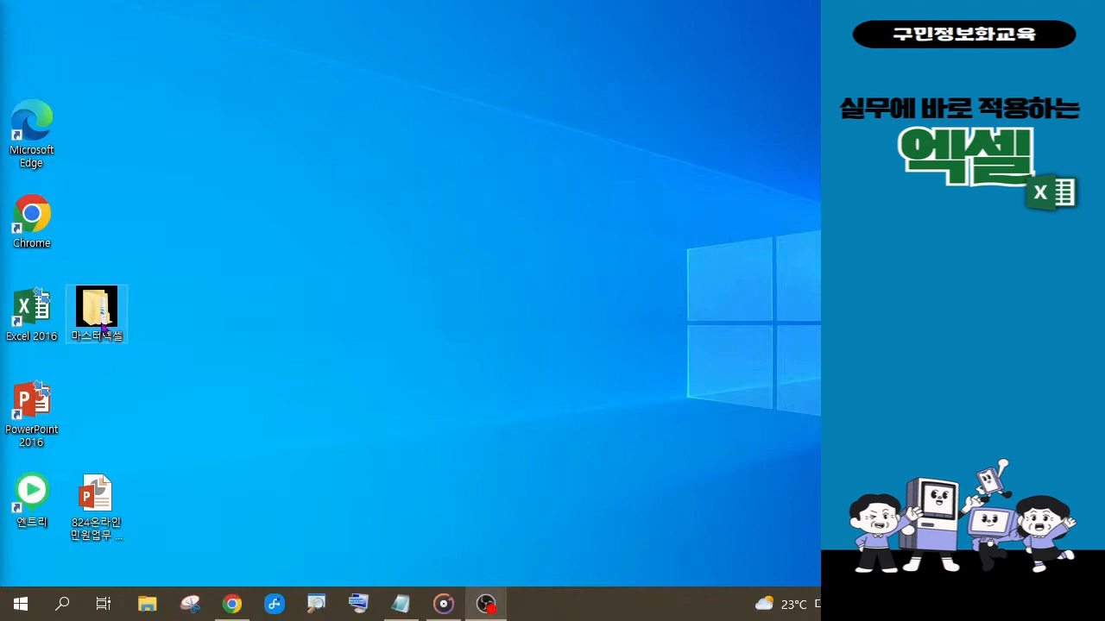
Open the workbook 재무플랜.xlsx from the 6회차 folder inside the 마스터엑셀 desktop folder
left_click(316, 603)
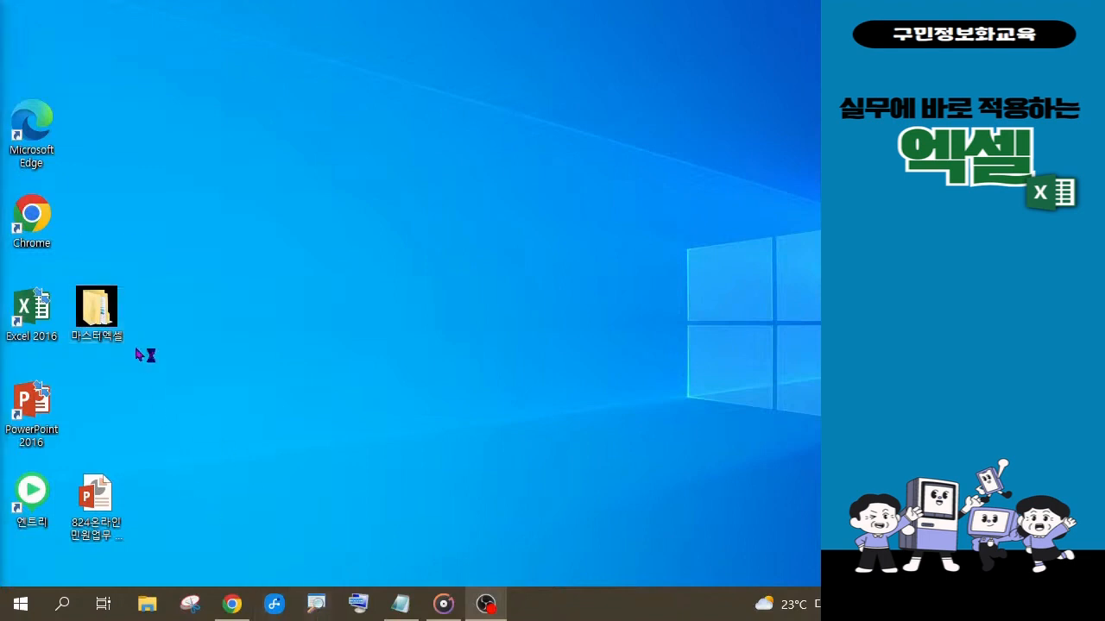
double_click(101, 322)
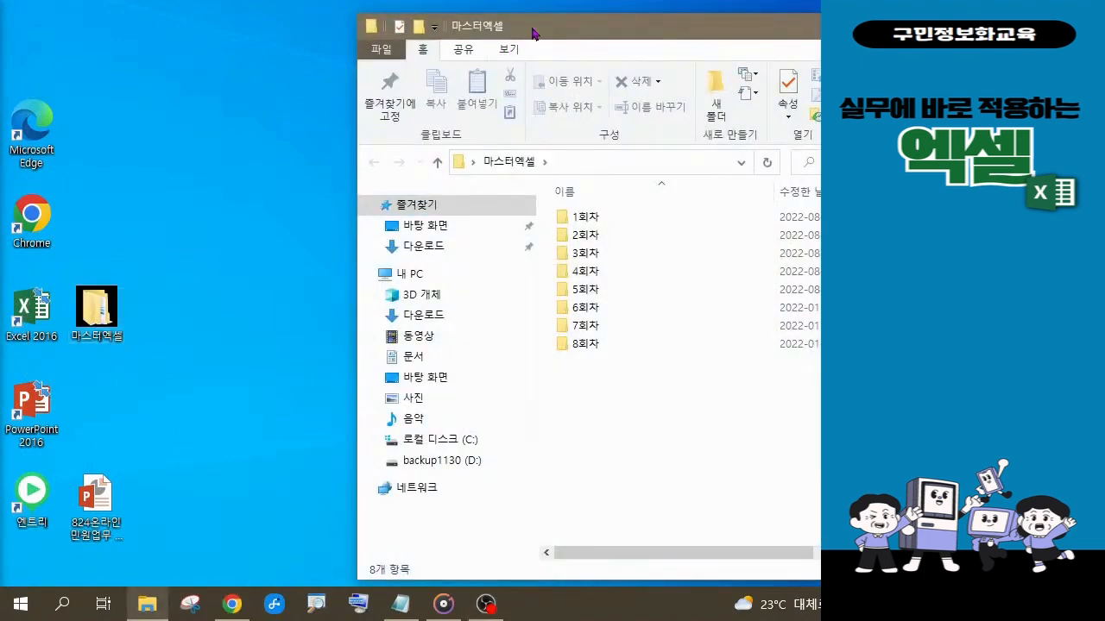
left_click_drag(534, 26, 397, 23)
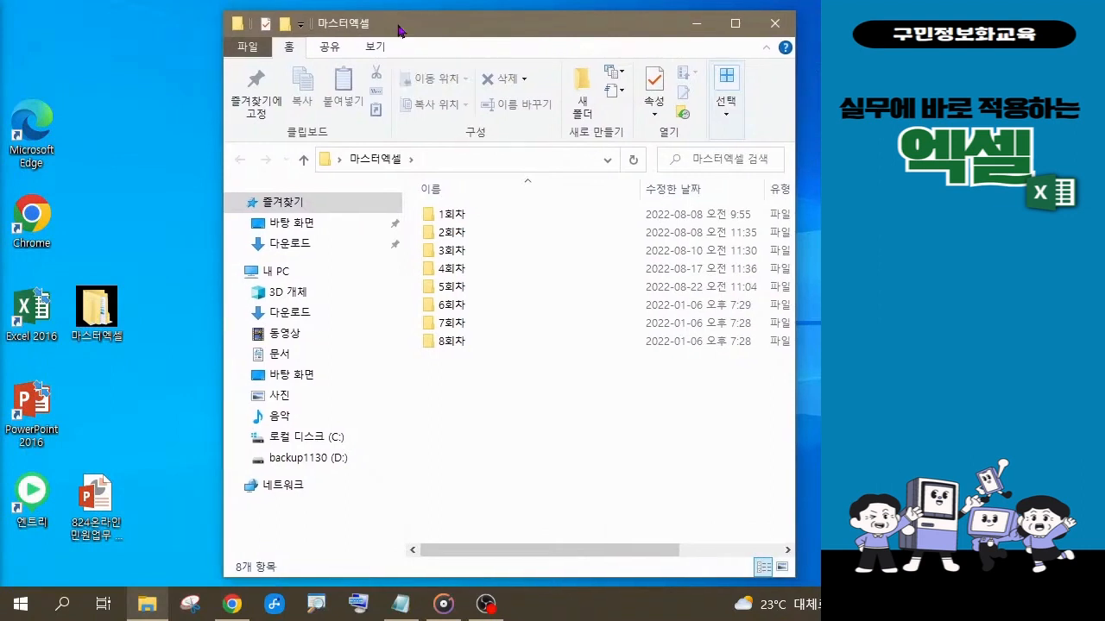
left_click(456, 312)
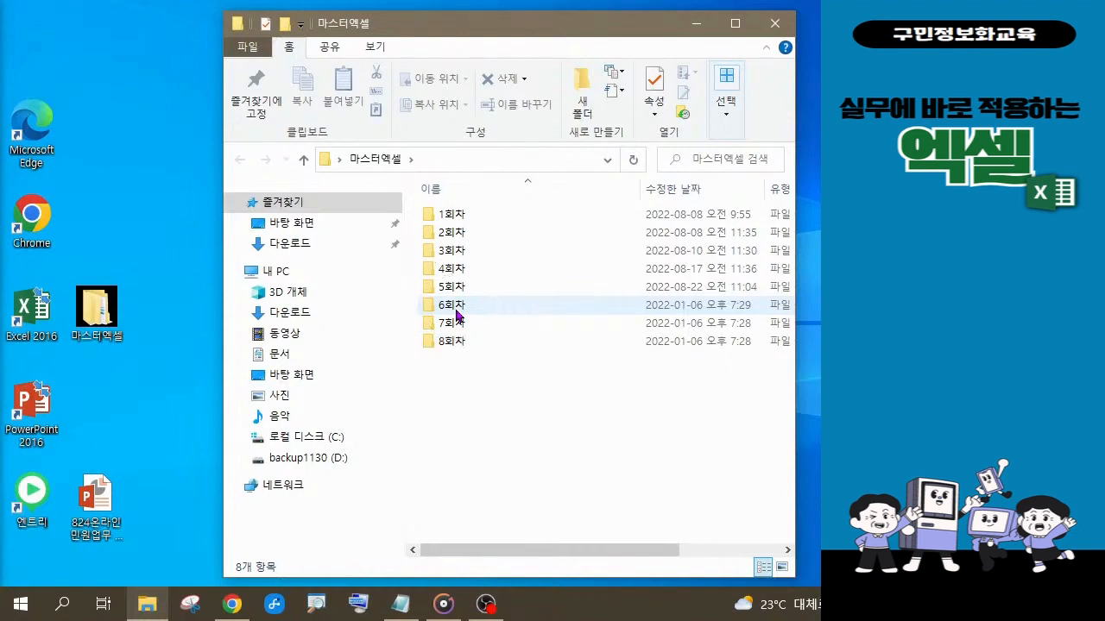
double_click(456, 312)
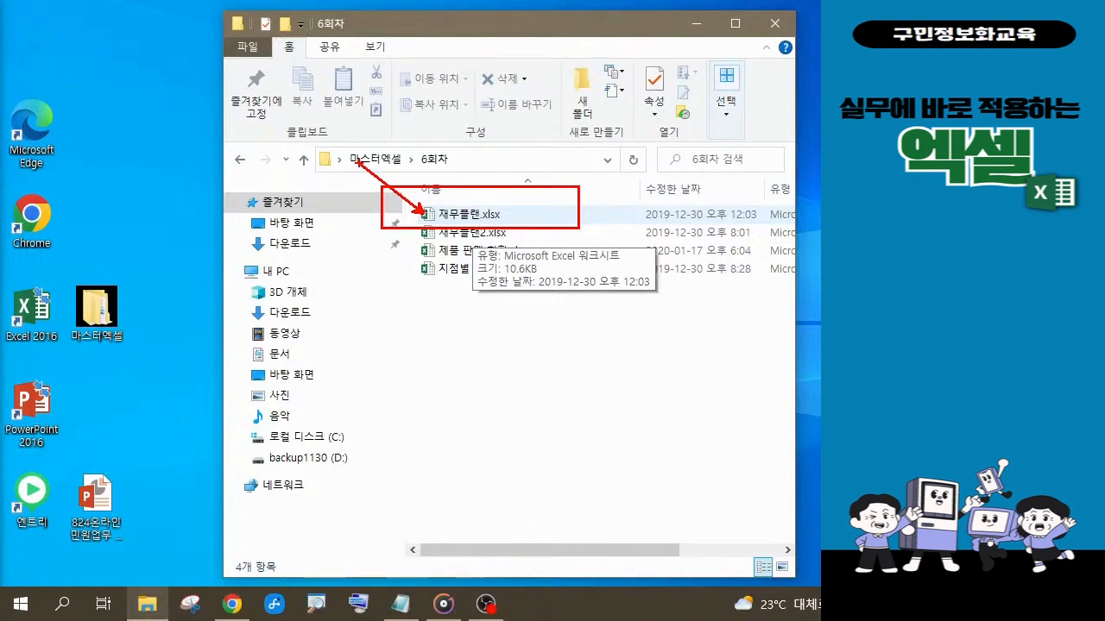
double_click(472, 224)
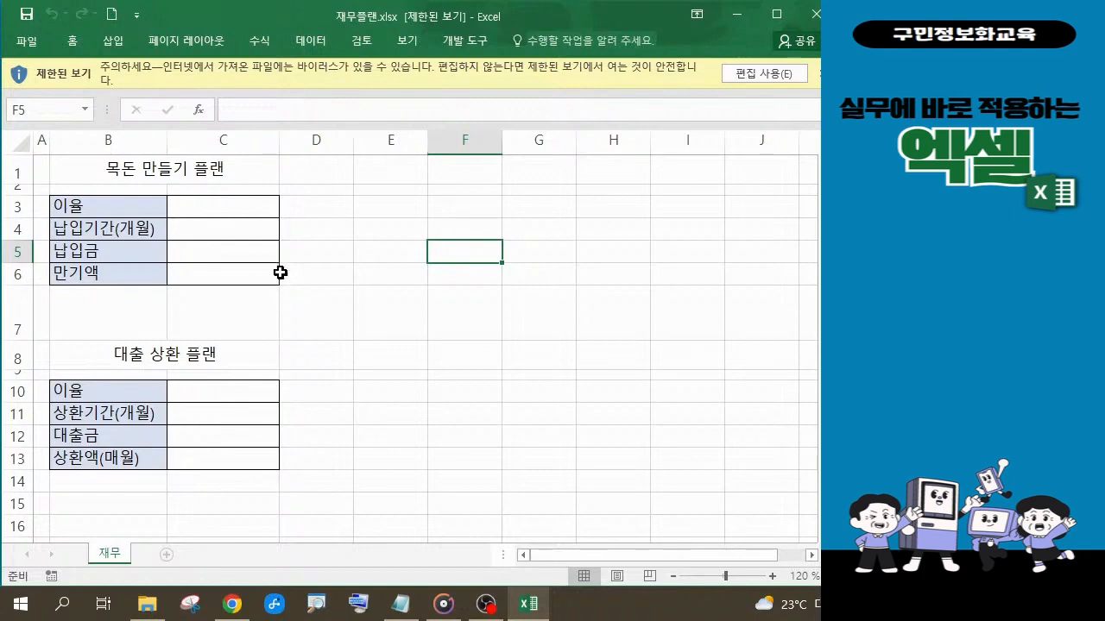
Enable editing for the protected workbook and reposition its window so the whole sheet area is in view
left_click(740, 80)
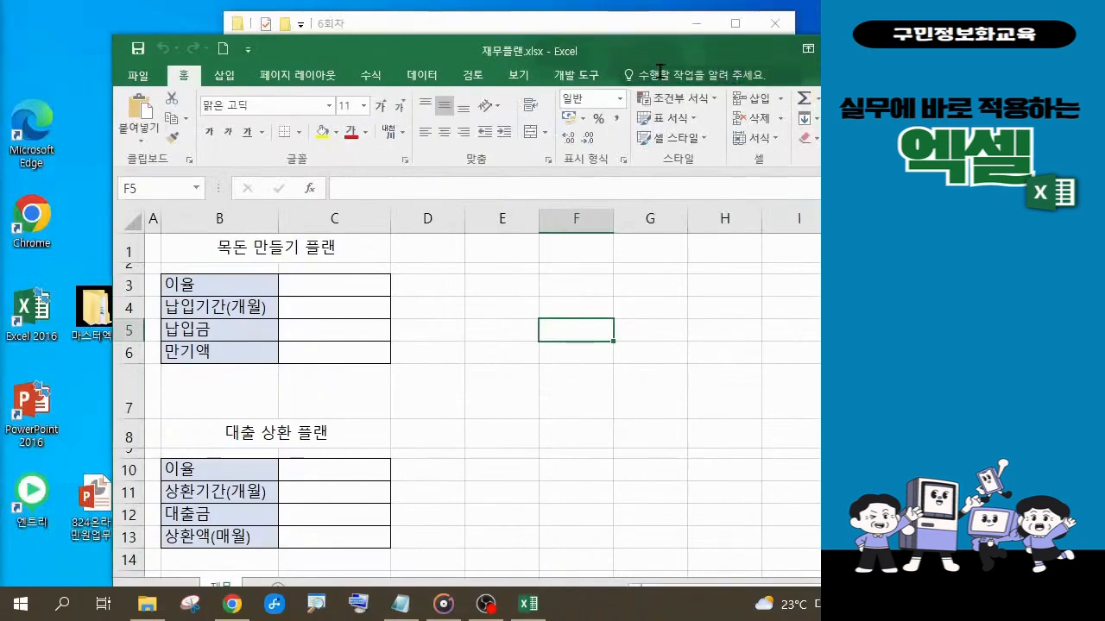
left_click_drag(444, 54, 330, 17)
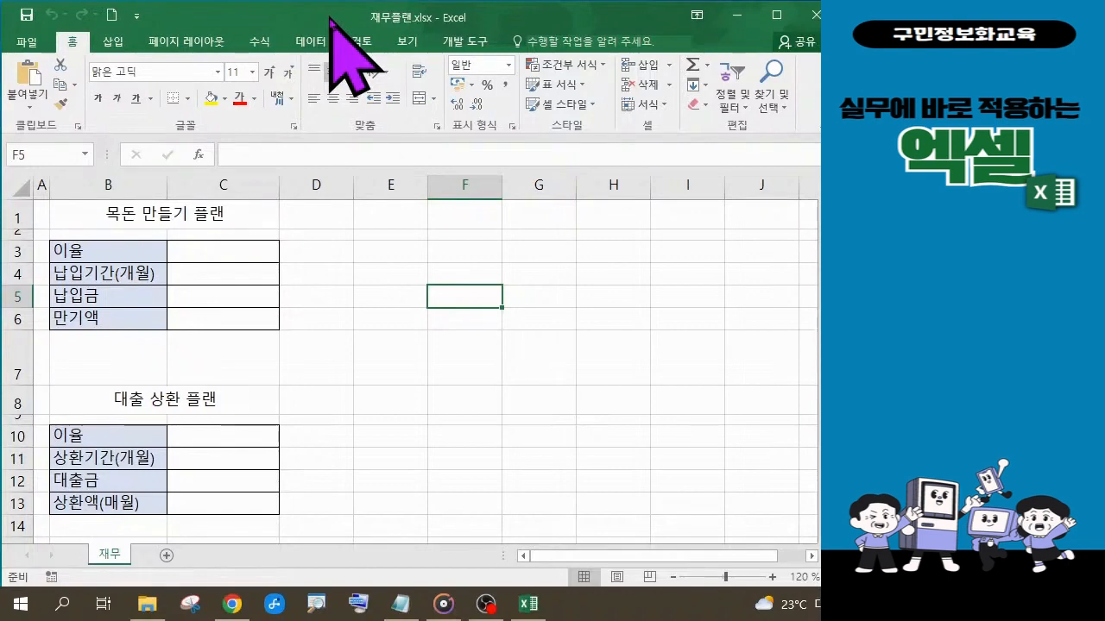
left_click_drag(330, 17, 328, 16)
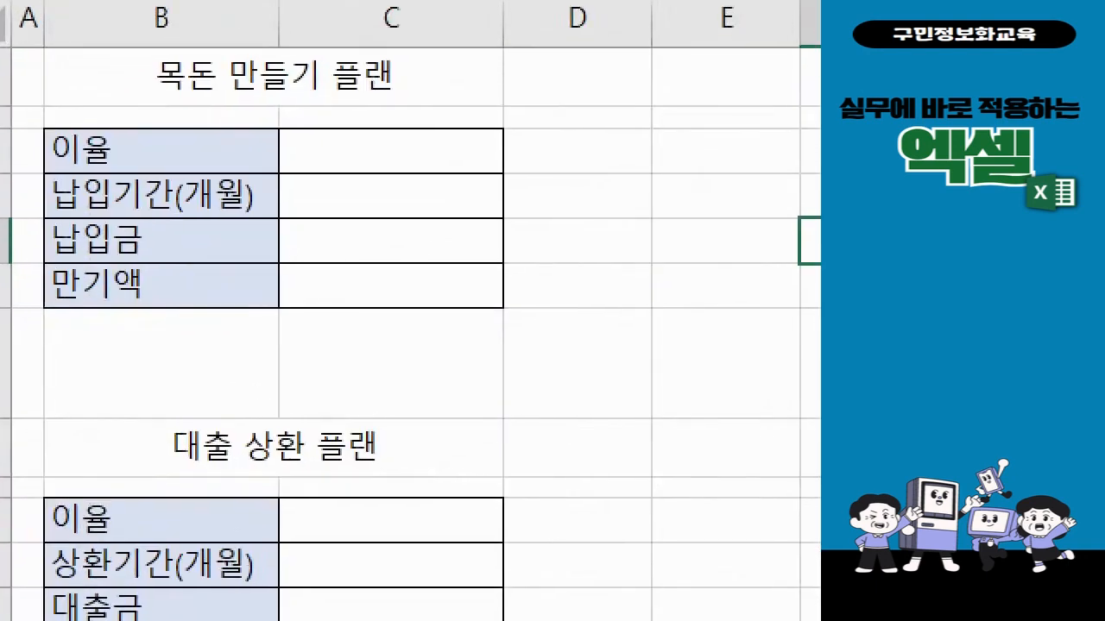
mouse_move(4, 32)
left_mouse_down()
mouse_move(415, 216)
mouse_move(539, 357)
left_mouse_up()
left_click_drag(512, 281, 675, 403)
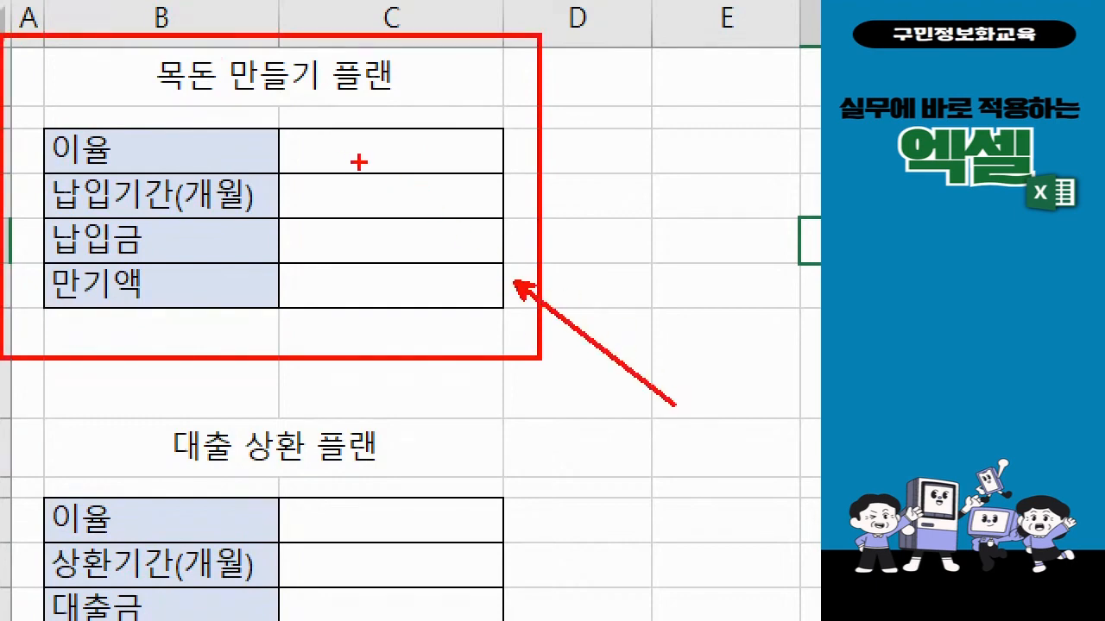
mouse_move(354, 157)
left_mouse_down()
mouse_move(390, 166)
mouse_move(373, 177)
left_mouse_up()
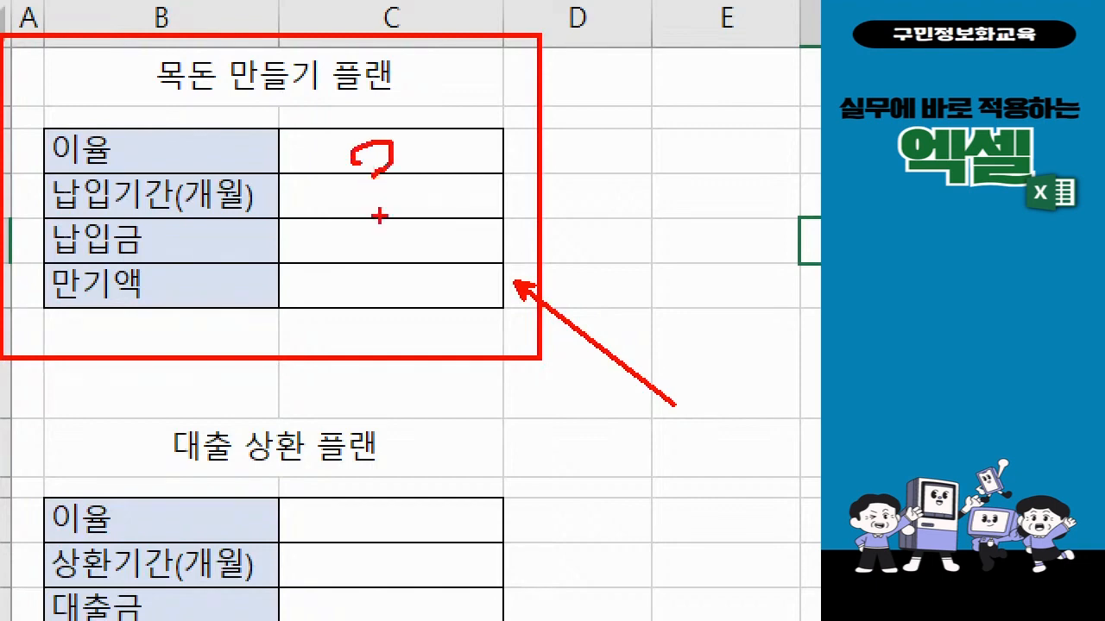
mouse_move(382, 218)
left_mouse_down()
mouse_move(364, 197)
mouse_move(397, 182)
mouse_move(391, 225)
left_mouse_up()
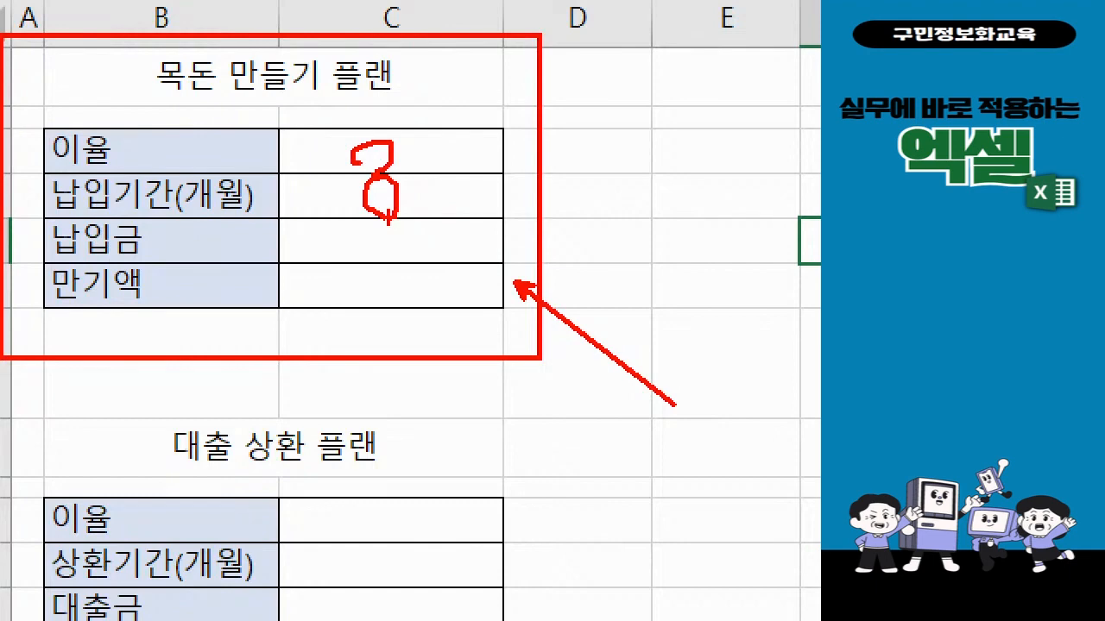
mouse_move(399, 255)
left_mouse_down()
mouse_move(385, 257)
mouse_move(356, 230)
mouse_move(384, 250)
mouse_move(374, 258)
left_mouse_up()
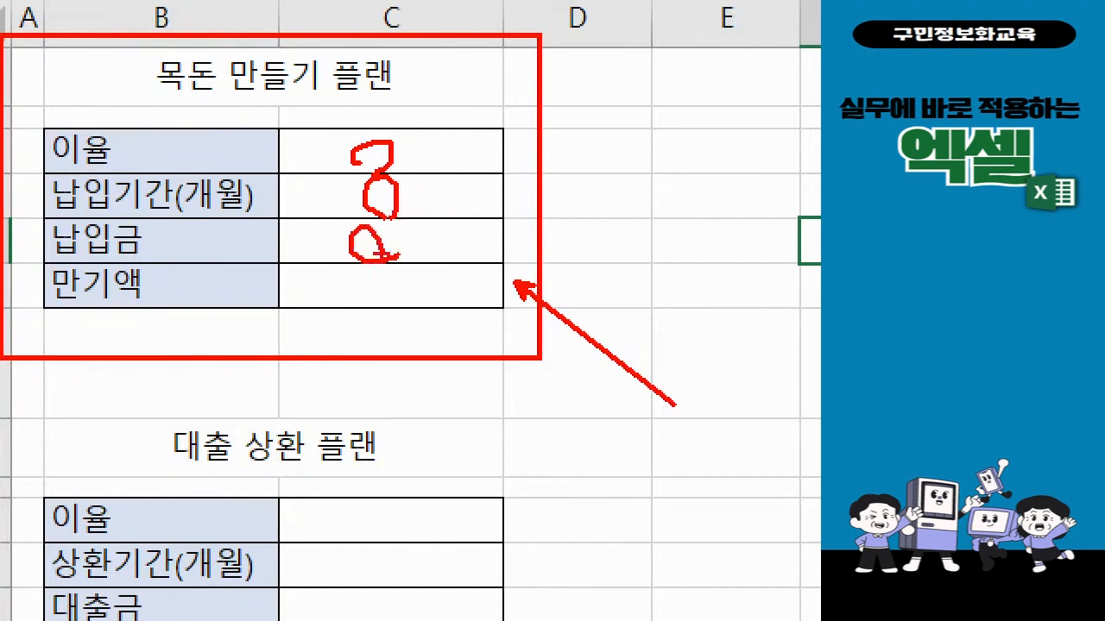
mouse_move(428, 153)
left_mouse_down()
mouse_move(499, 261)
mouse_move(457, 259)
left_mouse_up()
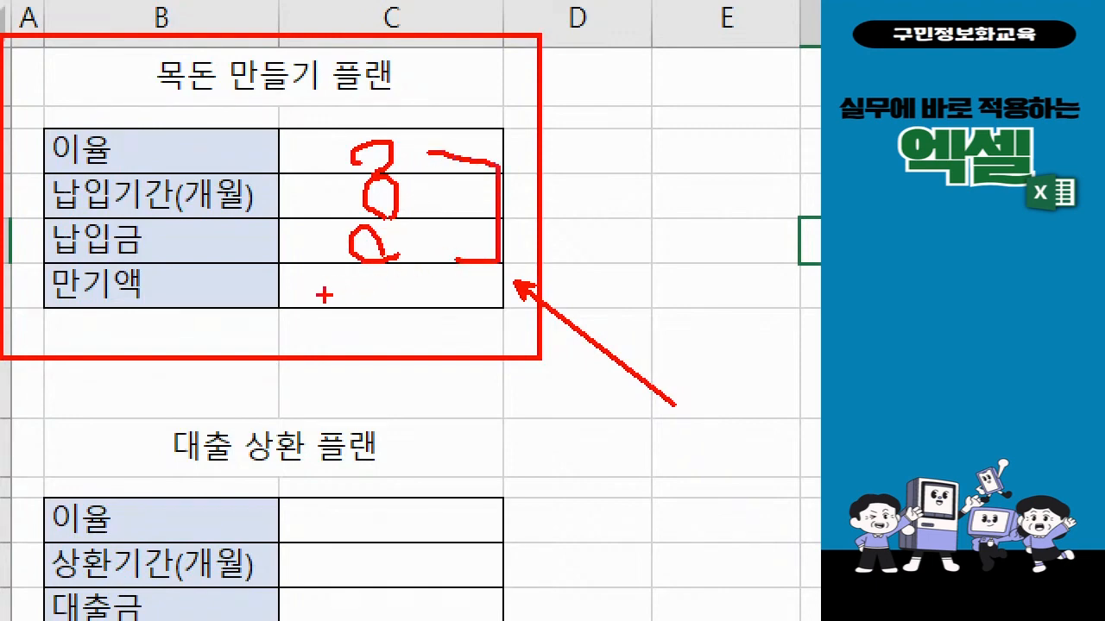
mouse_move(291, 277)
left_mouse_down()
mouse_move(309, 300)
mouse_move(339, 276)
mouse_move(317, 326)
mouse_move(326, 291)
mouse_move(345, 312)
mouse_move(380, 278)
left_mouse_up()
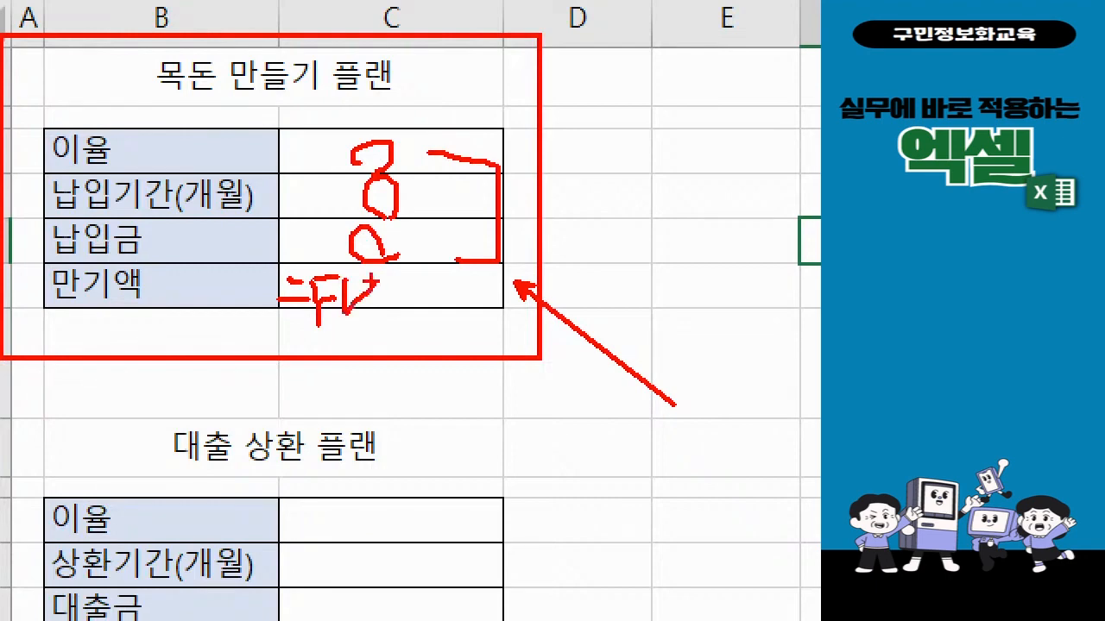
left_click_drag(377, 274, 375, 283)
key("Escape")
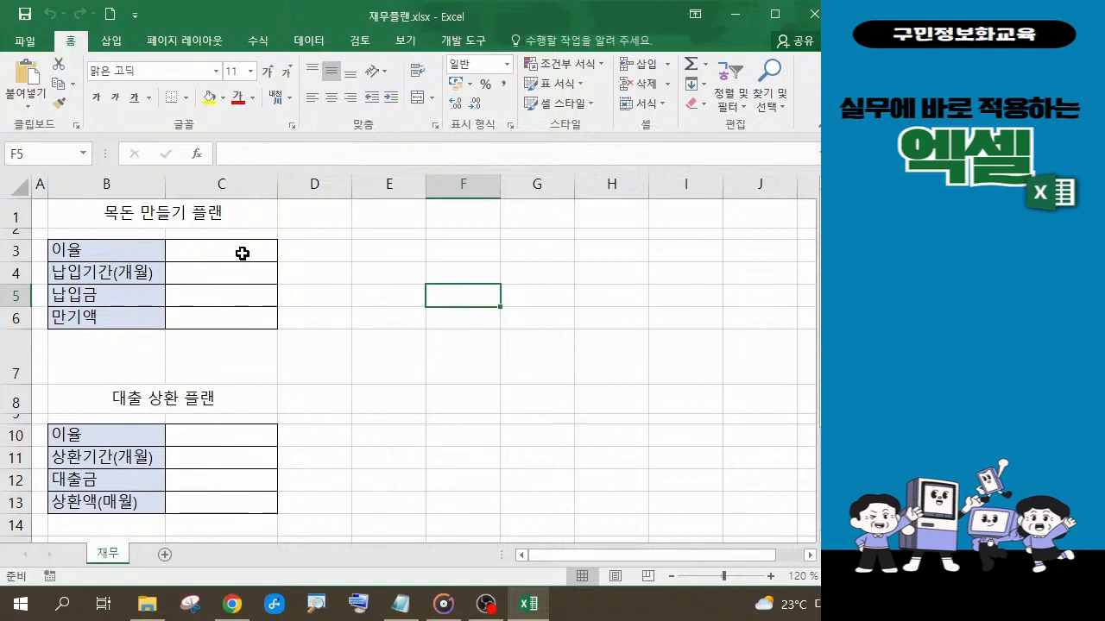
Fill in the 목돈 만들기 플랜 table with 이율 2.5%, 납입기간 36 and 납입금 100000 in cells C3 to C5
left_click(243, 253)
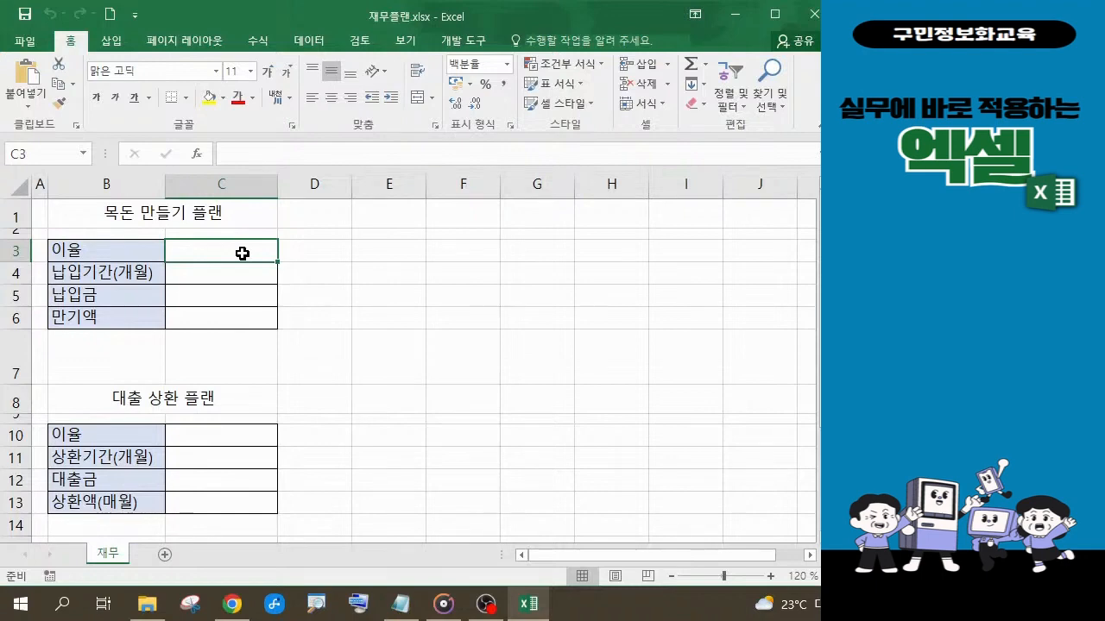
type("2.5")
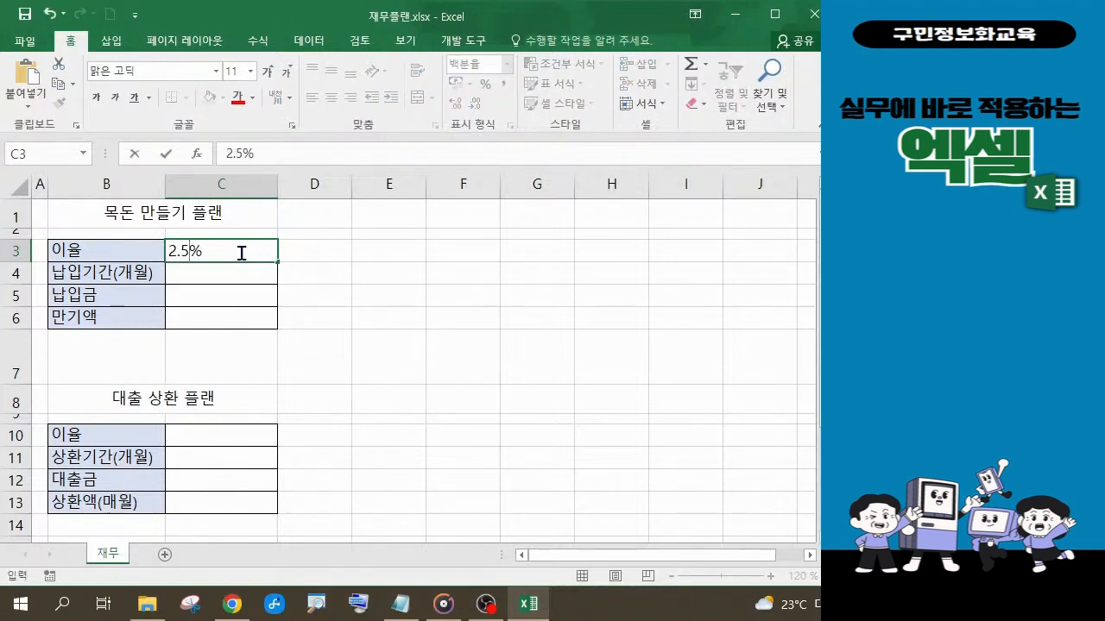
key("Return")
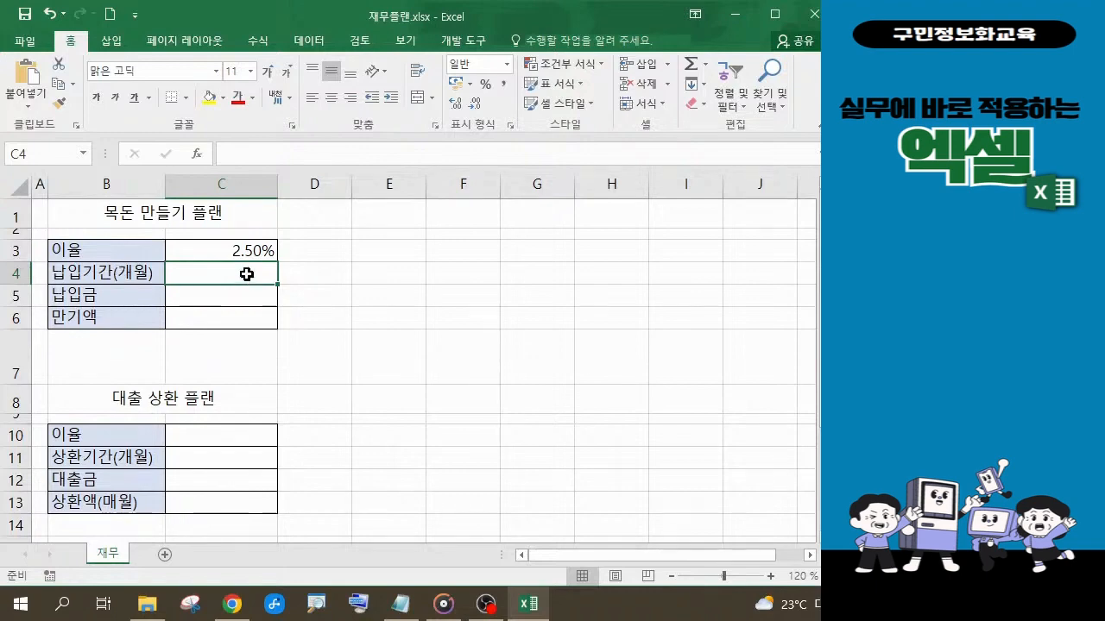
type("36")
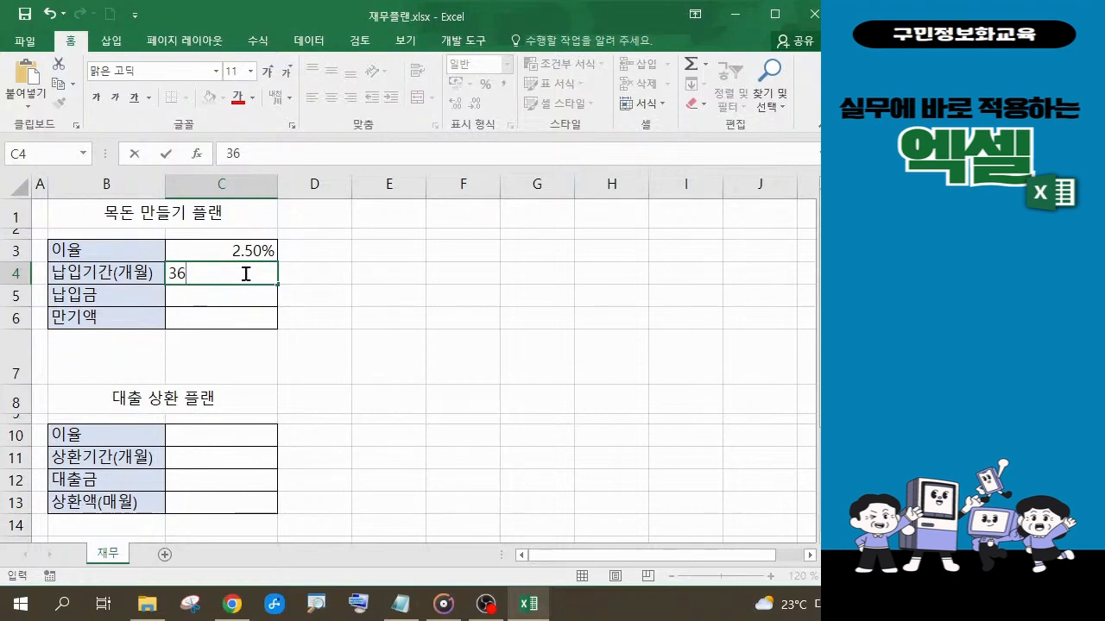
key("Return")
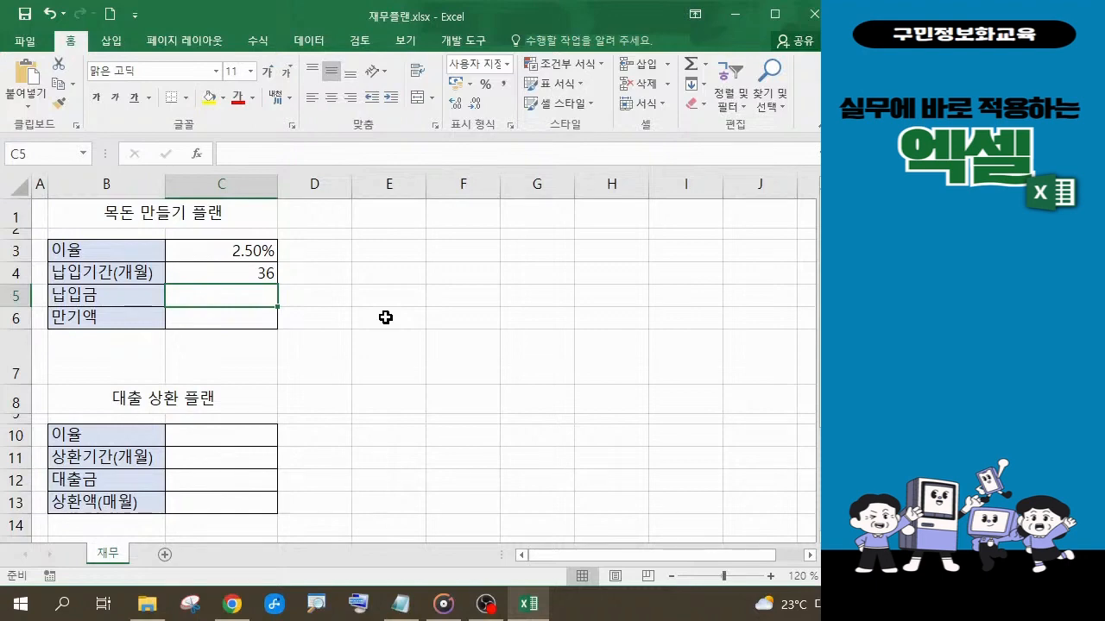
type("100000")
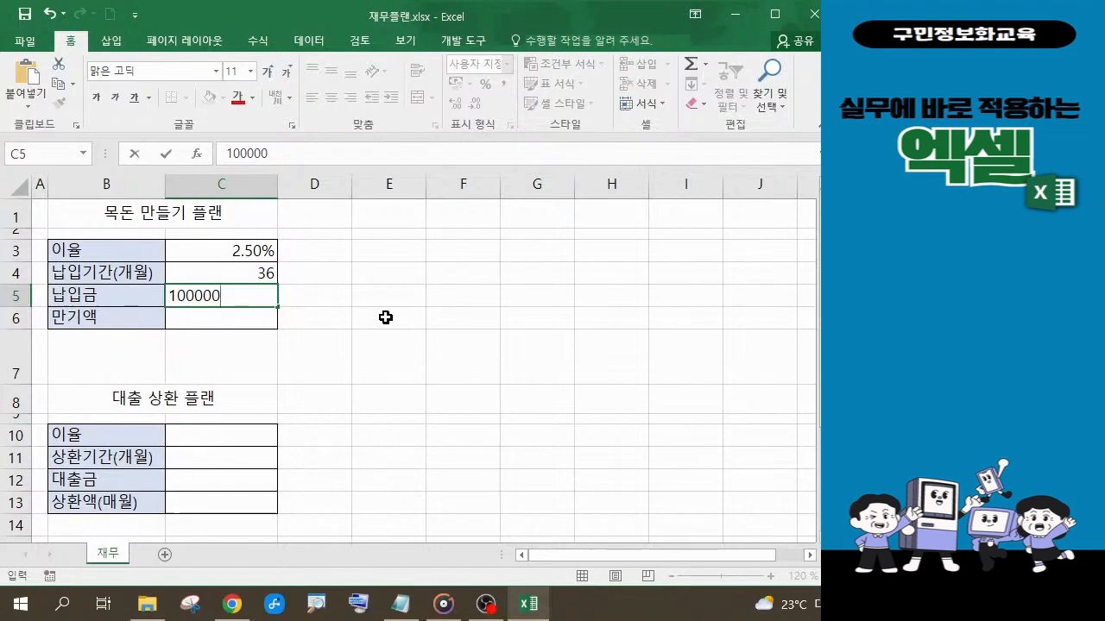
key("Return")
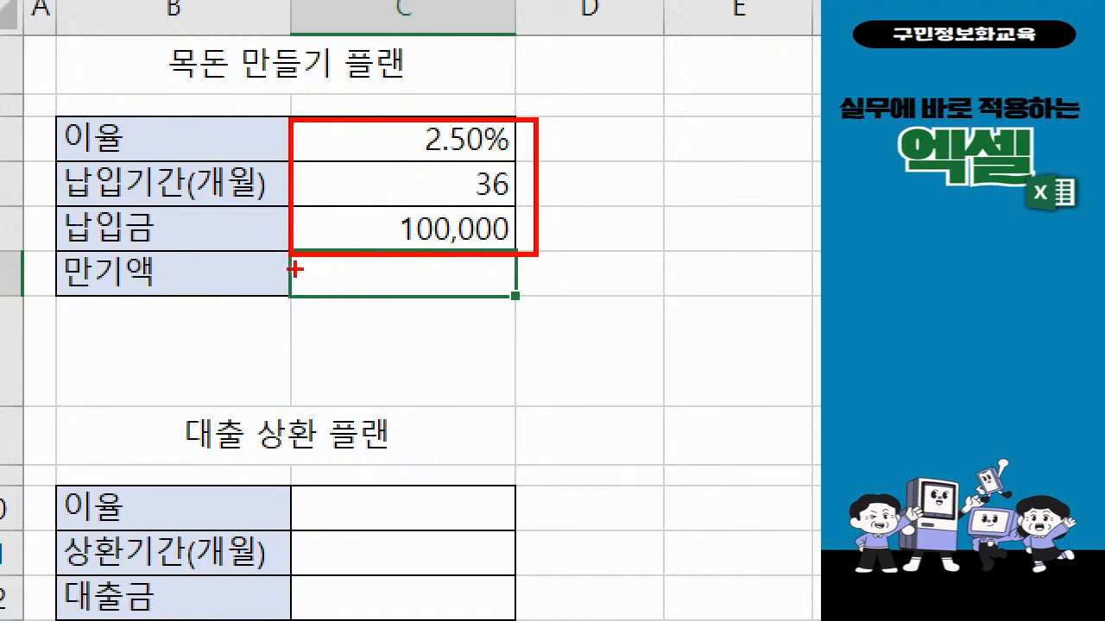
mouse_move(295, 270)
left_mouse_down()
mouse_move(325, 270)
mouse_move(314, 287)
mouse_move(367, 271)
mouse_move(345, 320)
mouse_move(358, 292)
mouse_move(385, 309)
mouse_move(394, 281)
left_mouse_up()
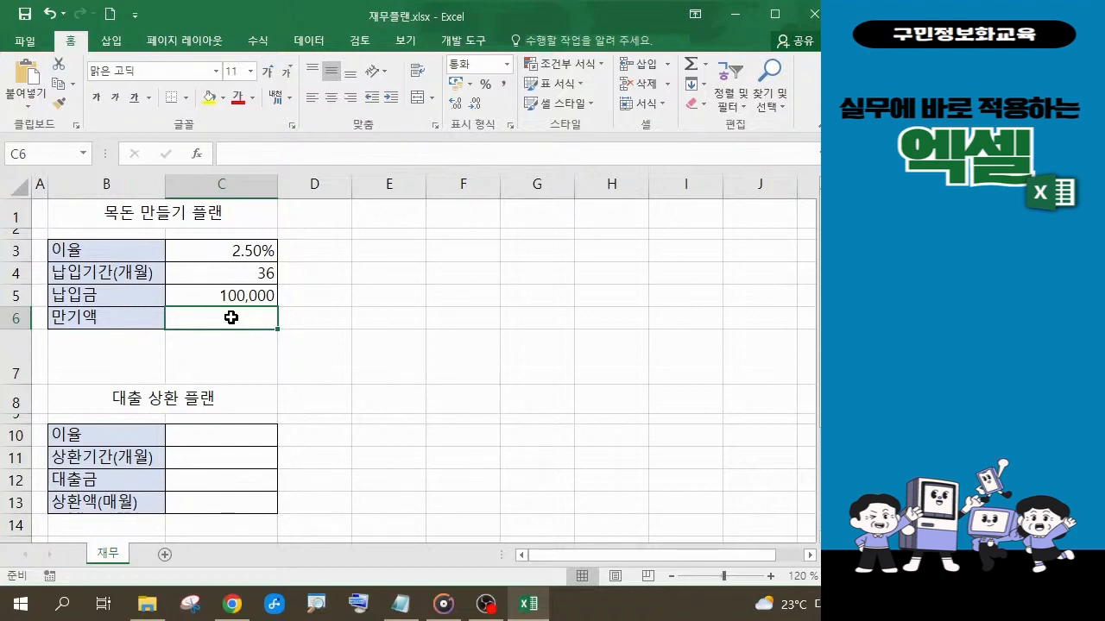
left_click(842, 311)
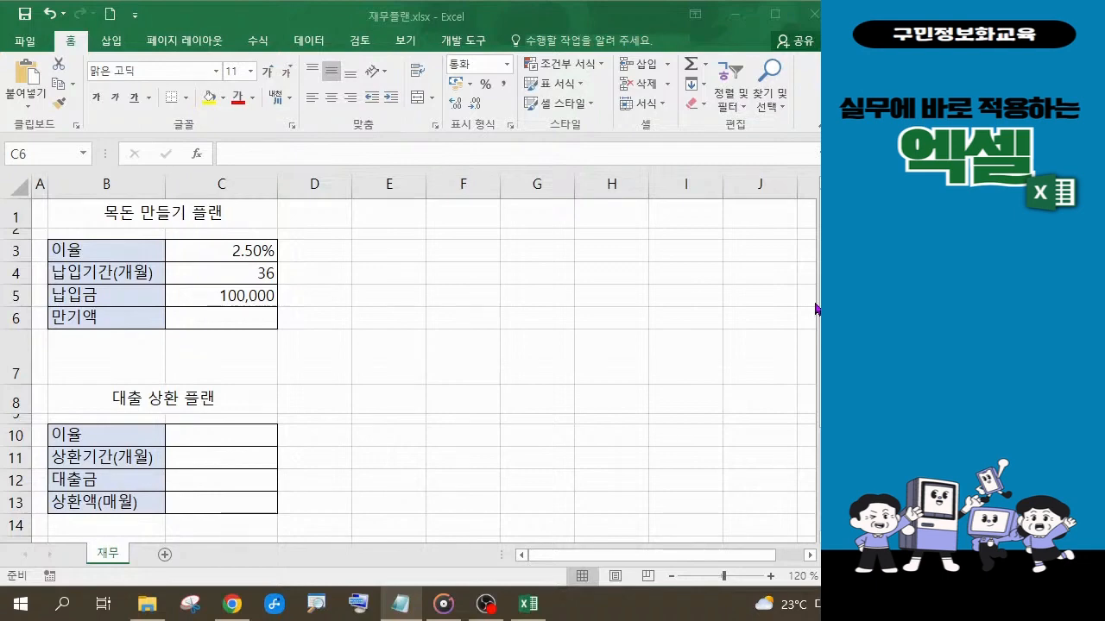
Start a formula with the FV function in the 만기액 cell C6
left_click(226, 319)
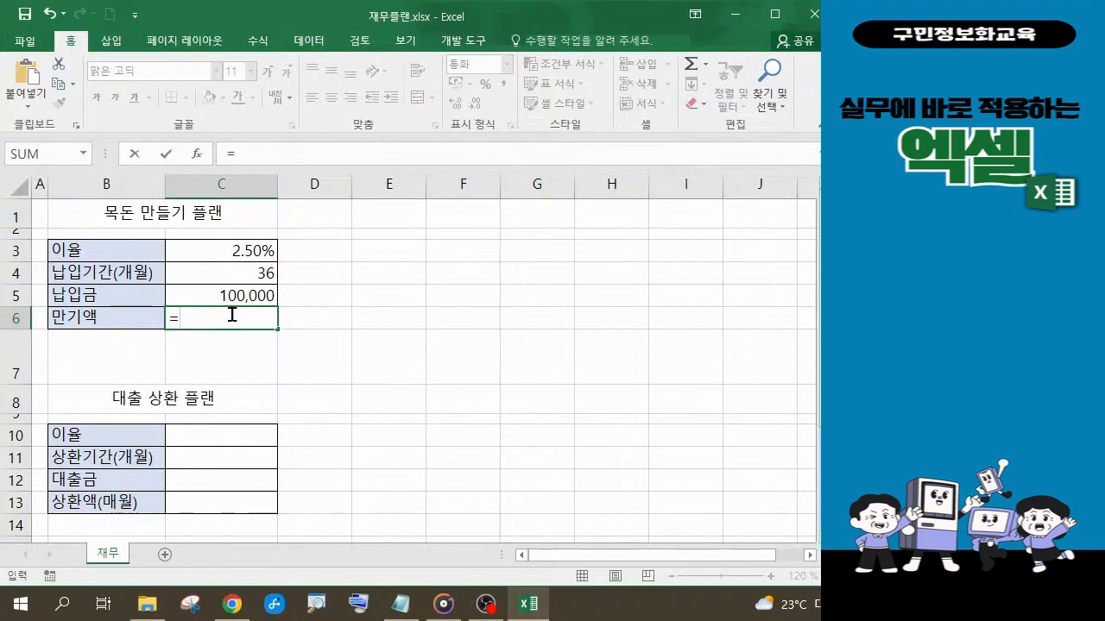
type("F")
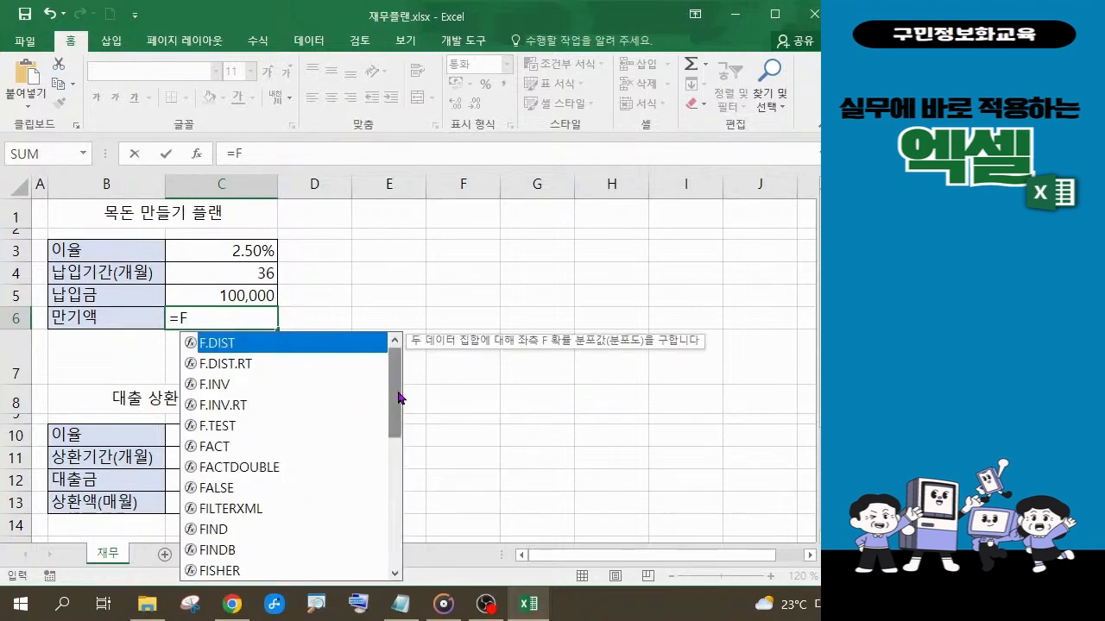
scroll(394, 443, "down", 2)
left_click_drag(394, 443, 384, 521)
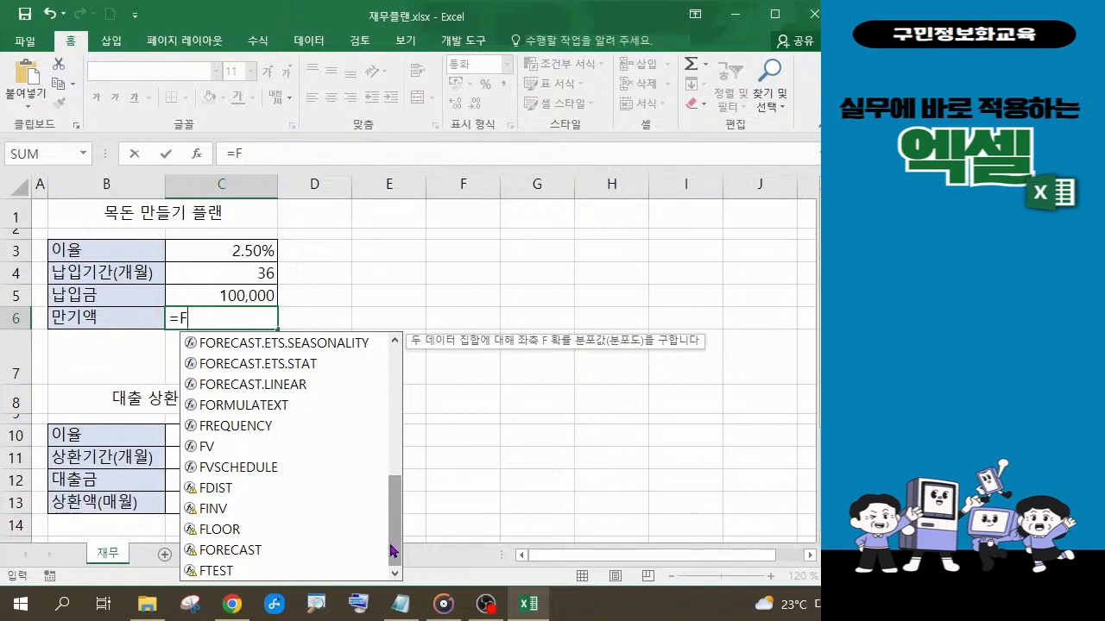
left_click(215, 455)
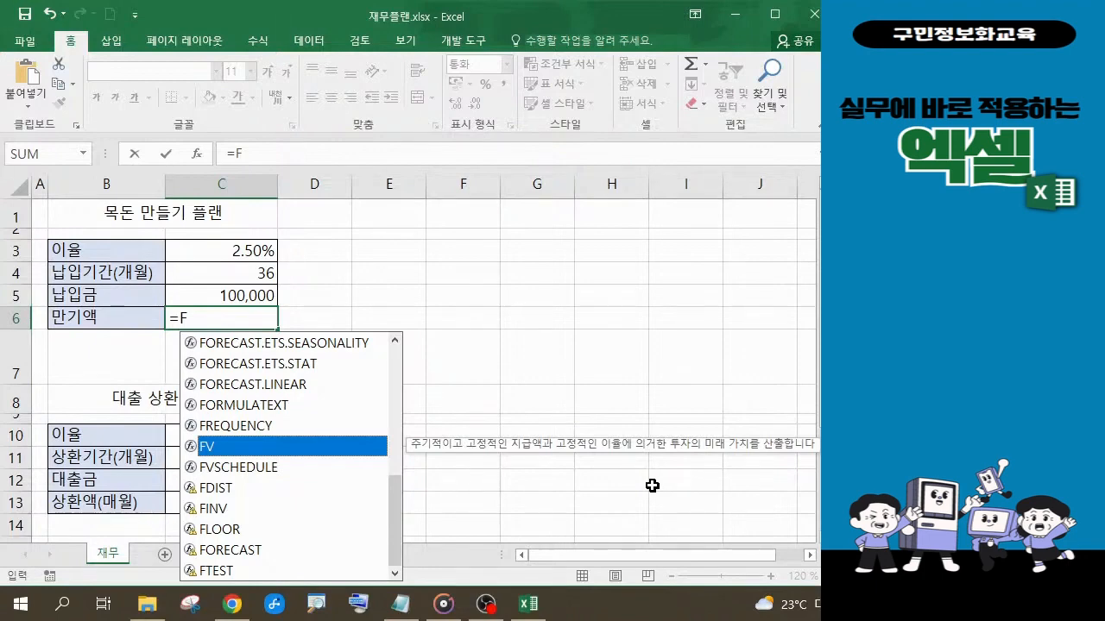
double_click(309, 455)
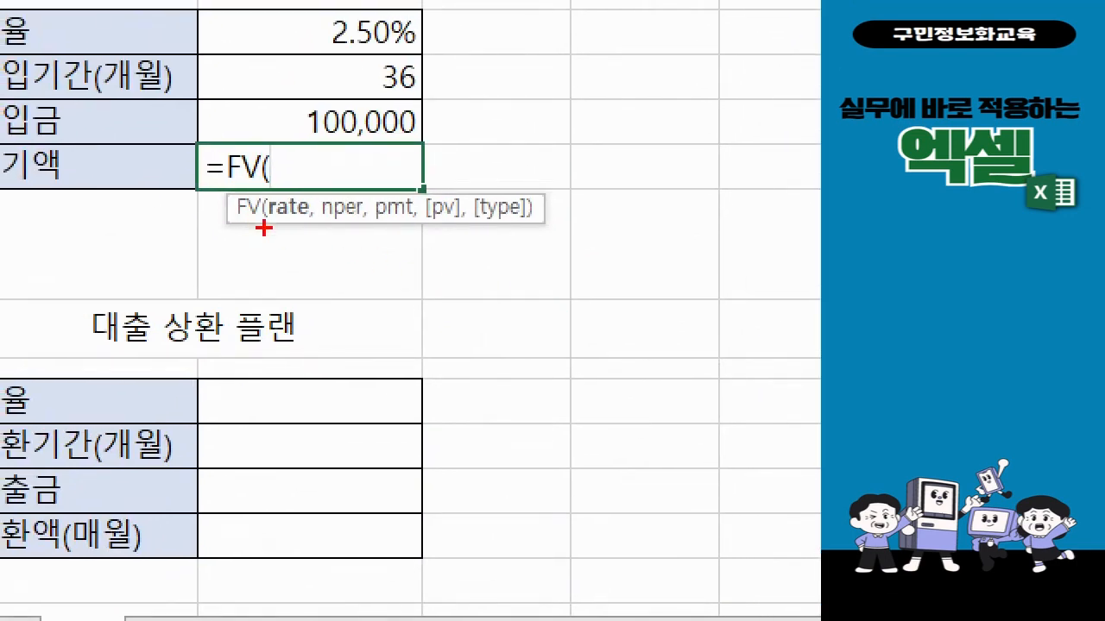
left_click_drag(269, 230, 512, 229)
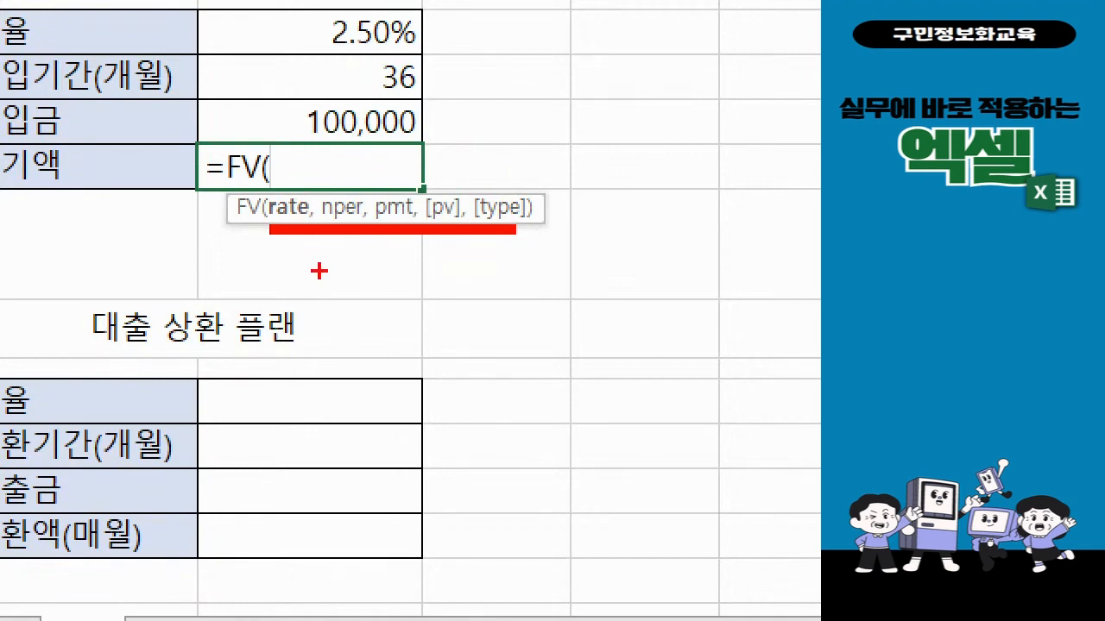
key("Escape")
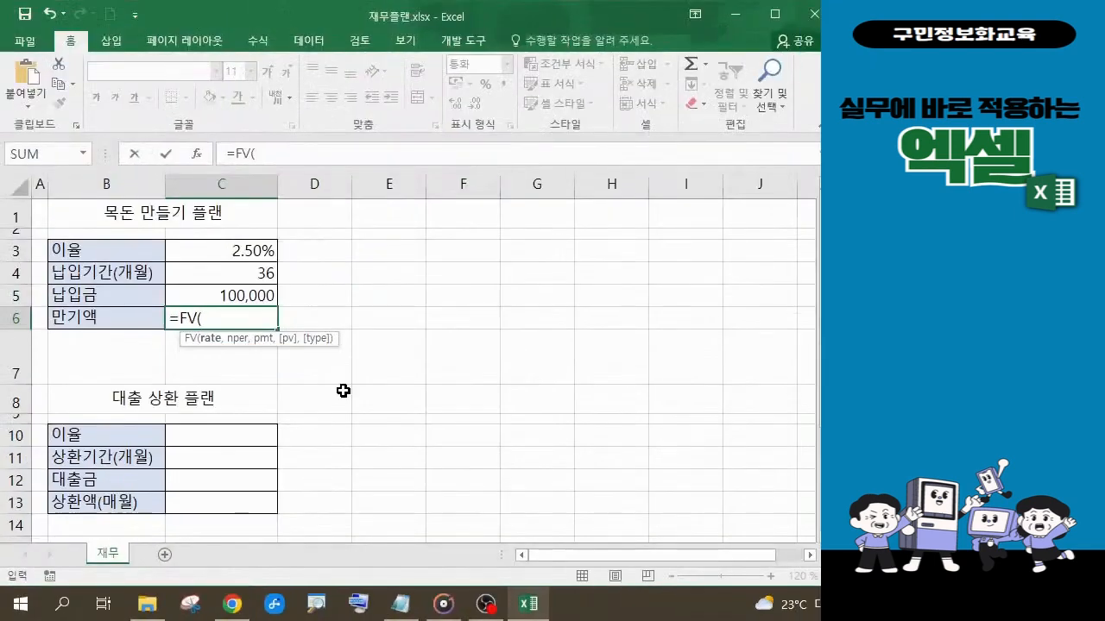
Open the function arguments for the FV formula in cell C6
left_click(360, 605)
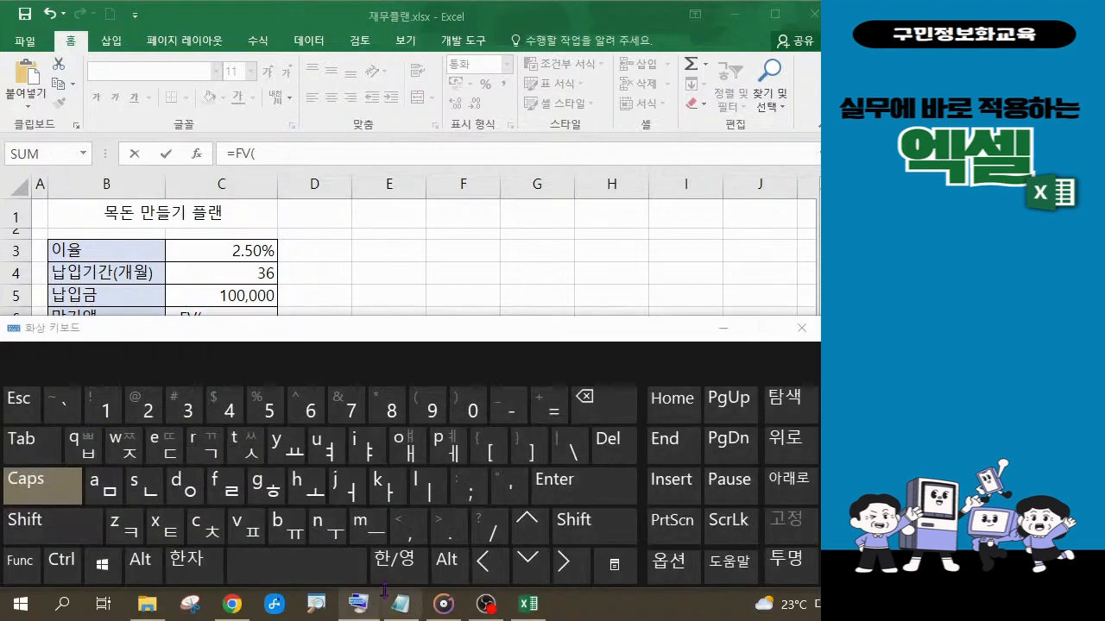
left_click(63, 573)
left_click(115, 499)
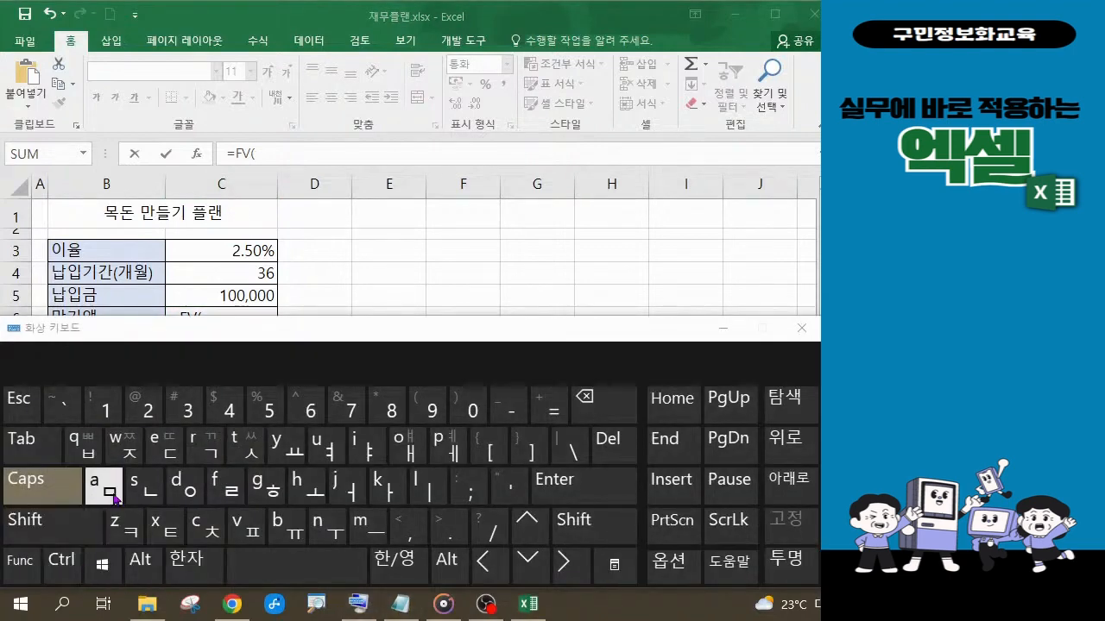
left_click(721, 329)
key("ctrl+a")
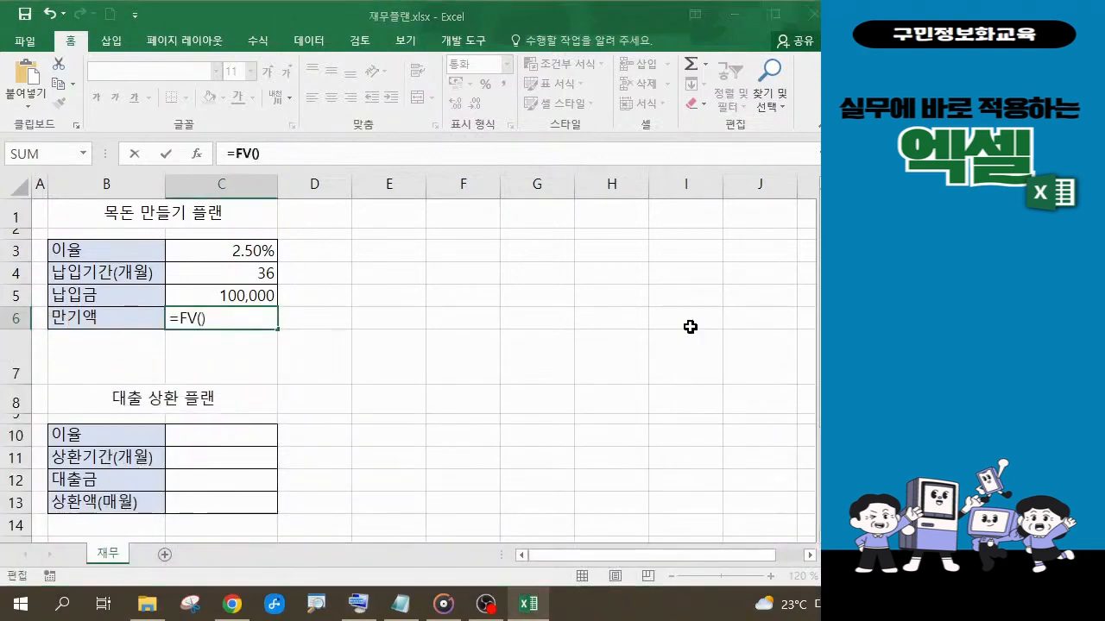
Set the Rate argument of the FV function to the monthly rate C3/12
left_click_drag(369, 17, 485, 214)
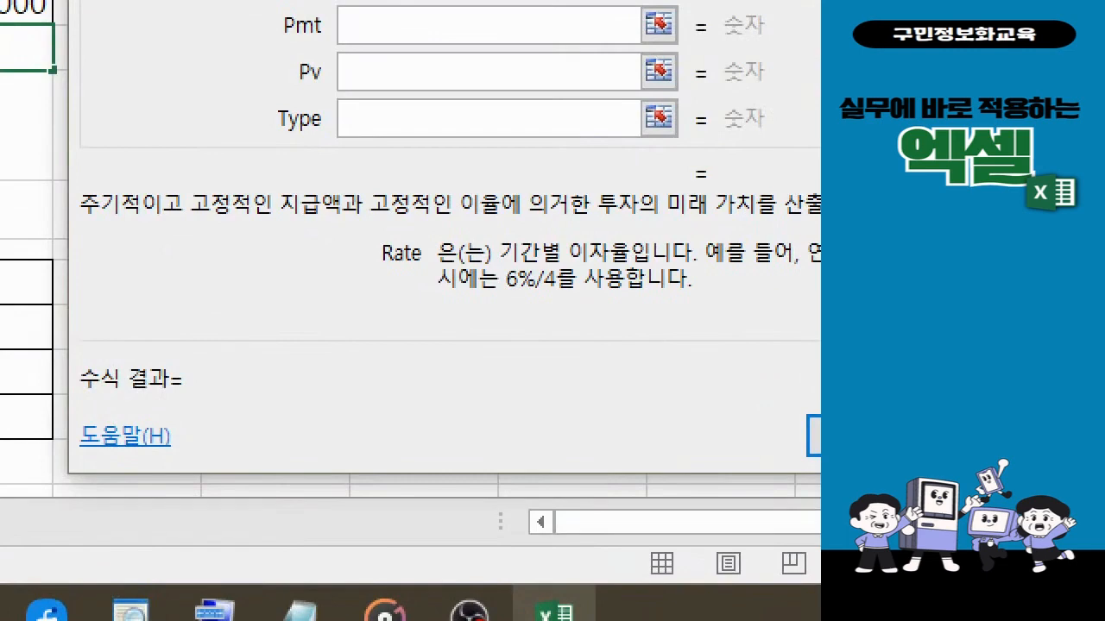
left_click_drag(497, 230, 545, 244)
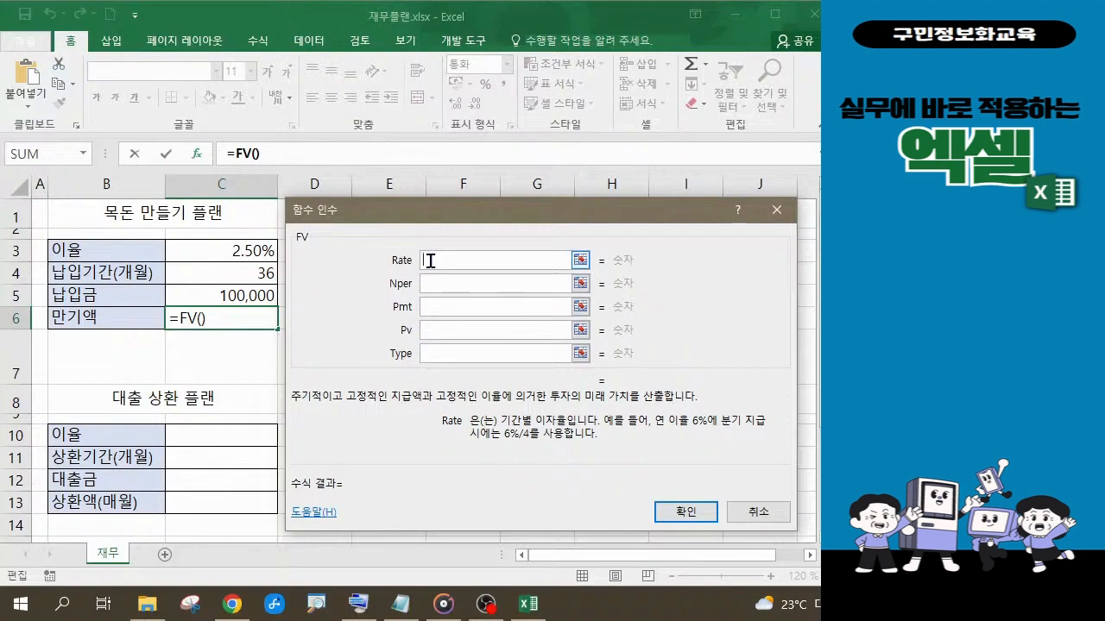
left_click(248, 251)
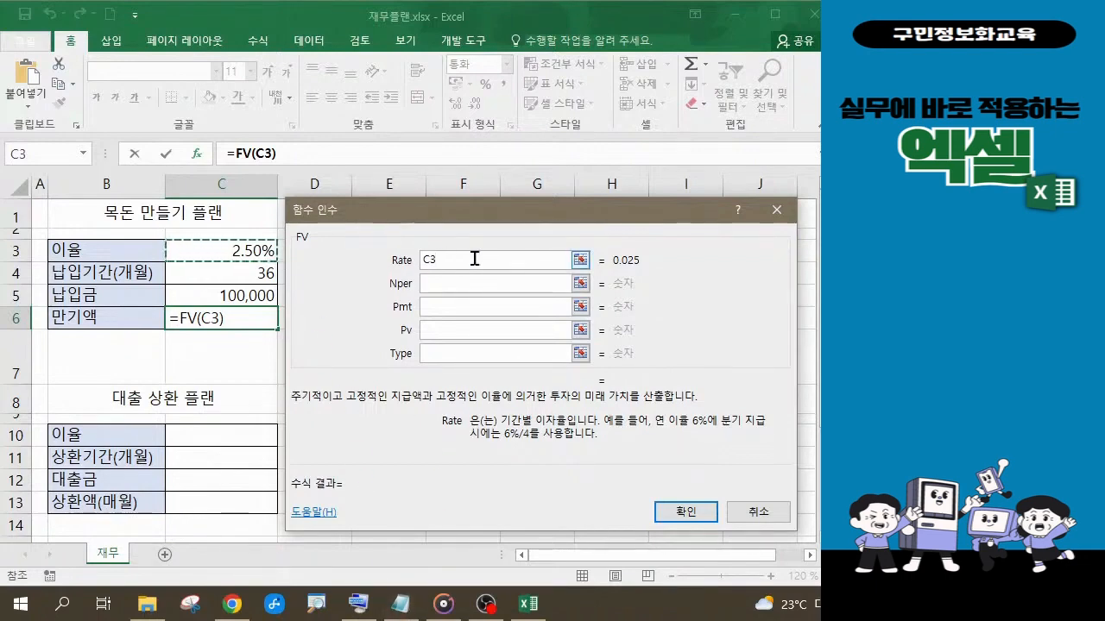
type("/")
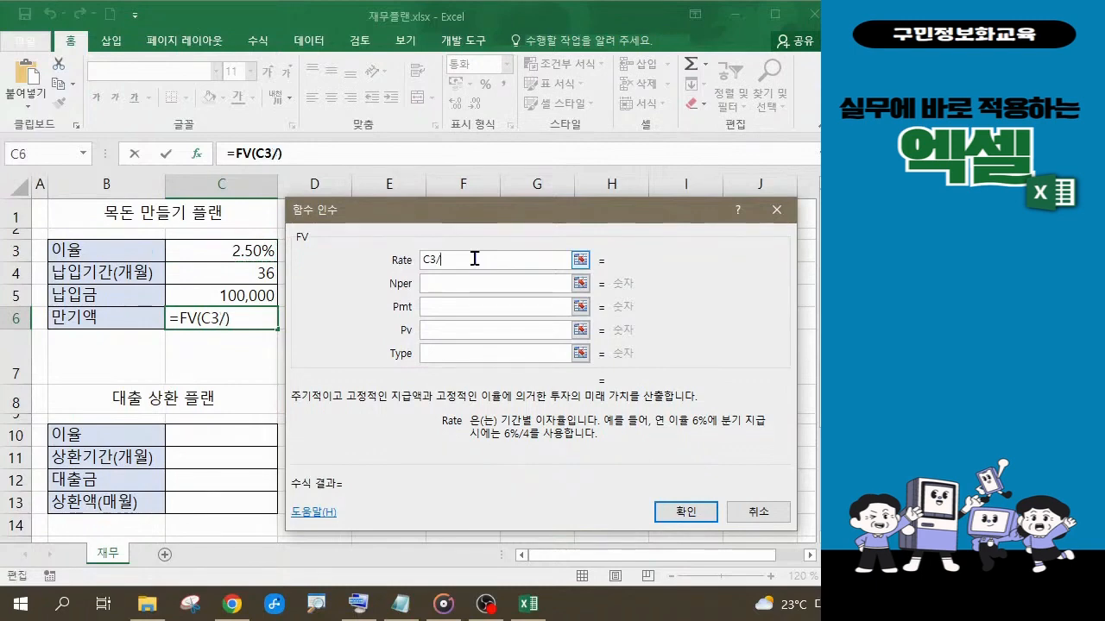
type("2")
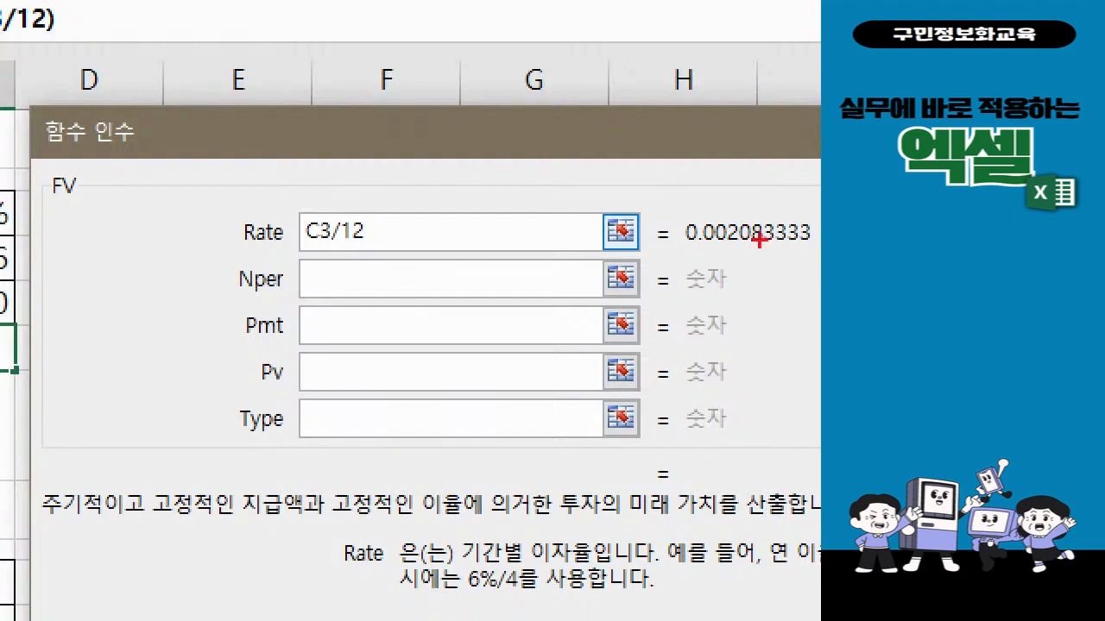
mouse_move(661, 212)
left_mouse_down()
mouse_move(693, 212)
mouse_move(744, 247)
mouse_move(782, 246)
left_mouse_up()
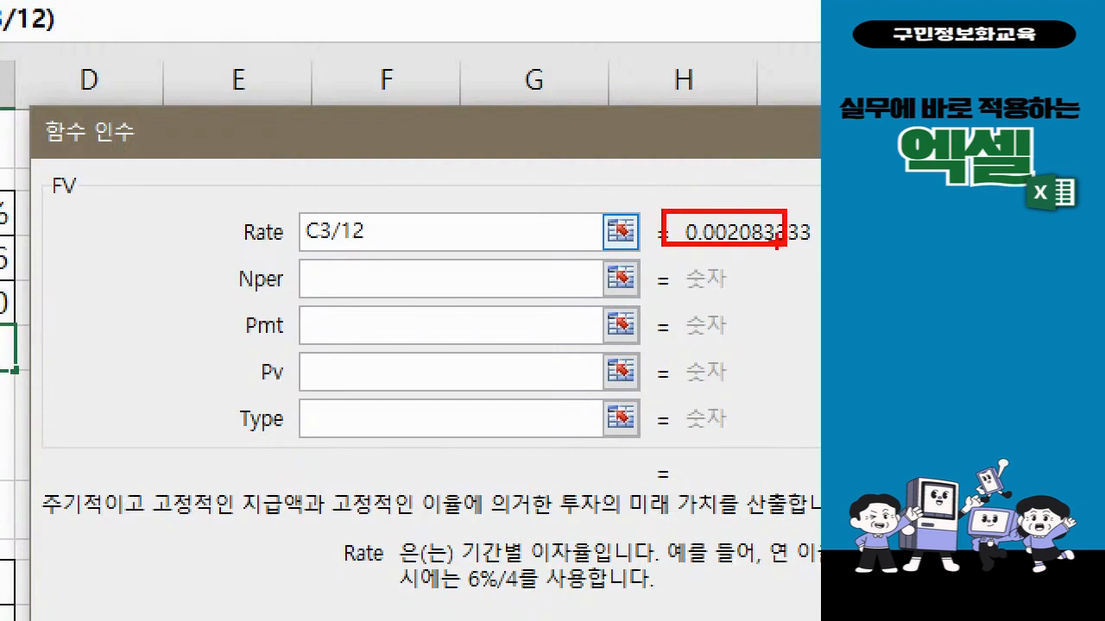
mouse_move(292, 250)
left_mouse_down()
mouse_move(207, 200)
mouse_move(303, 261)
left_mouse_up()
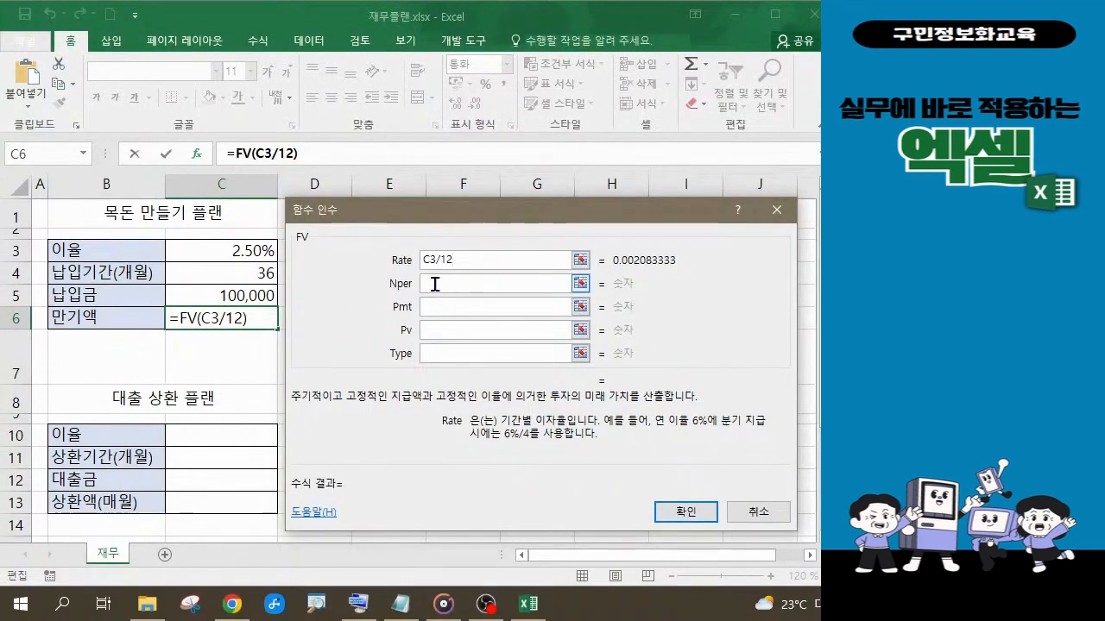
Set the Nper argument of the FV function to the 납입기간 cell C4
left_click(435, 284)
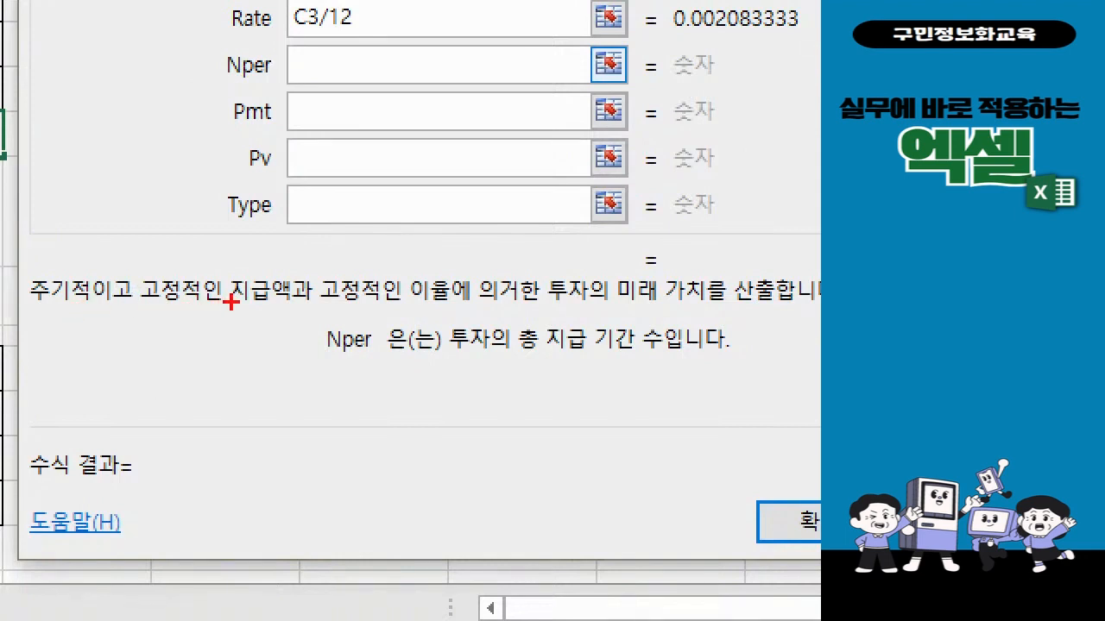
left_click_drag(133, 271, 258, 304)
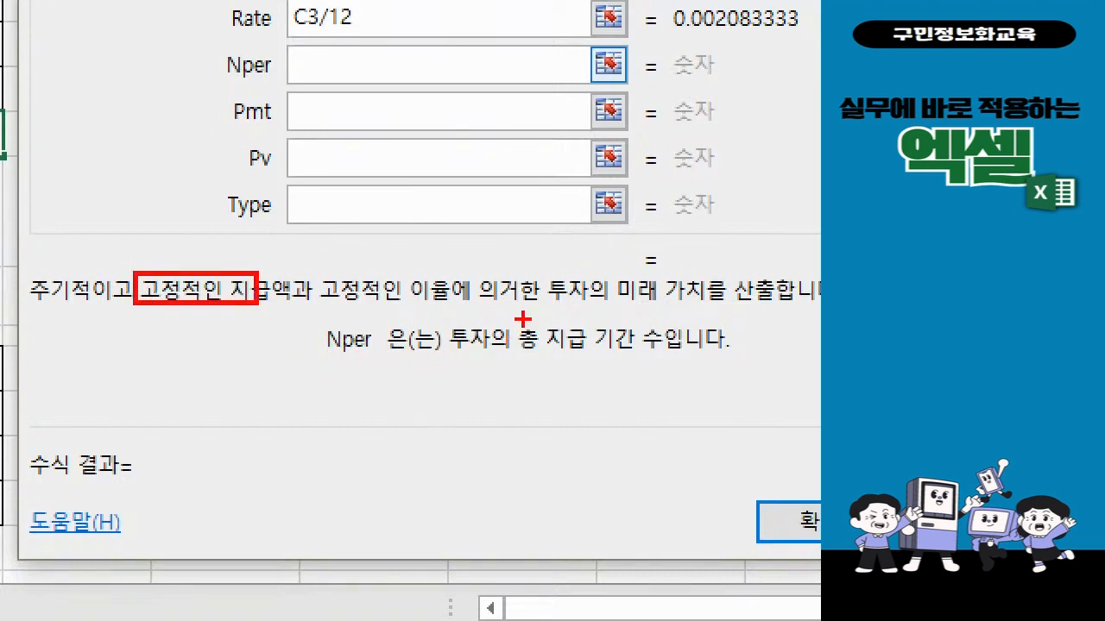
left_click_drag(523, 318, 637, 354)
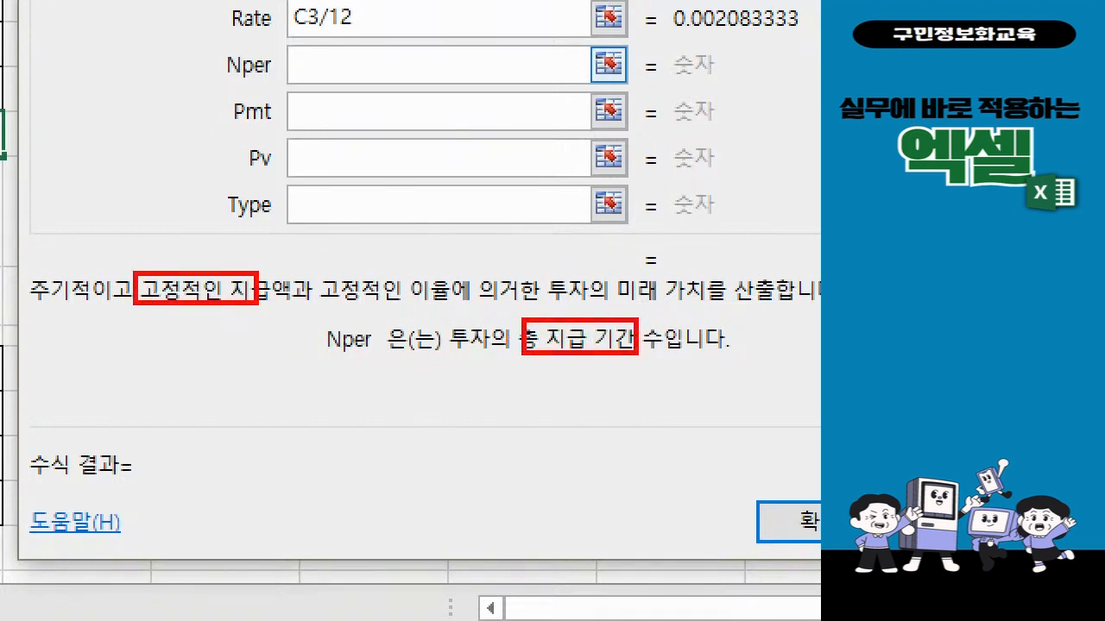
key("Escape")
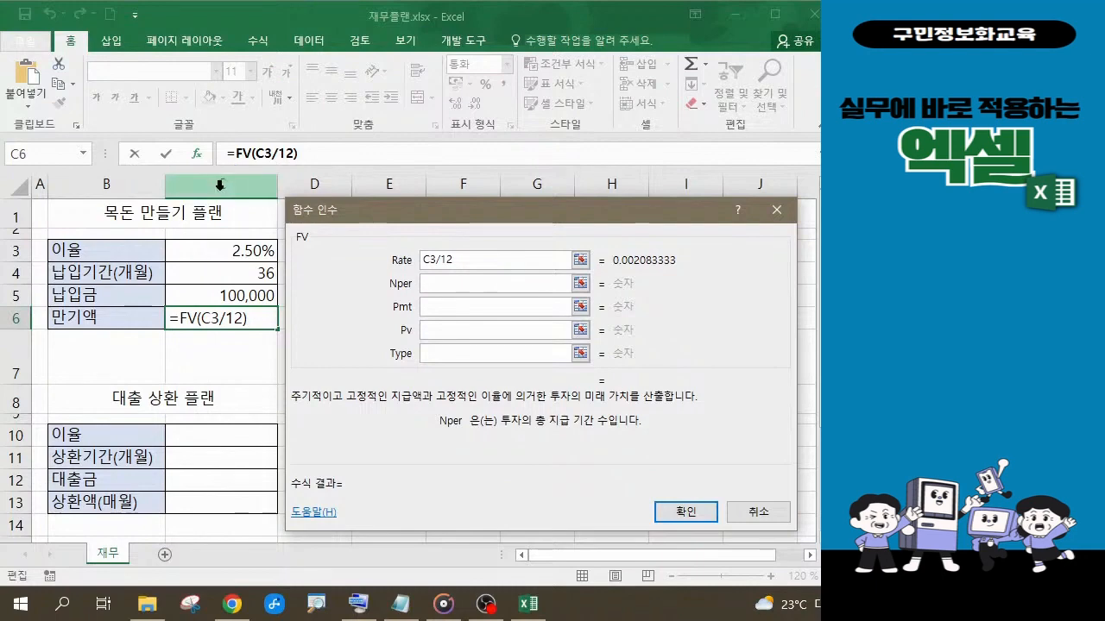
left_click(237, 274)
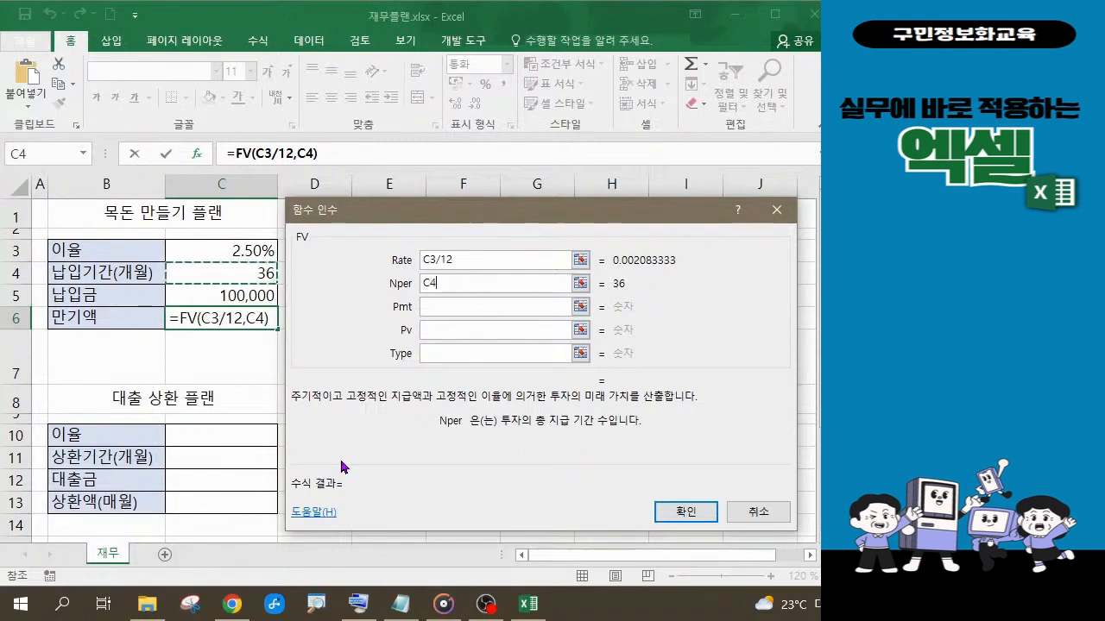
Set the Pmt argument of the FV function to the negated 납입금 cell, -C5
left_click(450, 308)
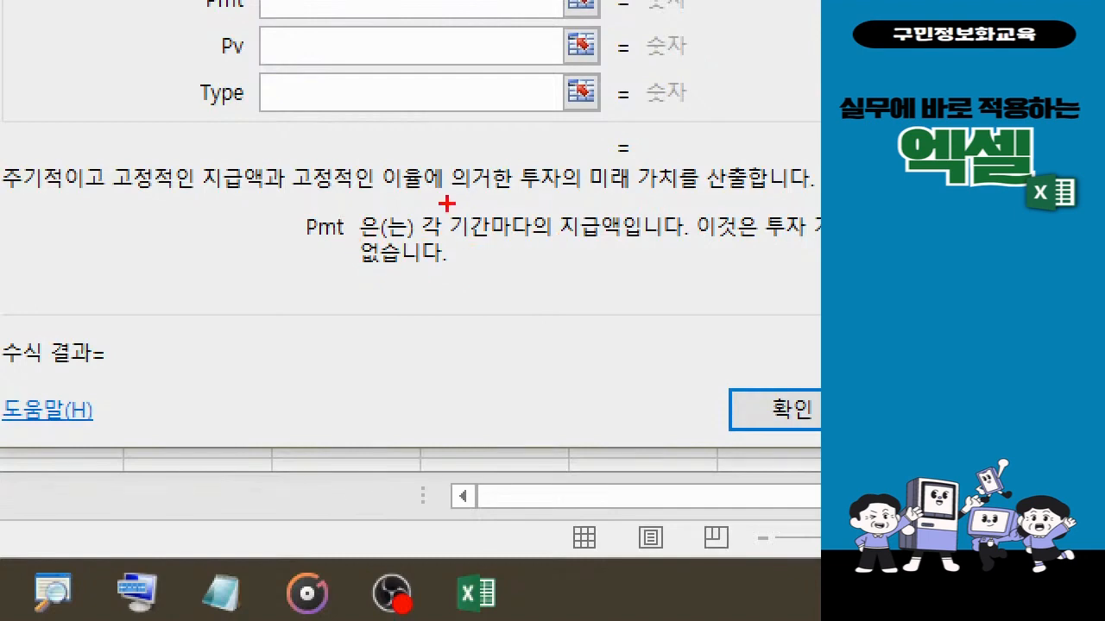
left_click_drag(286, 203, 628, 250)
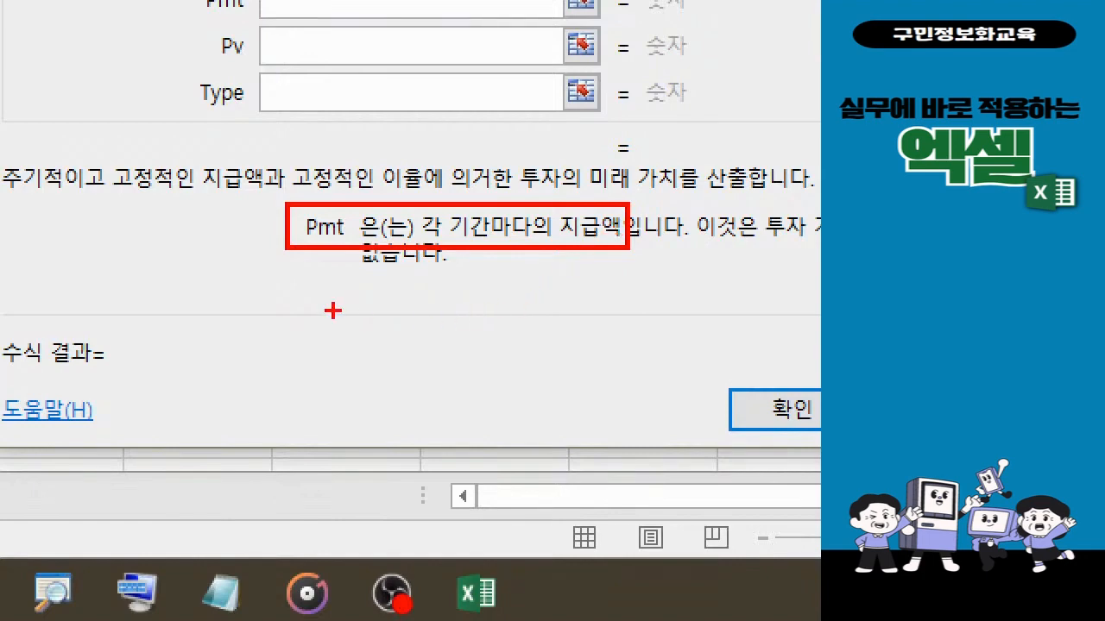
mouse_move(310, 297)
left_mouse_down()
mouse_move(324, 326)
mouse_move(369, 299)
mouse_move(365, 360)
mouse_move(380, 390)
left_mouse_up()
mouse_move(399, 296)
left_mouse_down()
mouse_move(428, 292)
mouse_move(434, 331)
mouse_move(423, 344)
mouse_move(476, 335)
mouse_move(456, 388)
mouse_move(456, 362)
left_mouse_up()
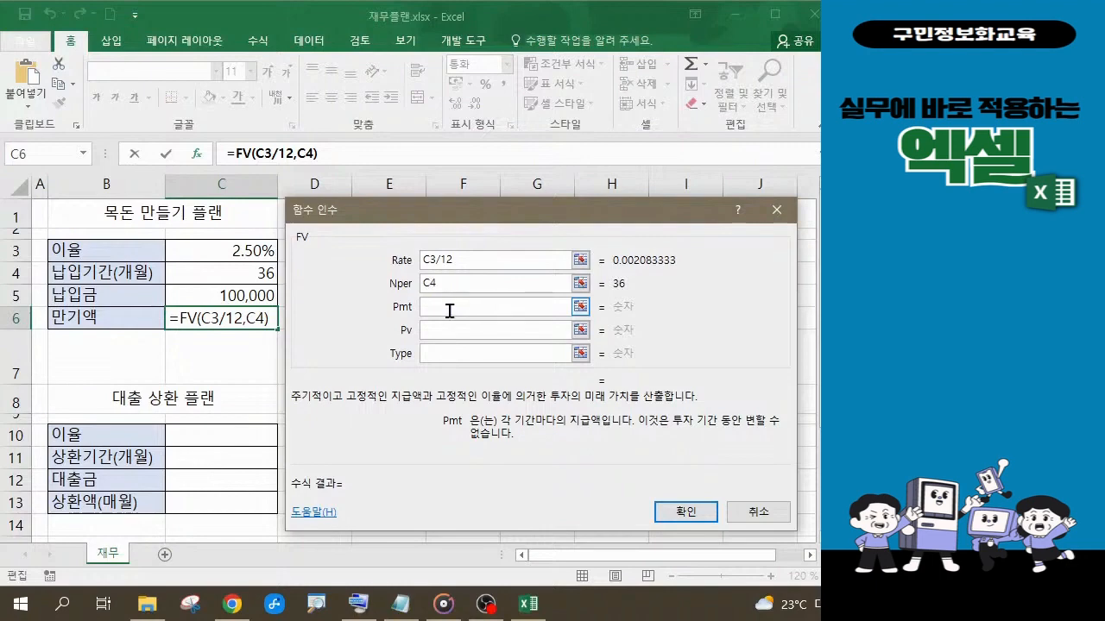
left_click(247, 300)
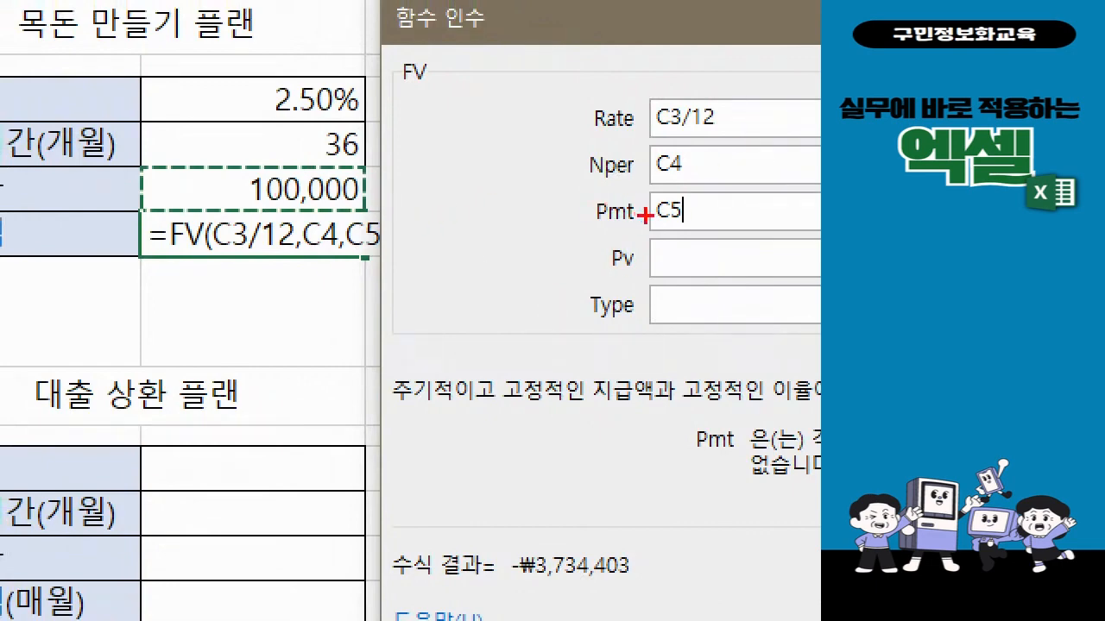
mouse_move(647, 212)
left_mouse_down()
mouse_move(450, 186)
mouse_move(331, 192)
mouse_move(321, 182)
mouse_move(348, 203)
left_mouse_up()
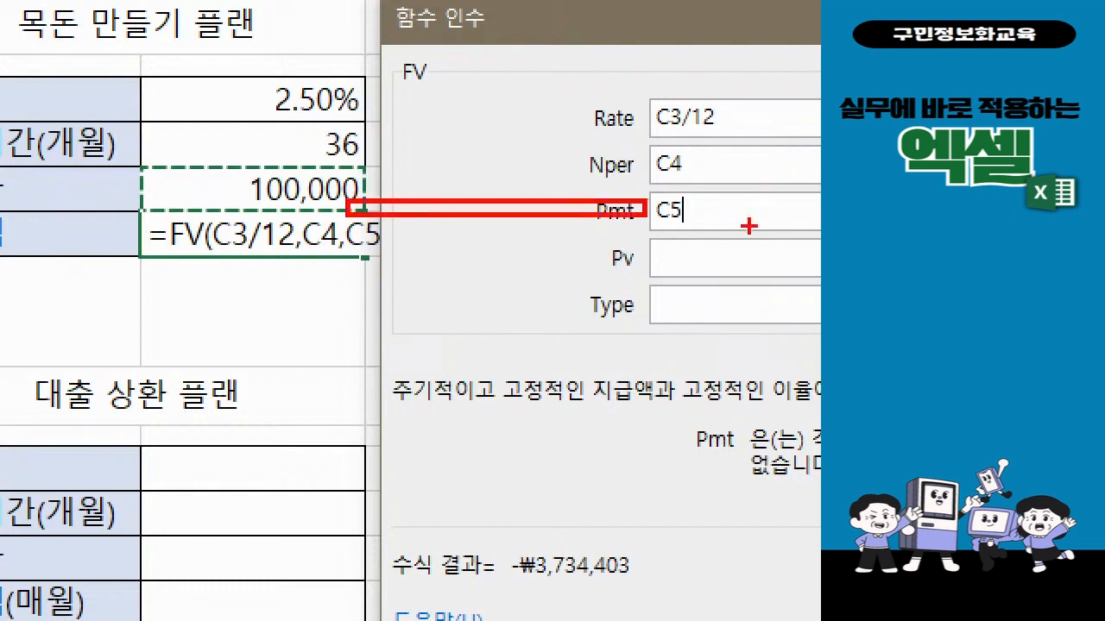
mouse_move(720, 224)
left_mouse_down()
mouse_move(625, 226)
mouse_move(685, 188)
mouse_move(687, 231)
left_mouse_up()
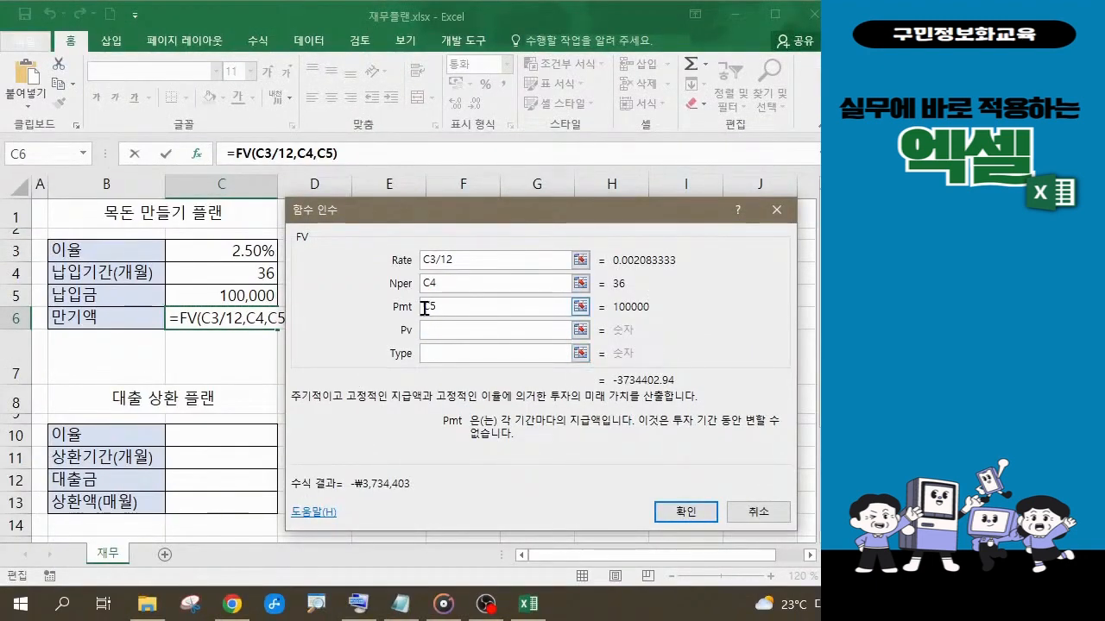
type("-")
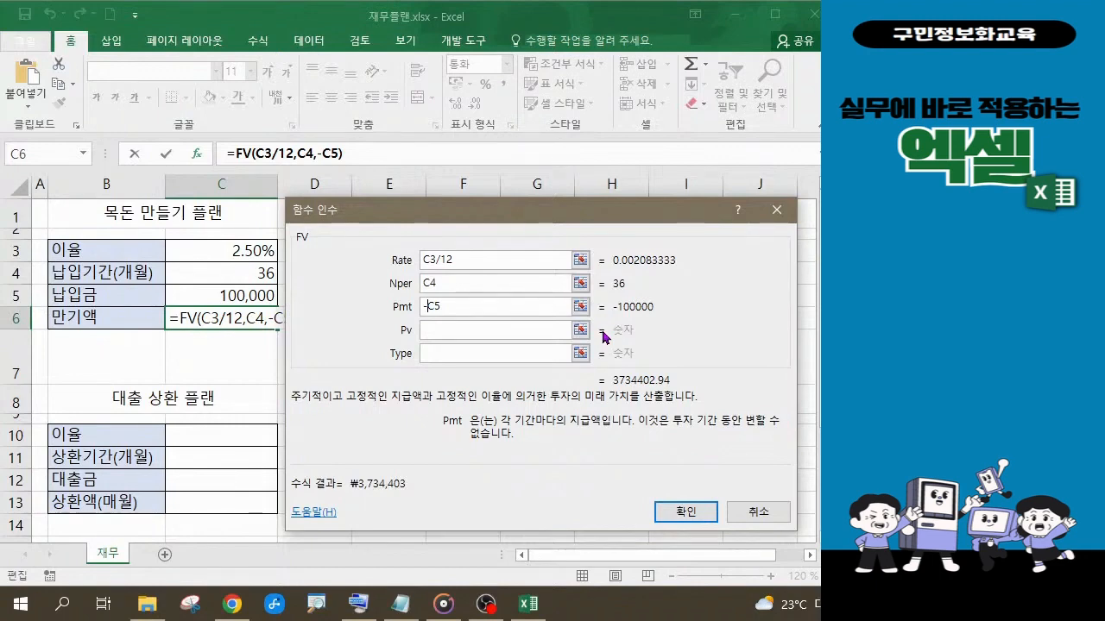
Read the descriptions of the optional Pv and Type arguments, leaving both empty
left_click(441, 330)
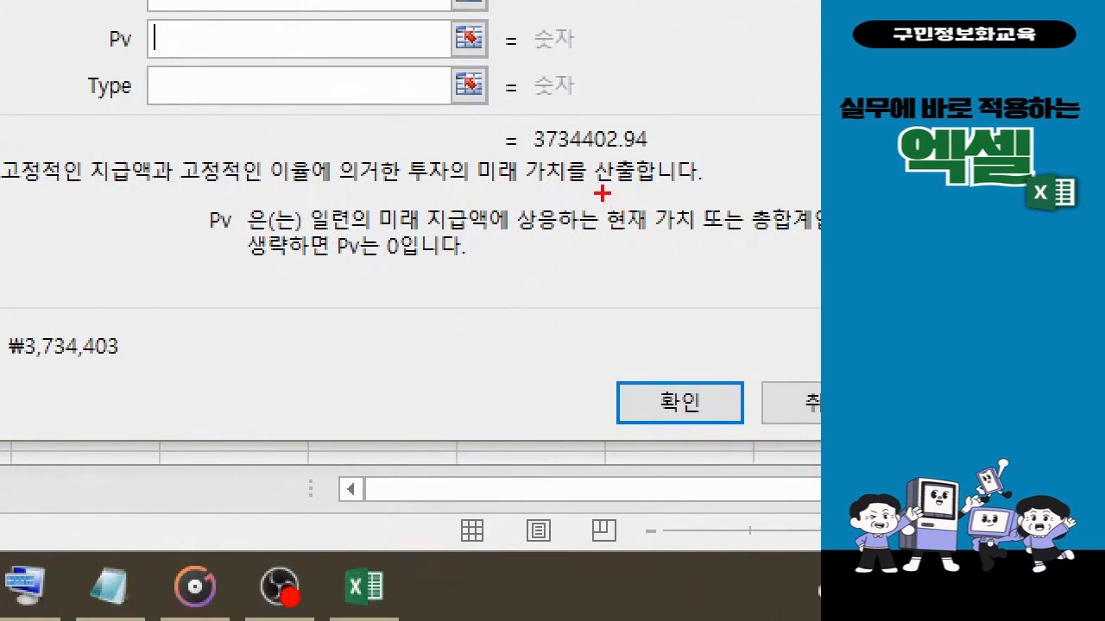
left_click_drag(602, 192, 695, 243)
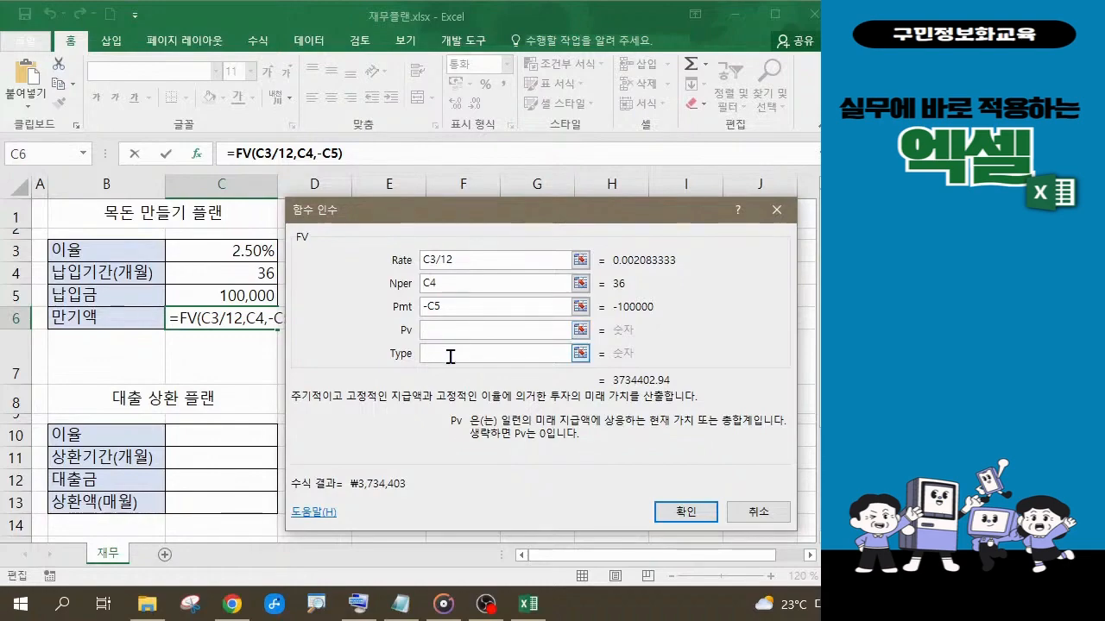
left_click(450, 354)
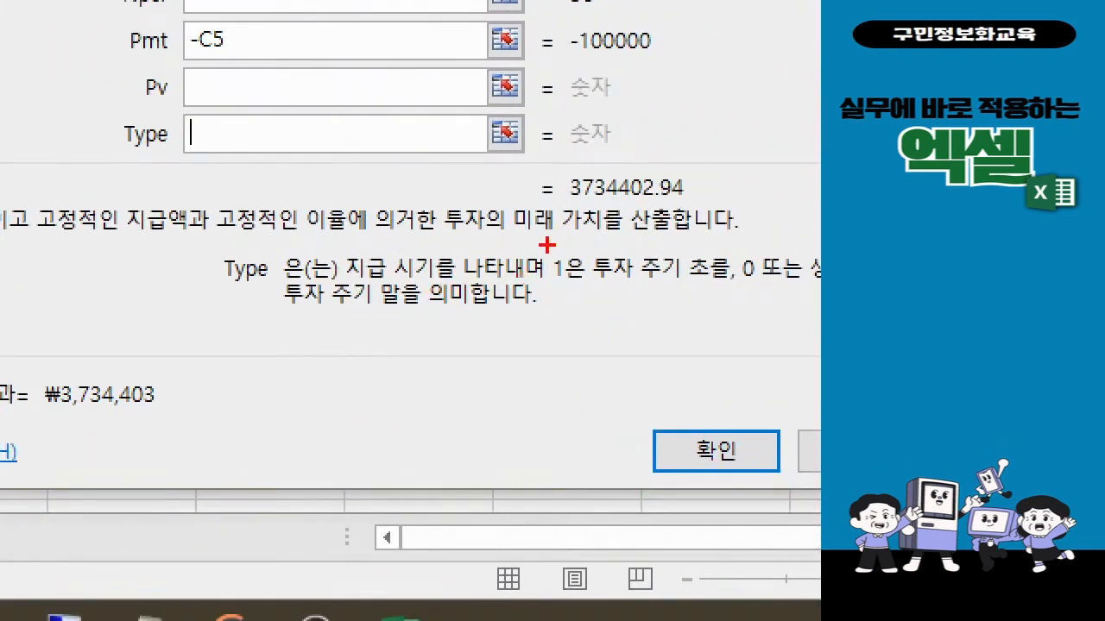
left_click_drag(540, 246, 642, 282)
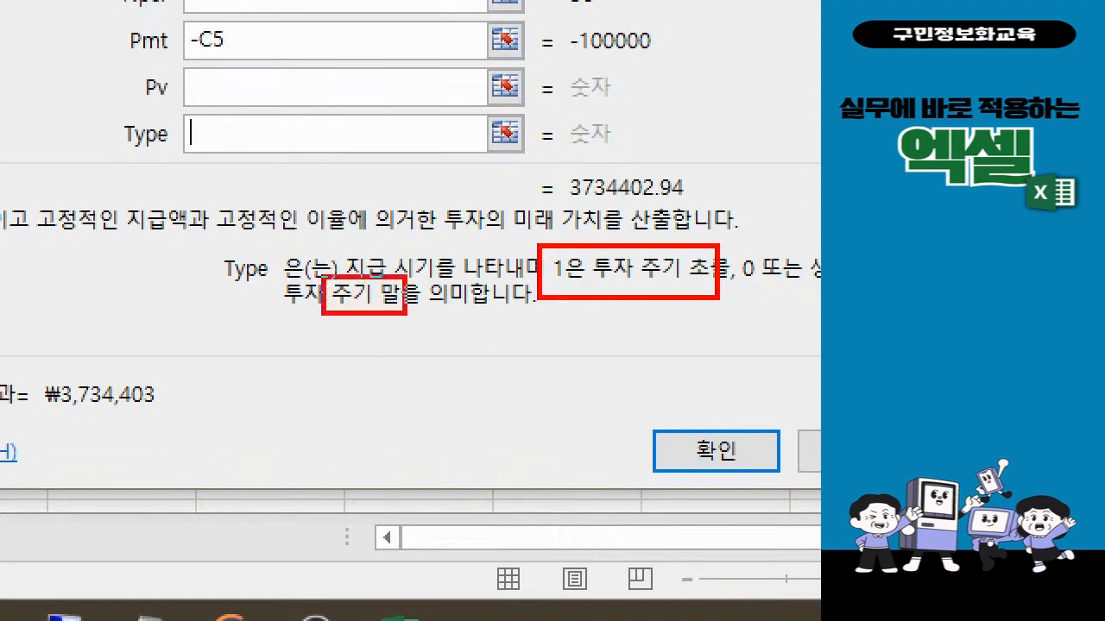
left_click_drag(404, 313, 408, 317)
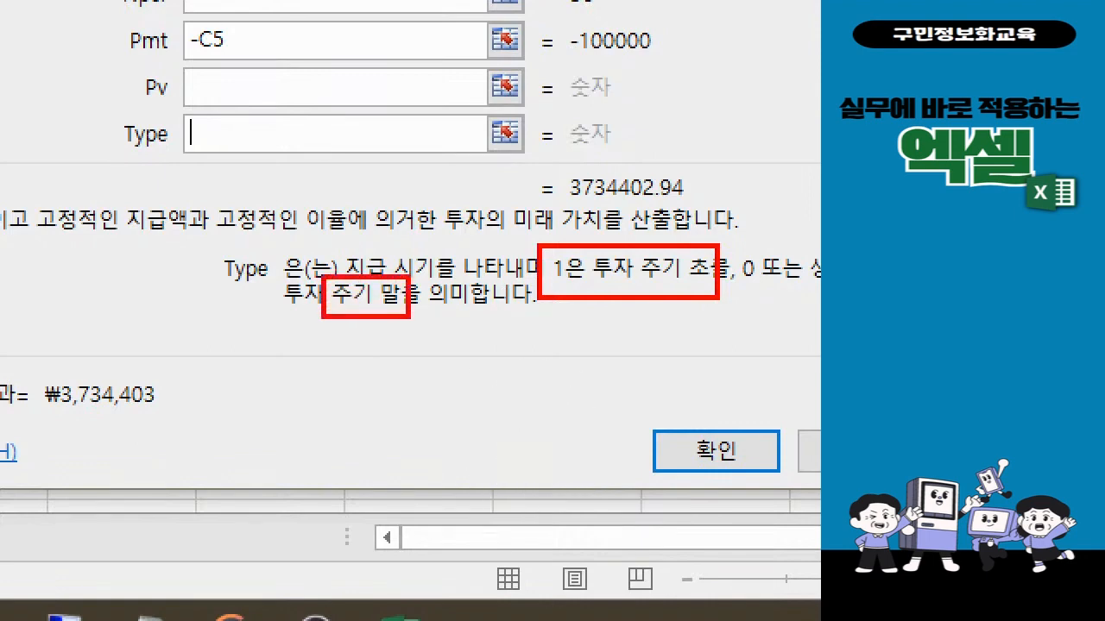
key("Escape")
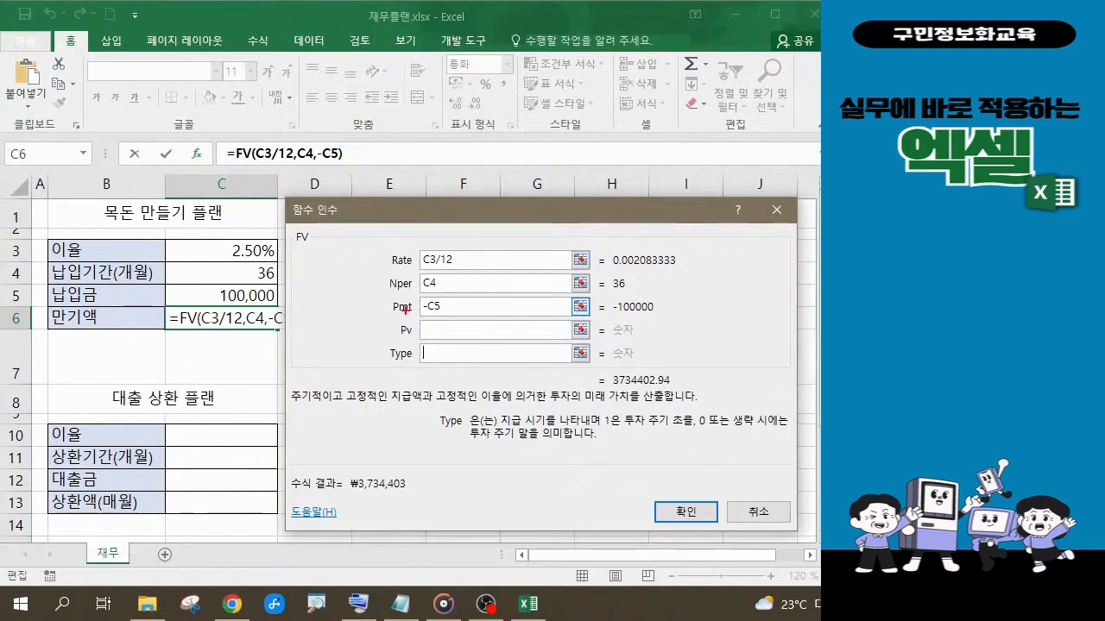
Review the arguments and accept the formula =FV(C3/12,C4,-C5) in the 만기액 cell C6
left_click_drag(195, 119, 361, 178)
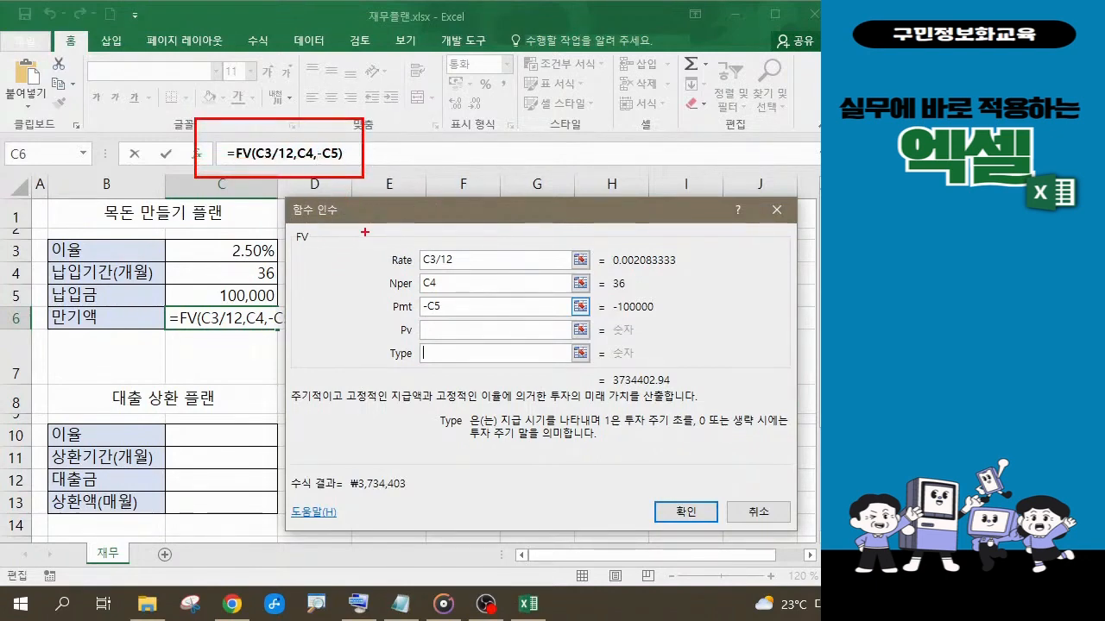
mouse_move(361, 233)
left_mouse_down()
mouse_move(537, 302)
mouse_move(565, 337)
mouse_move(657, 366)
mouse_move(686, 388)
left_mouse_up()
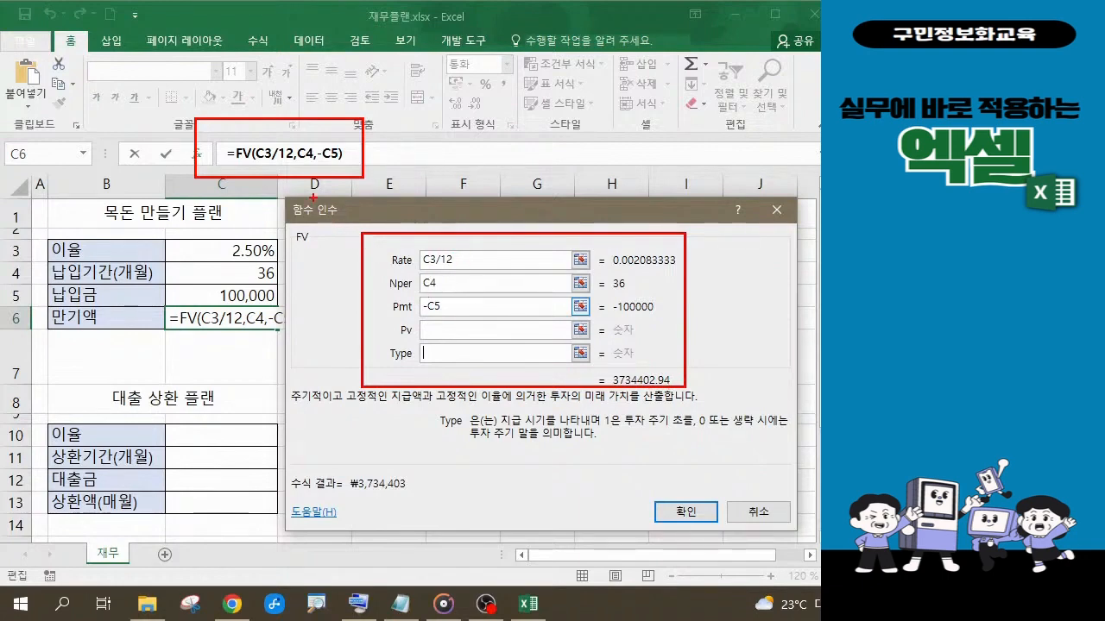
left_click_drag(313, 199, 349, 233)
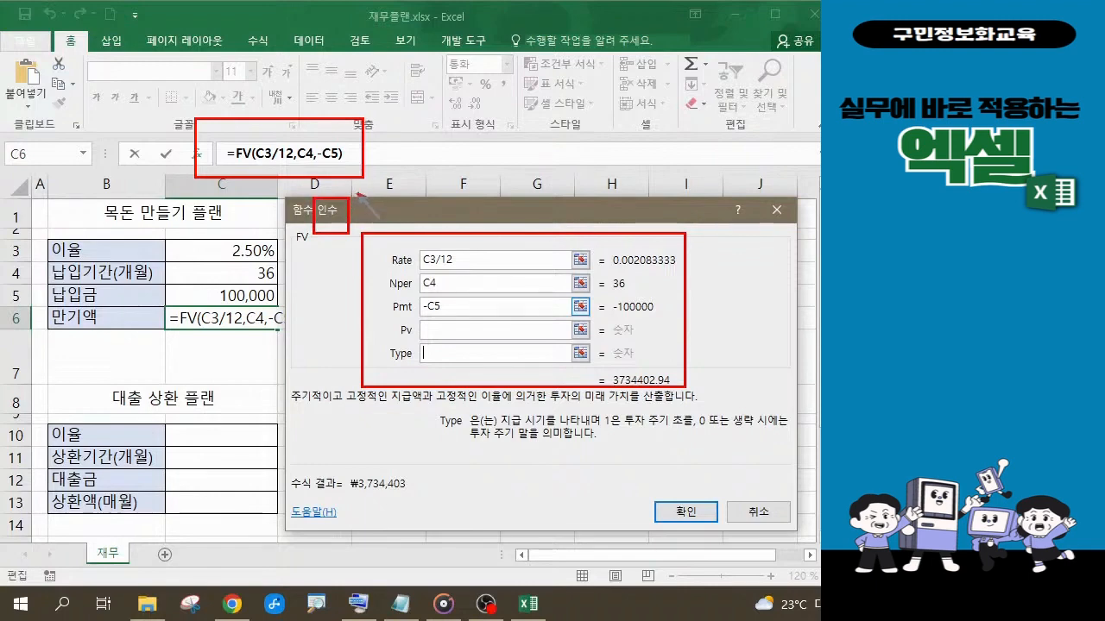
left_click_drag(406, 214, 378, 182)
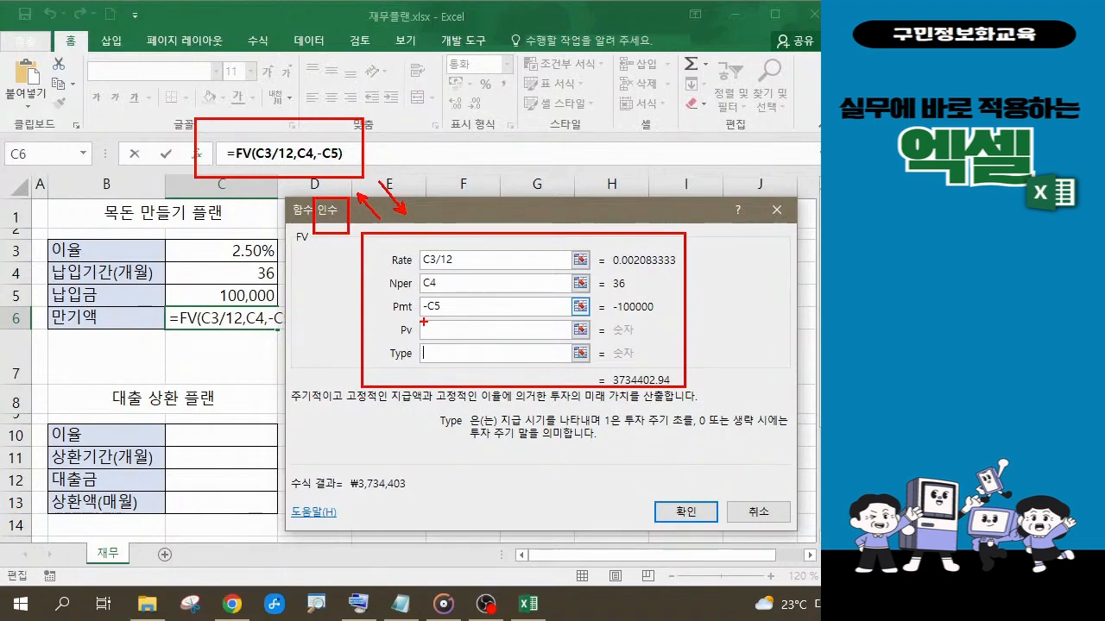
mouse_move(723, 529)
left_mouse_down()
mouse_move(686, 541)
mouse_move(656, 470)
mouse_move(703, 481)
mouse_move(701, 522)
left_mouse_up()
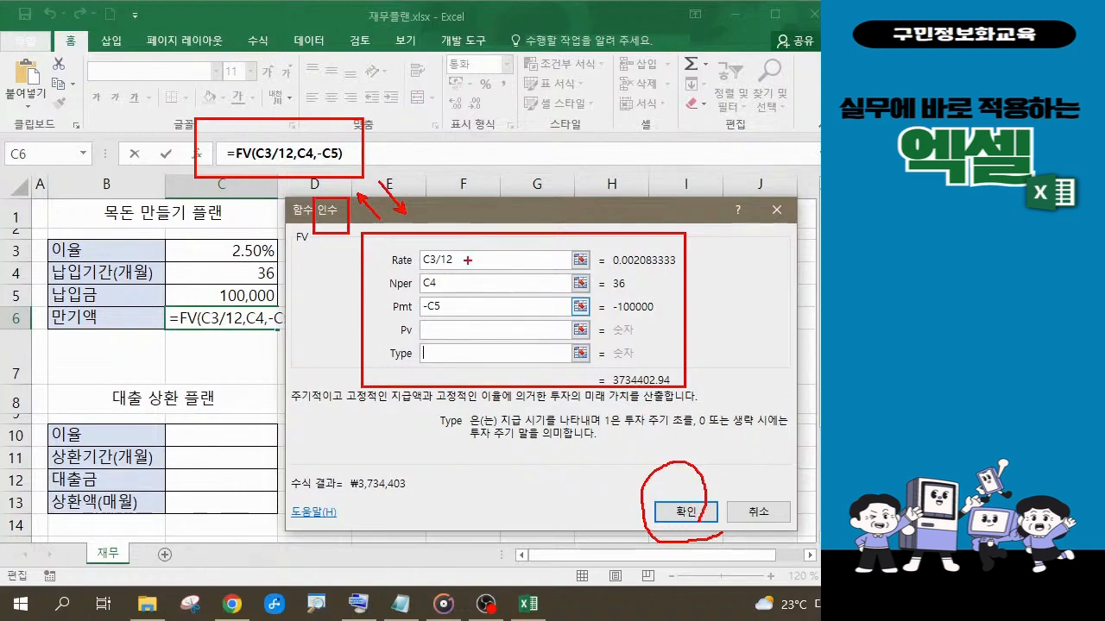
left_click_drag(467, 261, 477, 256)
mouse_move(456, 305)
left_mouse_down()
mouse_move(468, 314)
mouse_move(423, 299)
mouse_move(427, 308)
left_mouse_up()
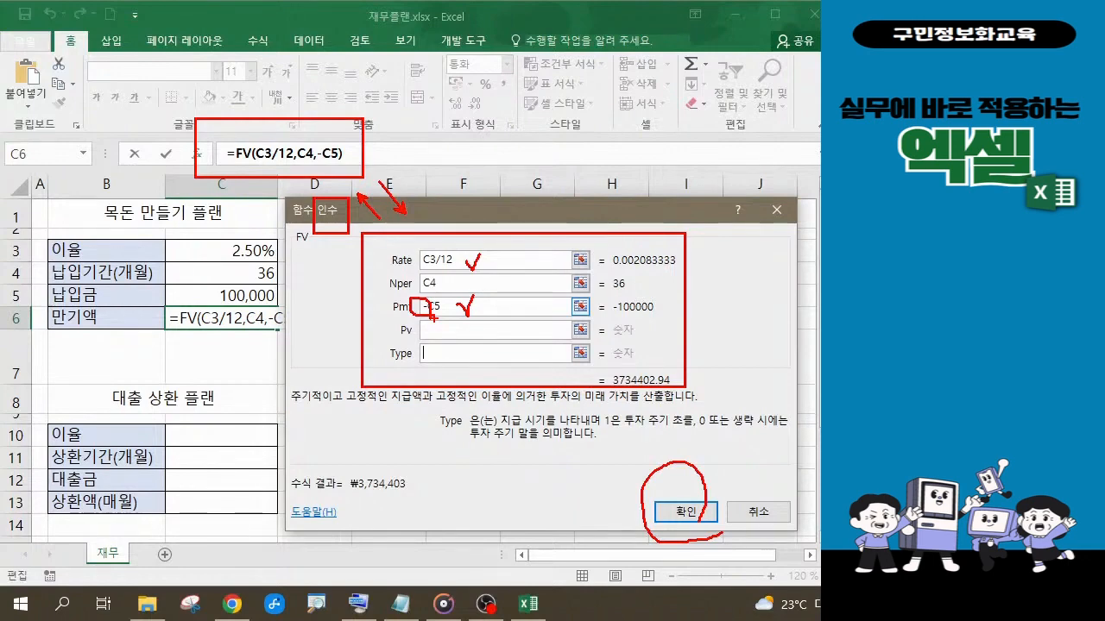
key("Escape")
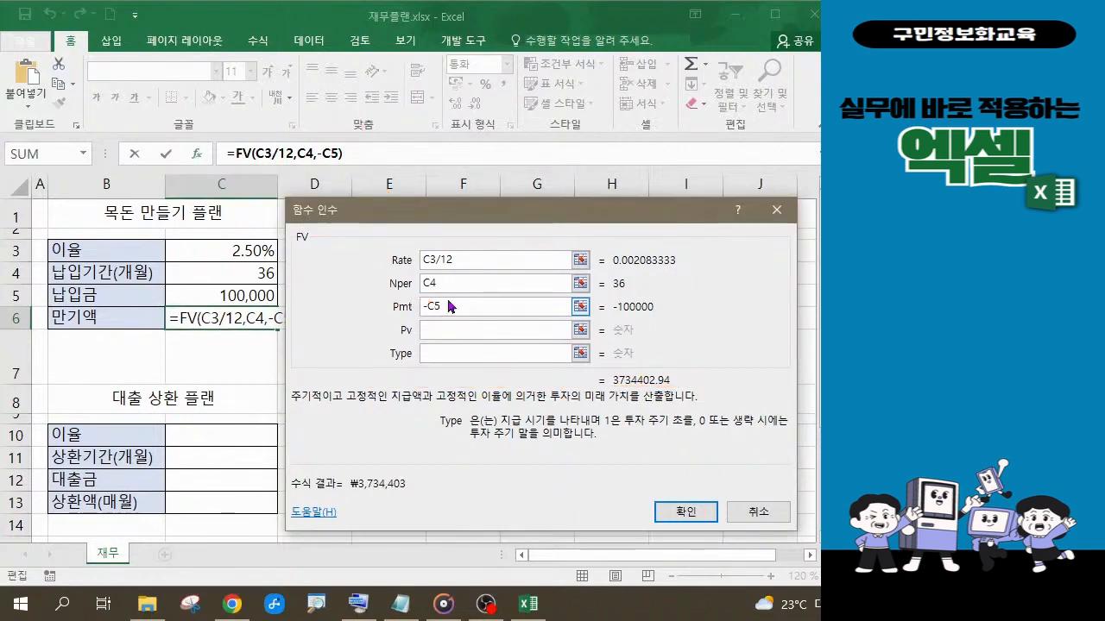
left_click(685, 513)
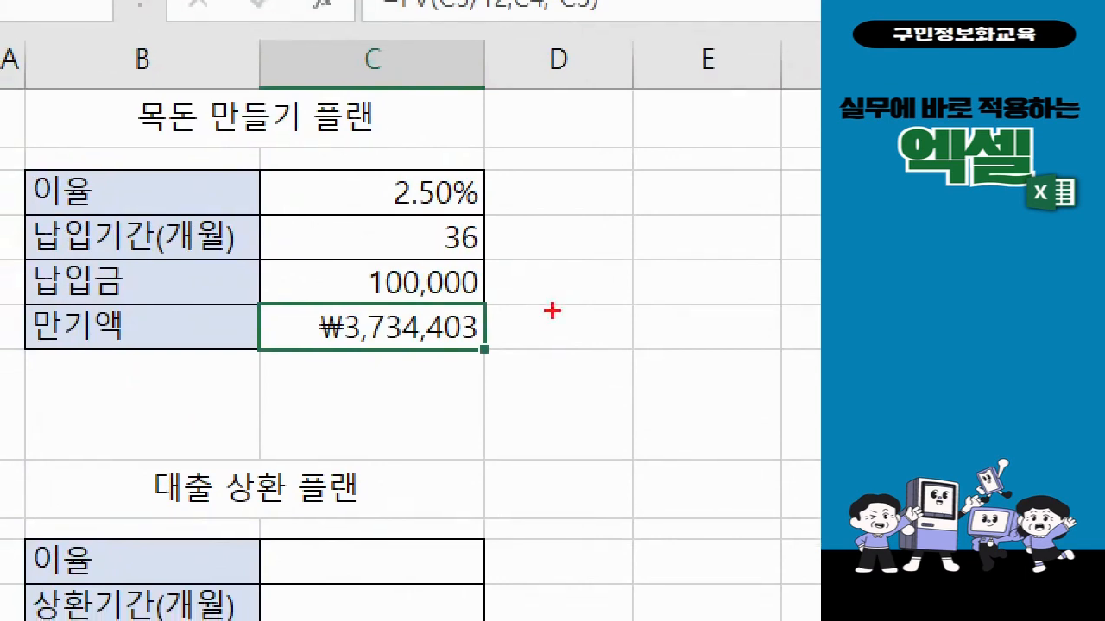
mouse_move(503, 284)
left_mouse_down()
mouse_move(515, 281)
mouse_move(535, 326)
left_mouse_up()
mouse_move(557, 266)
left_mouse_down()
mouse_move(555, 293)
mouse_move(583, 304)
mouse_move(571, 289)
mouse_move(561, 299)
left_mouse_up()
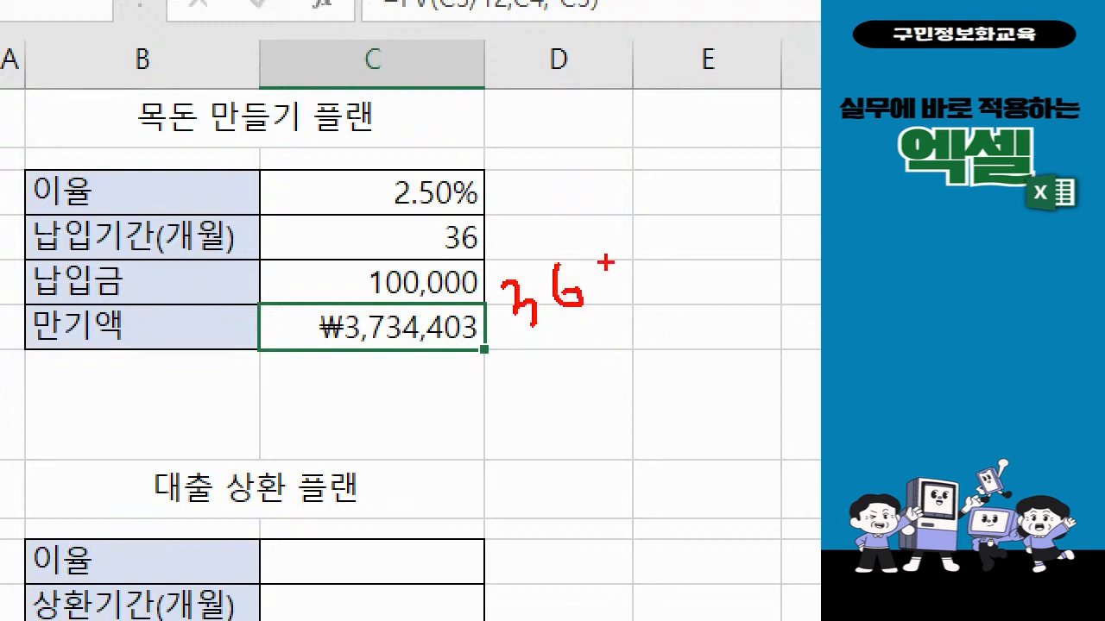
mouse_move(608, 263)
left_mouse_down()
mouse_move(615, 277)
mouse_move(615, 262)
left_mouse_up()
left_click_drag(380, 359, 381, 417)
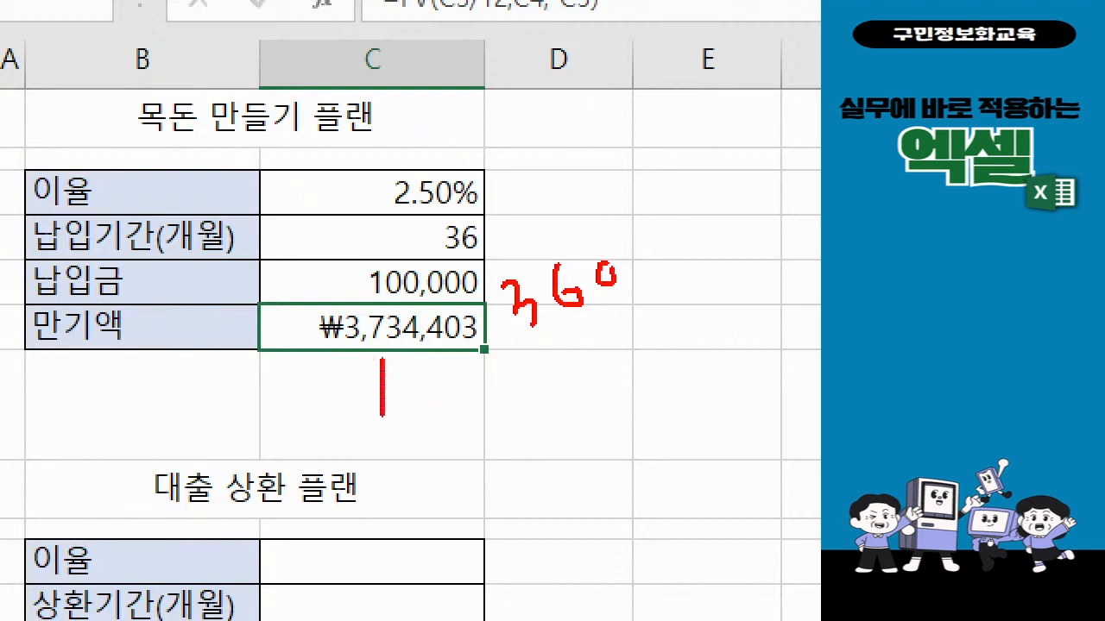
mouse_move(421, 373)
left_mouse_down()
mouse_move(440, 420)
mouse_move(421, 435)
left_mouse_up()
mouse_move(328, 374)
left_mouse_down()
mouse_move(328, 390)
mouse_move(354, 380)
mouse_move(334, 380)
mouse_move(335, 405)
left_mouse_up()
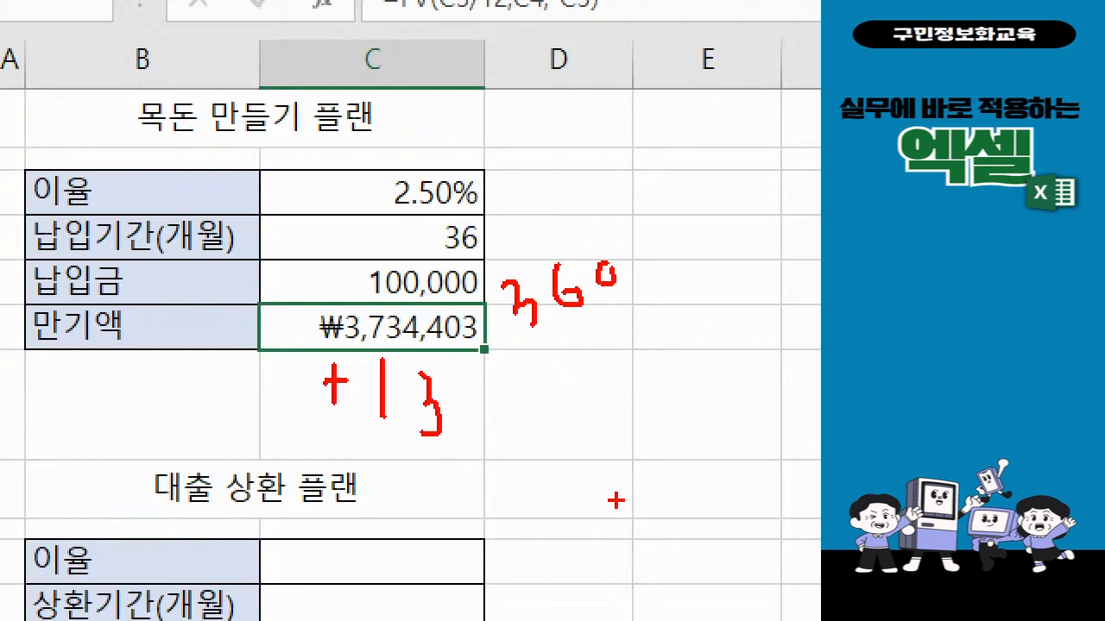
key("Escape")
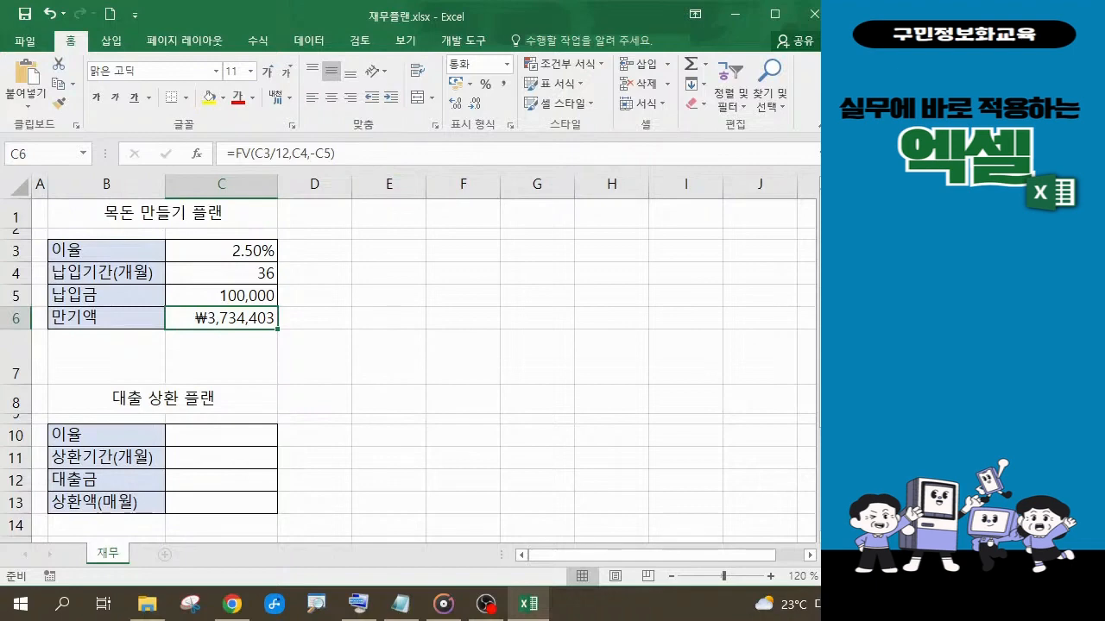
Examine the complete FV formula behind the 만기액 cell C6, leaving it unedited
left_click(349, 153)
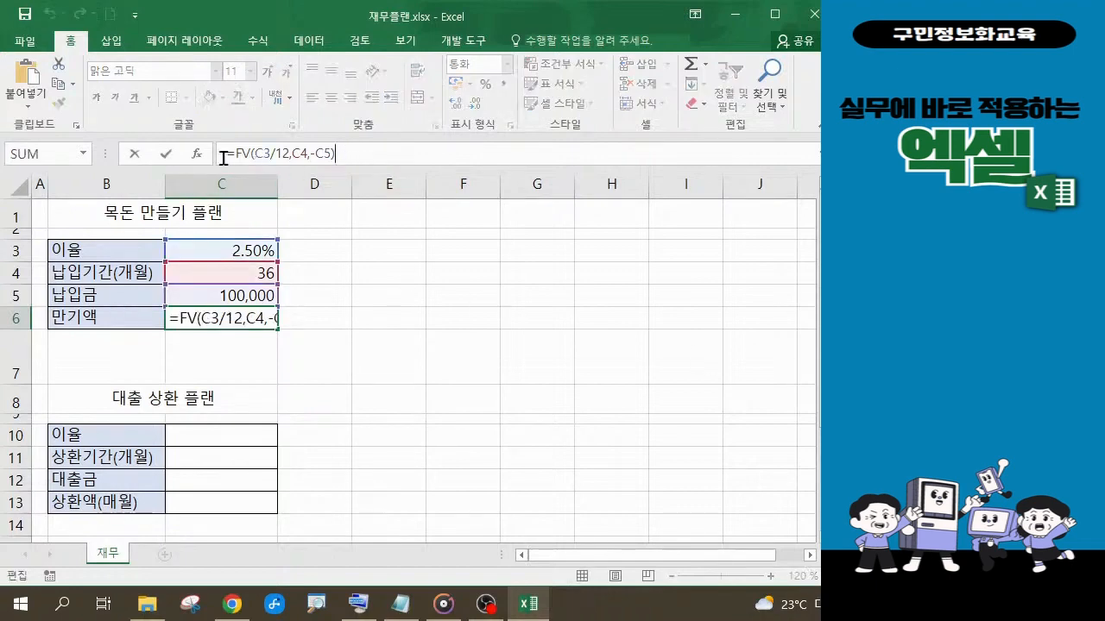
left_click_drag(223, 157, 340, 158)
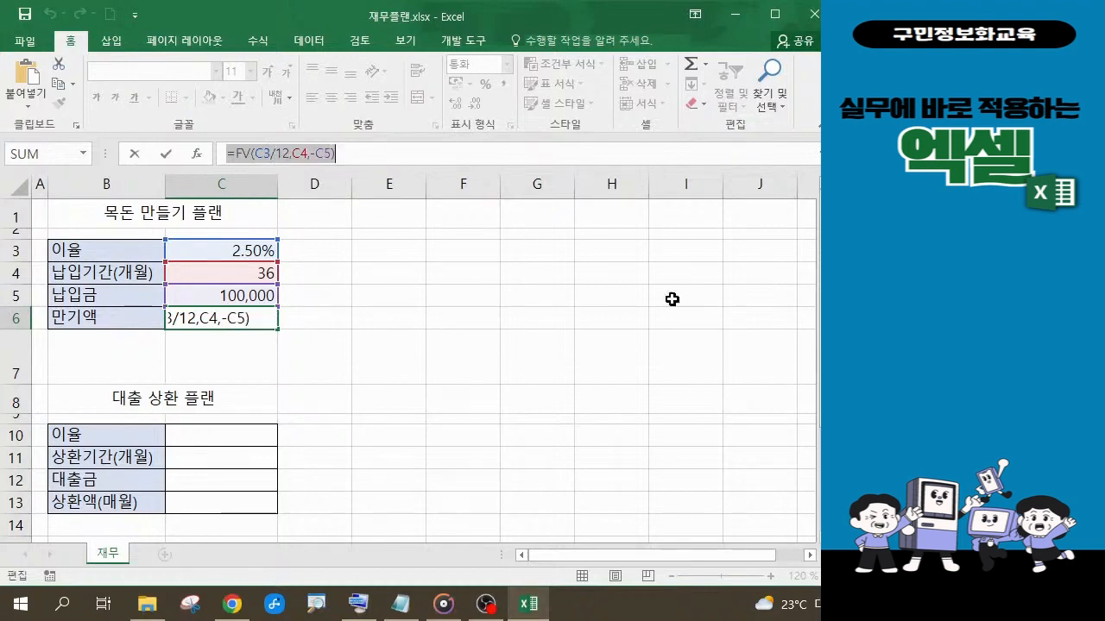
left_click(400, 603)
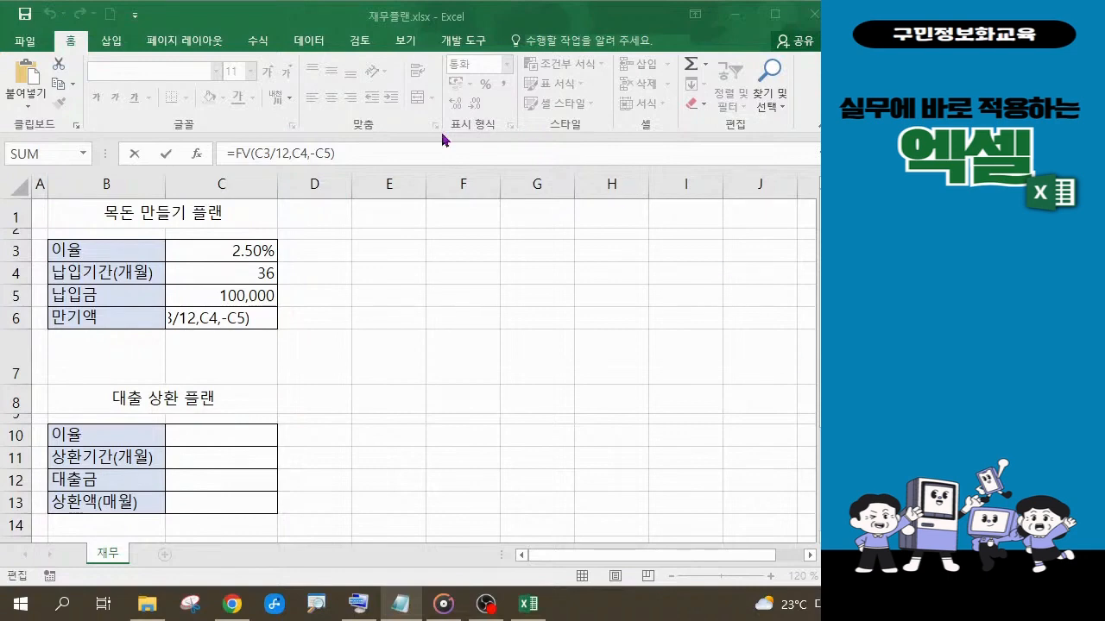
left_click(354, 155)
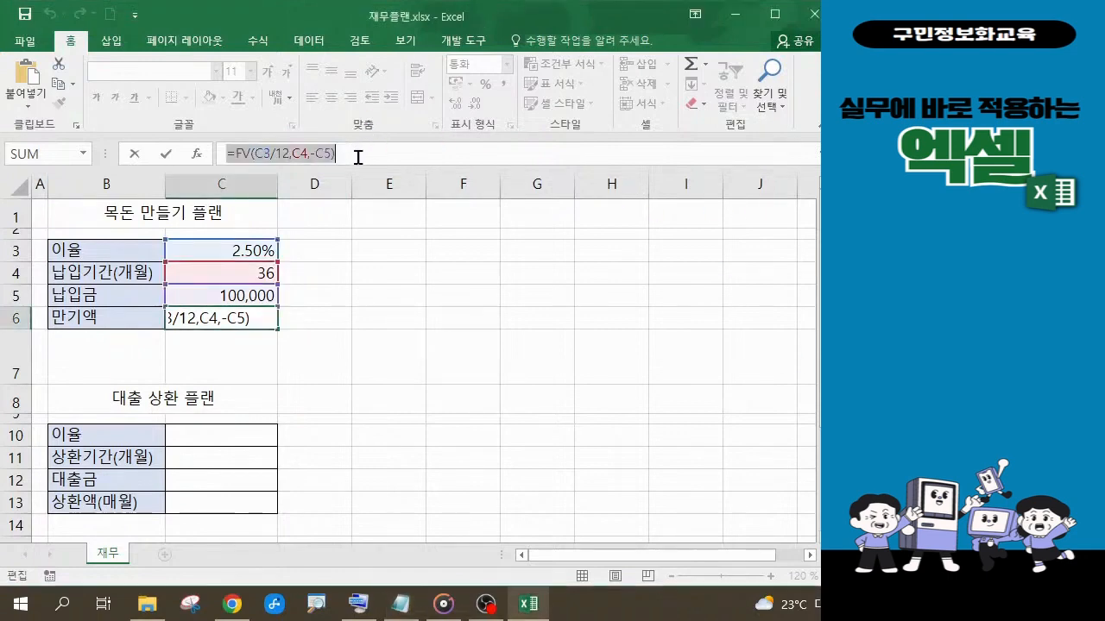
key("Return")
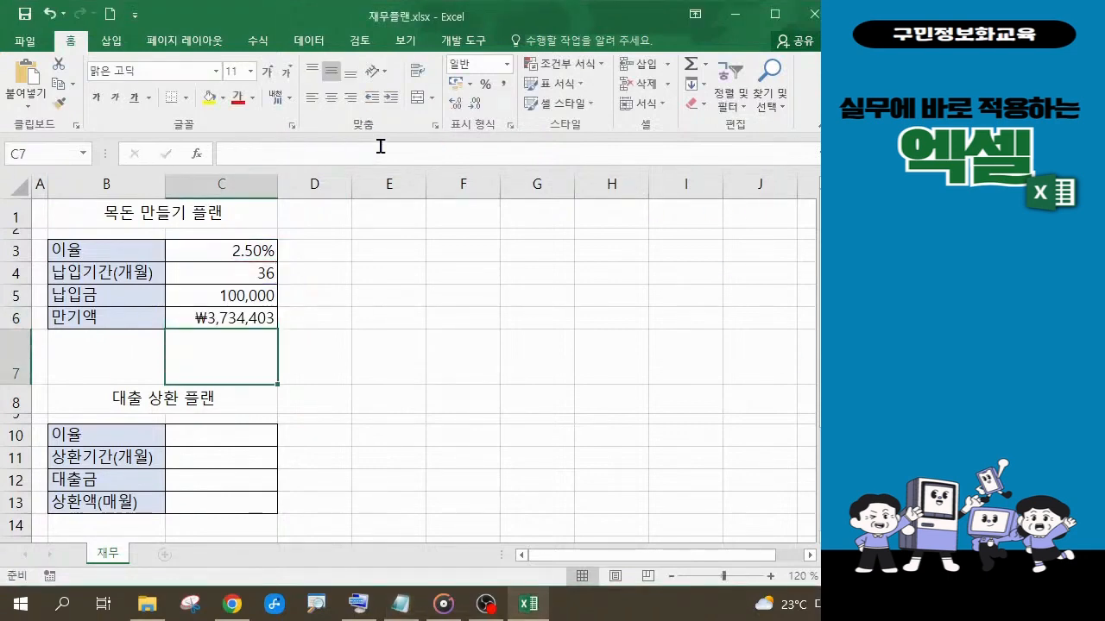
key("alt+Tab")
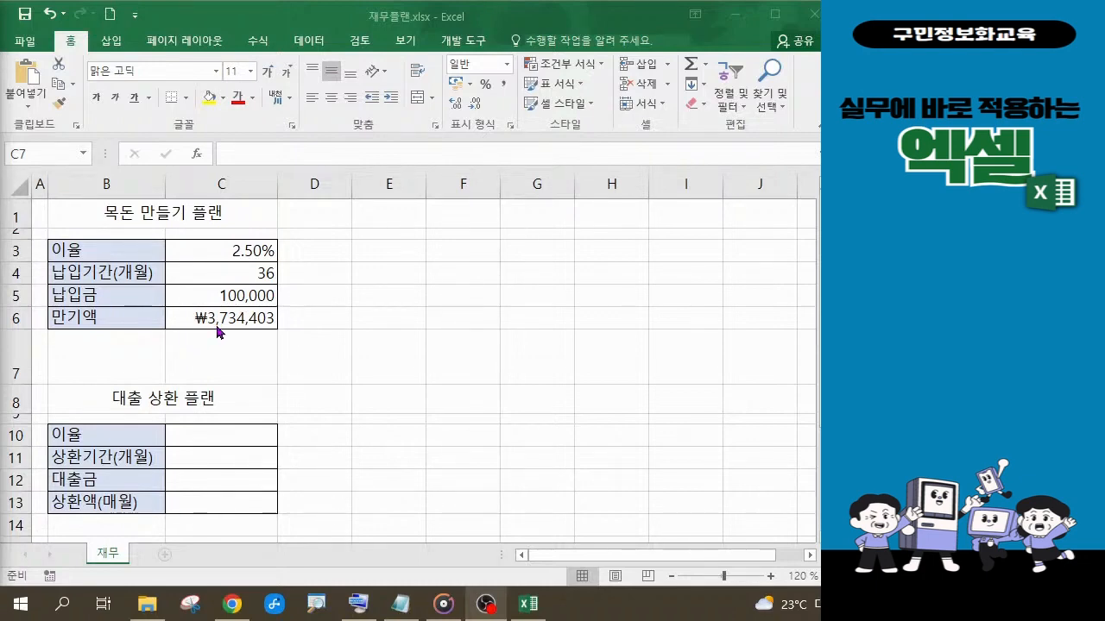
Test the savings plan with an 이율 of 3%, a 납입기간 of 24 months and a 납입금 of 50000
left_click(234, 256)
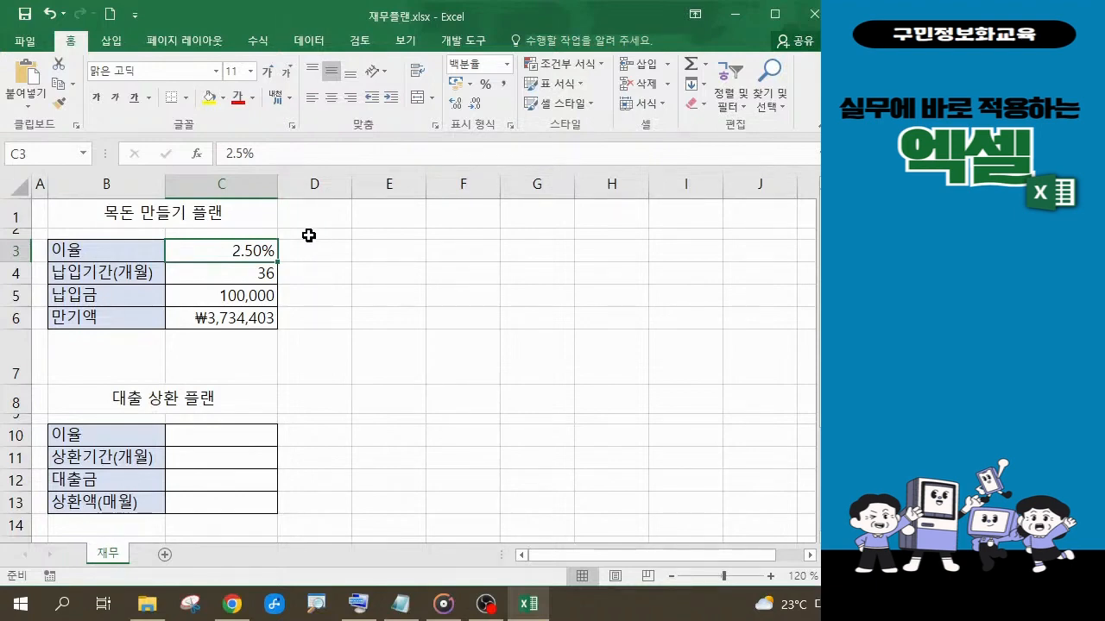
type("3")
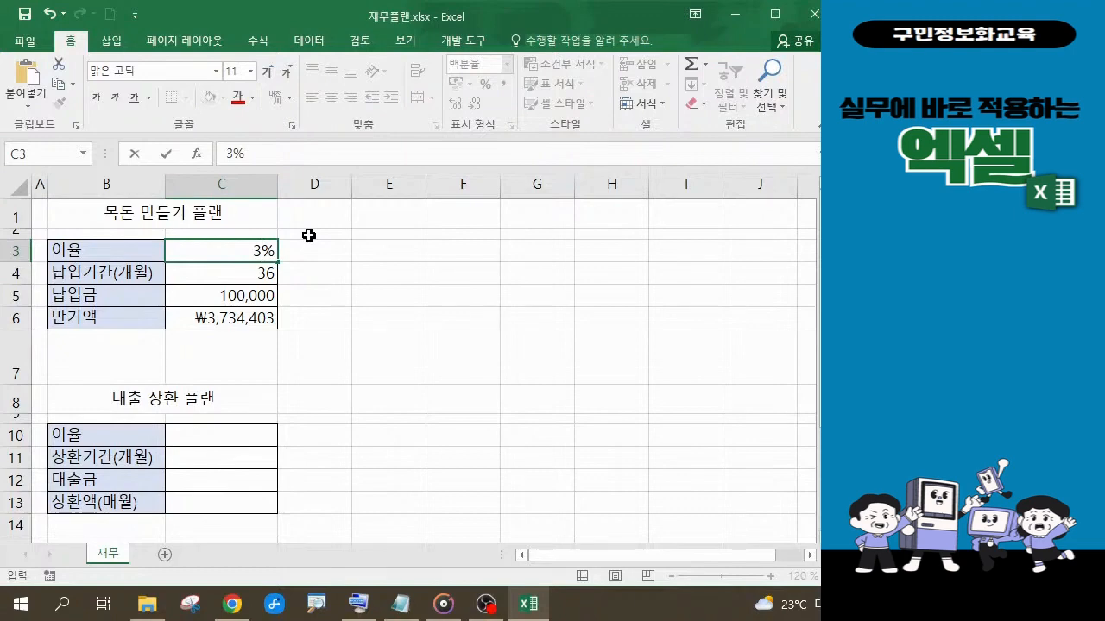
key("Return")
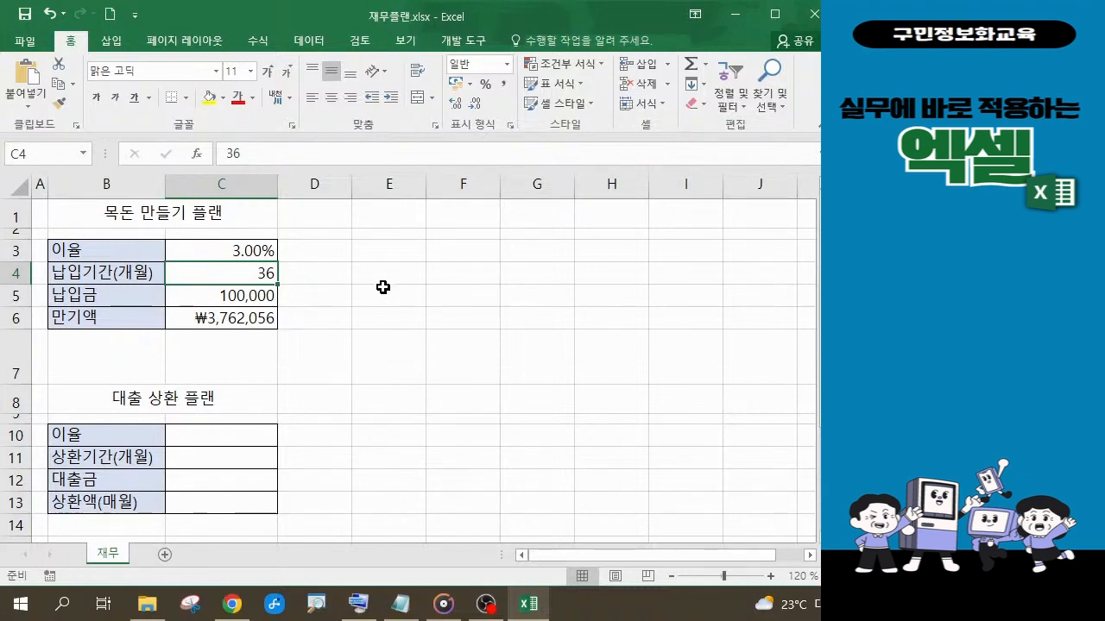
type("24")
key("Return")
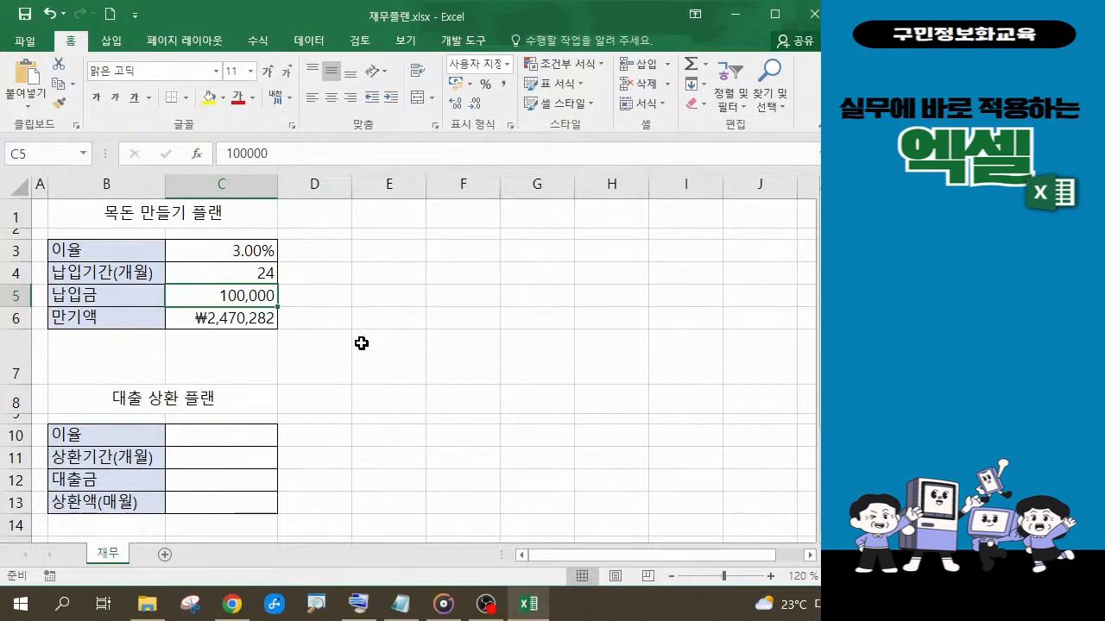
type("50000")
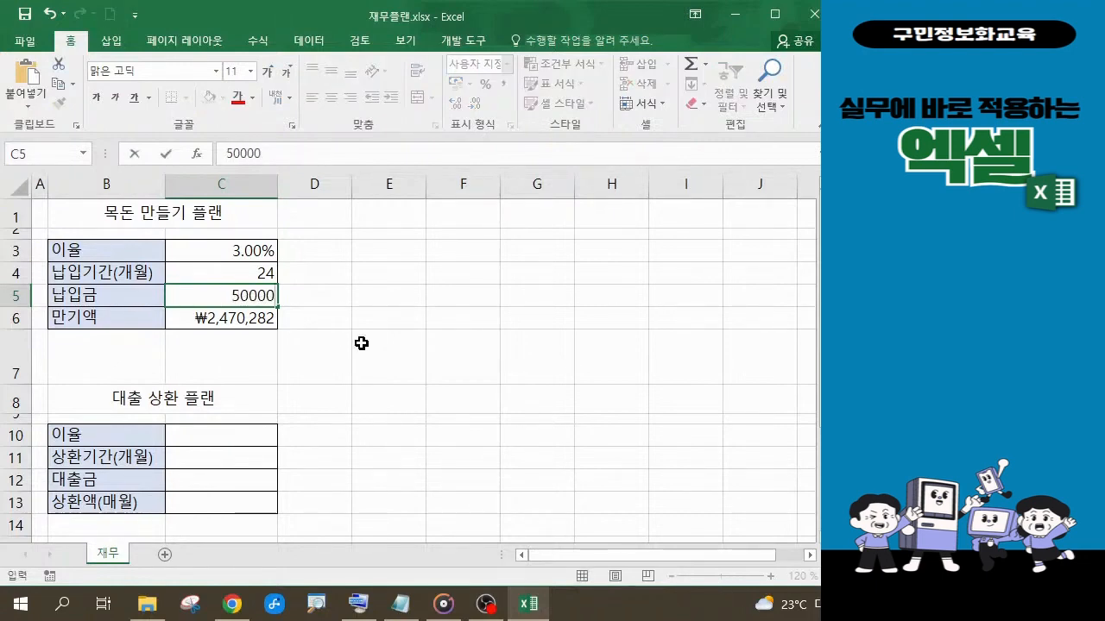
key("Return")
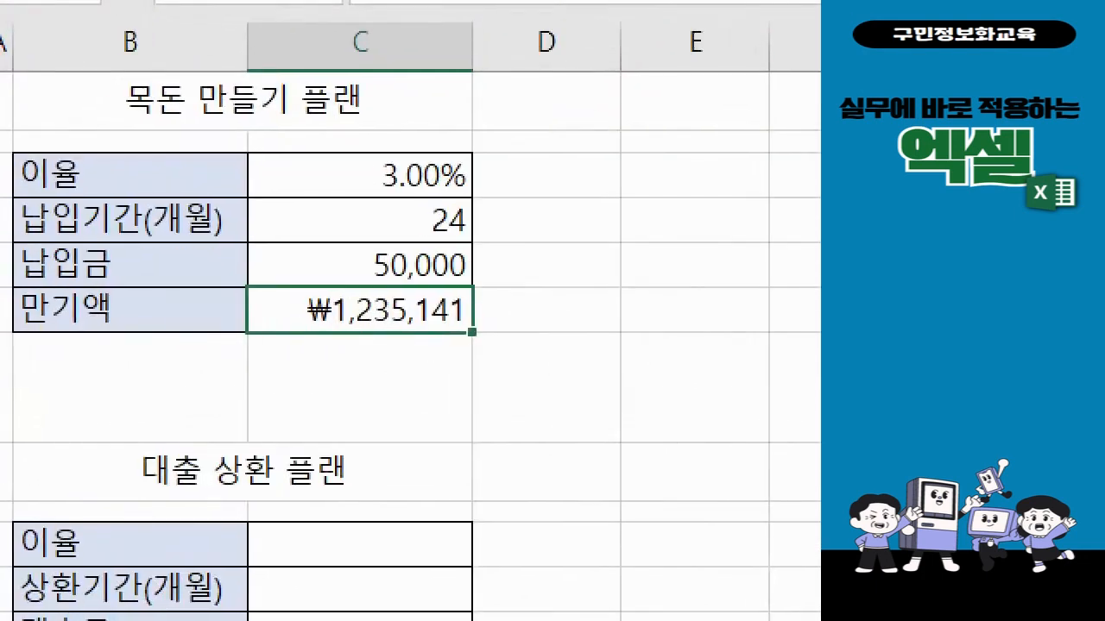
mouse_move(286, 137)
left_mouse_down()
mouse_move(449, 245)
mouse_move(489, 287)
left_mouse_up()
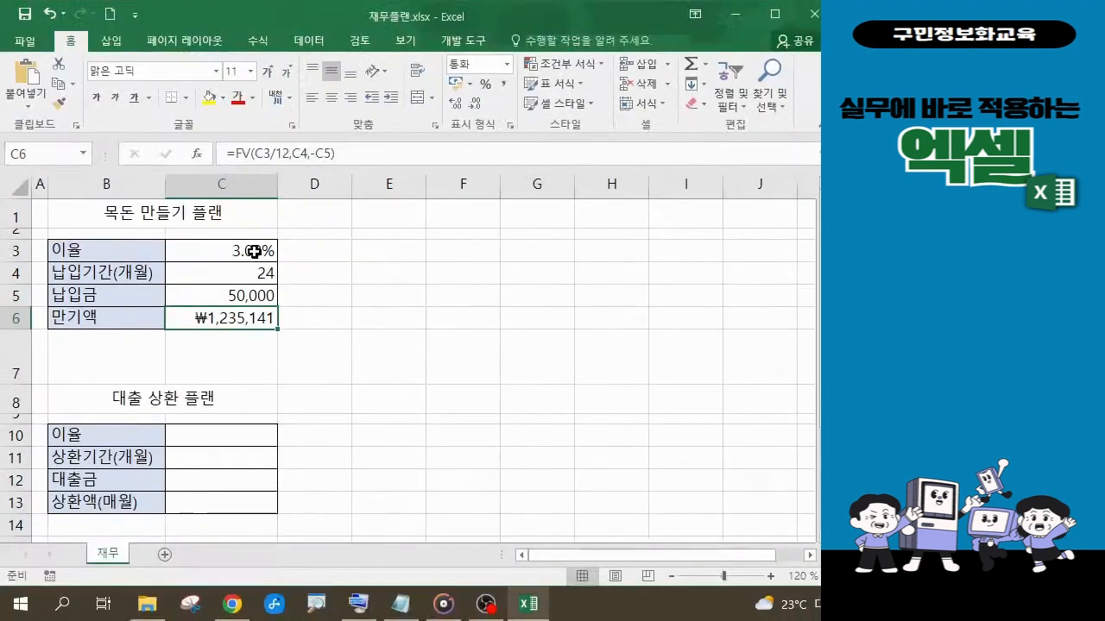
Test the savings plan with an 이율 of 2%, a 납입기간 of 36 months and a 납입금 of 150000
left_click(425, 176)
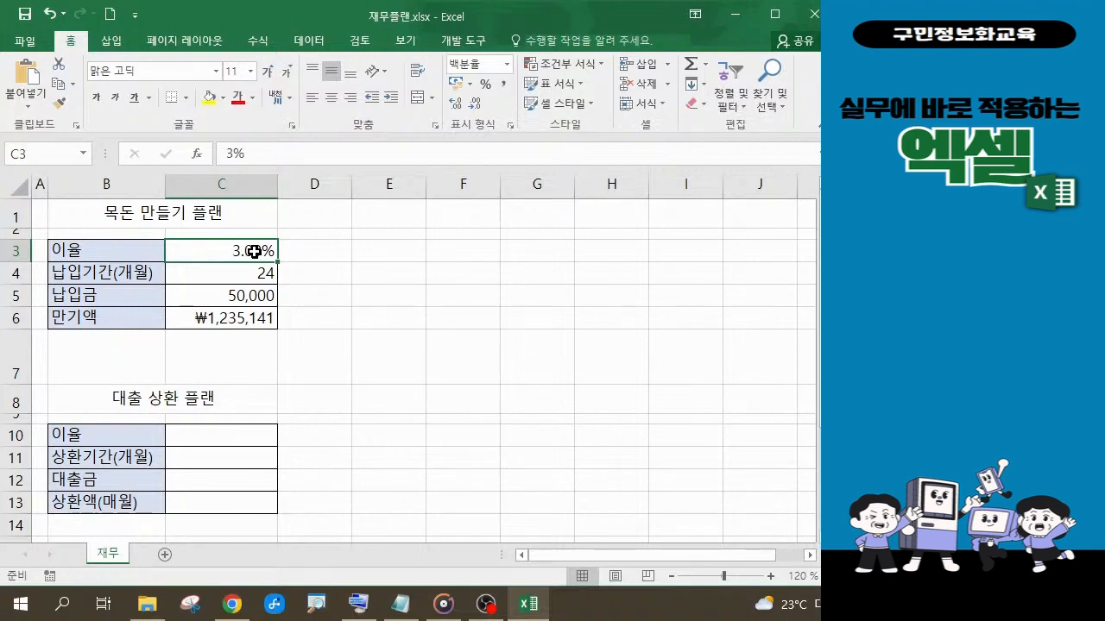
type("2")
key("Return")
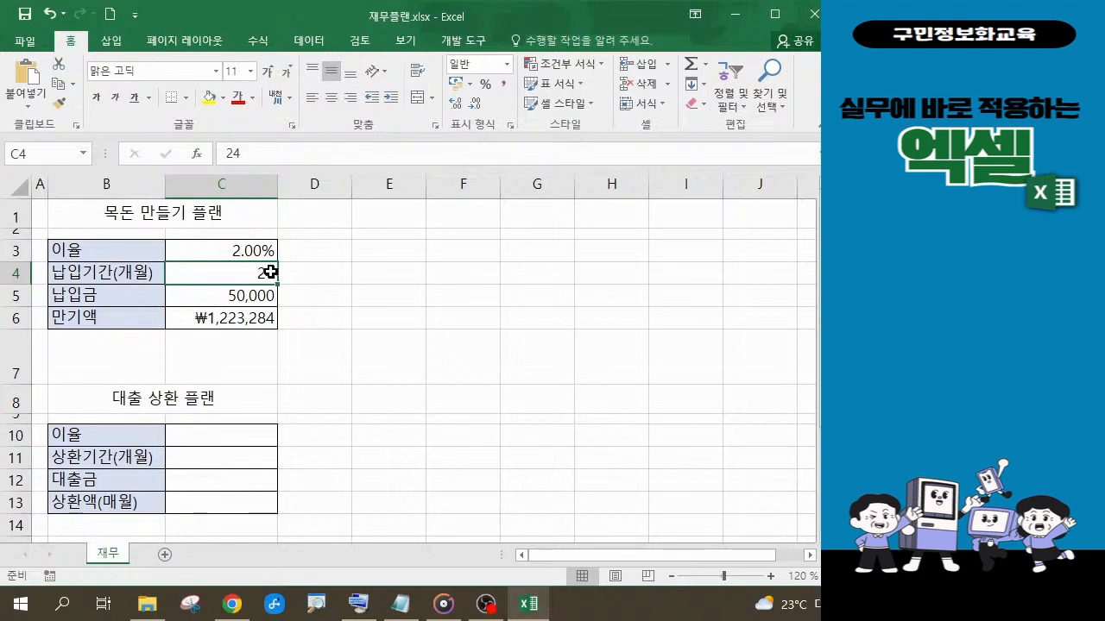
type("36")
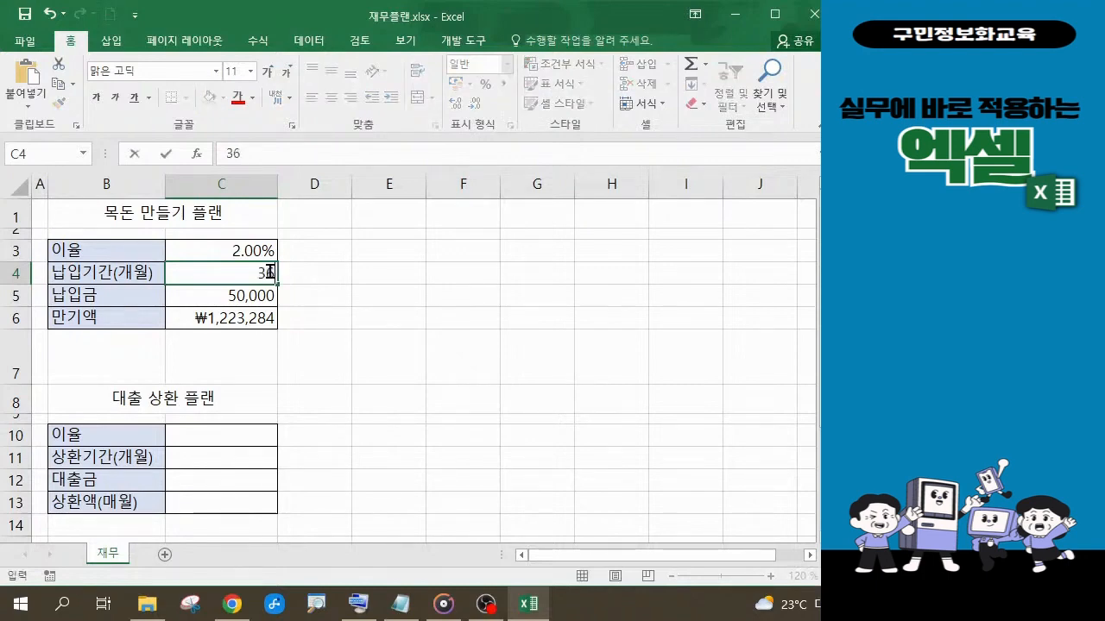
key("Return")
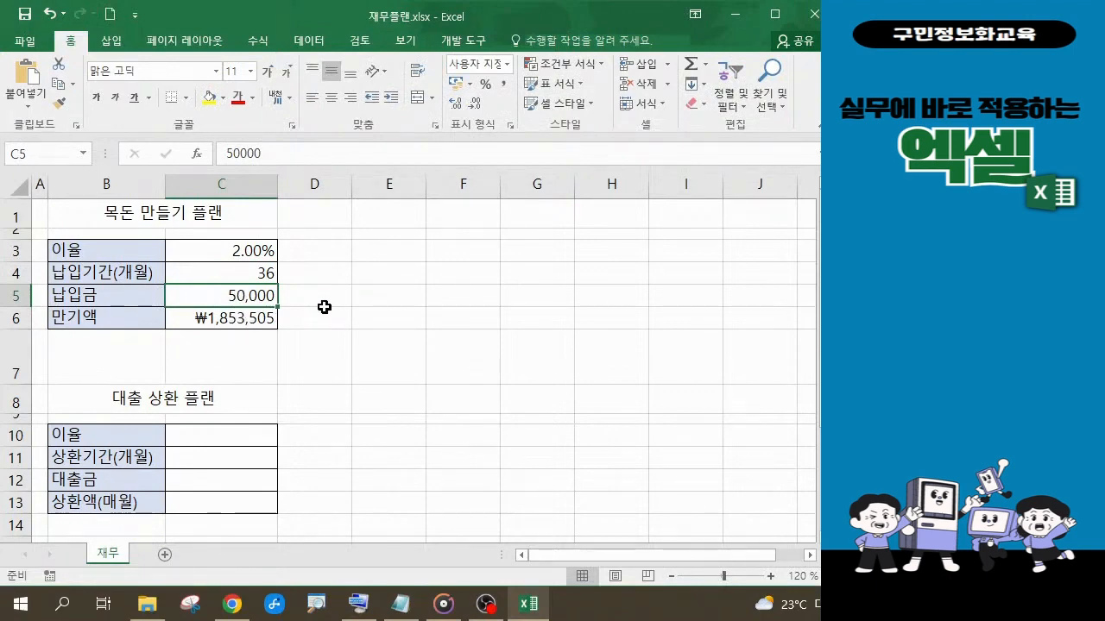
double_click(223, 294)
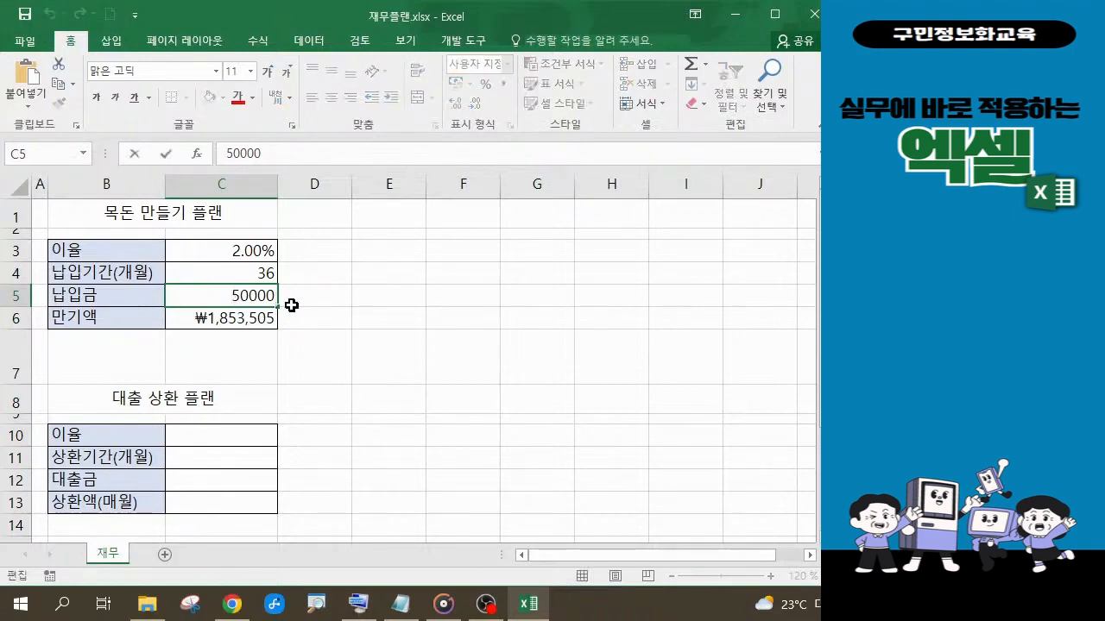
type("1")
key("Return")
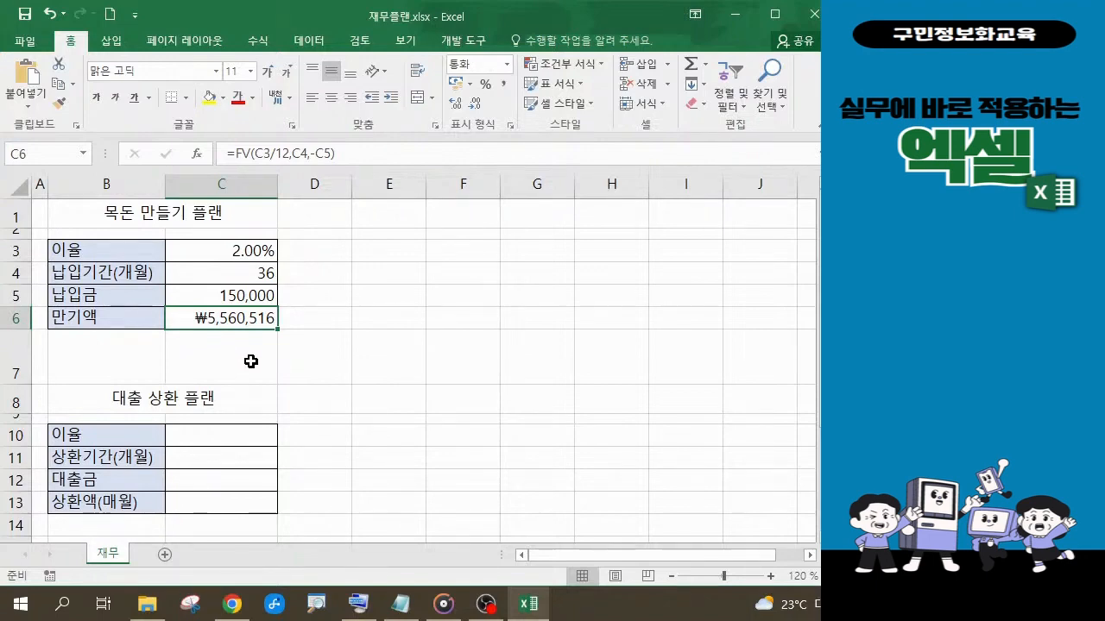
Set only the savings plan's 이율 in C3 to 3%, keeping the period and deposit
left_click(249, 251)
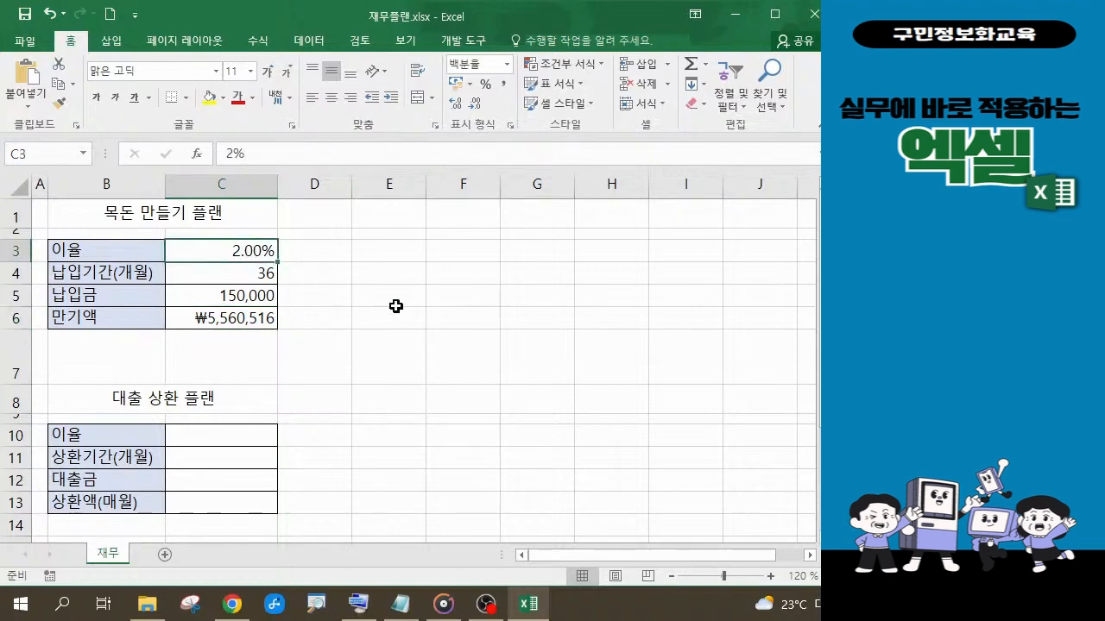
type("3")
key("Return")
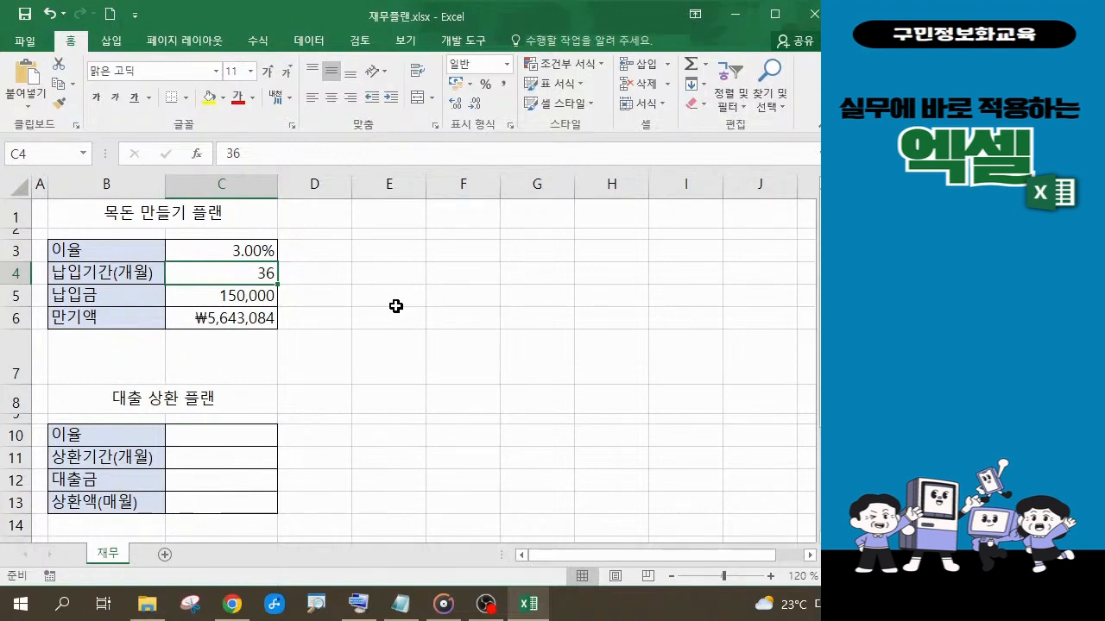
left_click(338, 333)
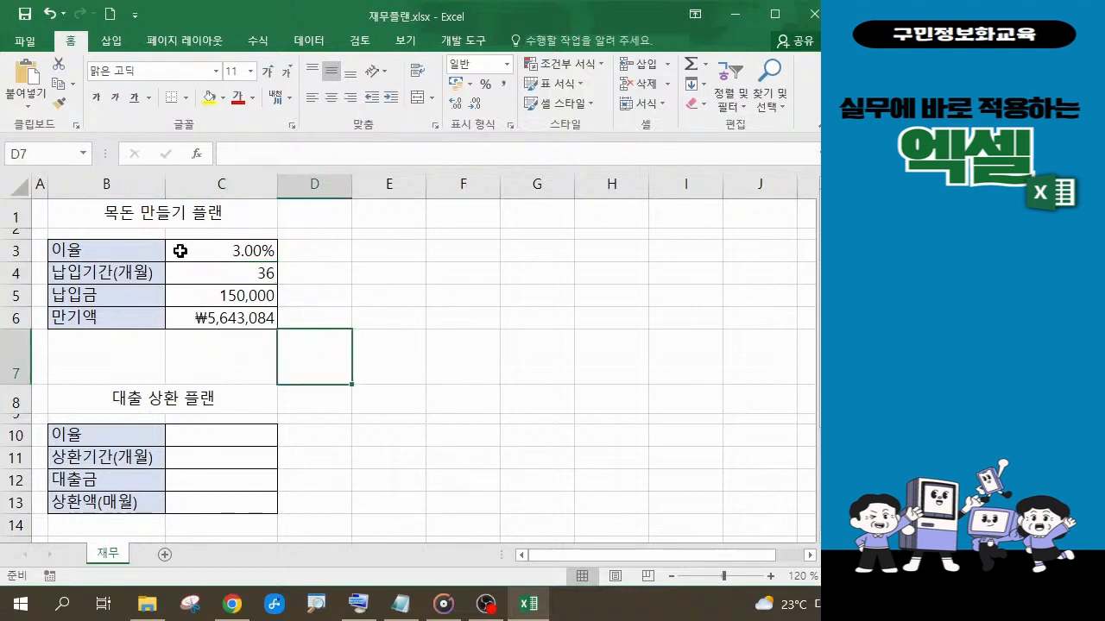
left_click_drag(191, 249, 202, 288)
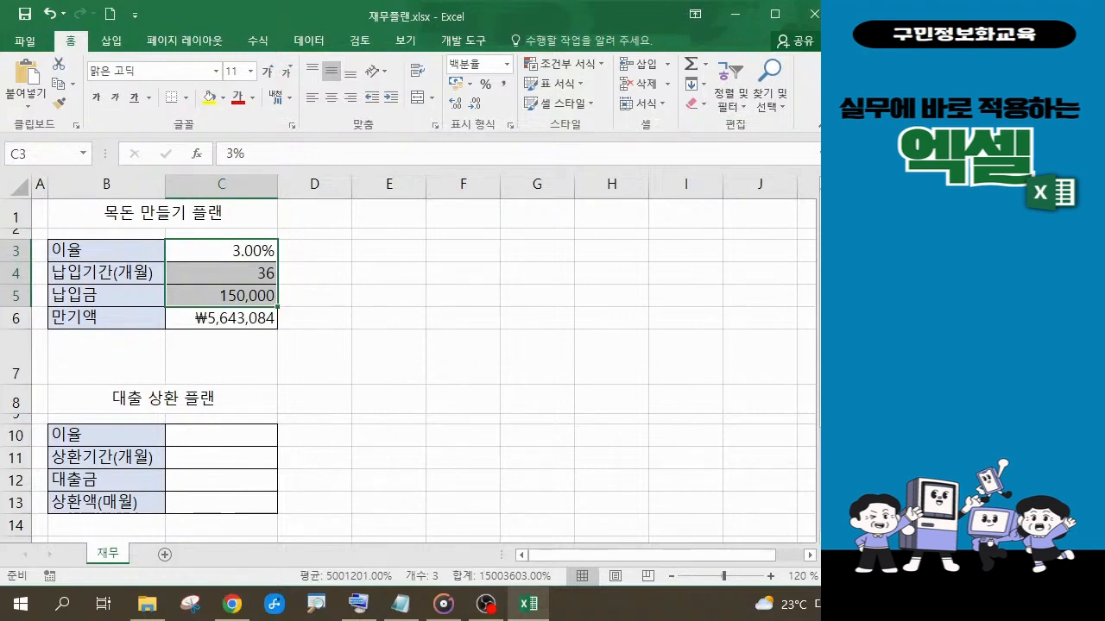
key("alt+Tab")
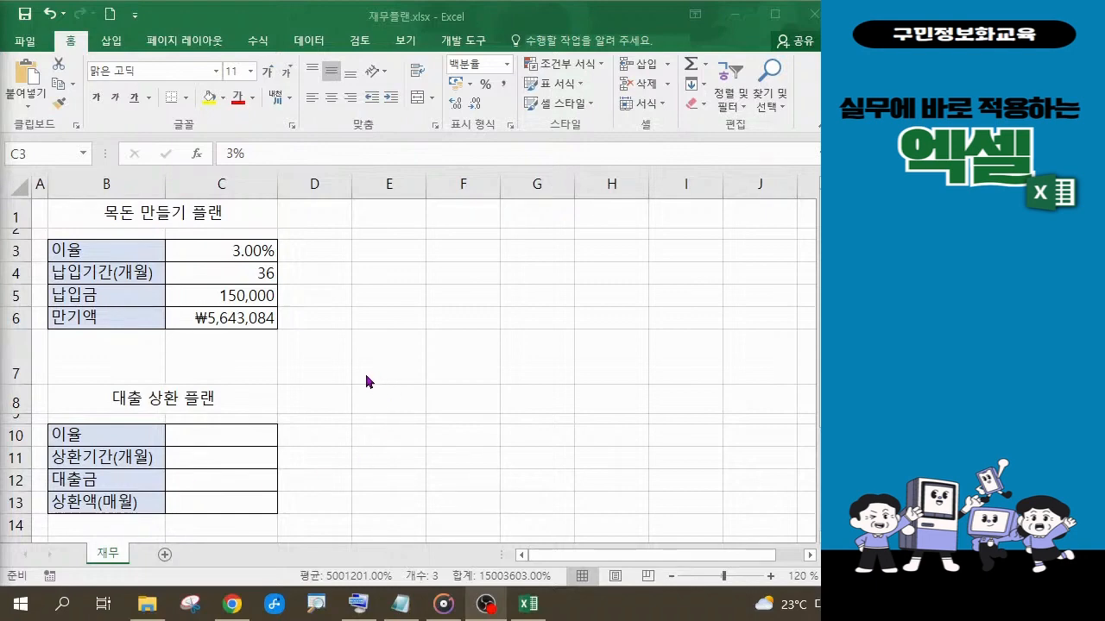
left_click(329, 338)
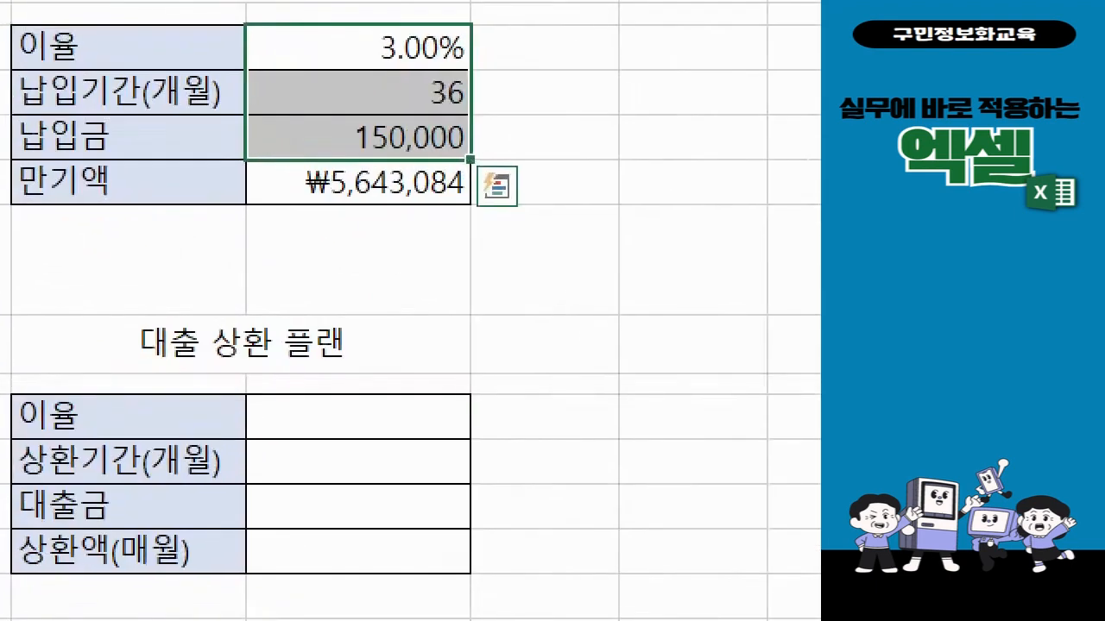
left_click(556, 308)
mouse_move(212, 116)
left_mouse_down()
mouse_move(393, 210)
mouse_move(483, 276)
left_mouse_up()
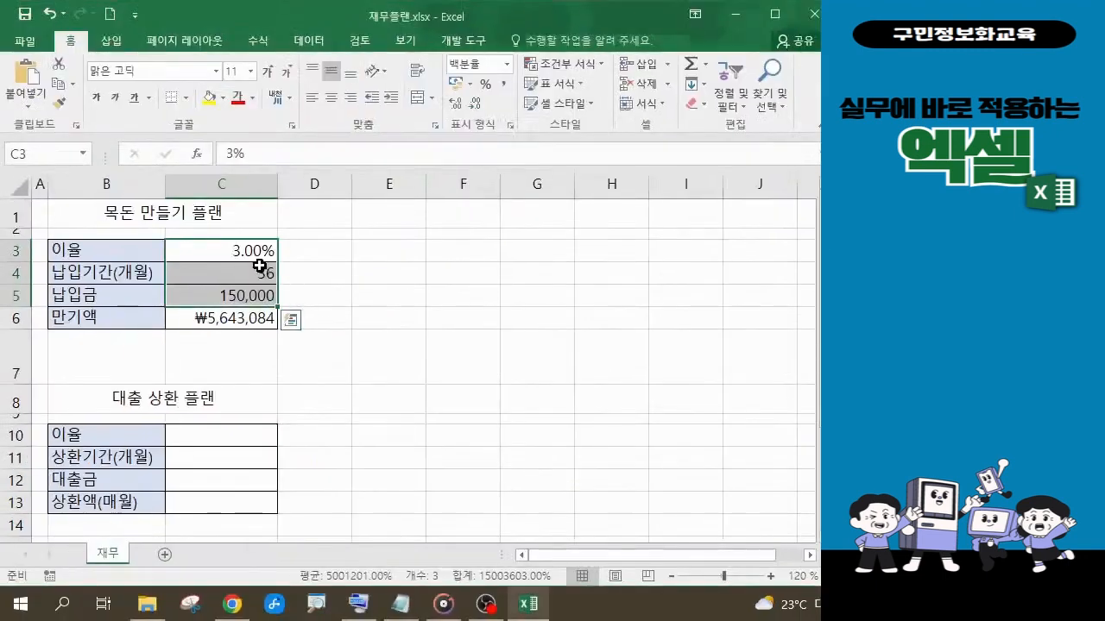
Set the savings plan's 이율 to 2.5%, 납입기간 to 24 months and 납입금 to 70000
left_click(443, 171)
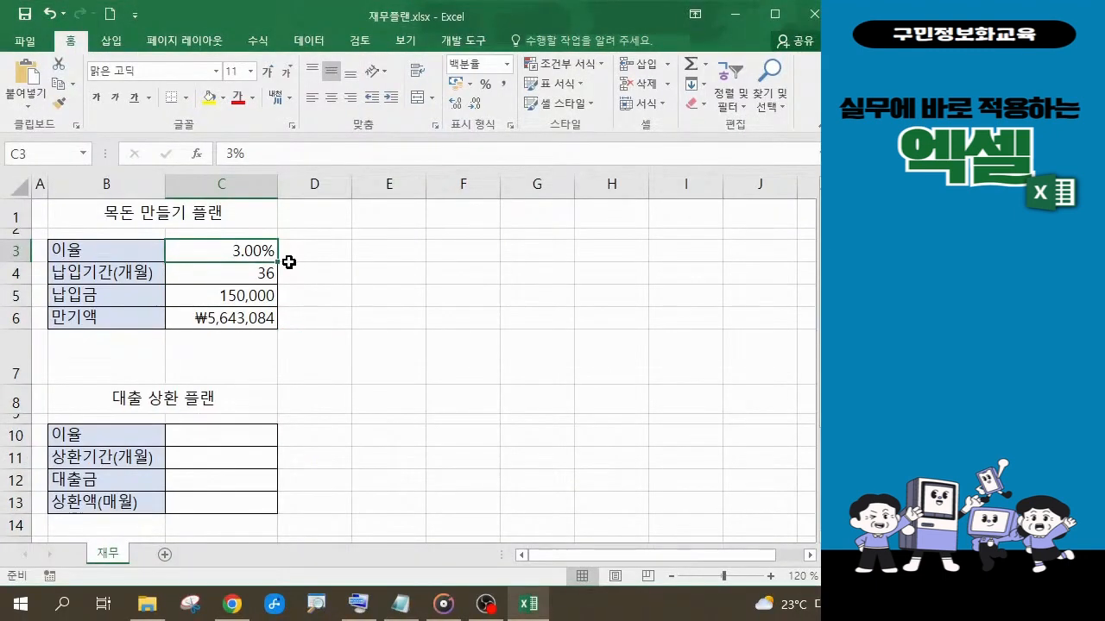
type("2.5")
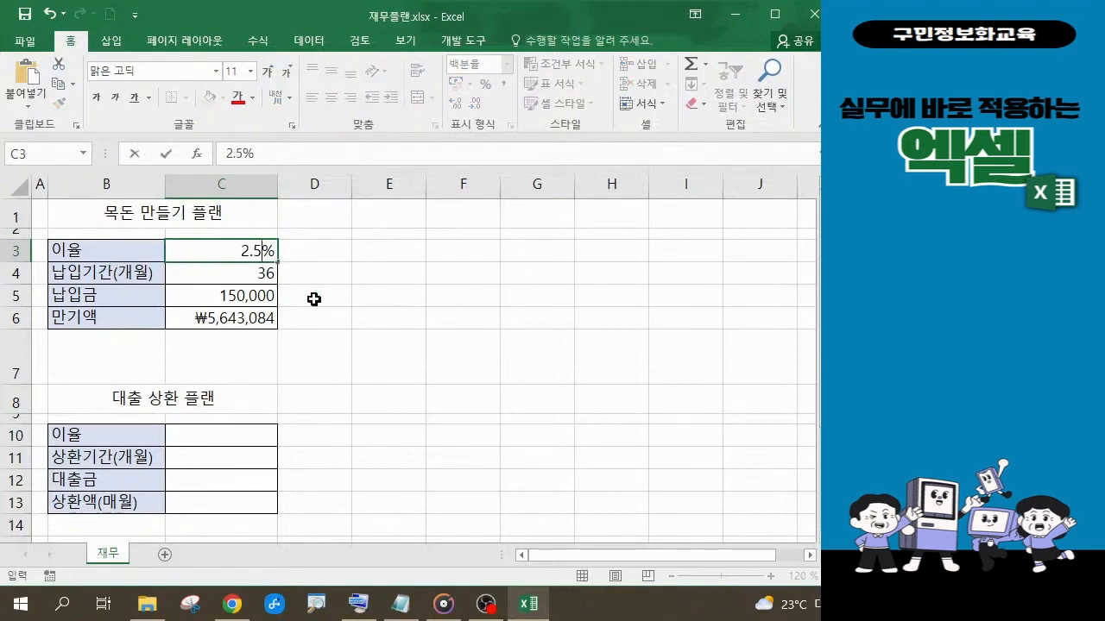
left_click(267, 277)
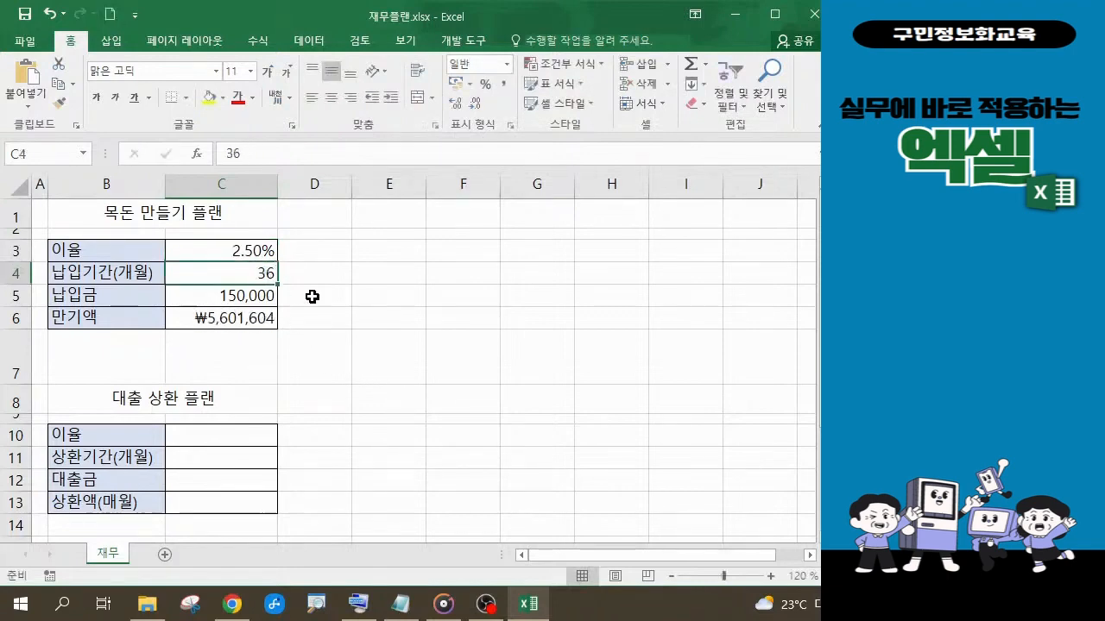
type("24")
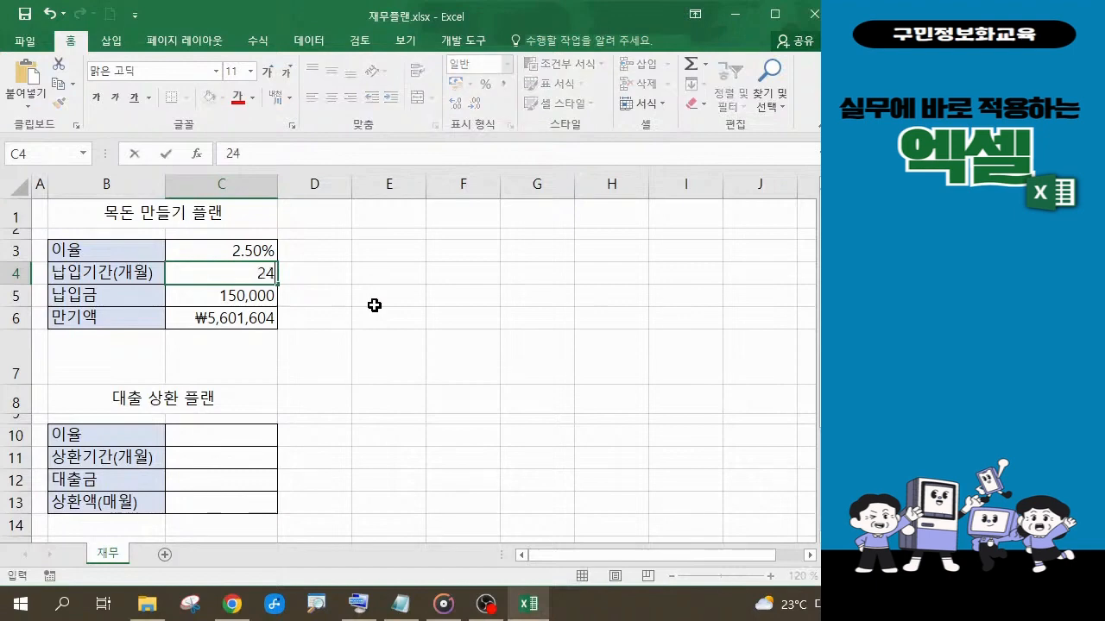
left_click(254, 292)
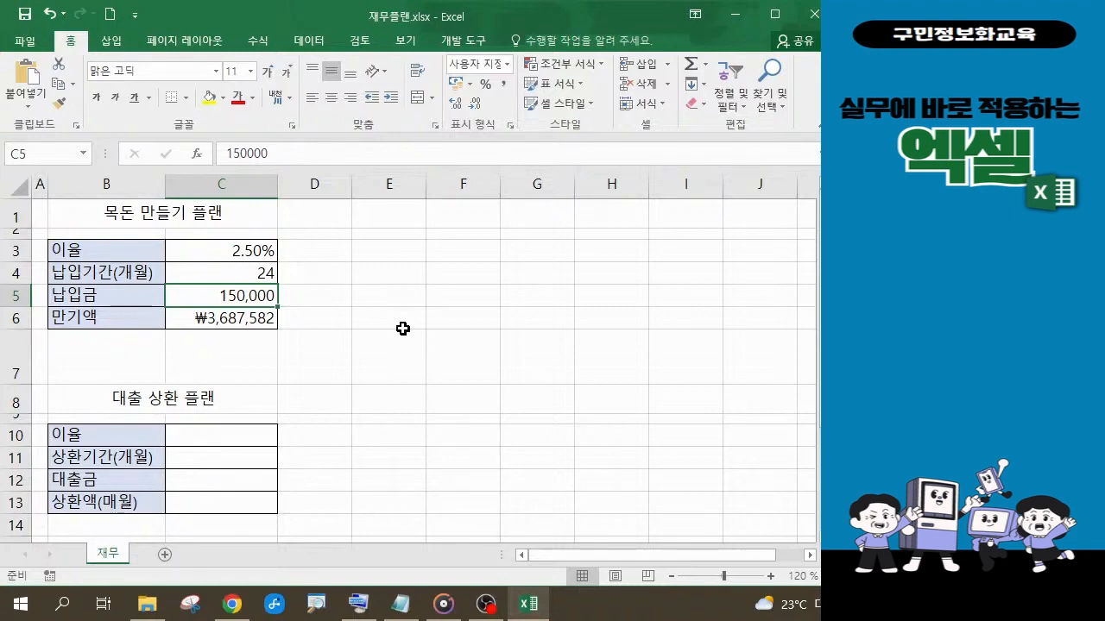
type("700")
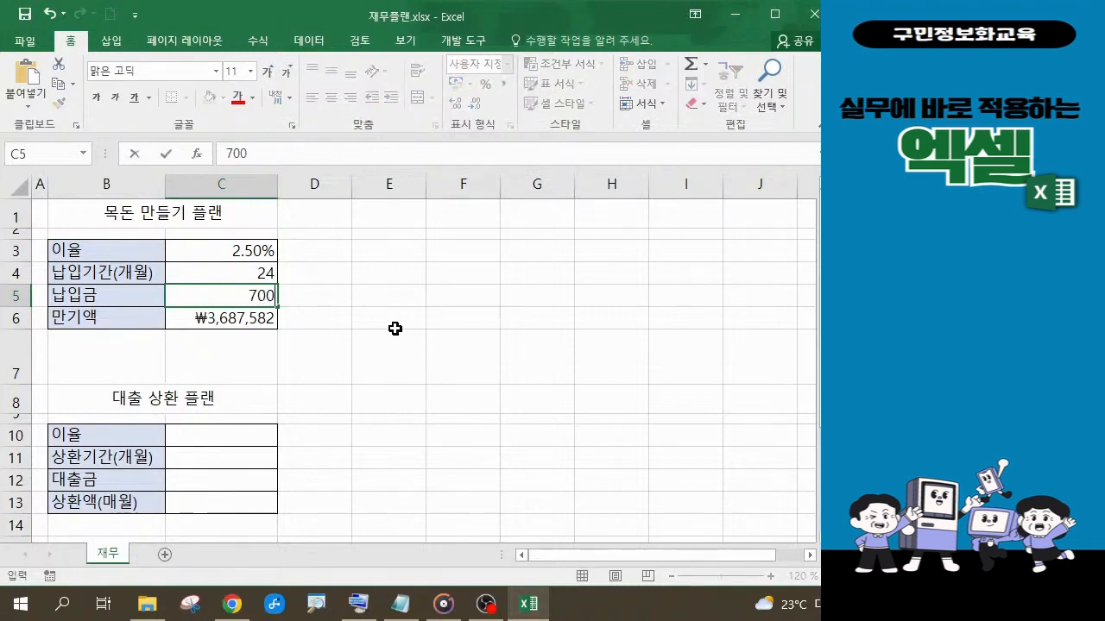
type("00")
key("Return")
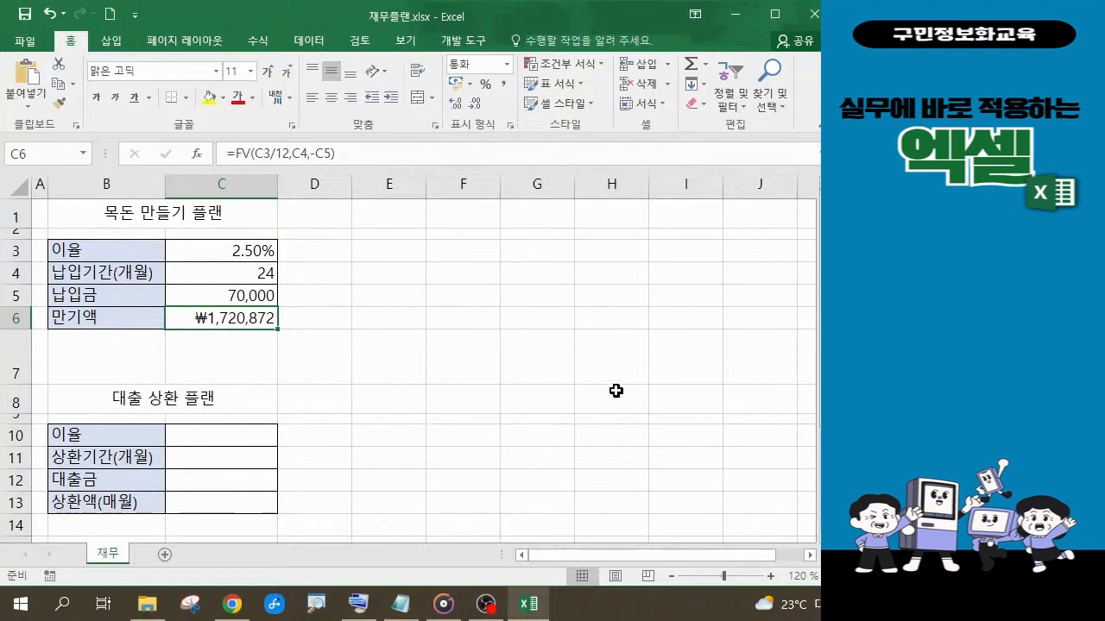
Copy the savings plan table B3:C6 and paste it starting at E3
key("alt+Tab")
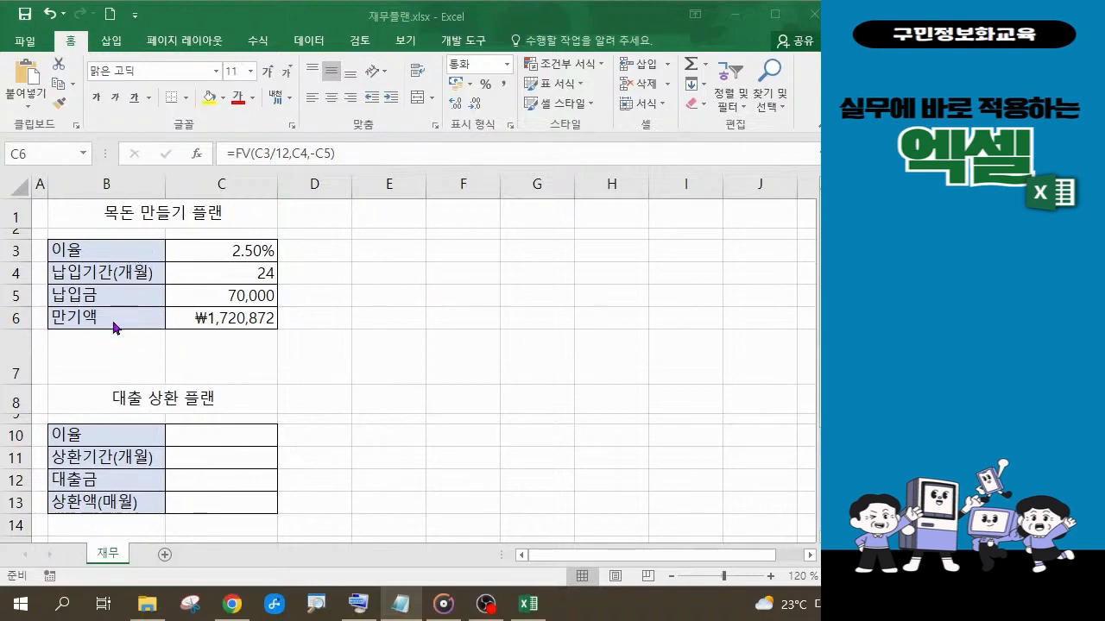
left_click(116, 250)
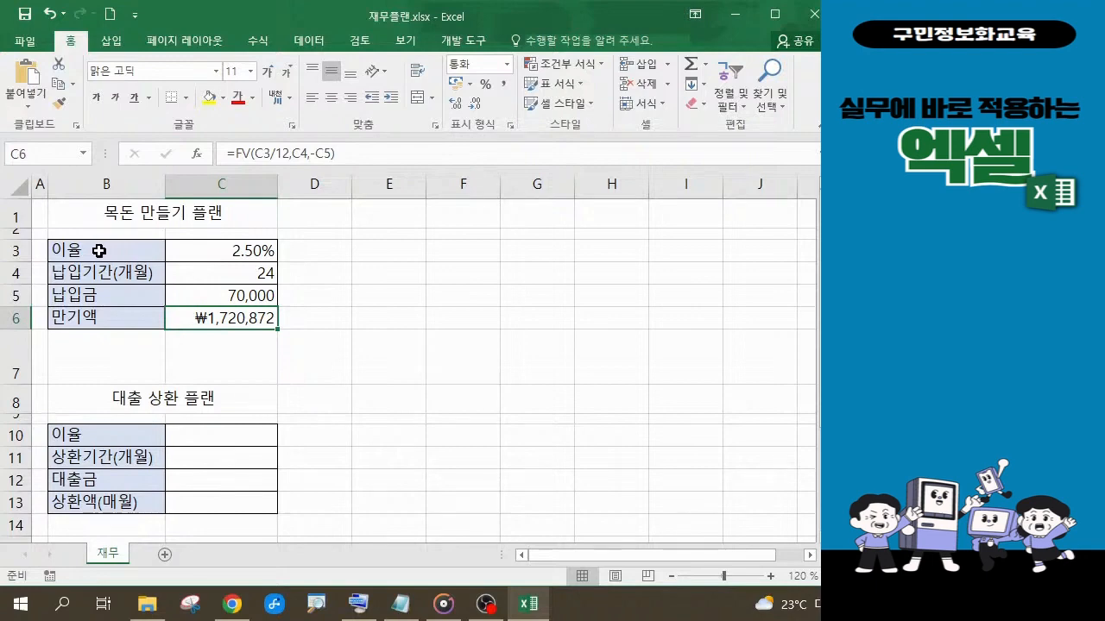
left_click_drag(99, 250, 221, 317)
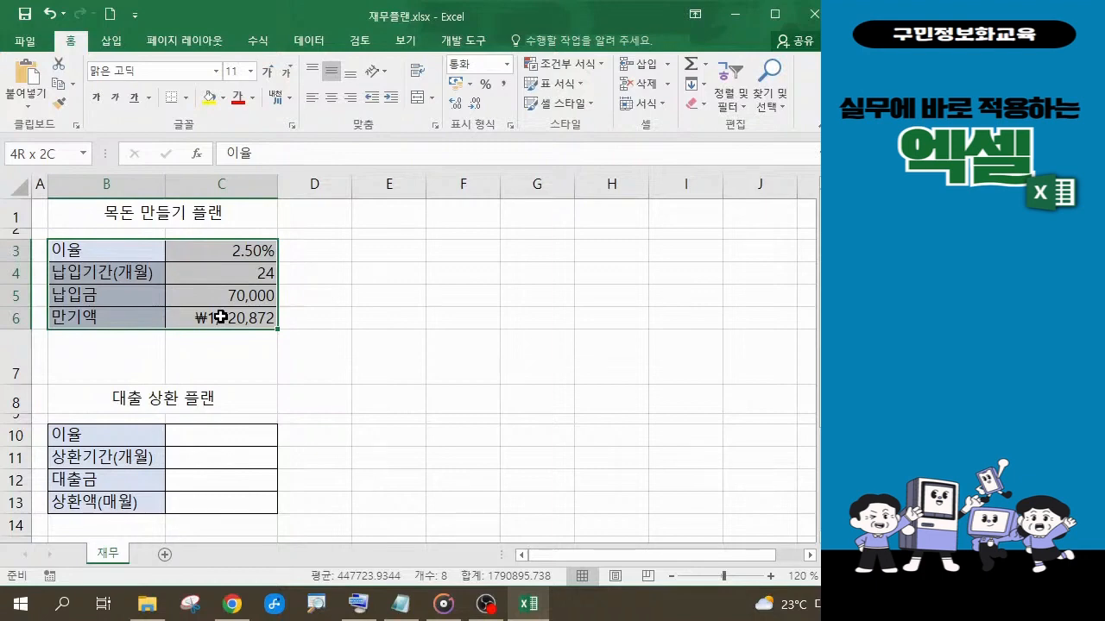
left_click_drag(221, 317, 220, 318)
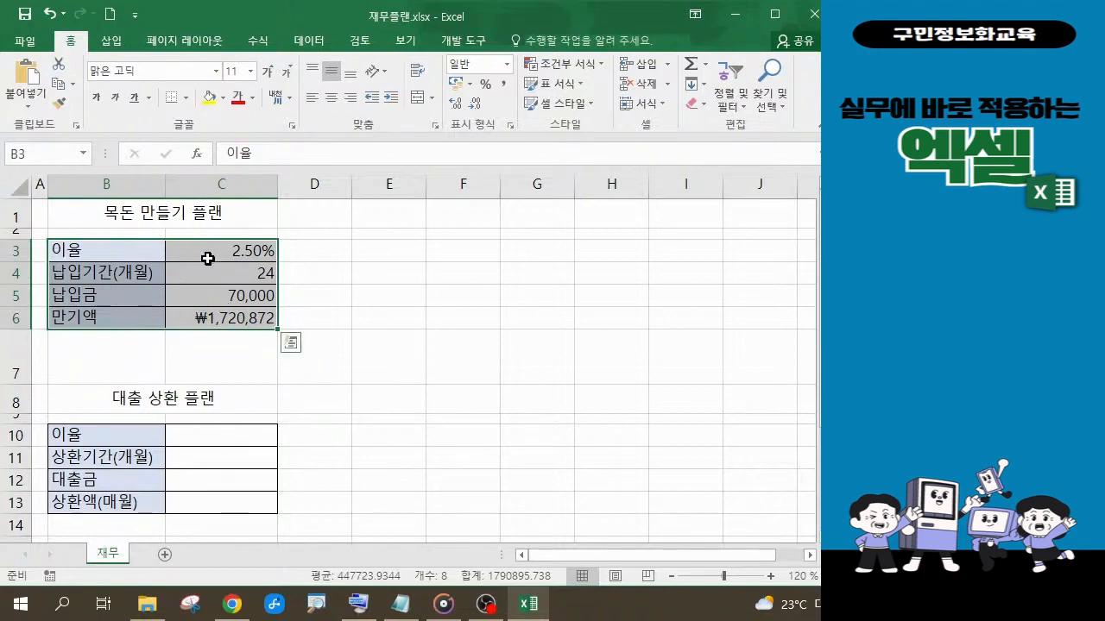
left_click(58, 90)
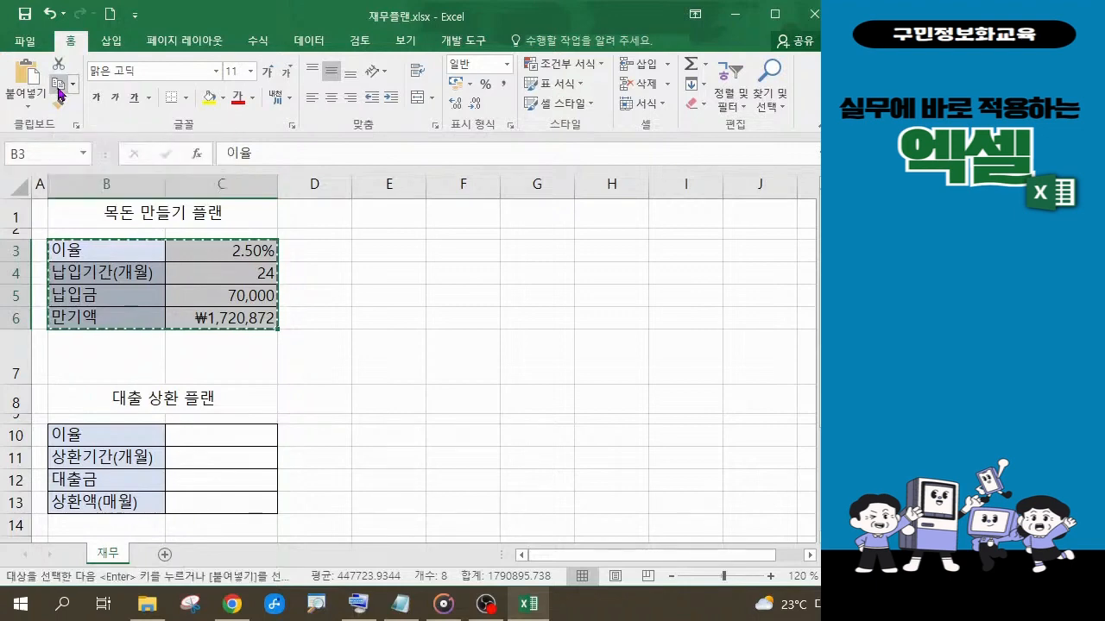
left_click(402, 253)
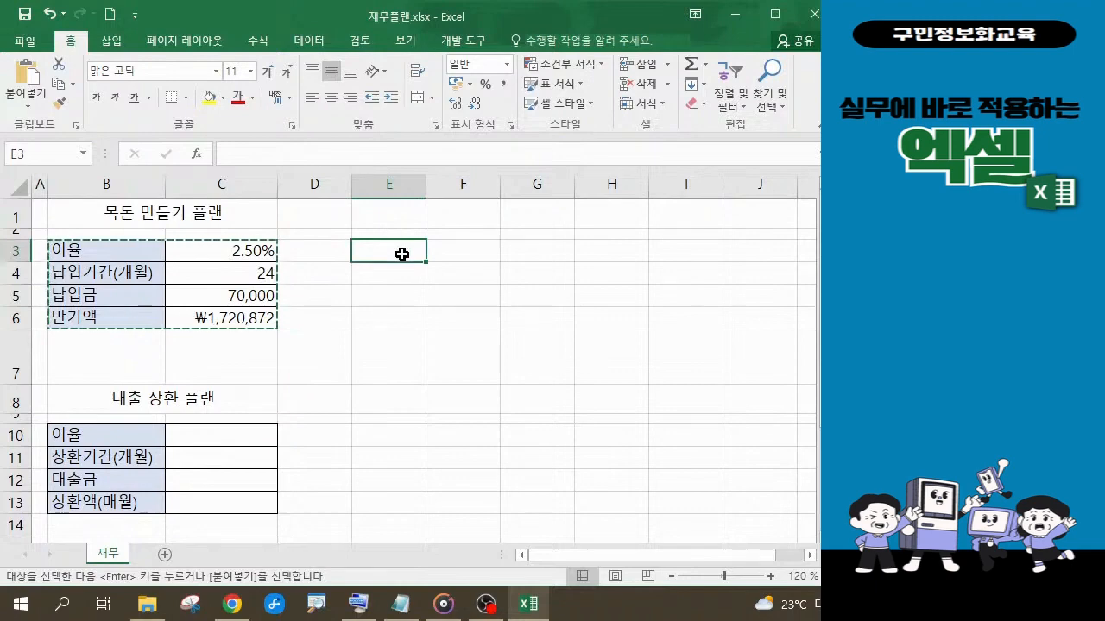
left_click(24, 80)
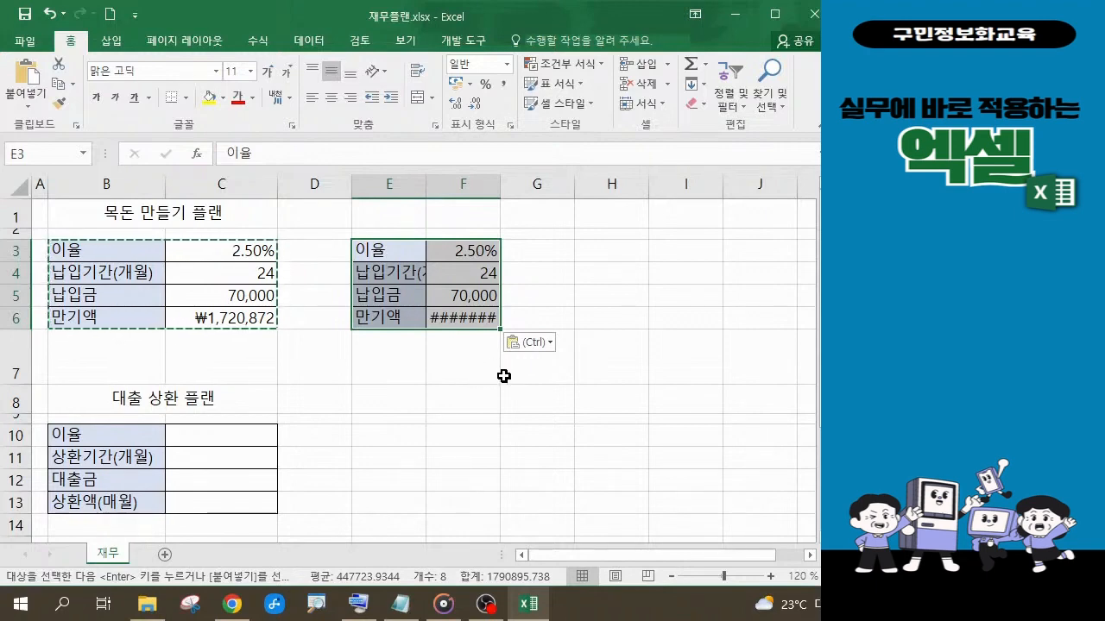
Apply the keep source column widths paste option to the table copied into E3:F6
left_click(551, 345)
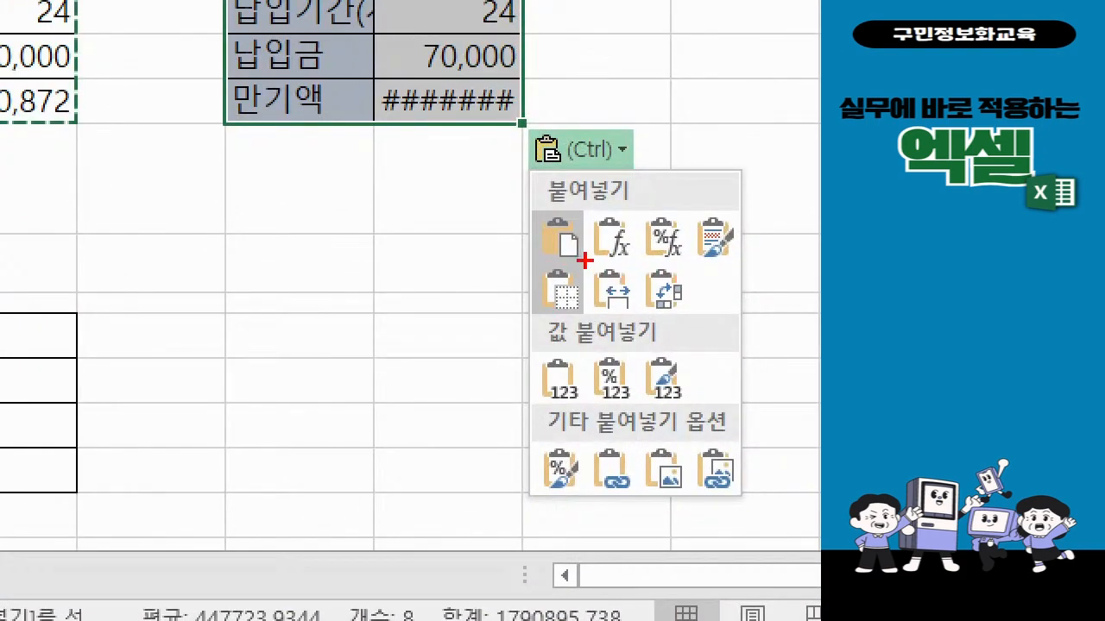
left_click_drag(585, 260, 636, 316)
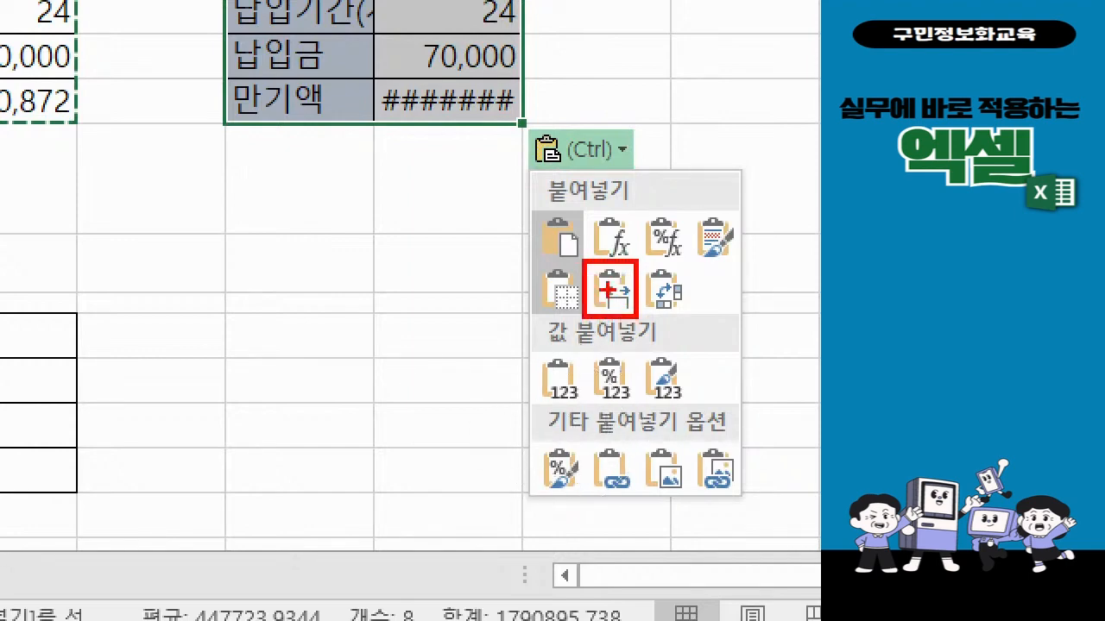
left_click_drag(443, 212, 604, 280)
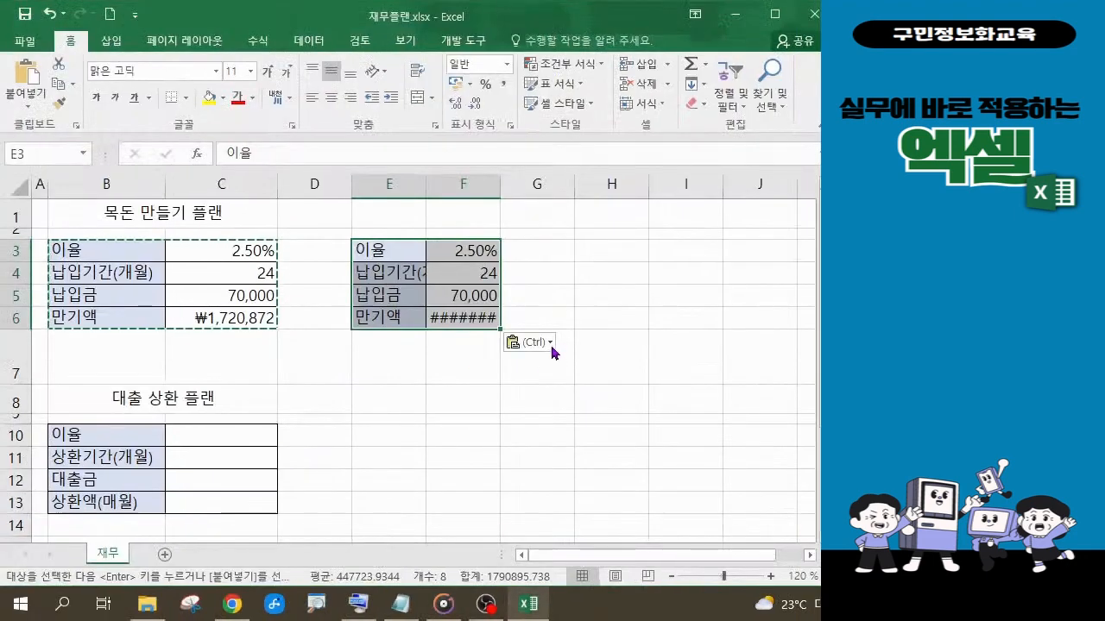
left_click(622, 155)
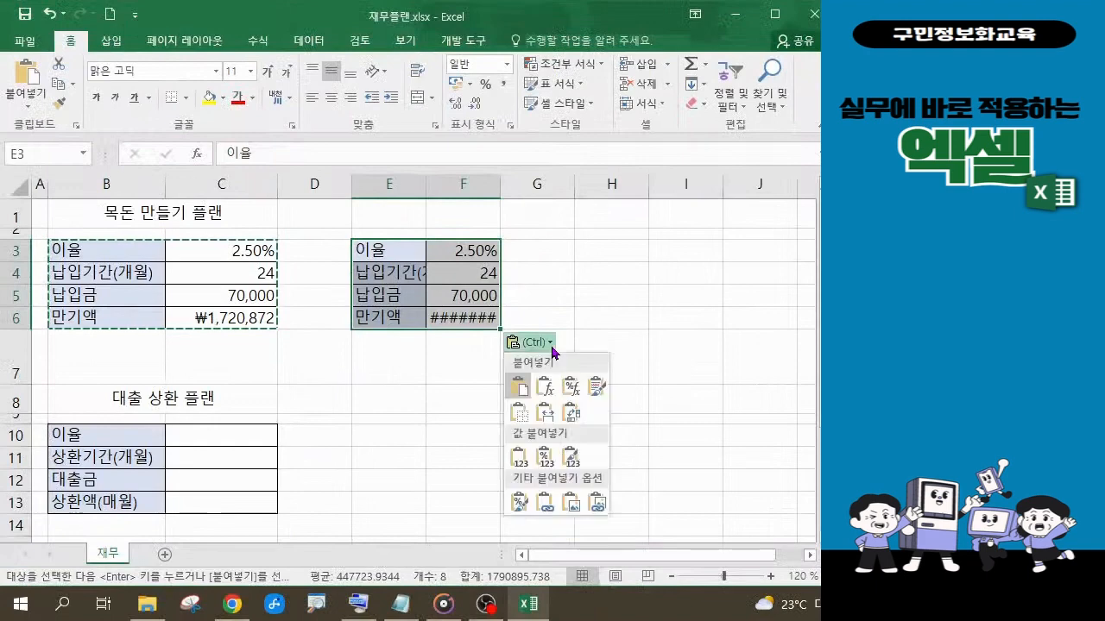
left_click(545, 415)
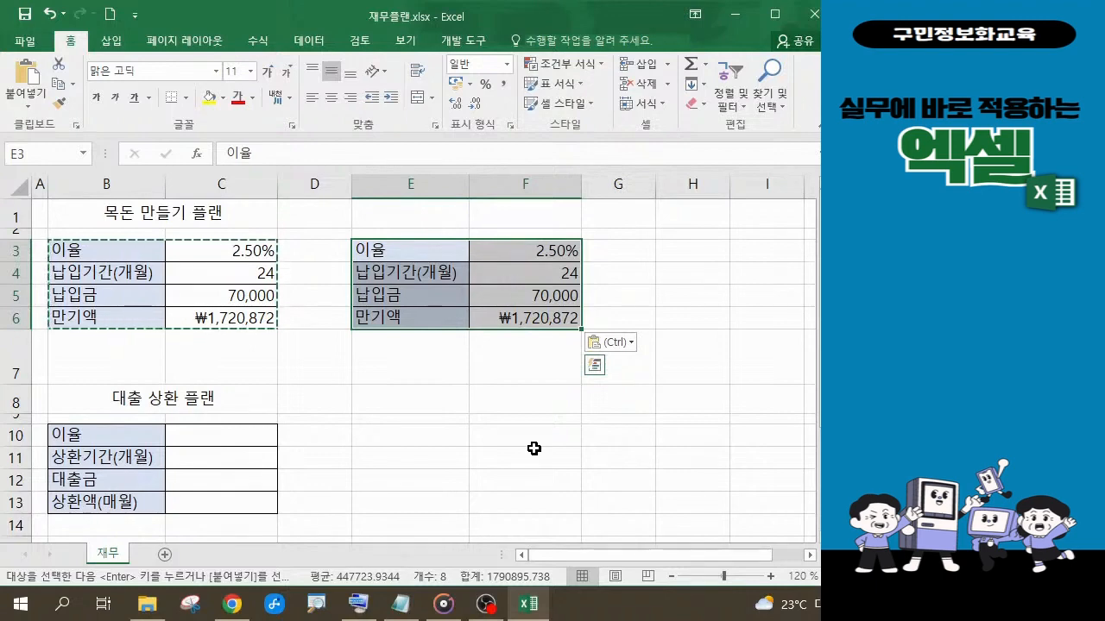
left_click(534, 448)
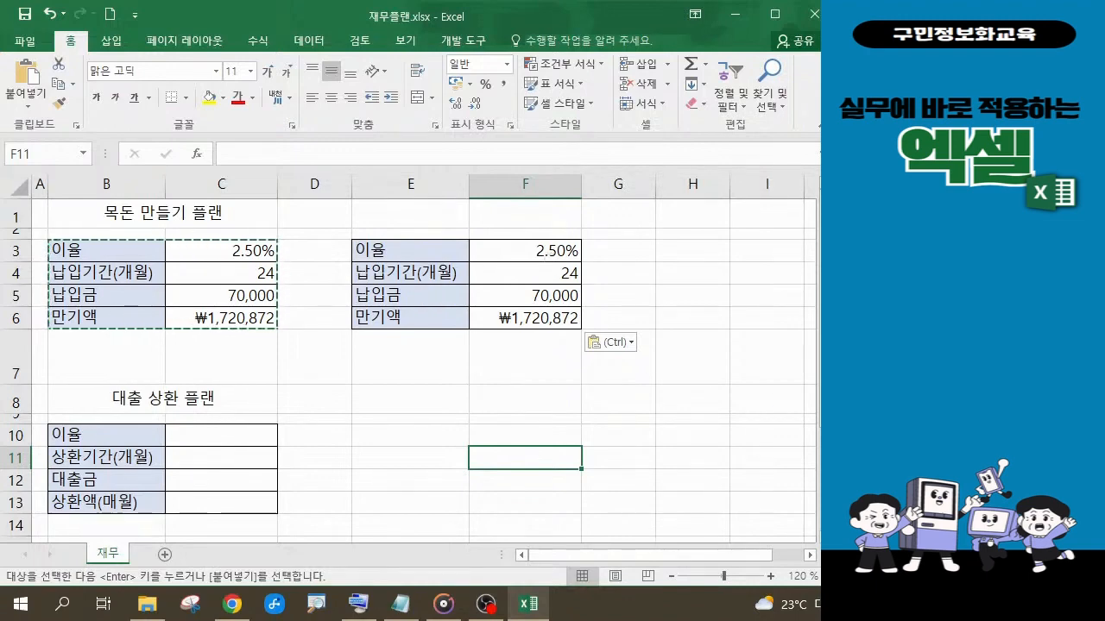
Change the copied table's period label in E4 to 납입기간(년)
key("alt+Tab")
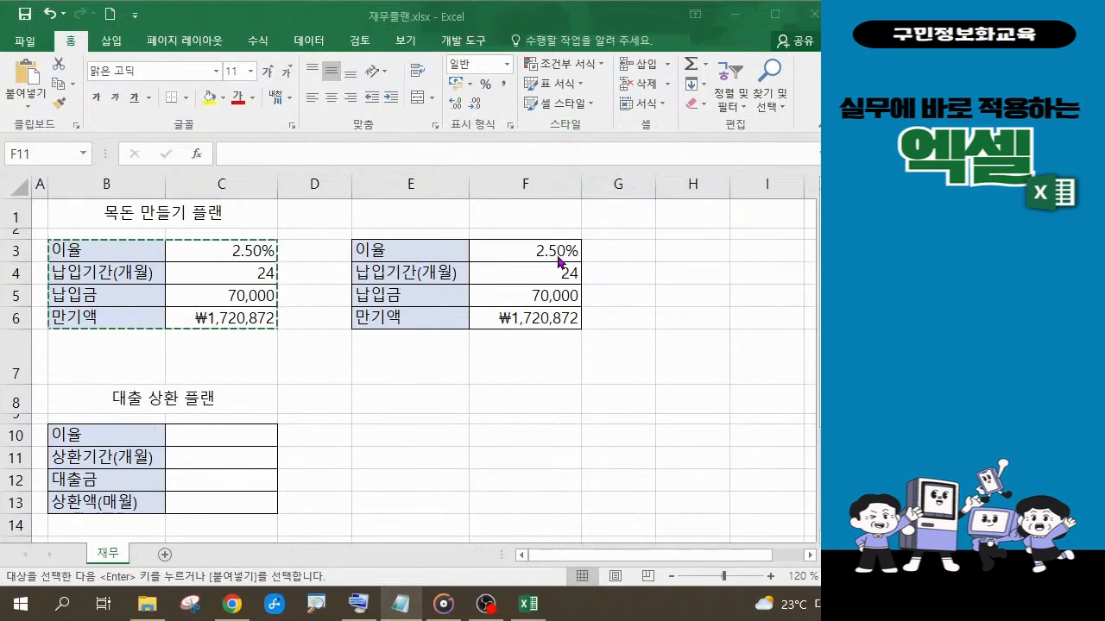
left_click(450, 278)
key("BackSpace")
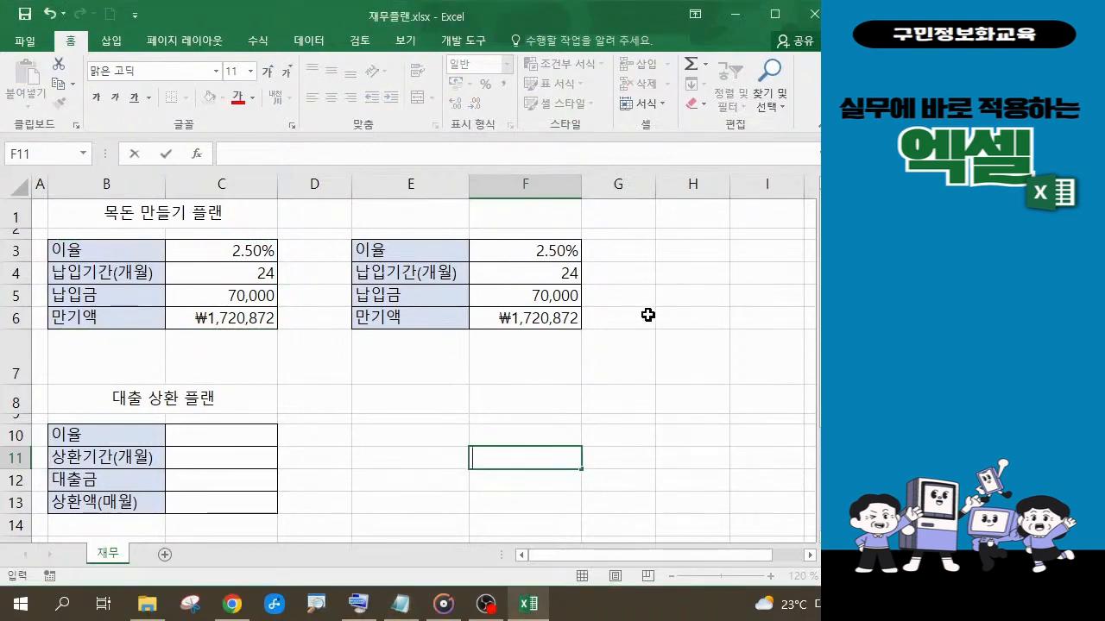
double_click(435, 275)
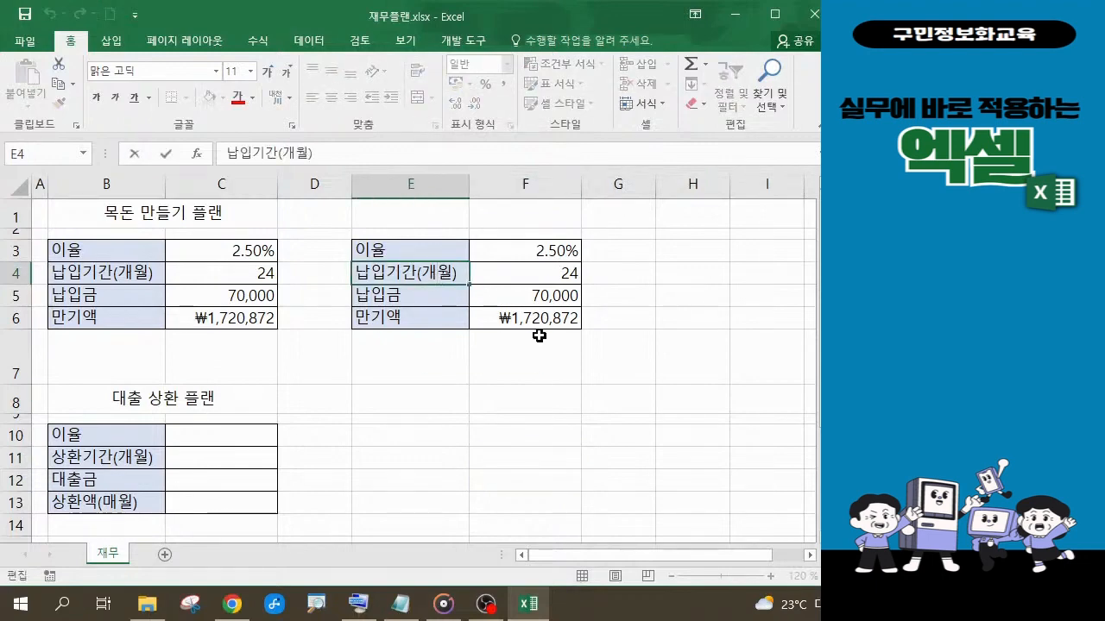
type("=")
key("Delete")
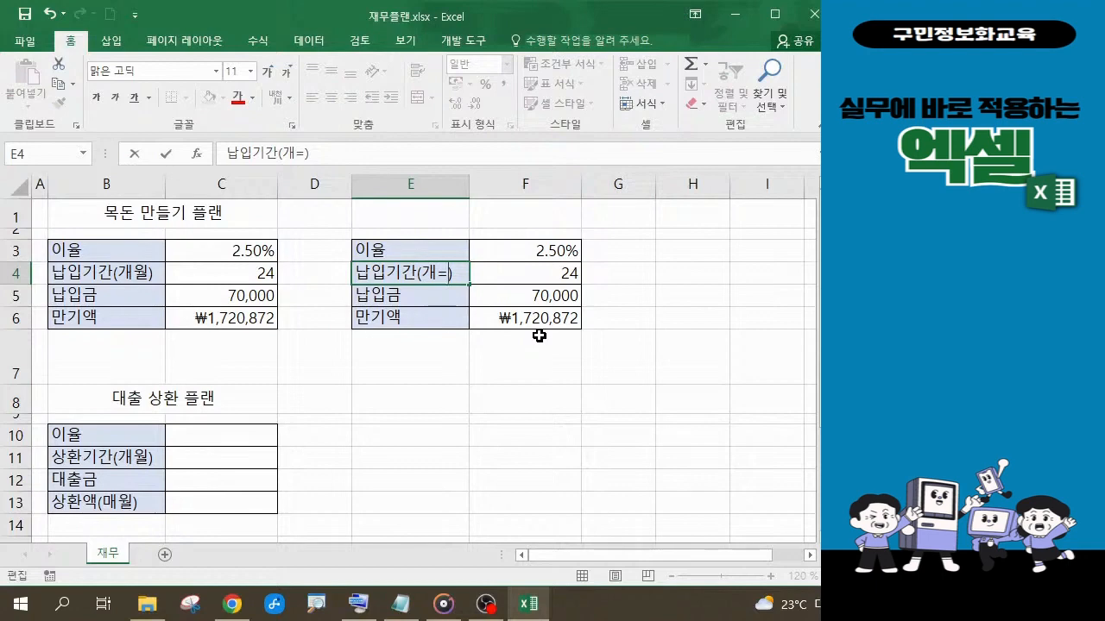
key("BackSpace")
key("BackSpace")
type("SU")
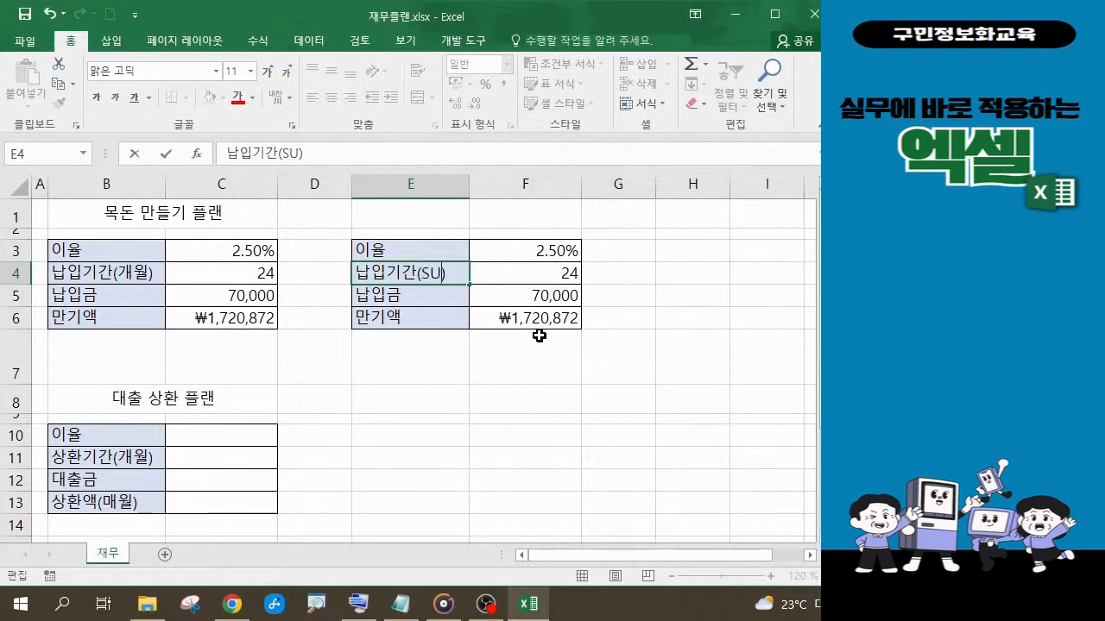
key("BackSpace")
key("BackSpace")
type("년")
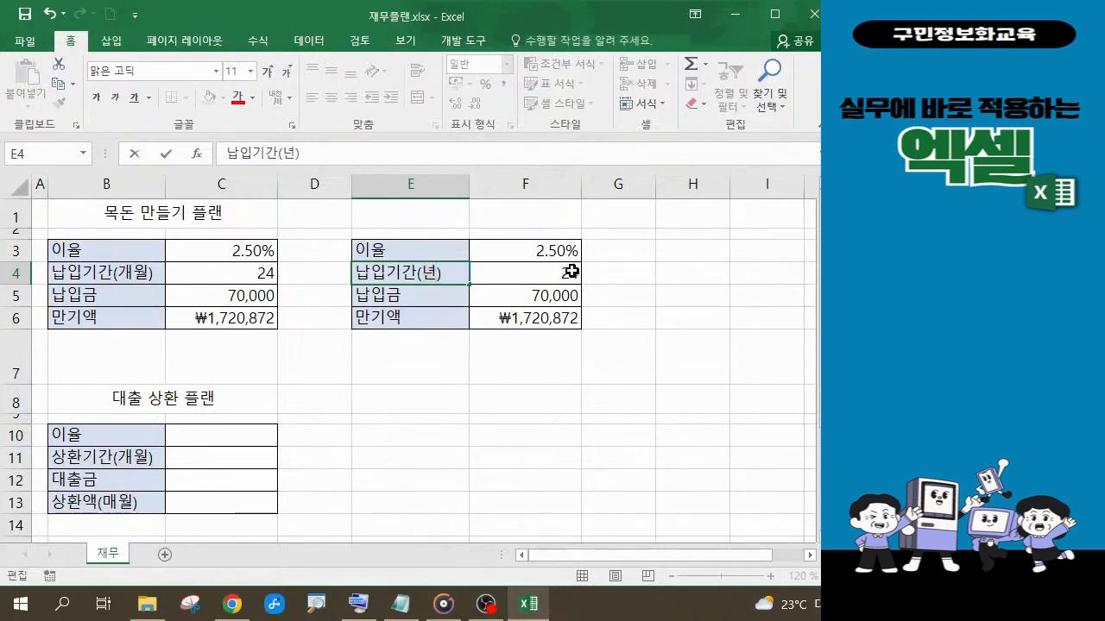
key("Tab")
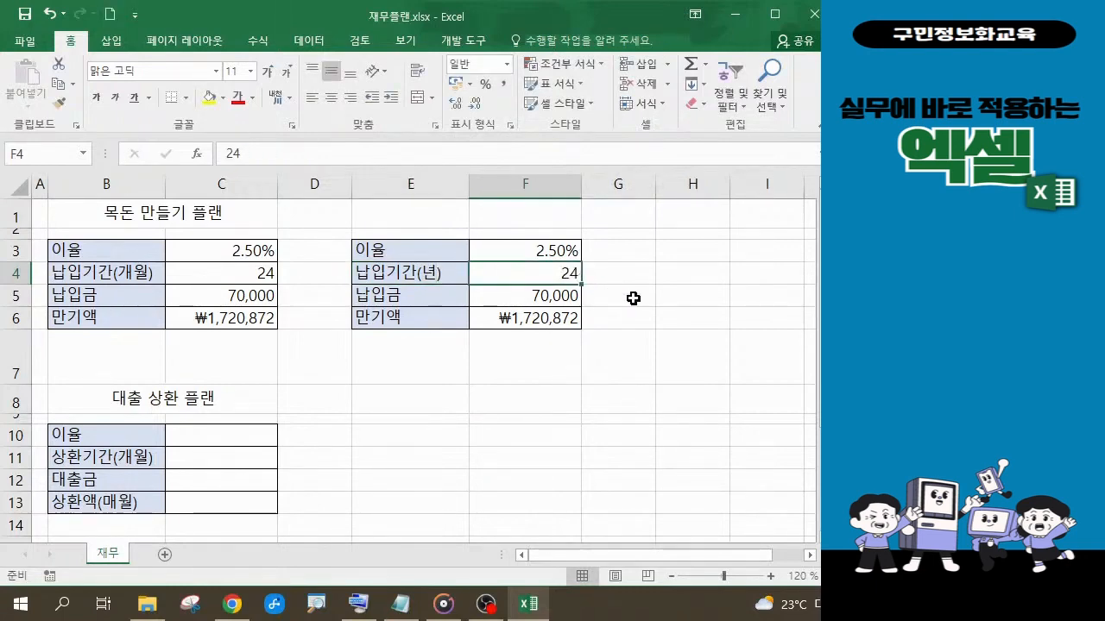
Set the copied plan's 납입기간 to 3 and 납입금 to 30000000, and clear the 만기액 formula in F6
type("3")
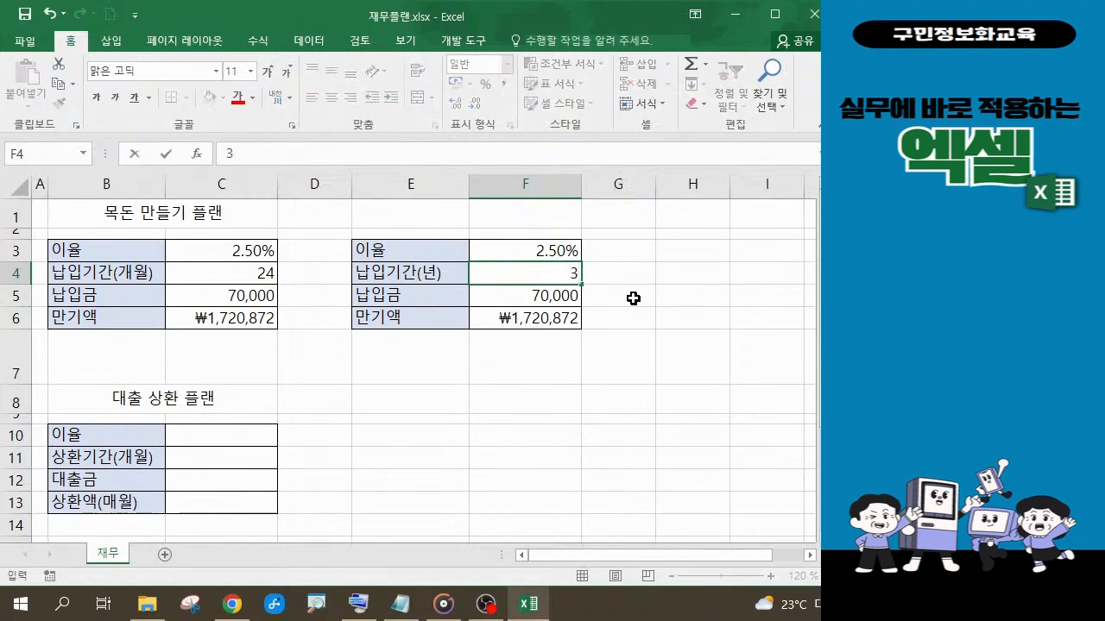
key("Return")
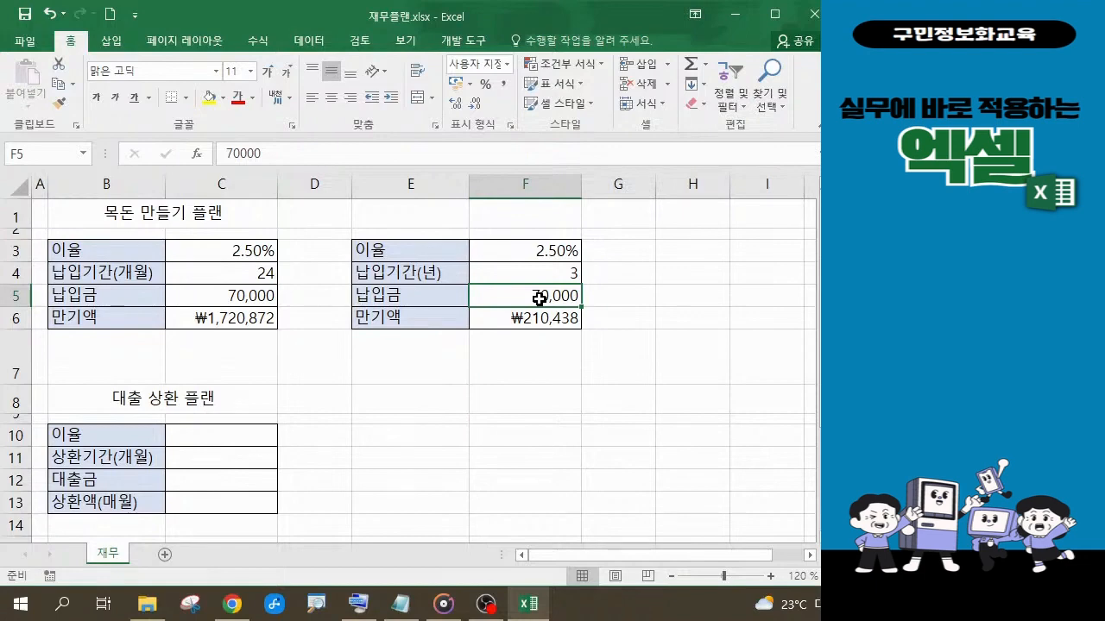
type("3000")
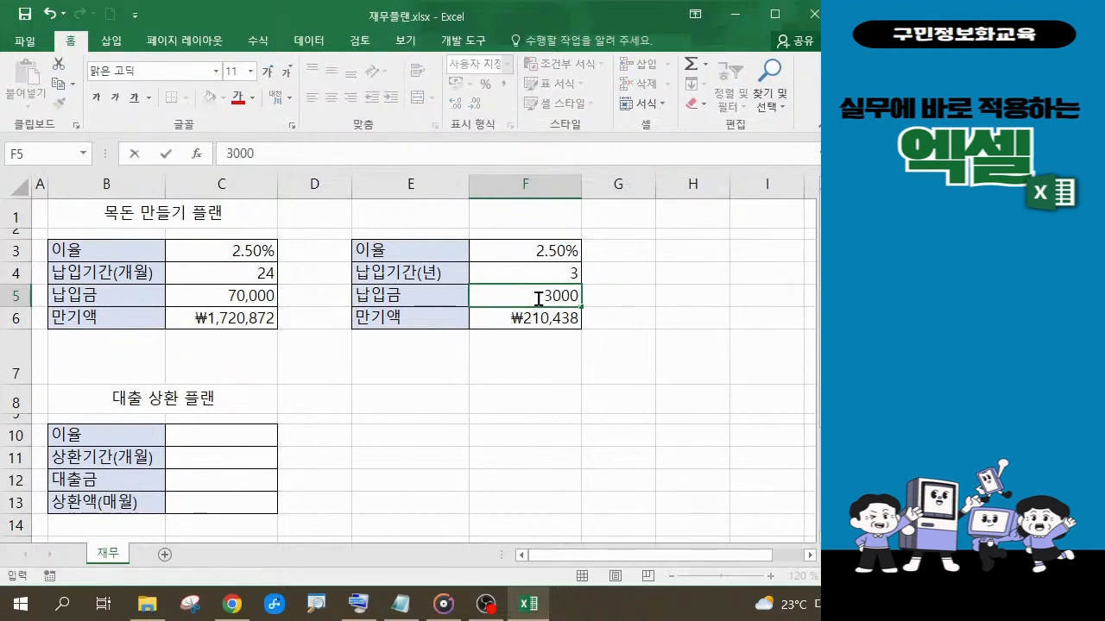
type("0000")
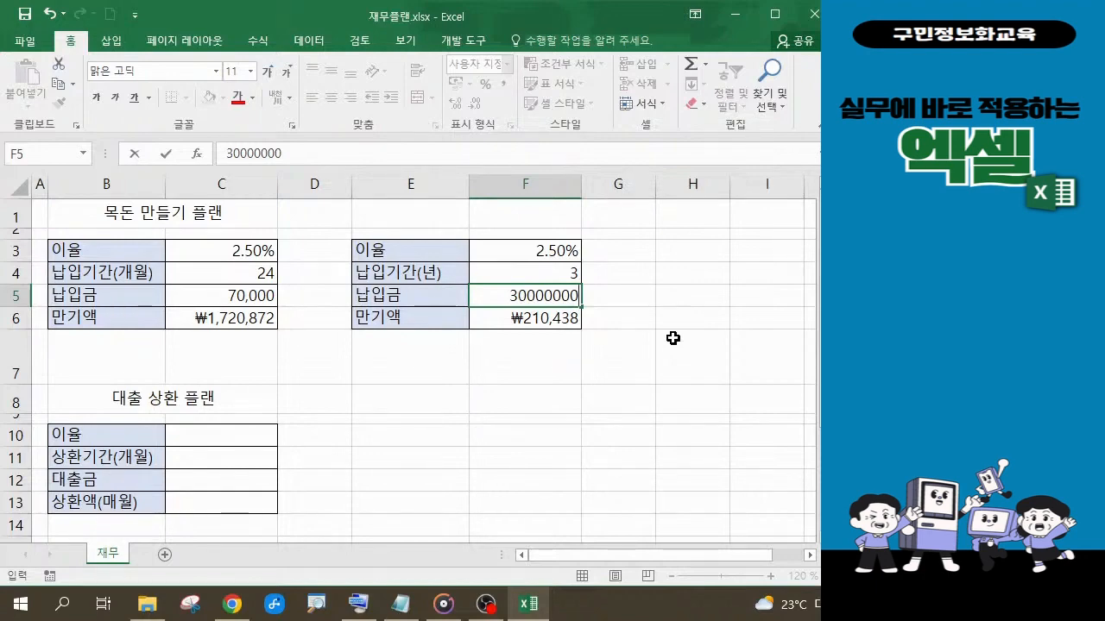
key("Return")
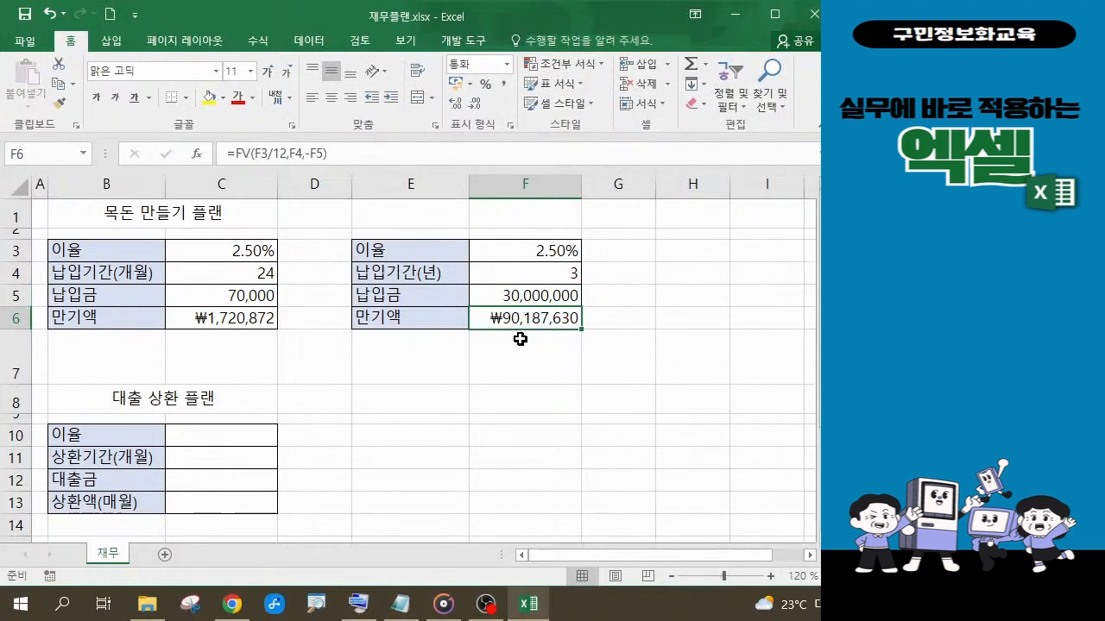
key("Delete")
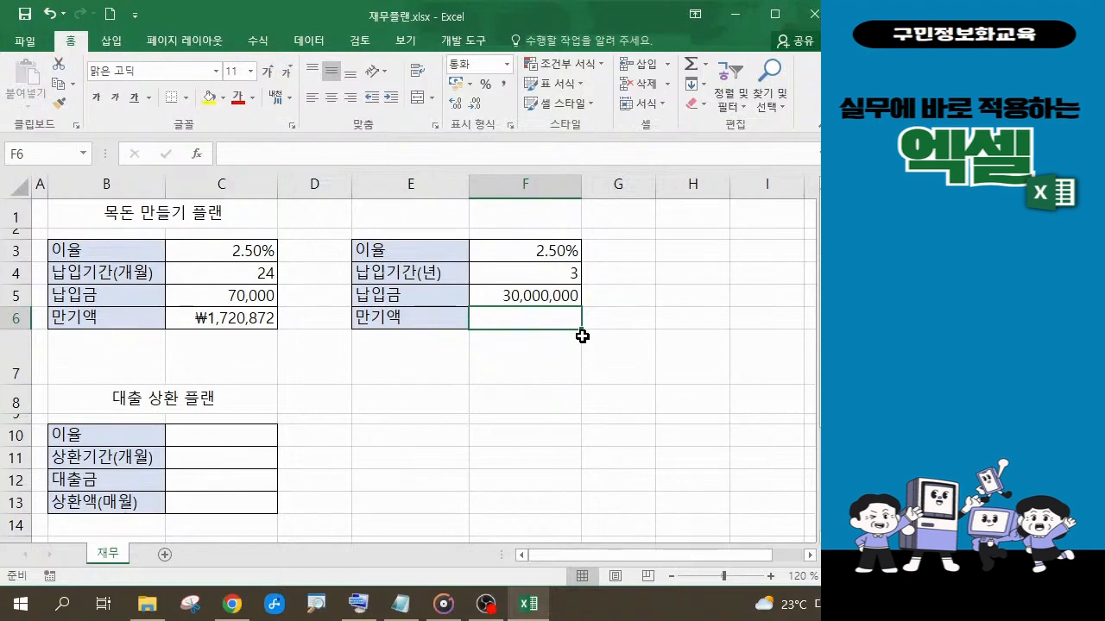
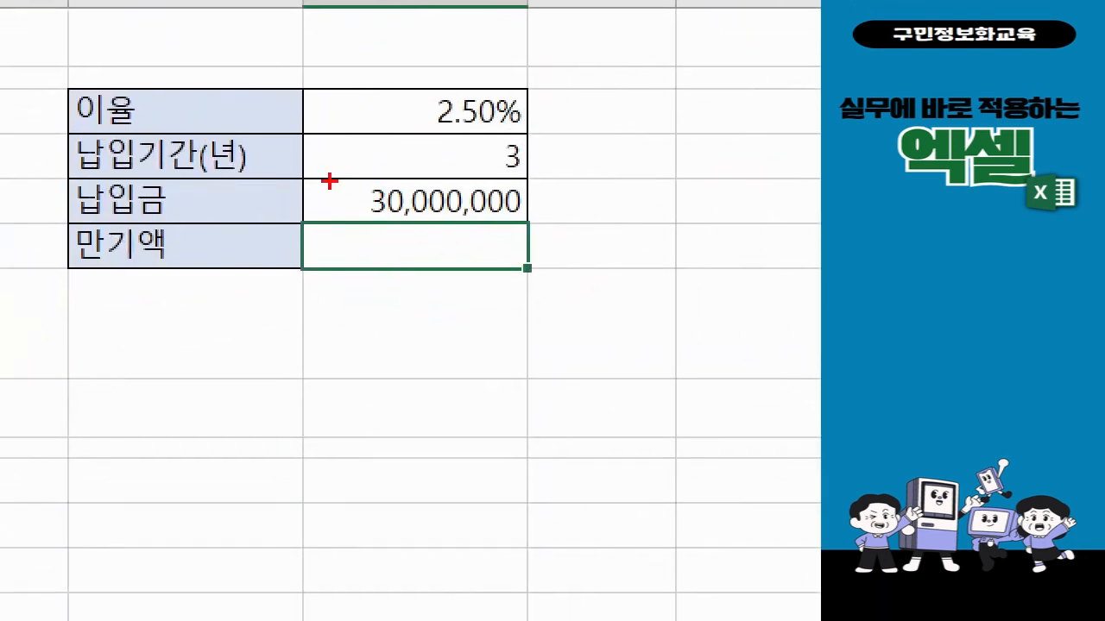
mouse_move(323, 177)
left_mouse_down()
mouse_move(405, 183)
mouse_move(444, 216)
mouse_move(536, 228)
left_mouse_up()
left_click_drag(540, 158, 575, 143)
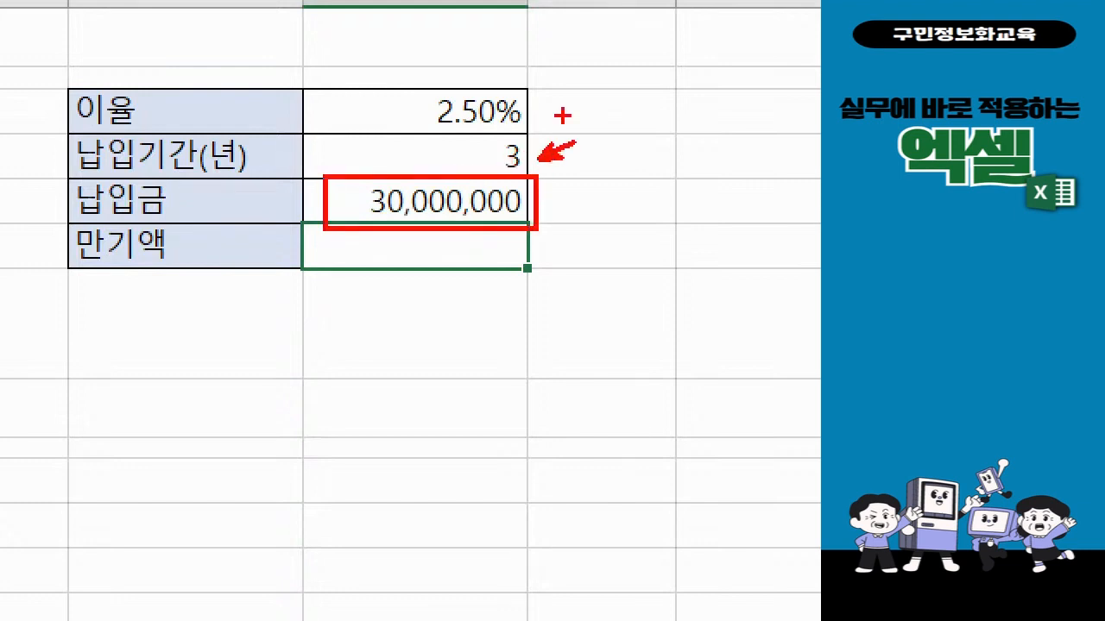
left_click_drag(532, 110, 575, 98)
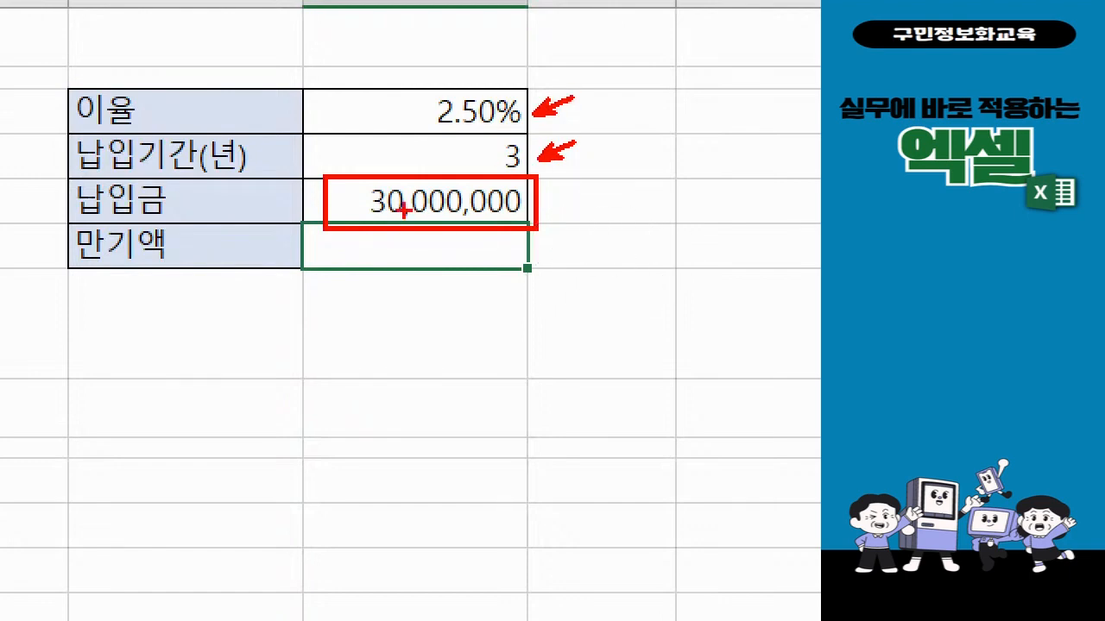
left_click_drag(312, 245, 326, 255)
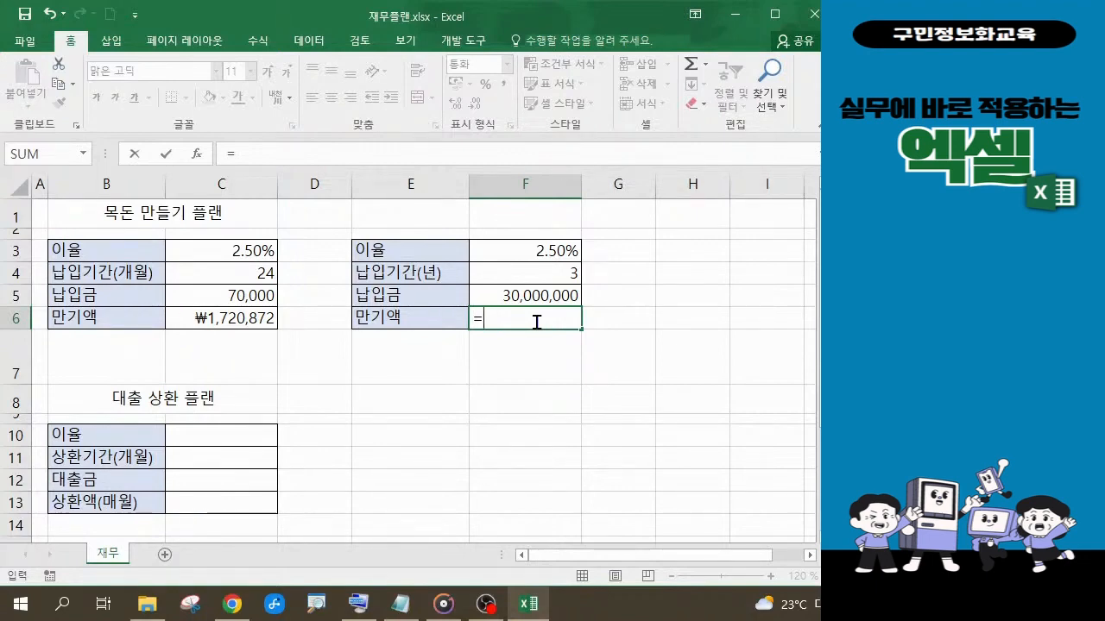
Start an FV function in the 만기액 cell F6 and open its function arguments dialog
type("F")
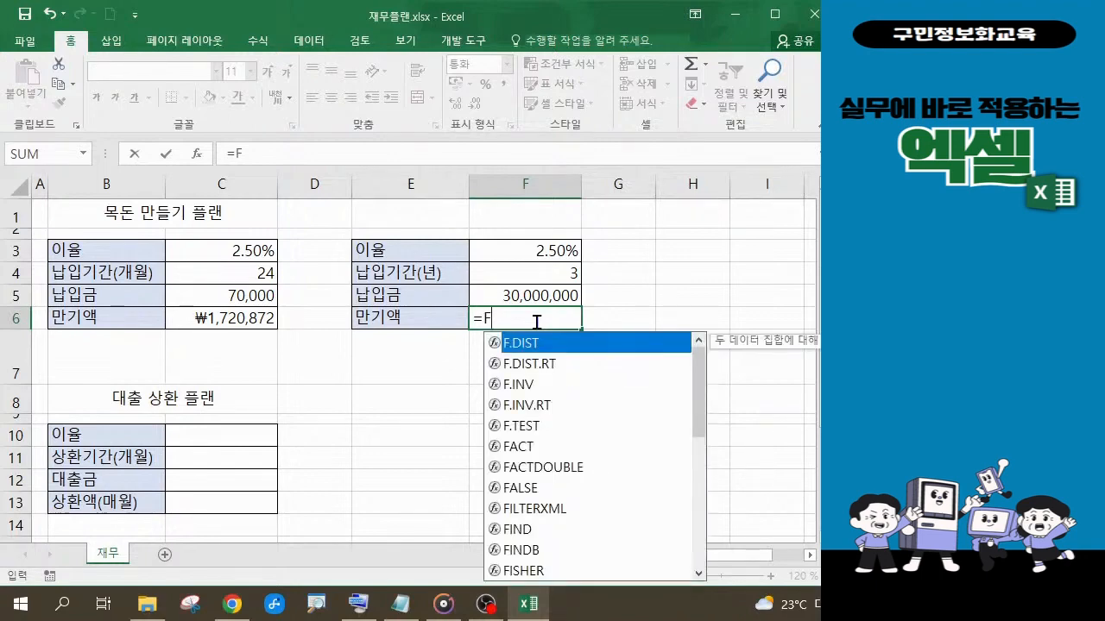
left_click_drag(707, 416, 702, 514)
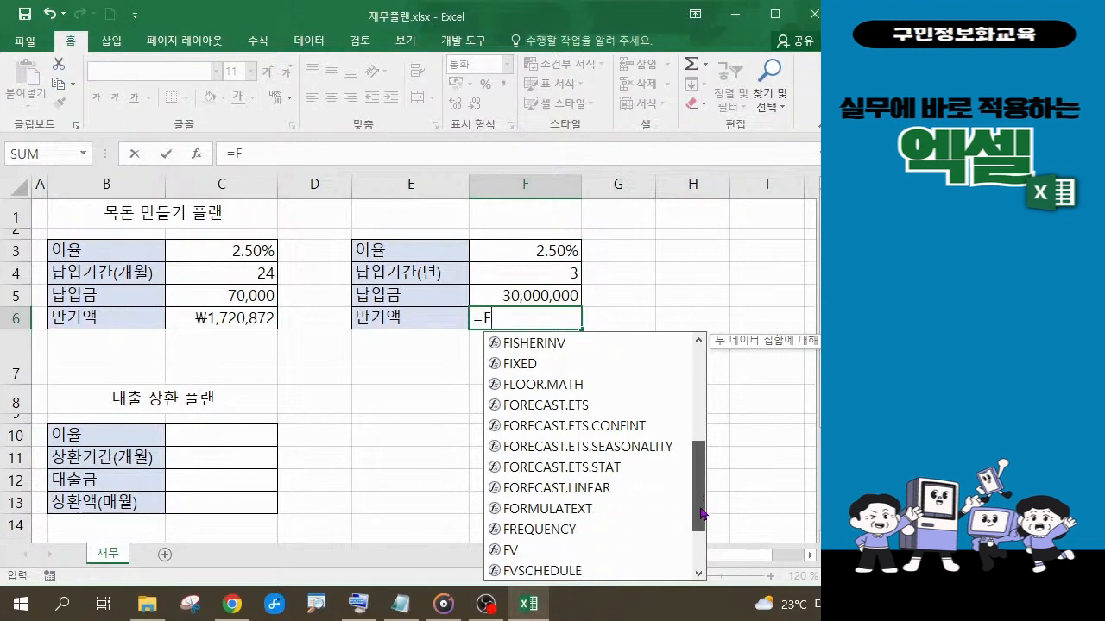
left_click(522, 555)
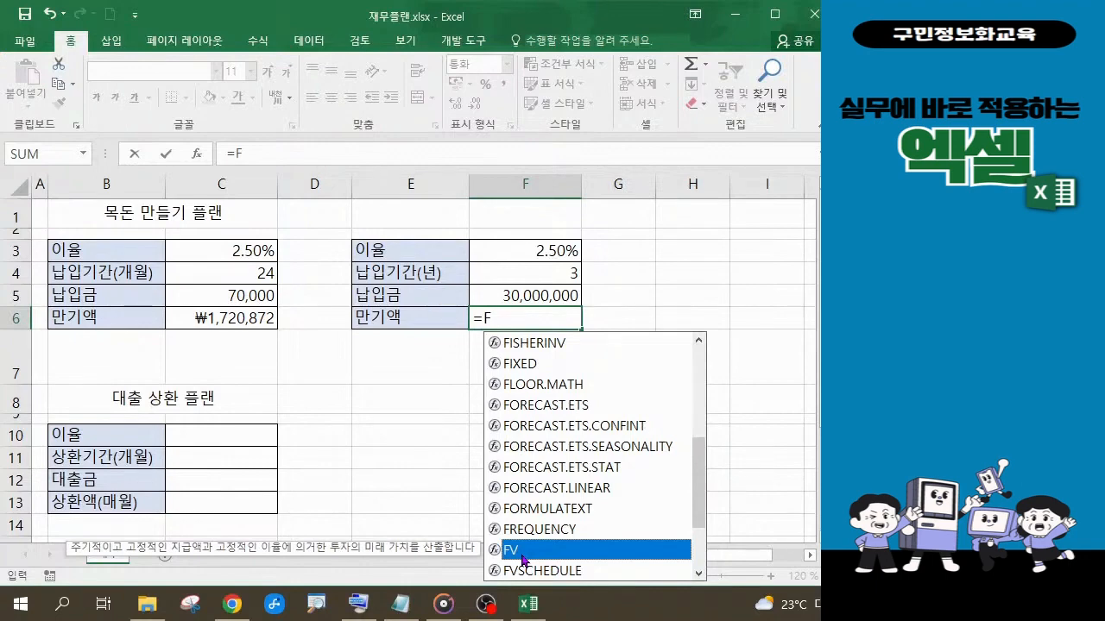
left_click(358, 606)
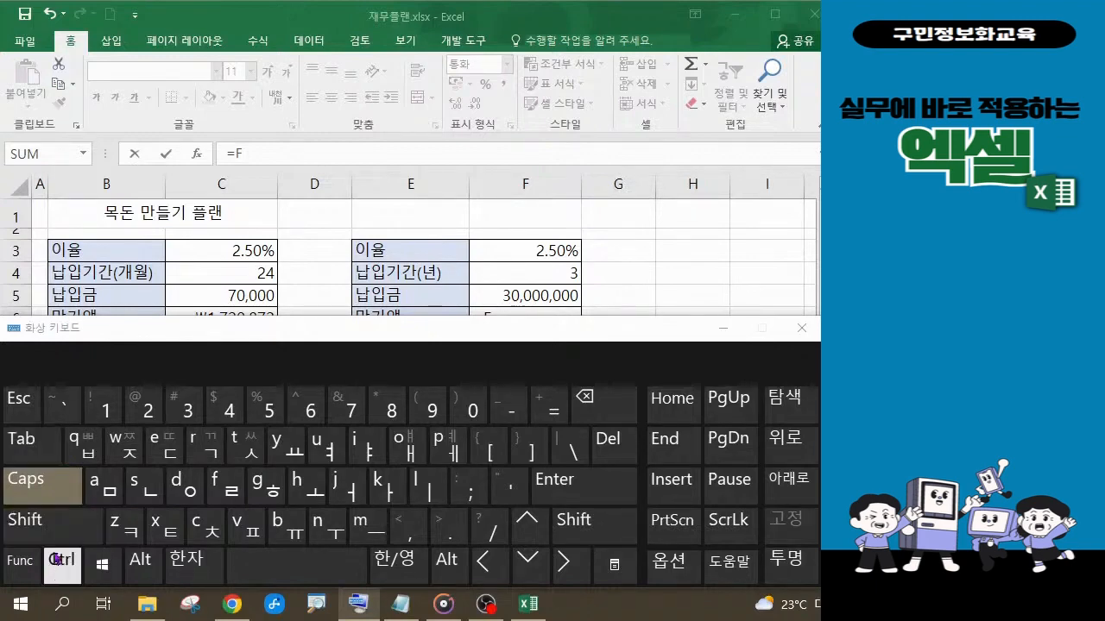
left_click(724, 328)
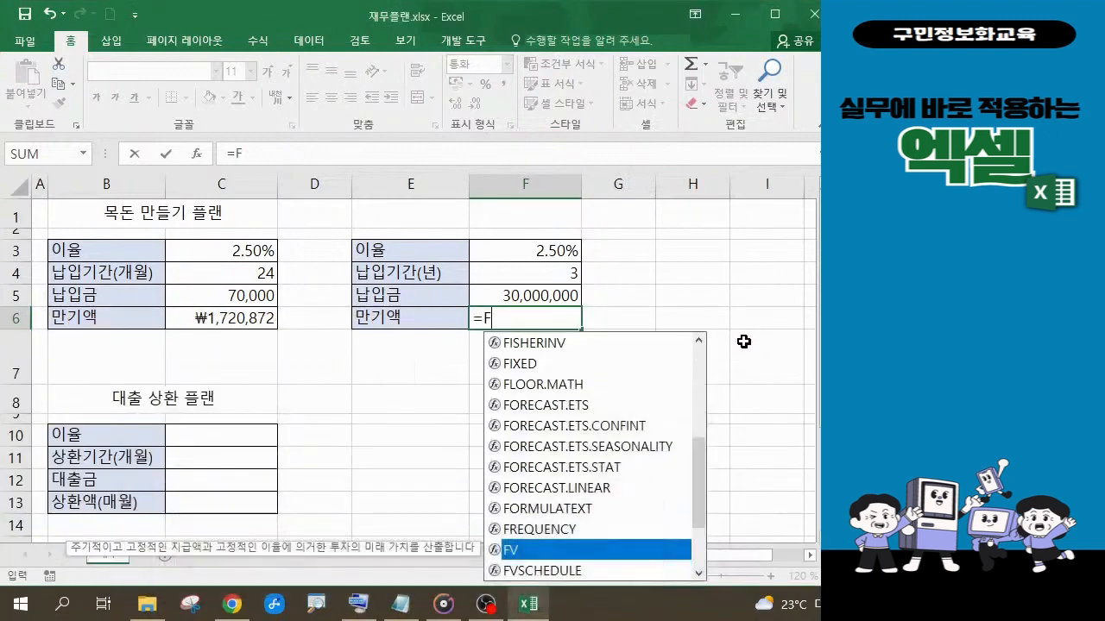
key("Tab")
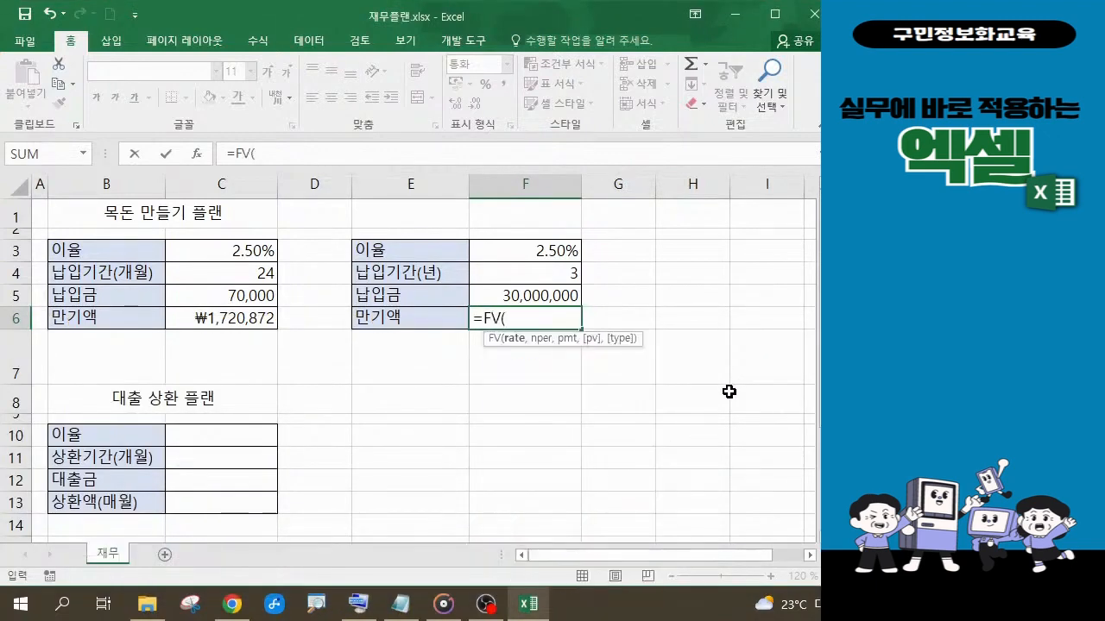
key("ctrl+a")
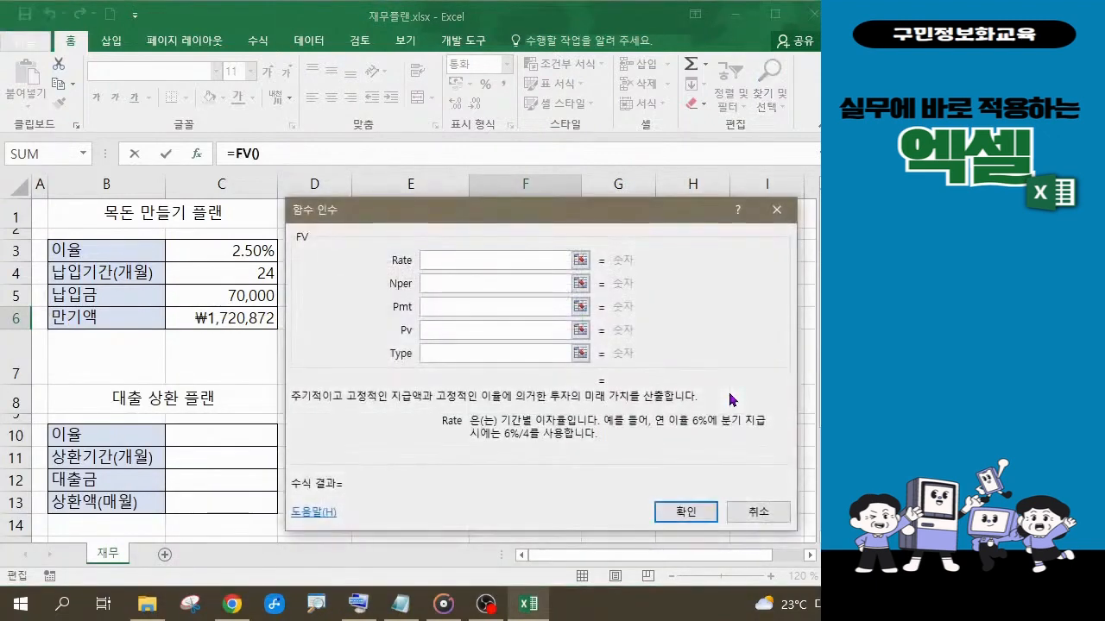
Set the FV arguments to Rate F3, Nper F4 and Pv -F5, leaving Pmt and Type empty
left_click_drag(506, 216, 506, 354)
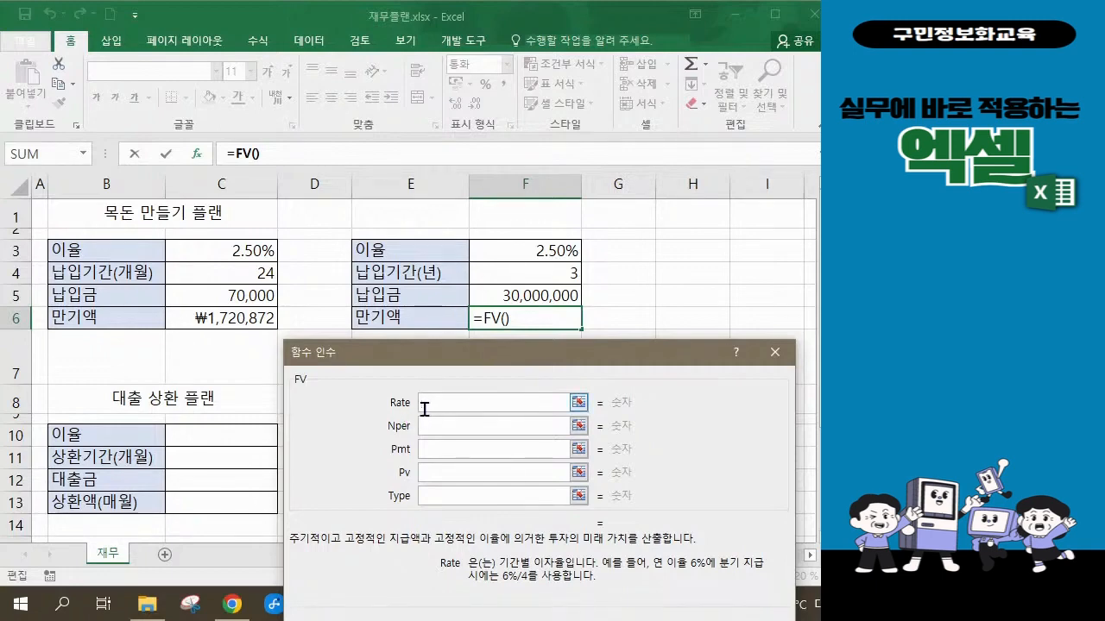
left_click(549, 256)
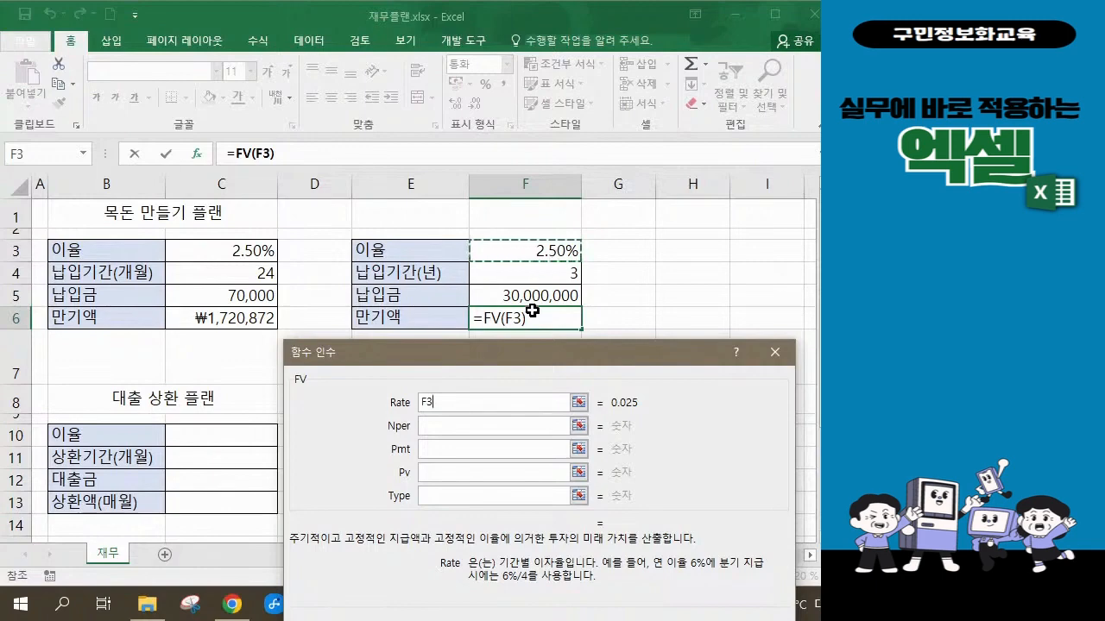
left_click(448, 428)
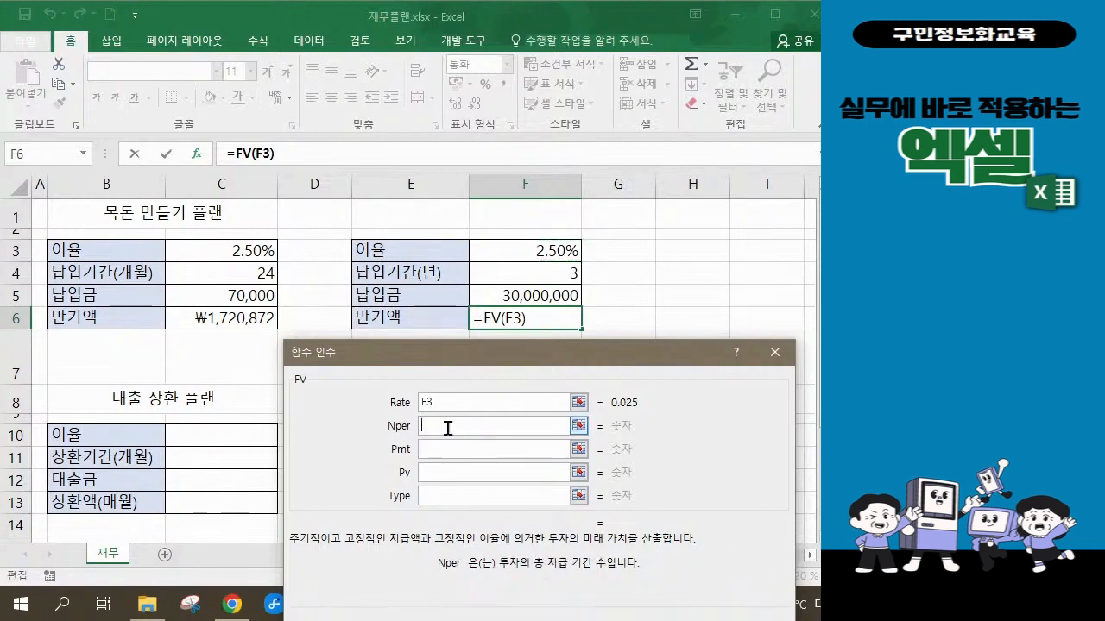
left_click(567, 279)
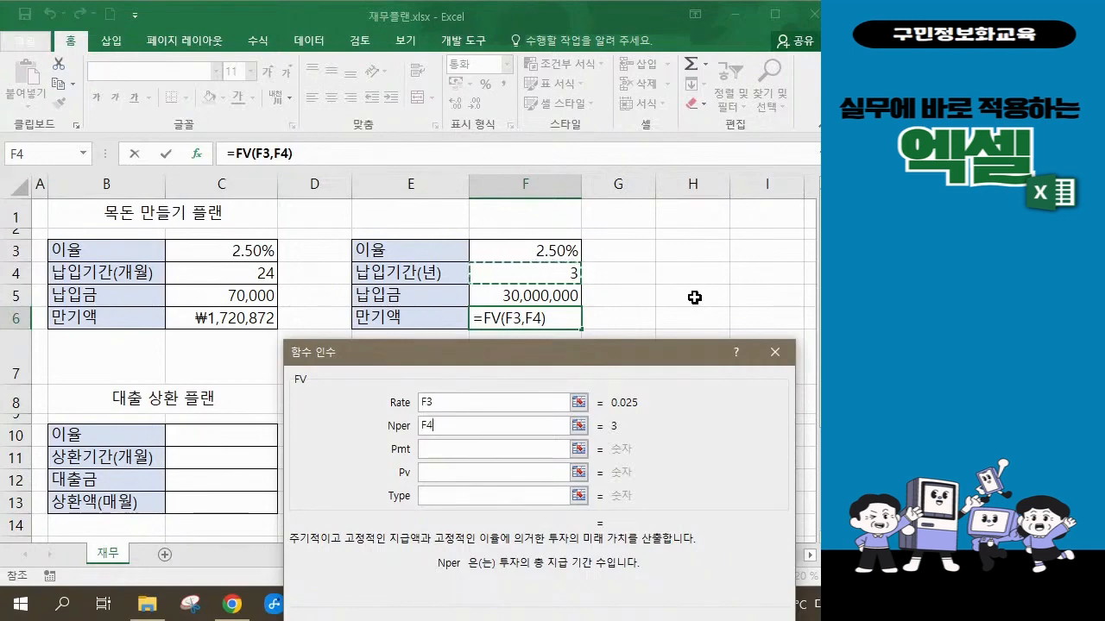
left_click(481, 450)
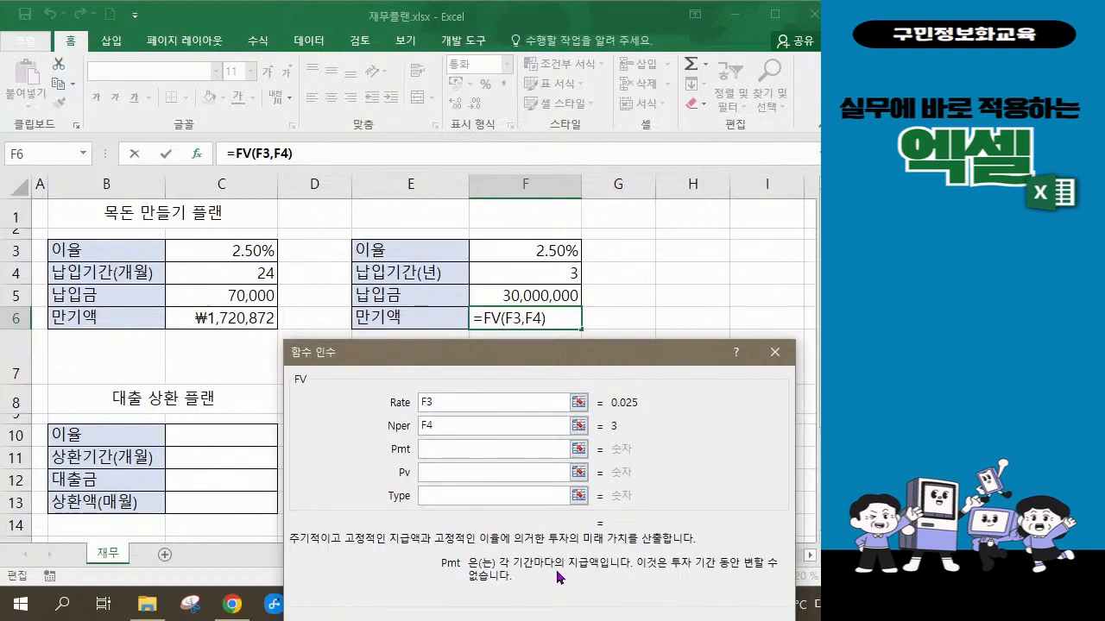
left_click(438, 466)
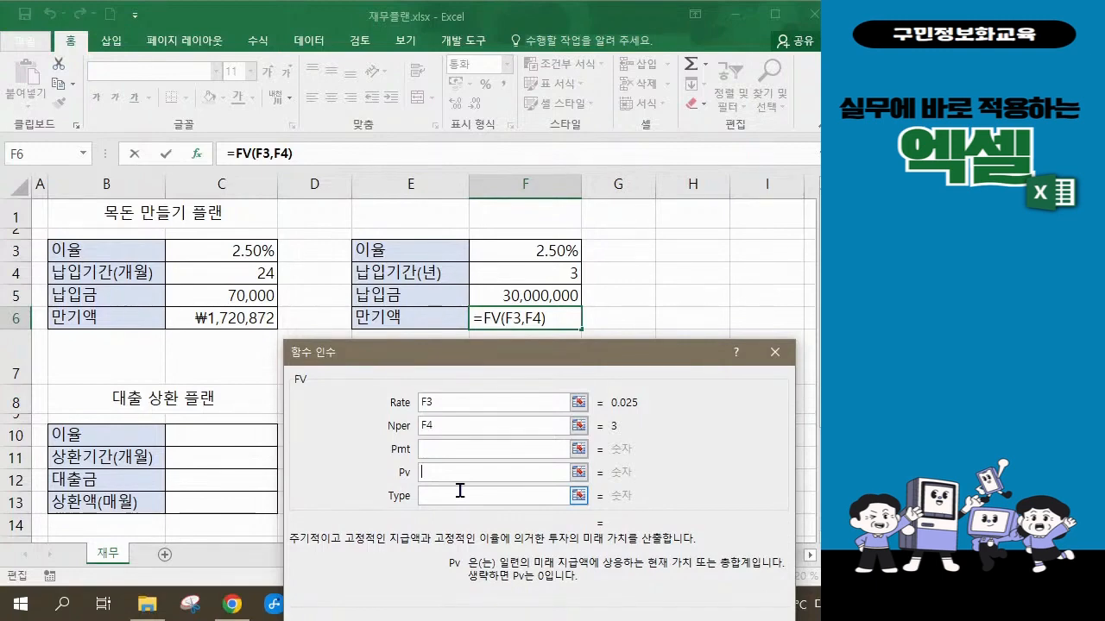
type("-")
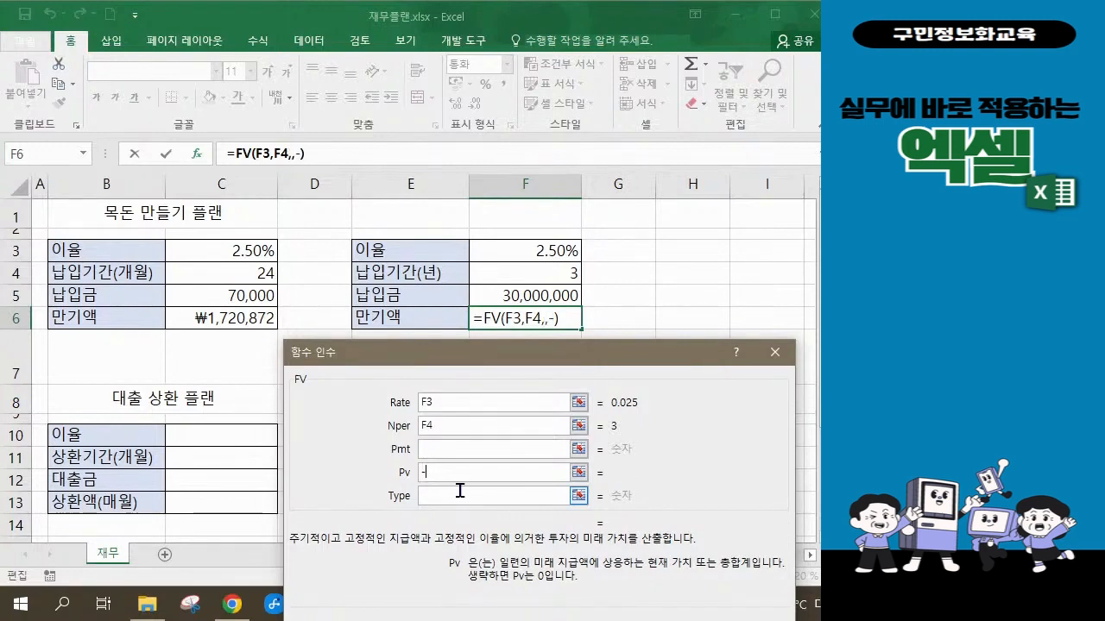
left_click(562, 298)
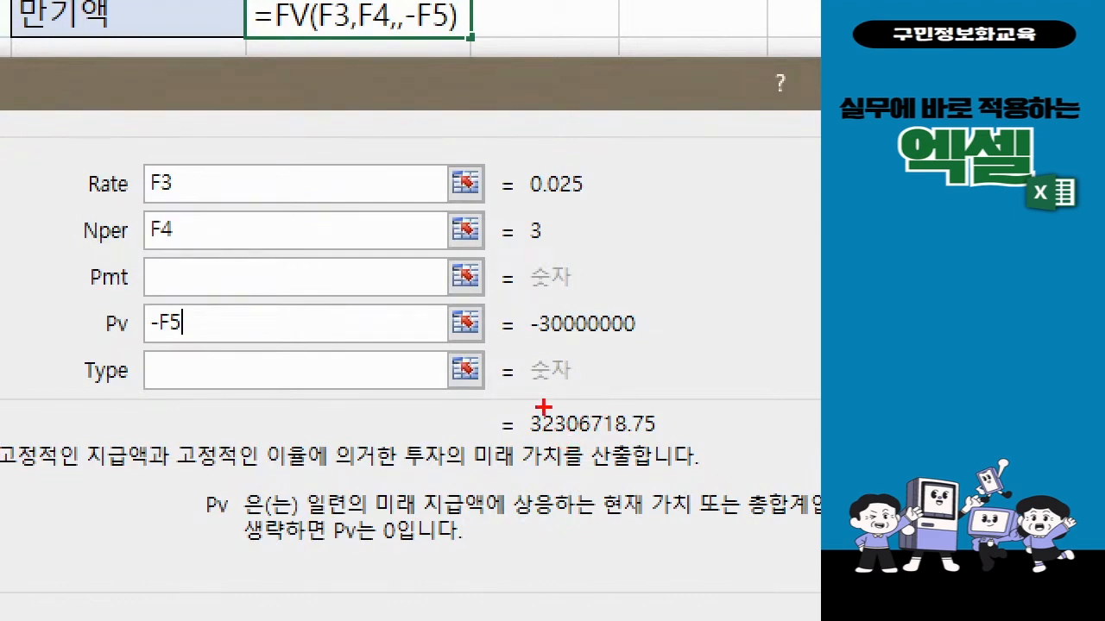
left_click_drag(543, 407, 651, 437)
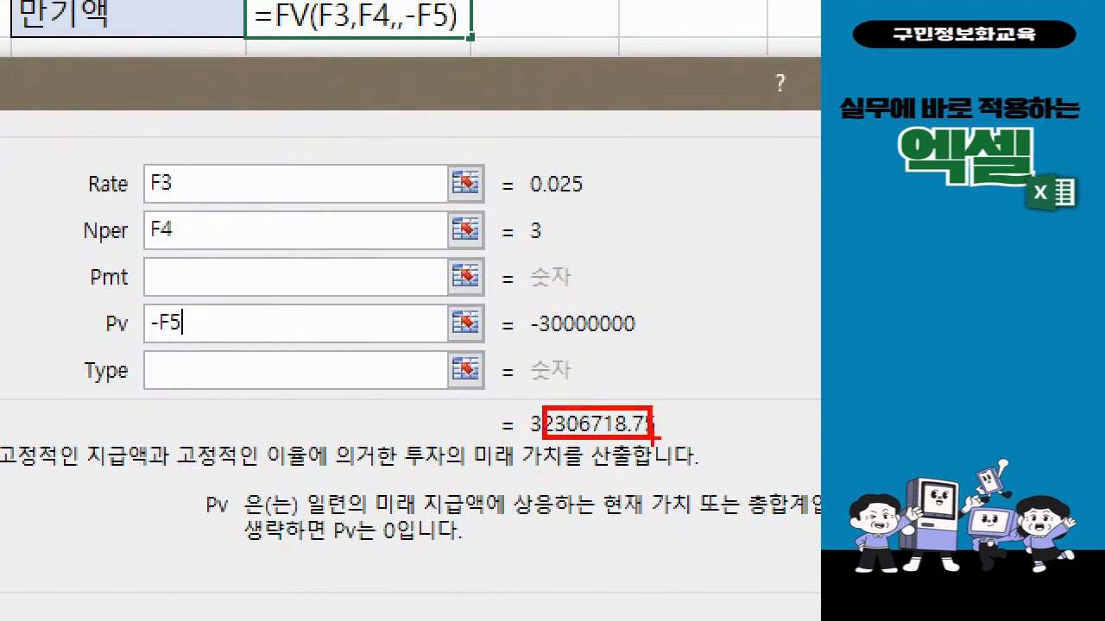
key("Escape")
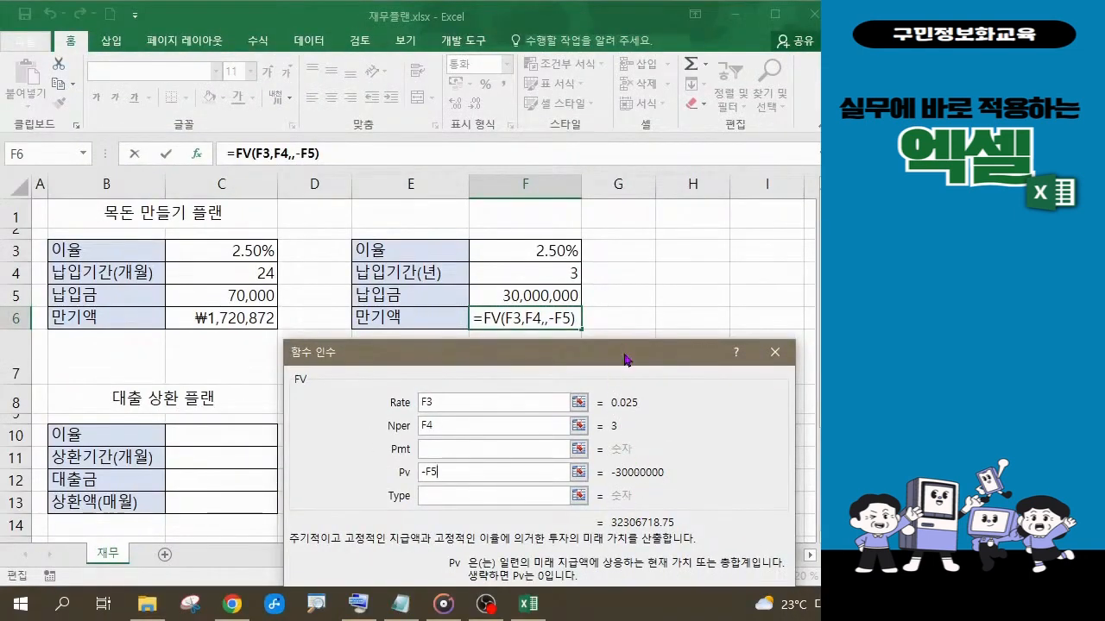
left_click_drag(622, 354, 605, 231)
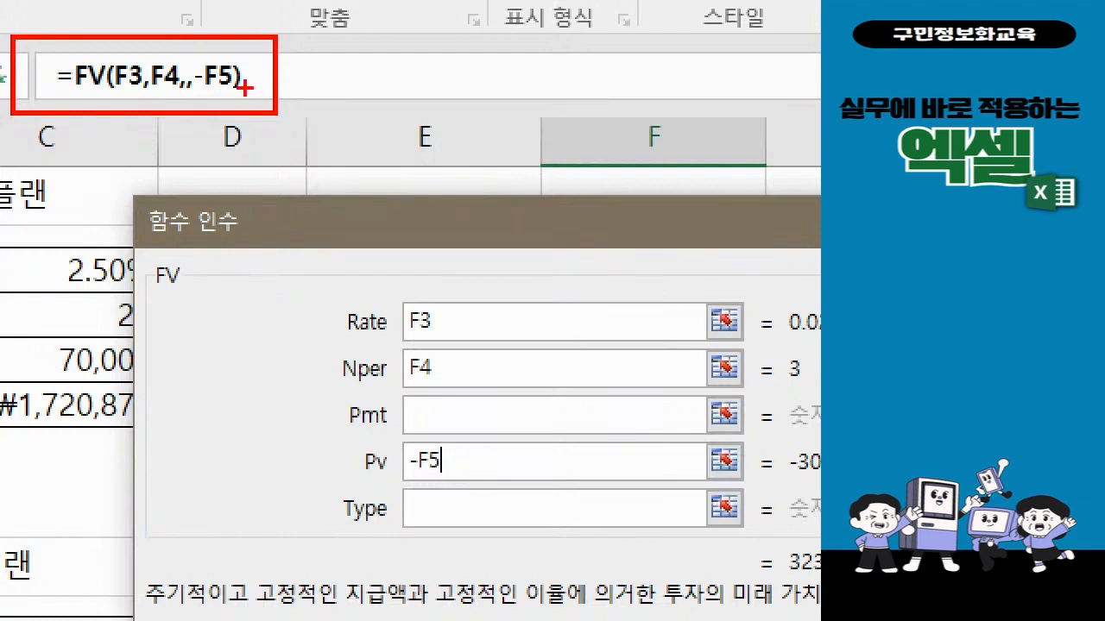
mouse_move(345, 270)
left_mouse_down()
mouse_move(395, 308)
mouse_move(505, 523)
left_mouse_up()
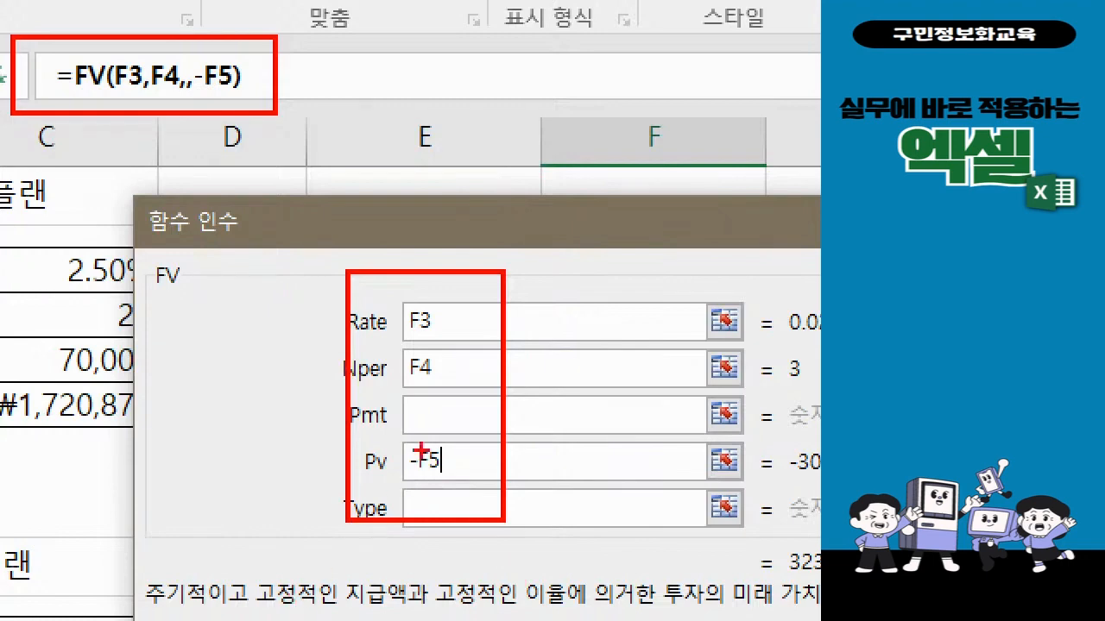
left_click_drag(356, 474, 433, 472)
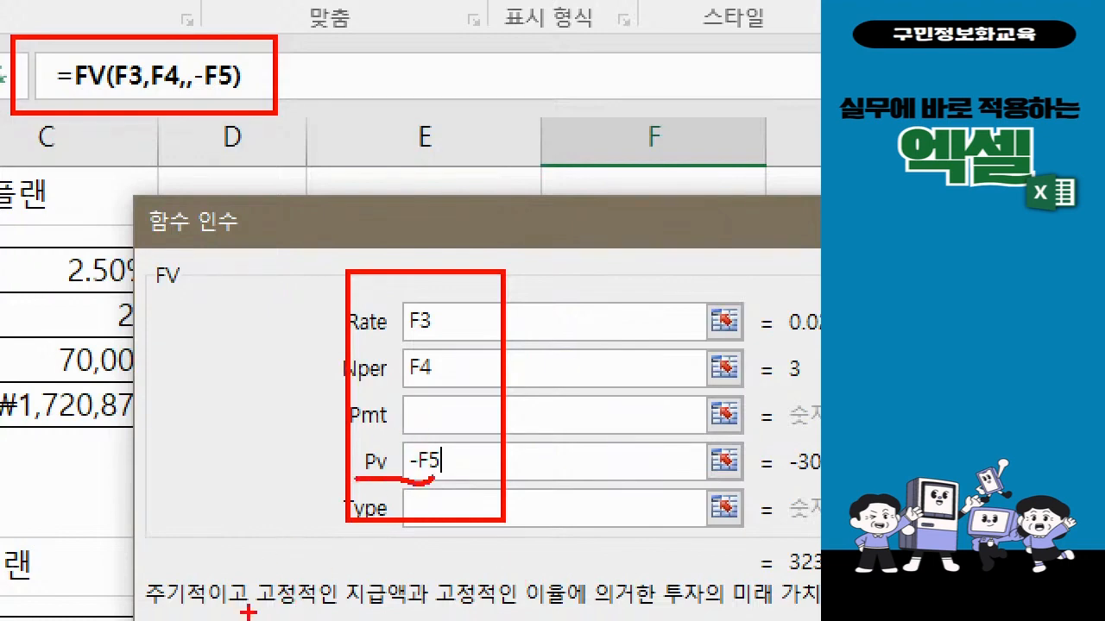
left_click_drag(269, 604, 377, 604)
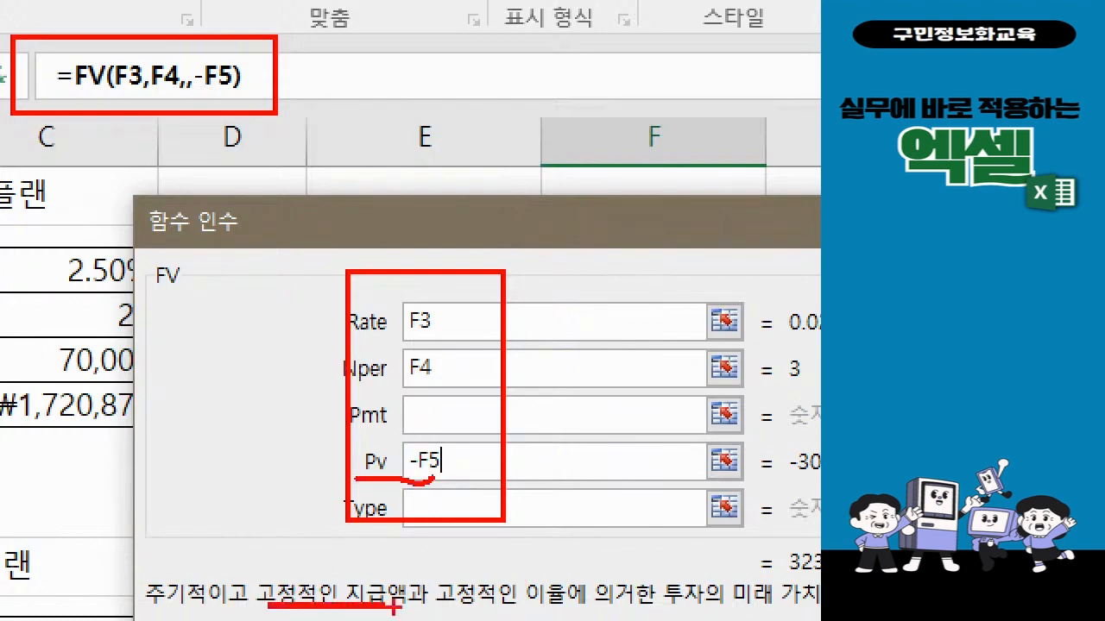
left_click_drag(457, 606, 582, 604)
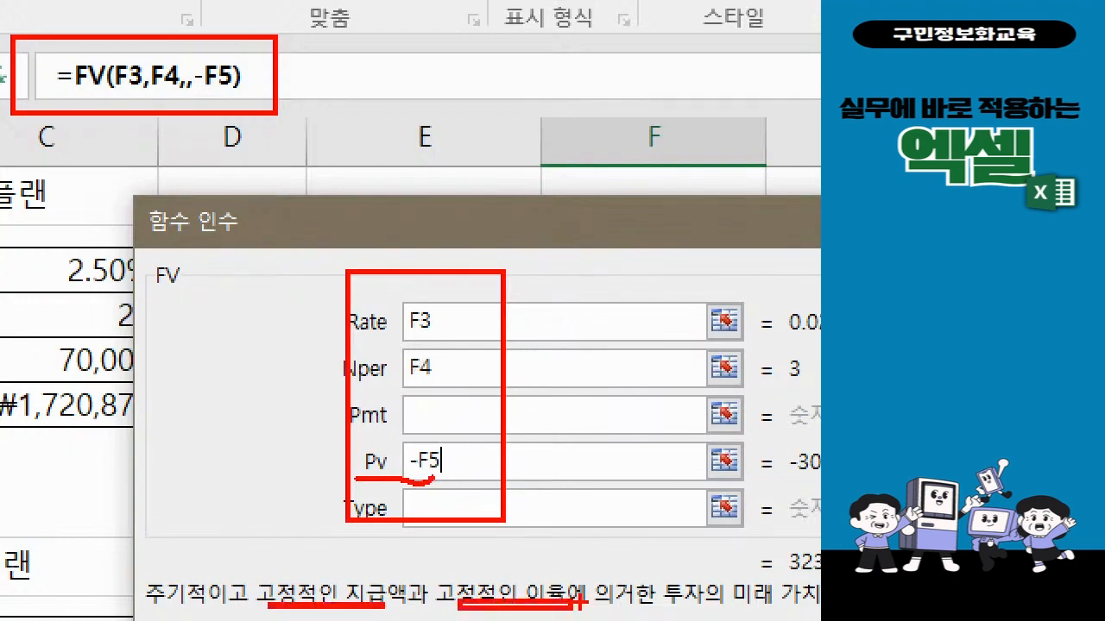
key("ctrl+z")
key("ctrl+z")
key("Escape")
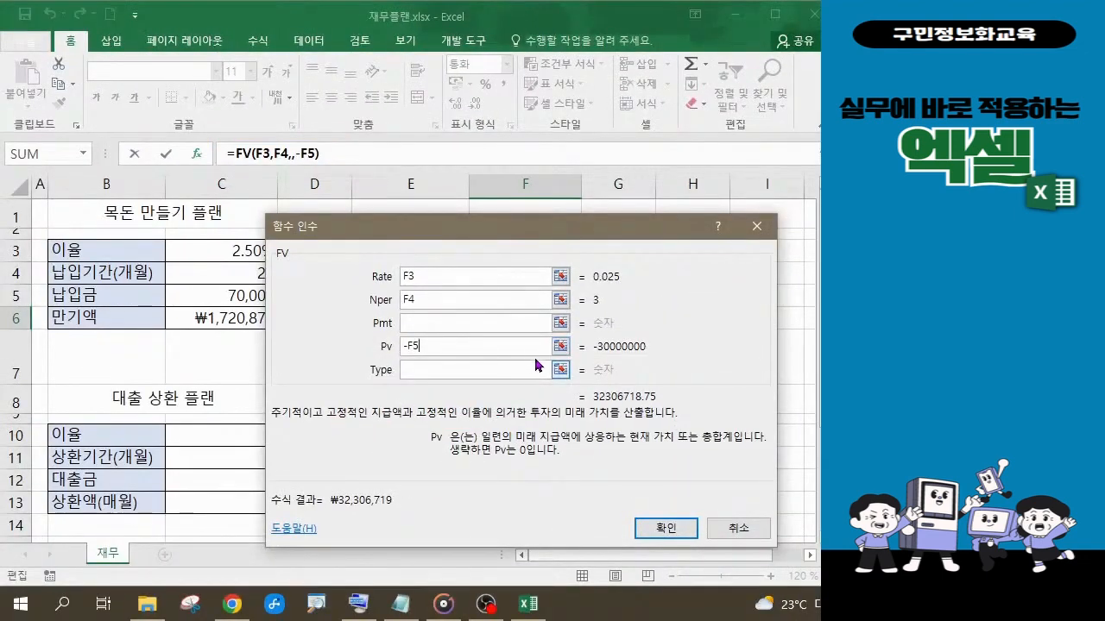
Confirm the FV arguments to enter =FV(F3,F4,,-F5) in the 만기액 cell F6
left_click(658, 534)
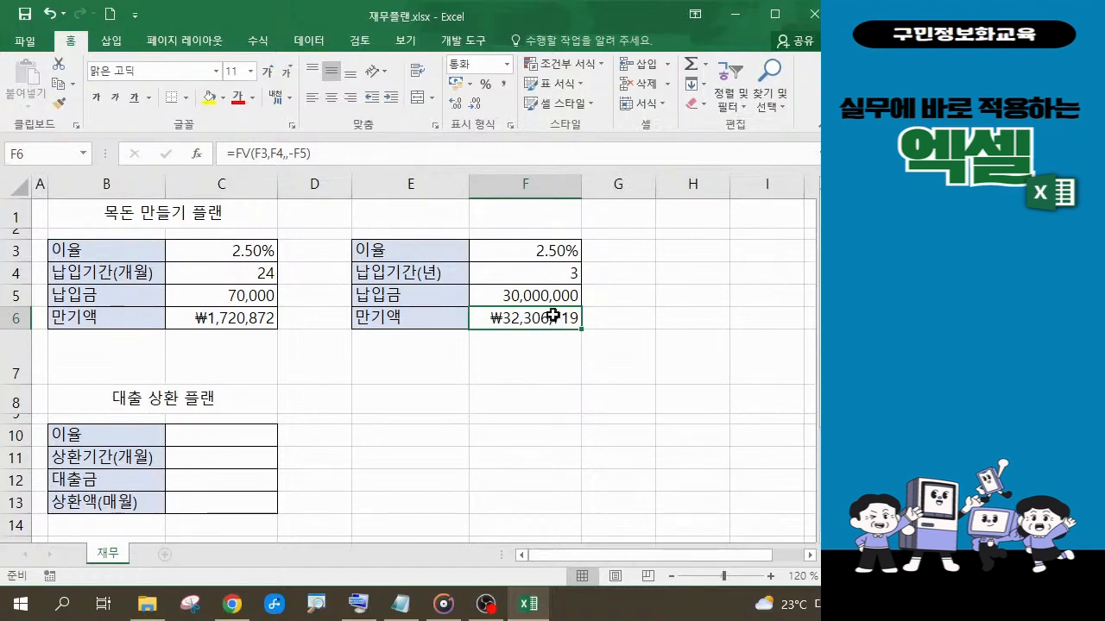
left_click(550, 253)
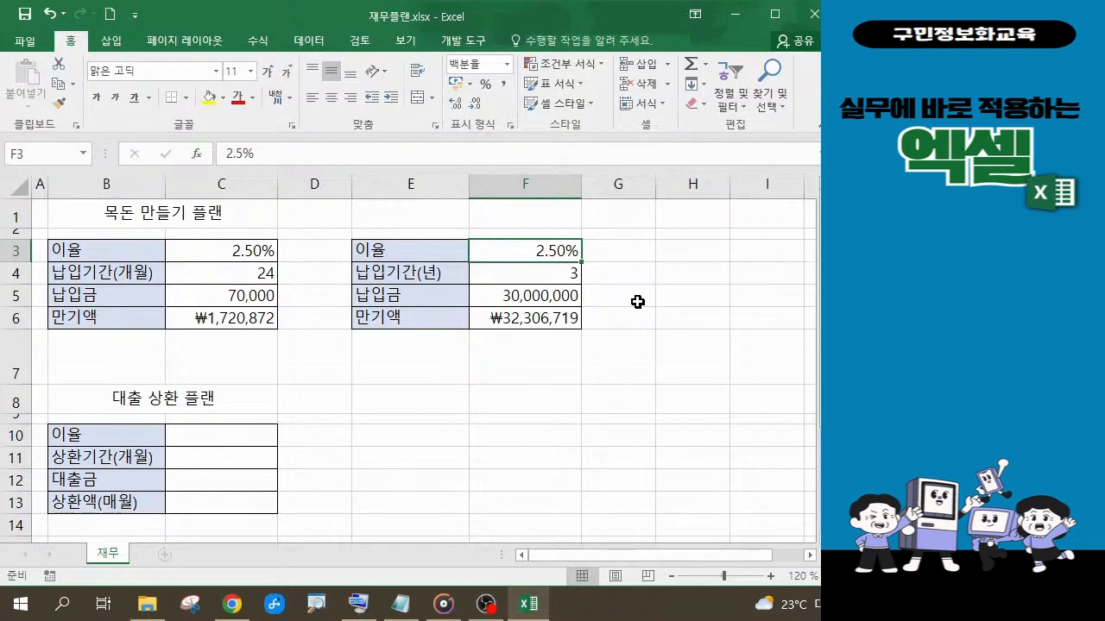
Copy the formula text =FV(F3,F4,,-F5) from F6 and leave the cell's formula as it is
left_click(520, 316)
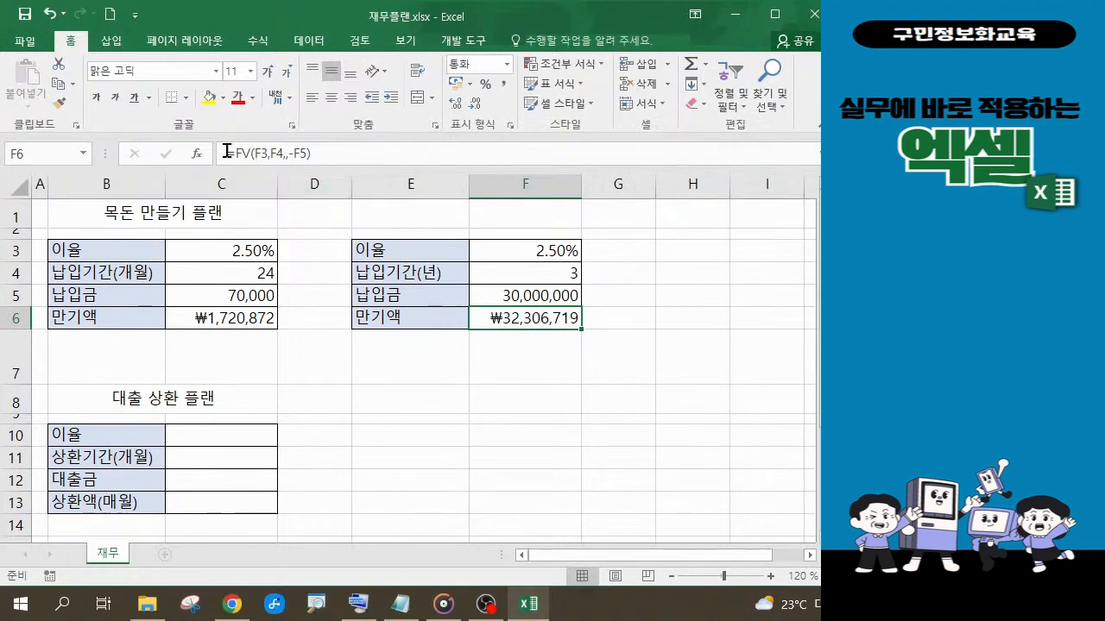
left_click_drag(221, 153, 456, 147)
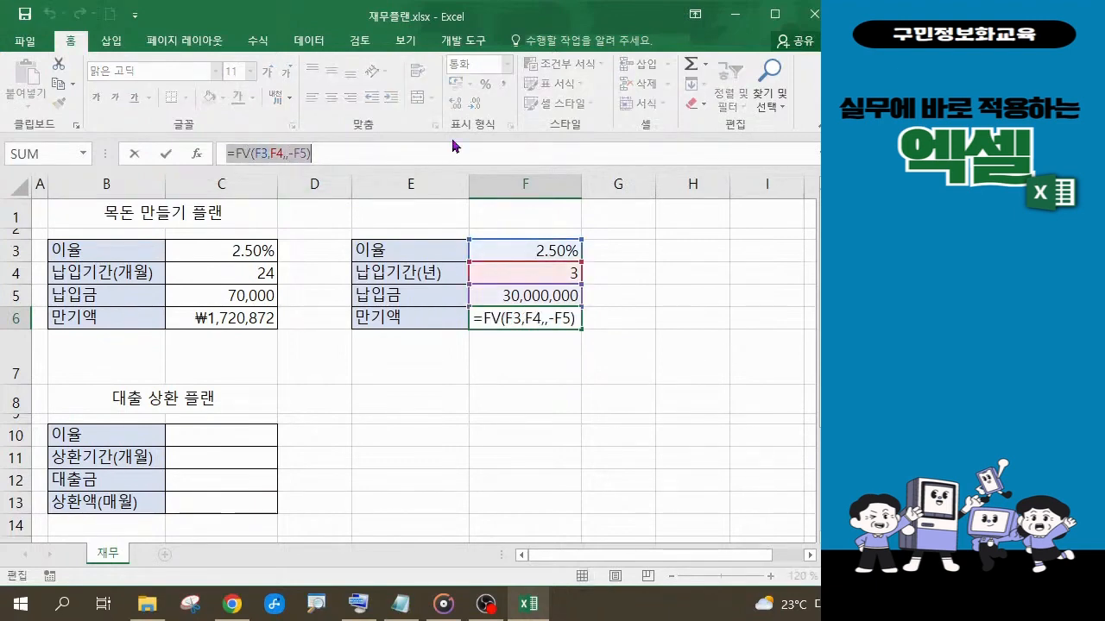
key("ctrl+c")
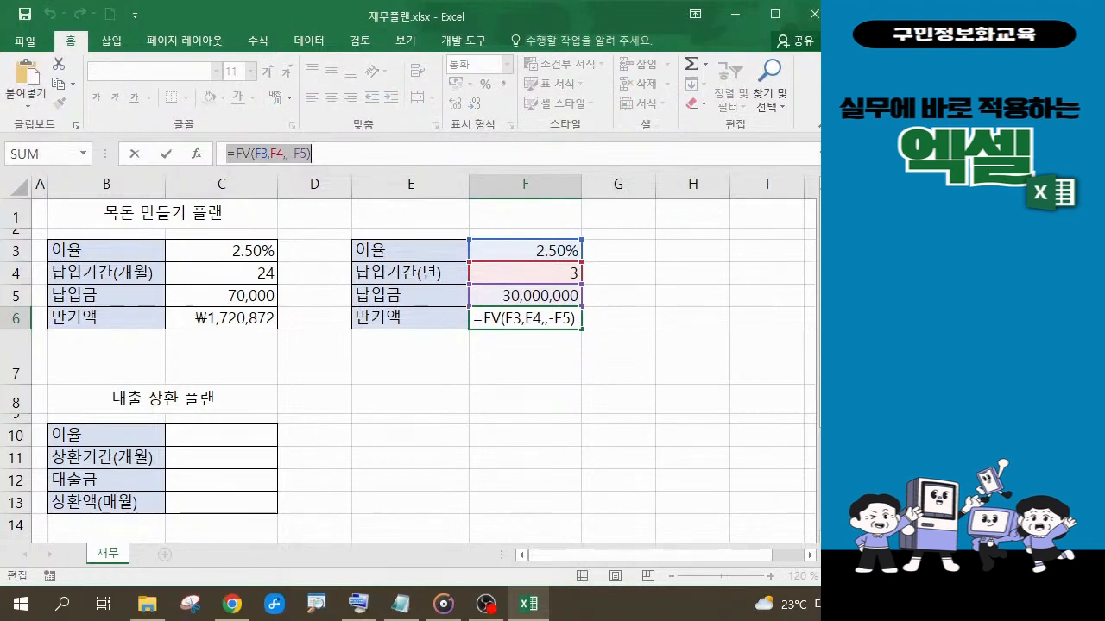
key("alt+Tab")
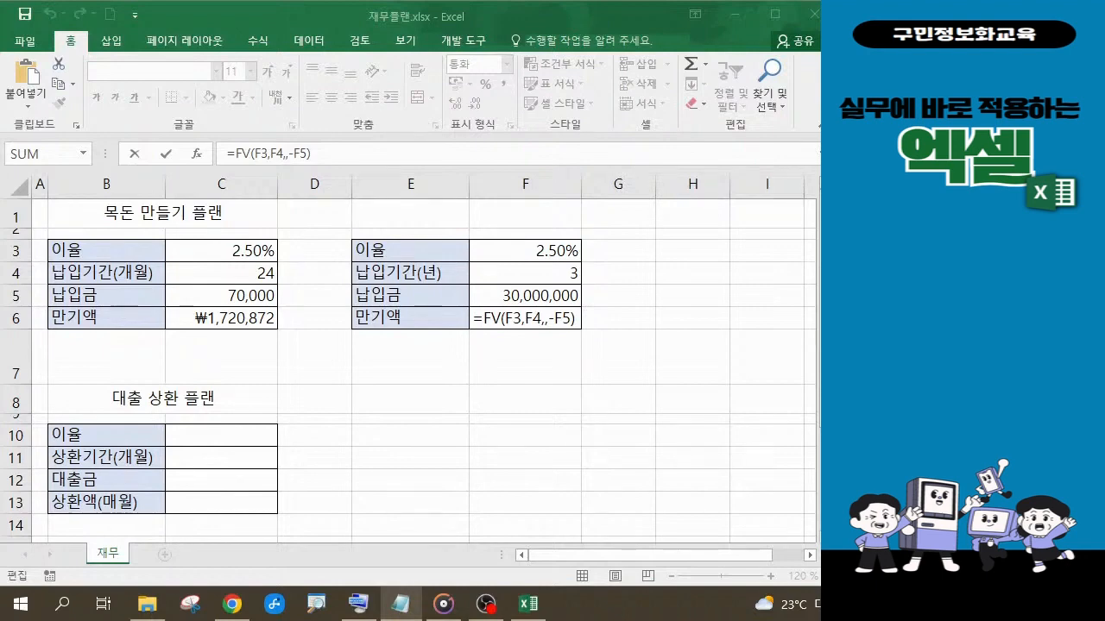
left_click(342, 153)
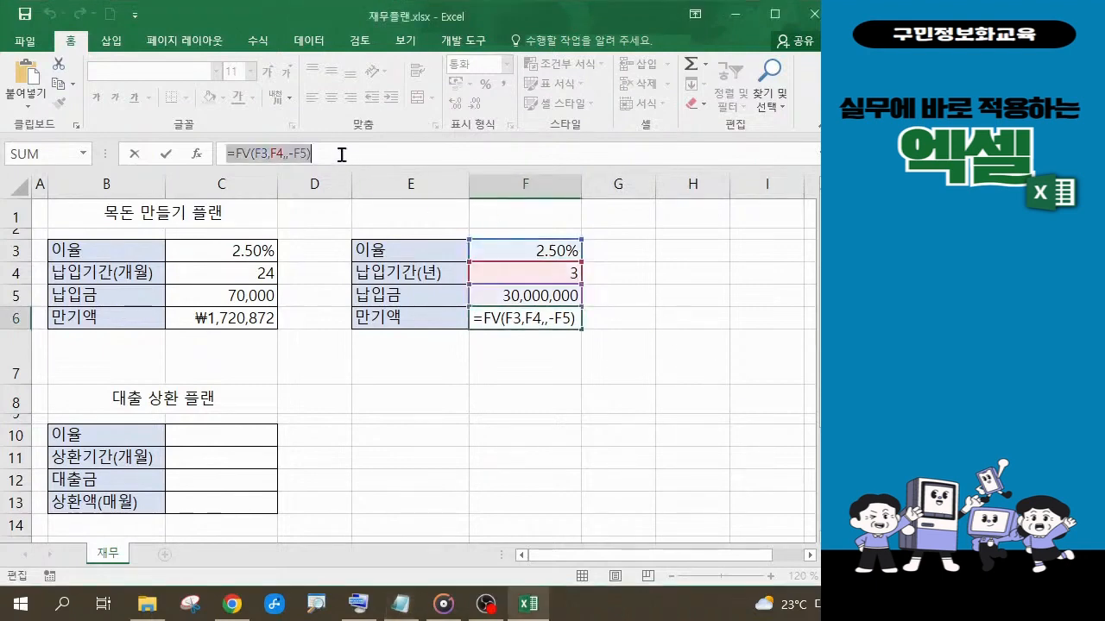
key("Return")
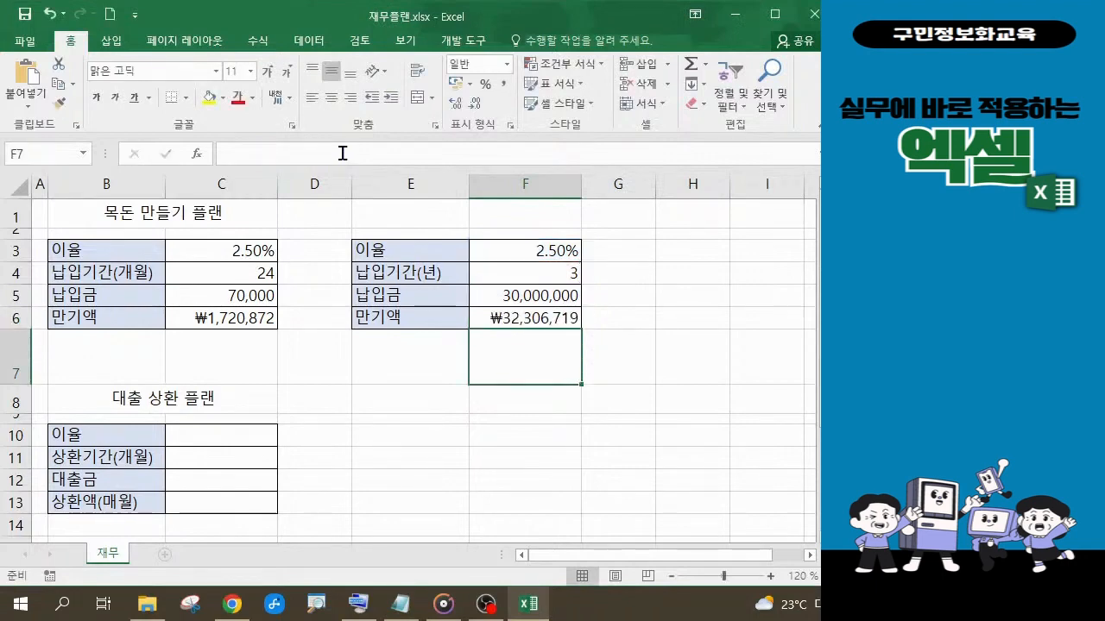
left_click(562, 317)
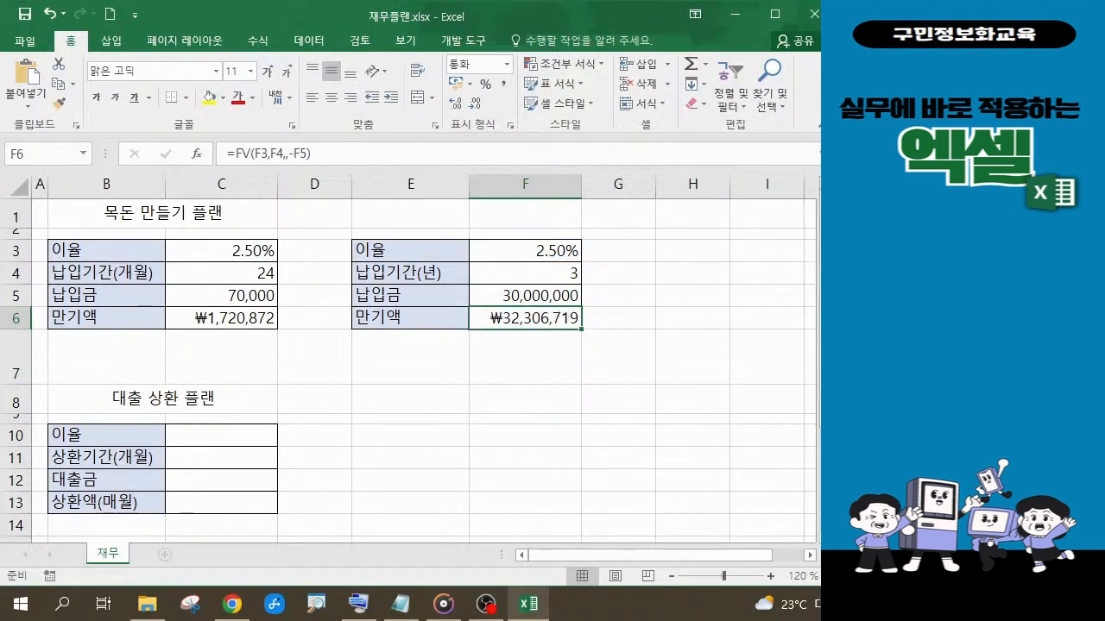
key("alt+Tab")
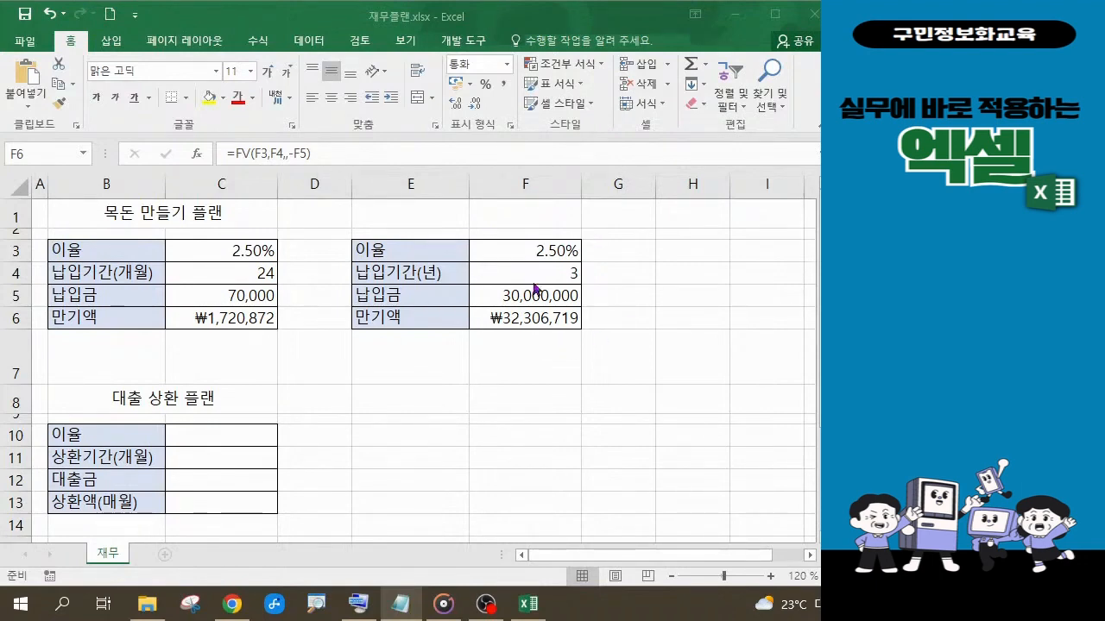
Try an interest rate (이율) of 1.8% in cell F3 of the year-based plan
left_click(544, 250)
left_click(543, 250)
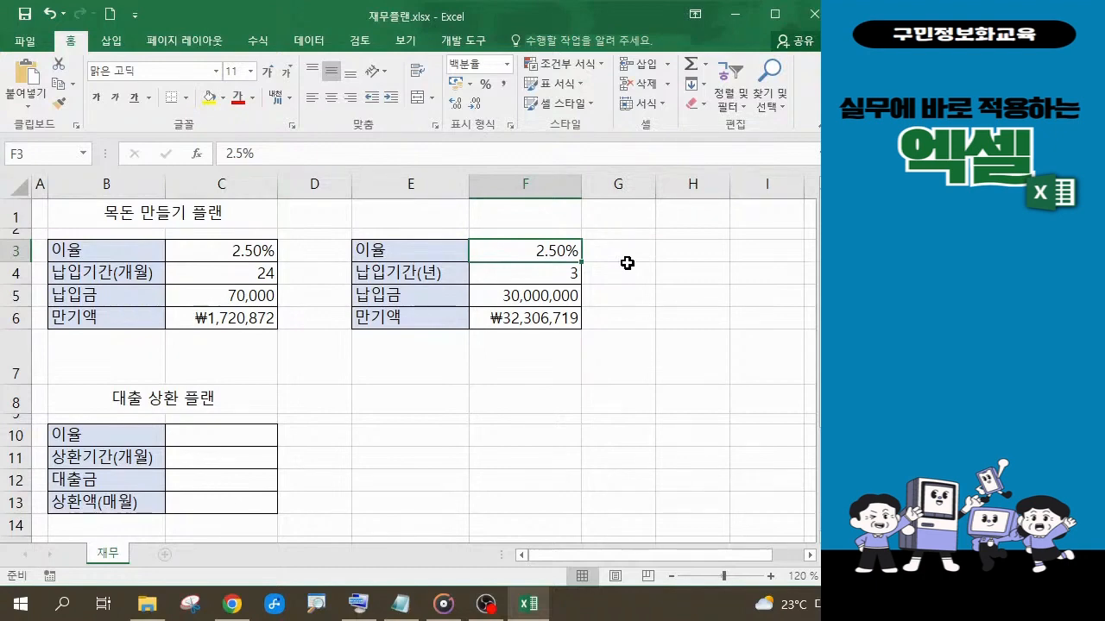
type("1.")
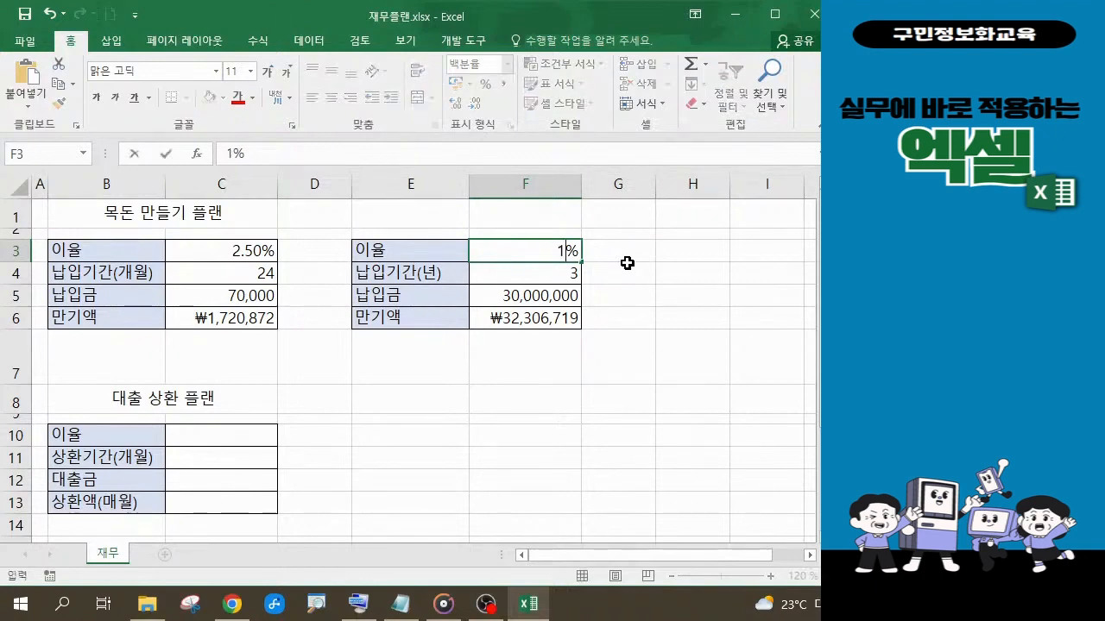
type("8")
key("Return")
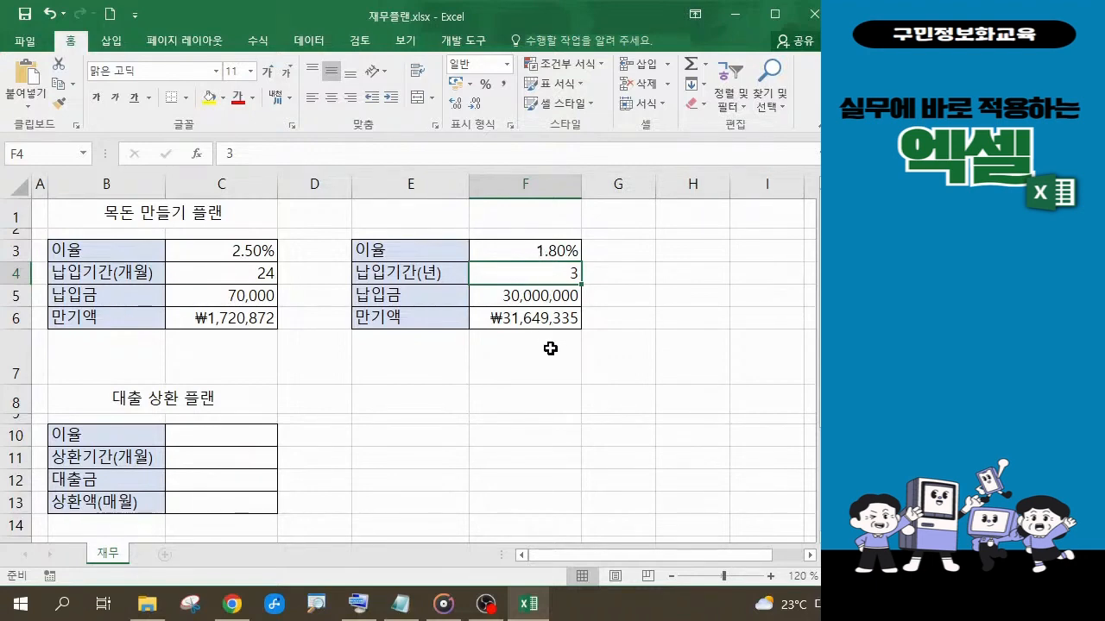
Set the 납입금 in cell F5 of the year-based plan to 10,000,000
left_click(513, 294)
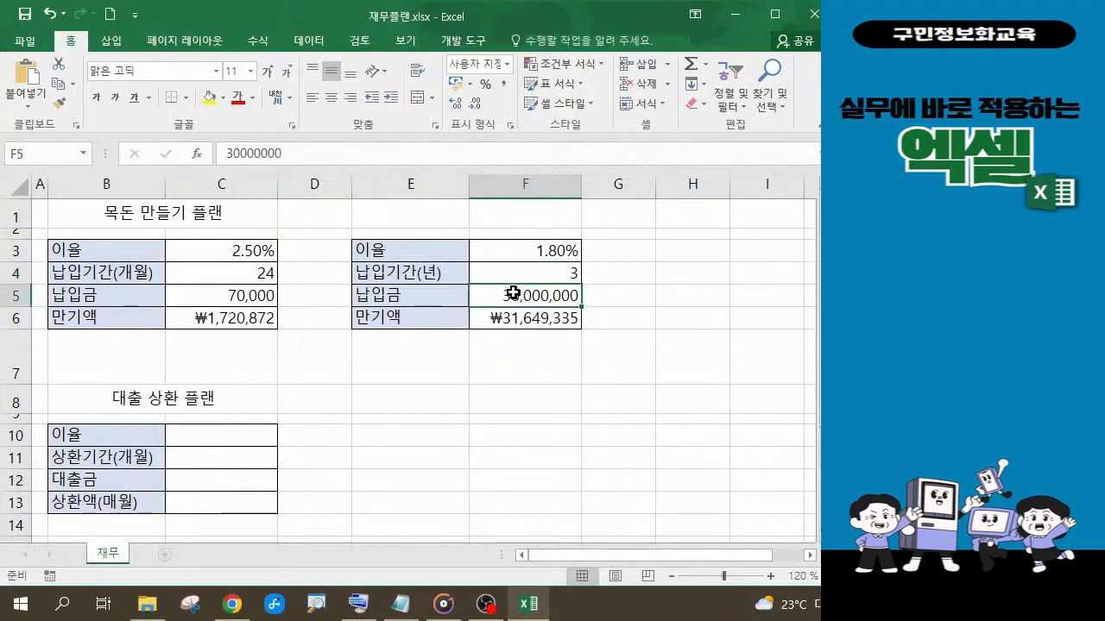
double_click(510, 292)
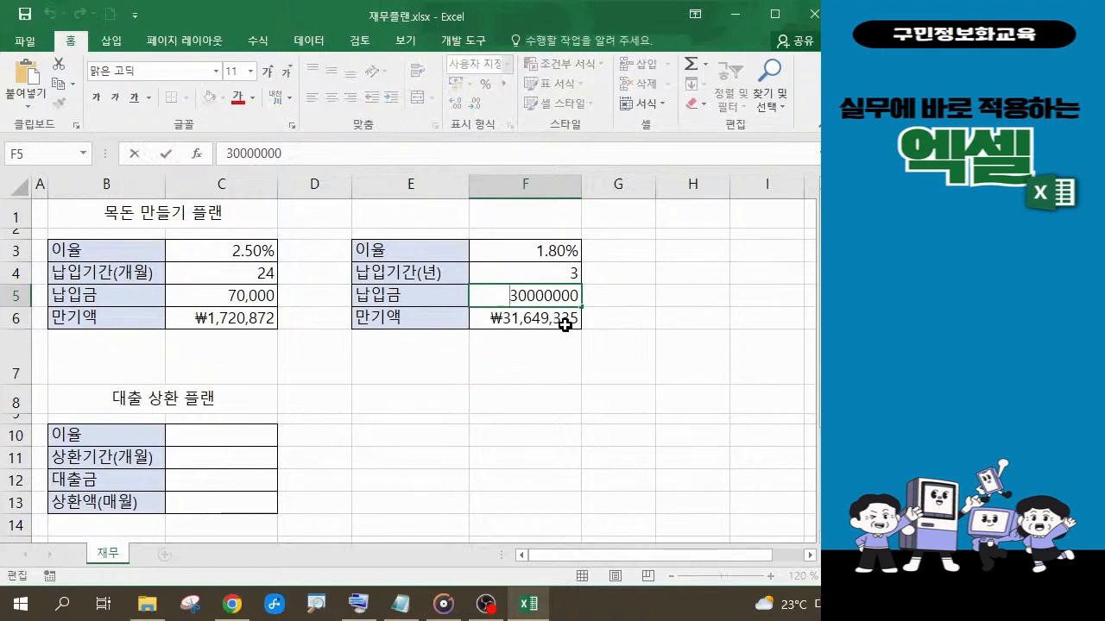
key("Delete")
type("1")
key("Return")
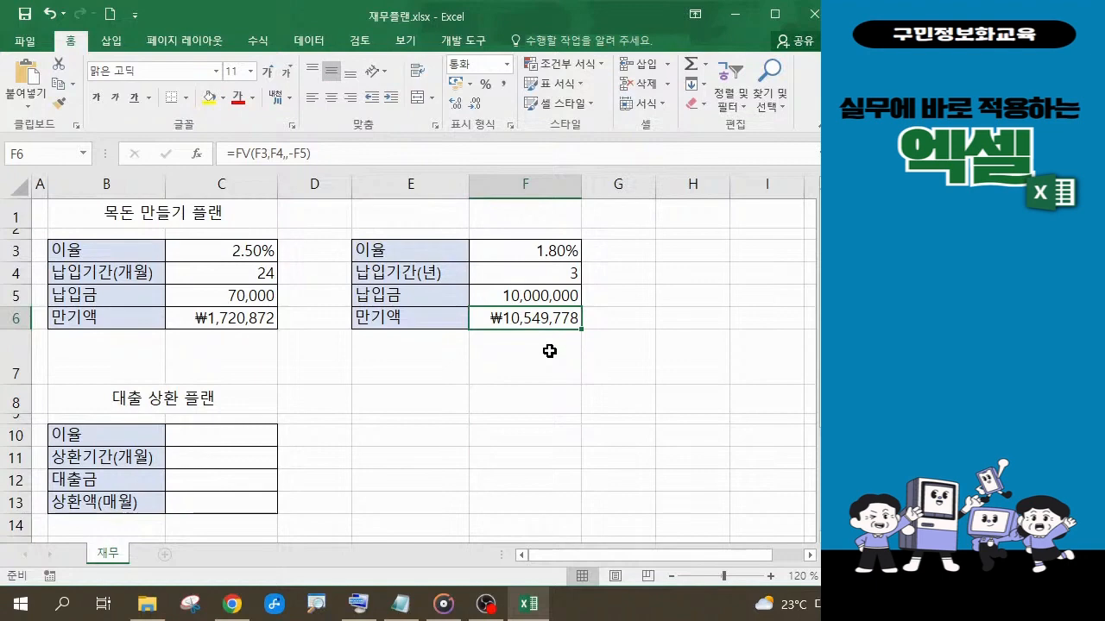
Set the 이율 in cell F3 of the year-based plan to 4%
left_click(556, 247)
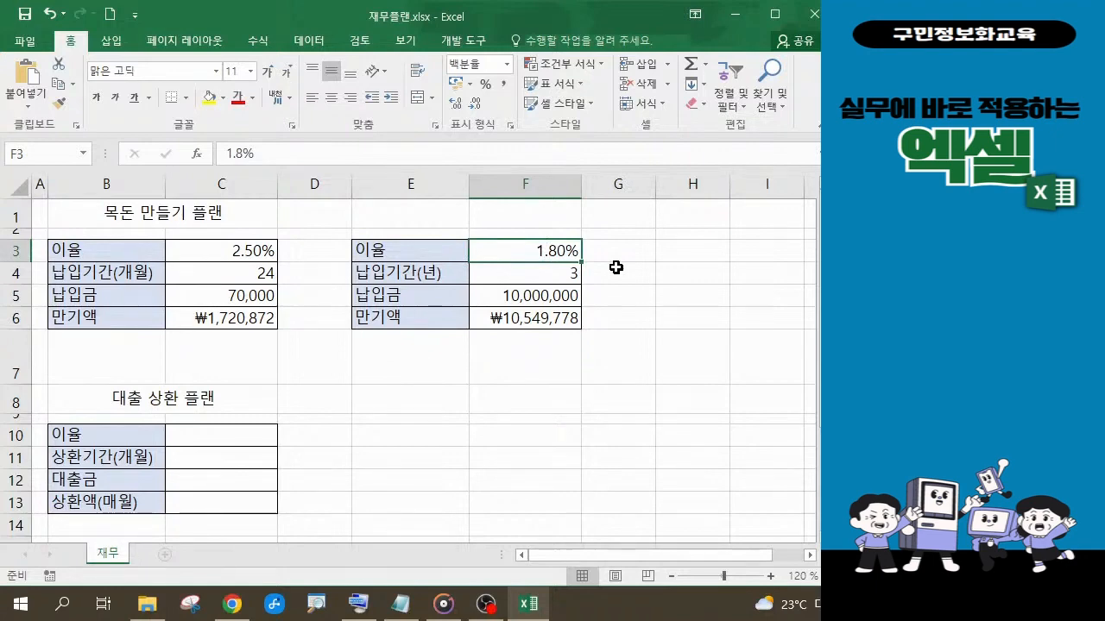
type("4")
key("Return")
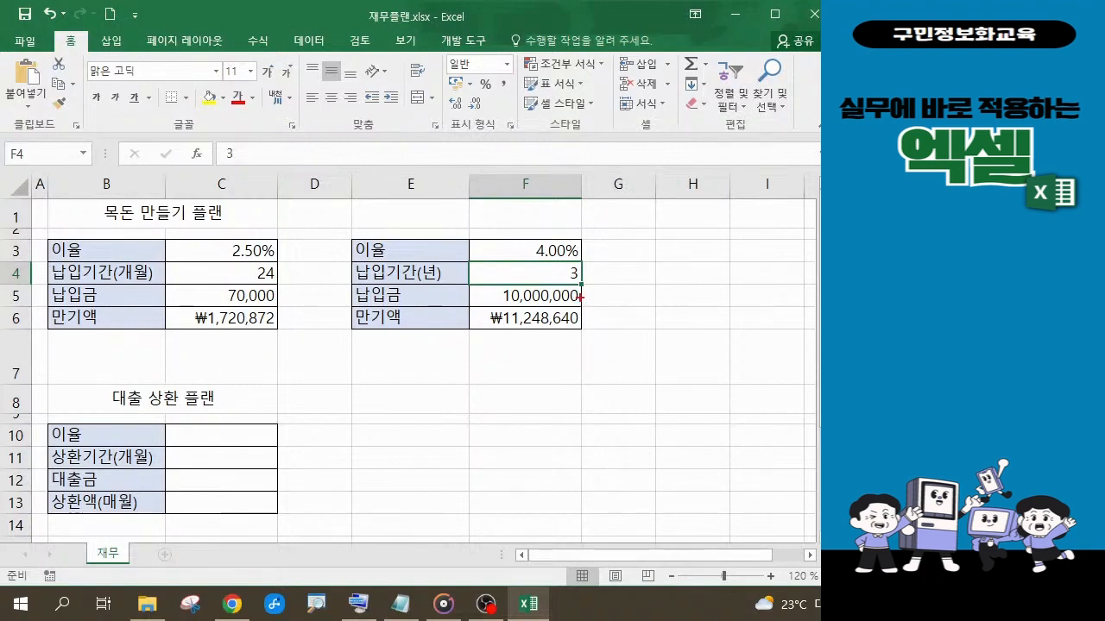
Compare the monthly and year-based savings plans and examine the FV formula behind the 만기액 in C6
mouse_move(326, 212)
left_mouse_down()
mouse_move(431, 244)
mouse_move(618, 346)
mouse_move(643, 383)
mouse_move(585, 407)
mouse_move(618, 395)
mouse_move(619, 419)
mouse_move(659, 395)
mouse_move(668, 413)
mouse_move(655, 441)
left_mouse_up()
left_click_drag(656, 428, 674, 440)
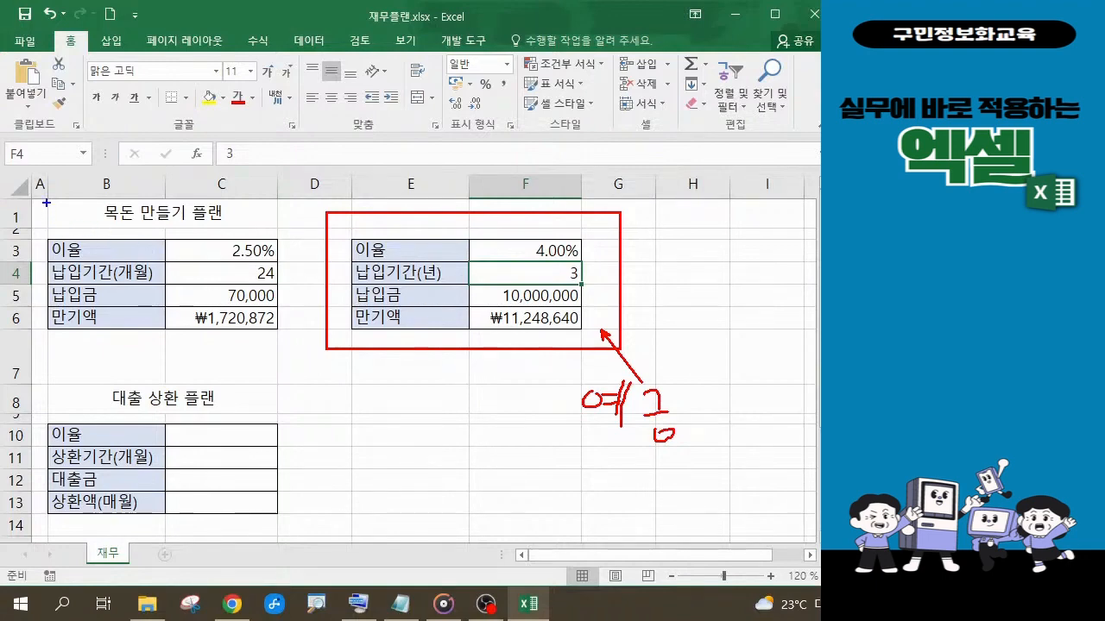
mouse_move(47, 202)
left_mouse_down()
mouse_move(293, 361)
mouse_move(293, 388)
mouse_move(326, 387)
mouse_move(323, 408)
mouse_move(340, 408)
mouse_move(356, 386)
mouse_move(366, 426)
left_mouse_up()
mouse_move(369, 386)
left_mouse_down()
mouse_move(397, 393)
mouse_move(402, 406)
mouse_move(365, 435)
mouse_move(399, 431)
left_mouse_up()
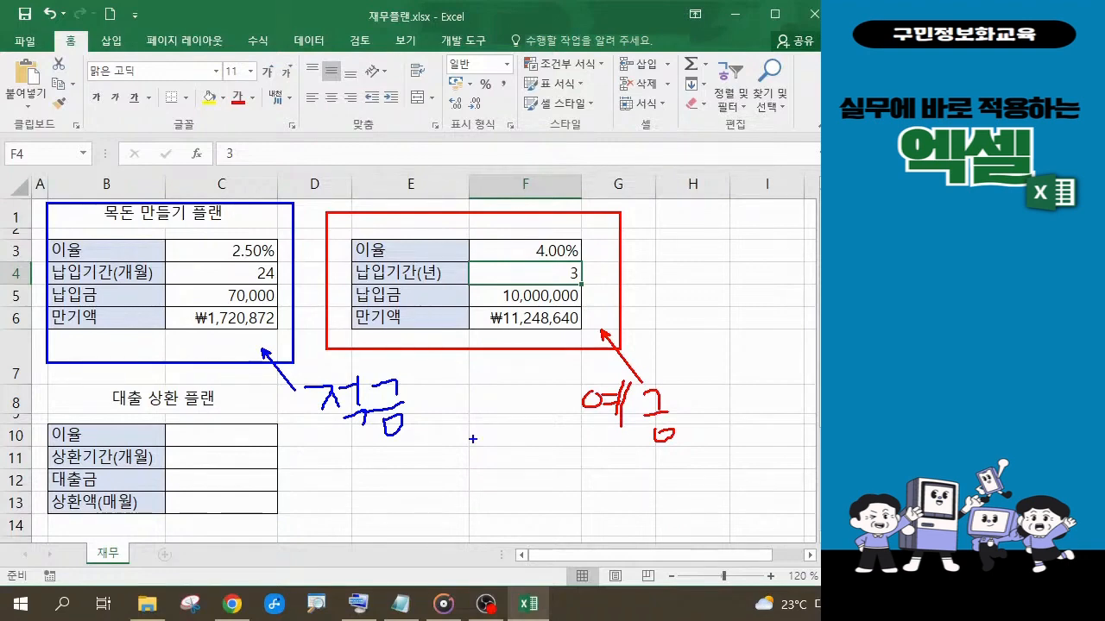
key("Escape")
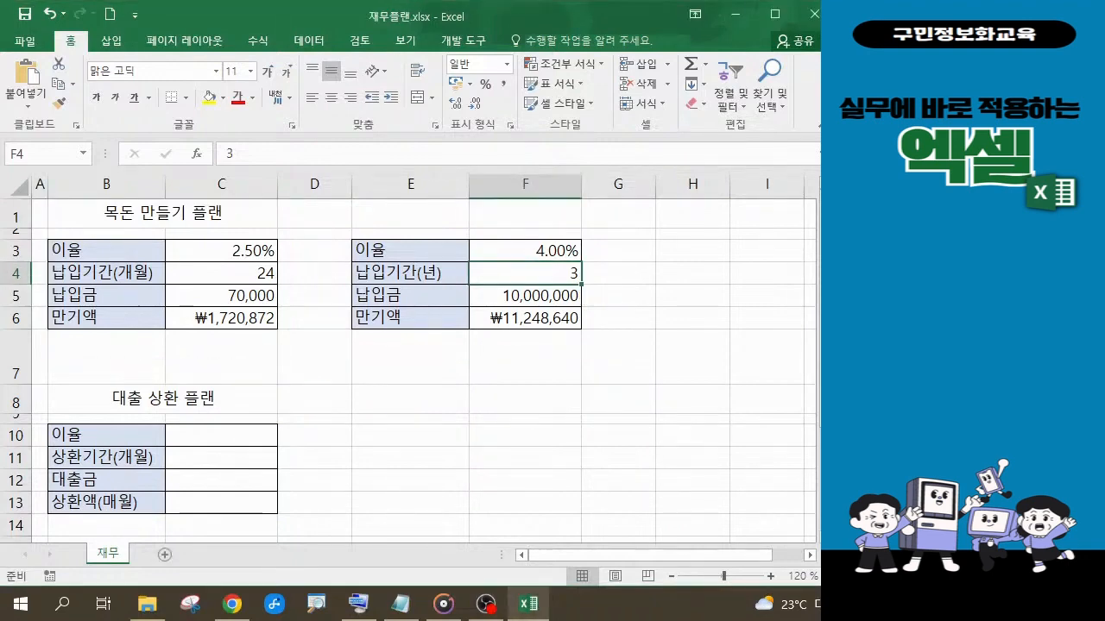
left_click(241, 321)
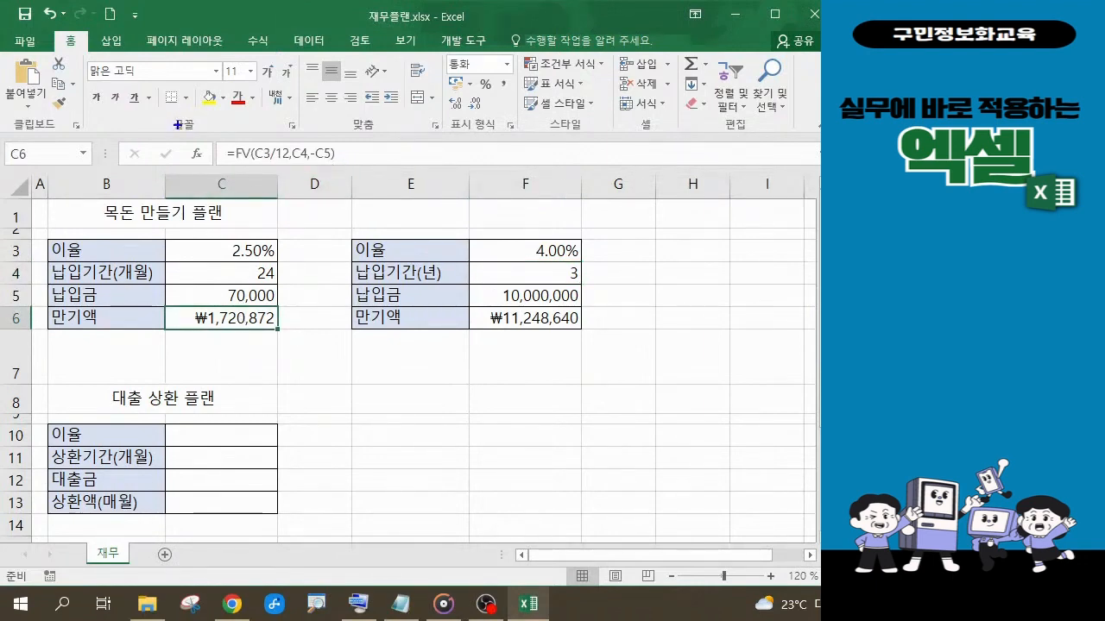
left_click_drag(178, 125, 361, 179)
left_click_drag(163, 307, 289, 339)
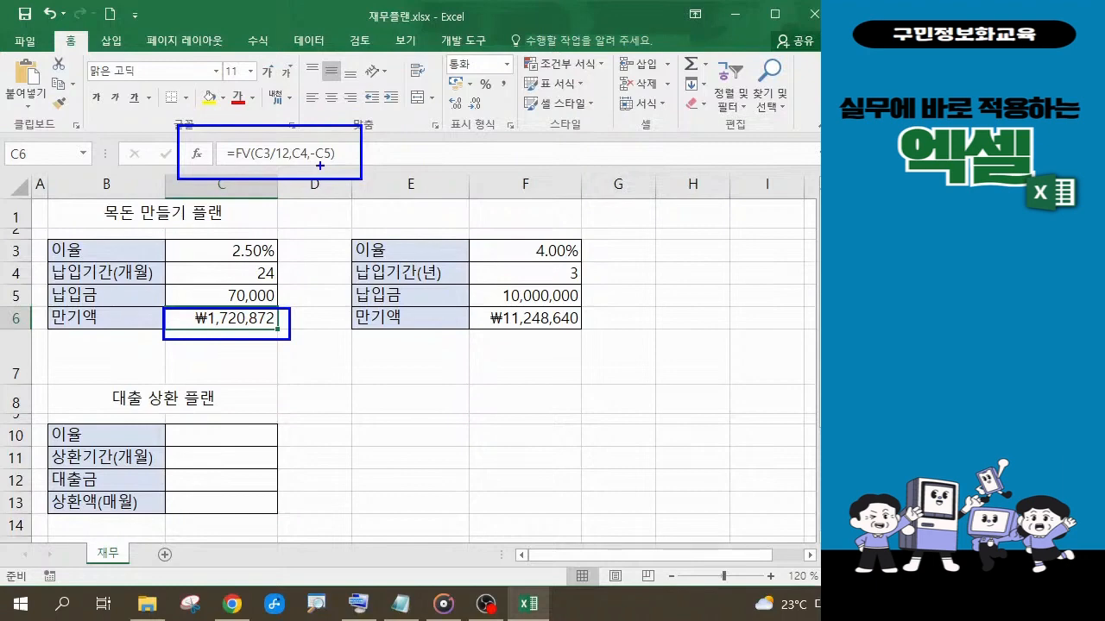
key("Escape")
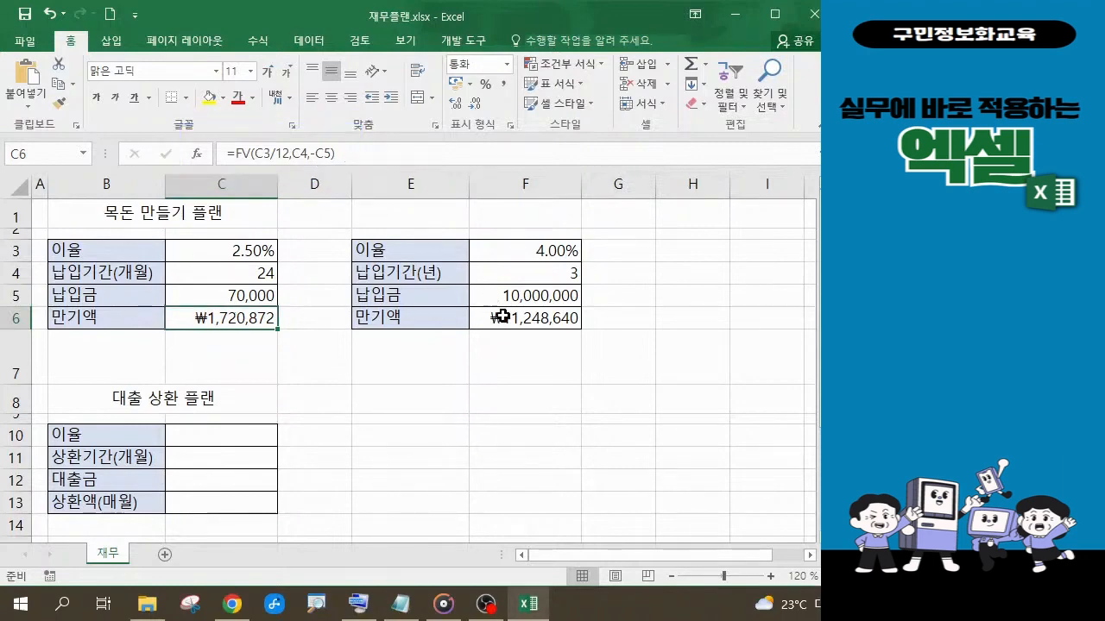
left_click(520, 320)
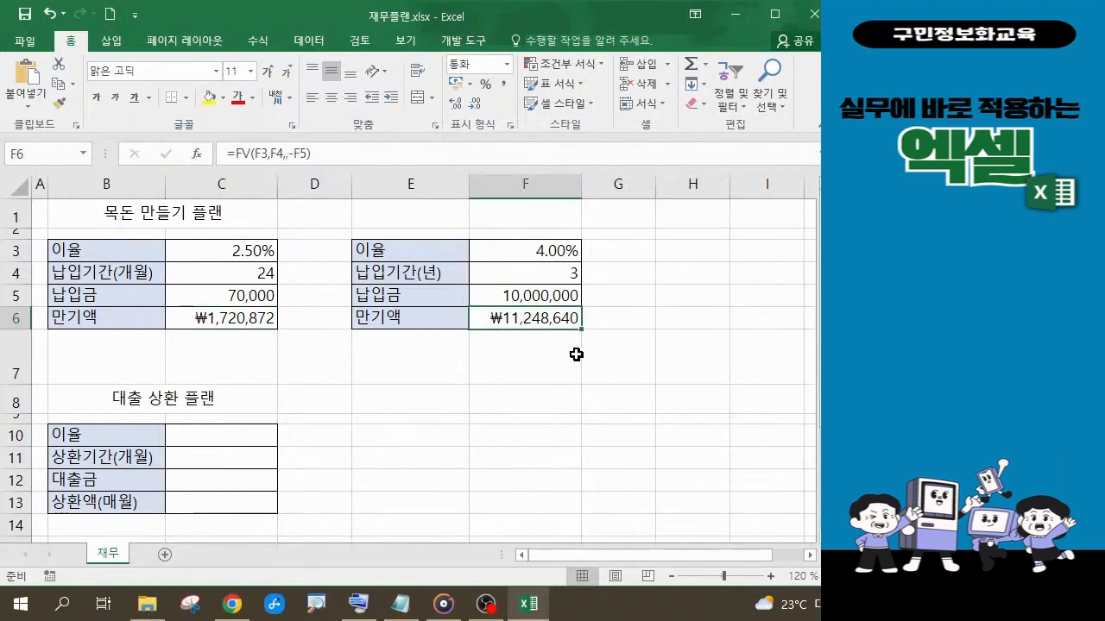
type("R")
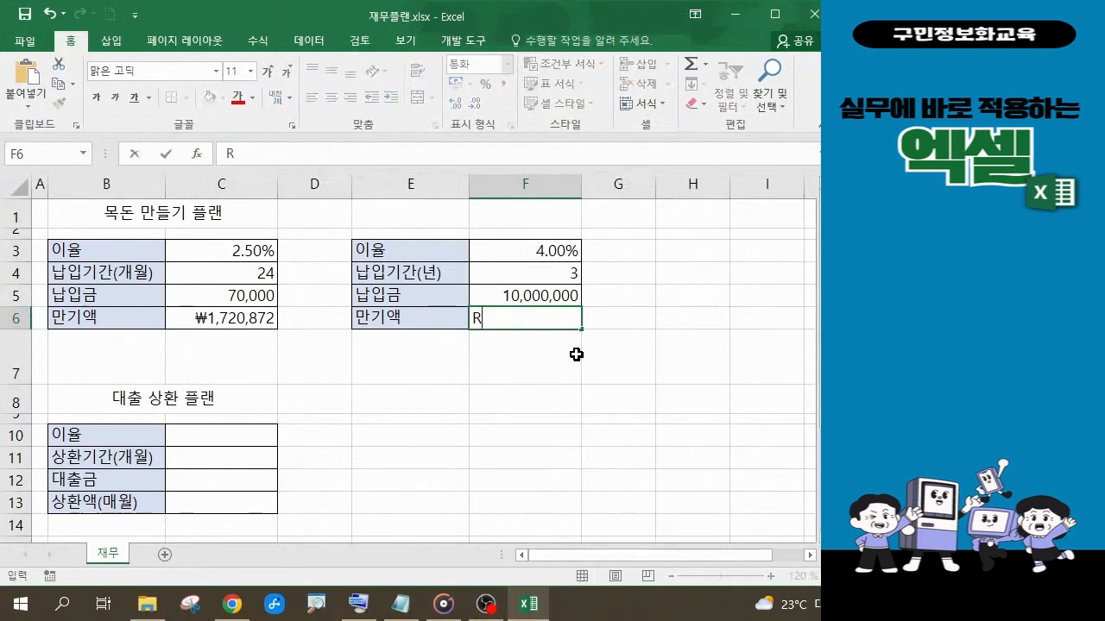
key("BackSpace")
left_click(50, 14)
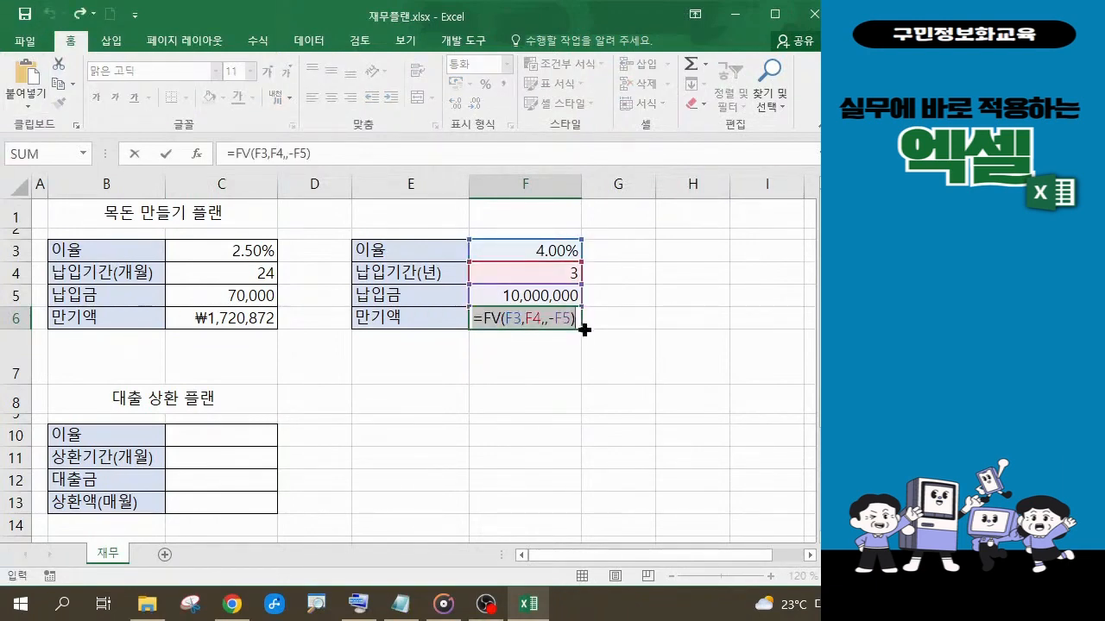
left_click(340, 156)
key("Return")
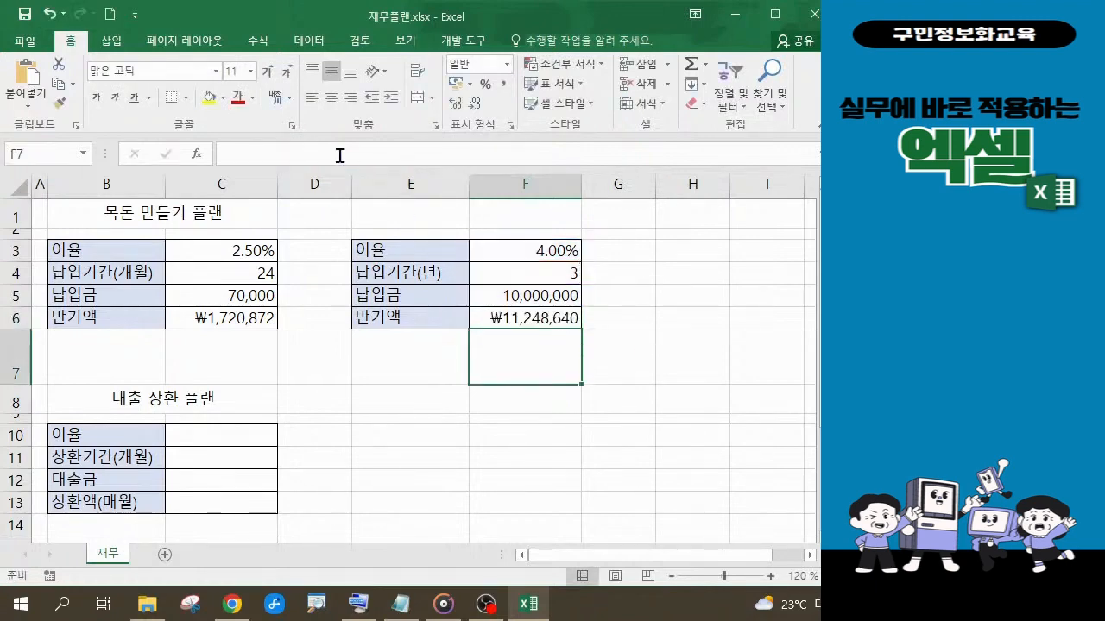
Examine the FV formula behind the year-based plan's 만기액 in F6
left_click(550, 316)
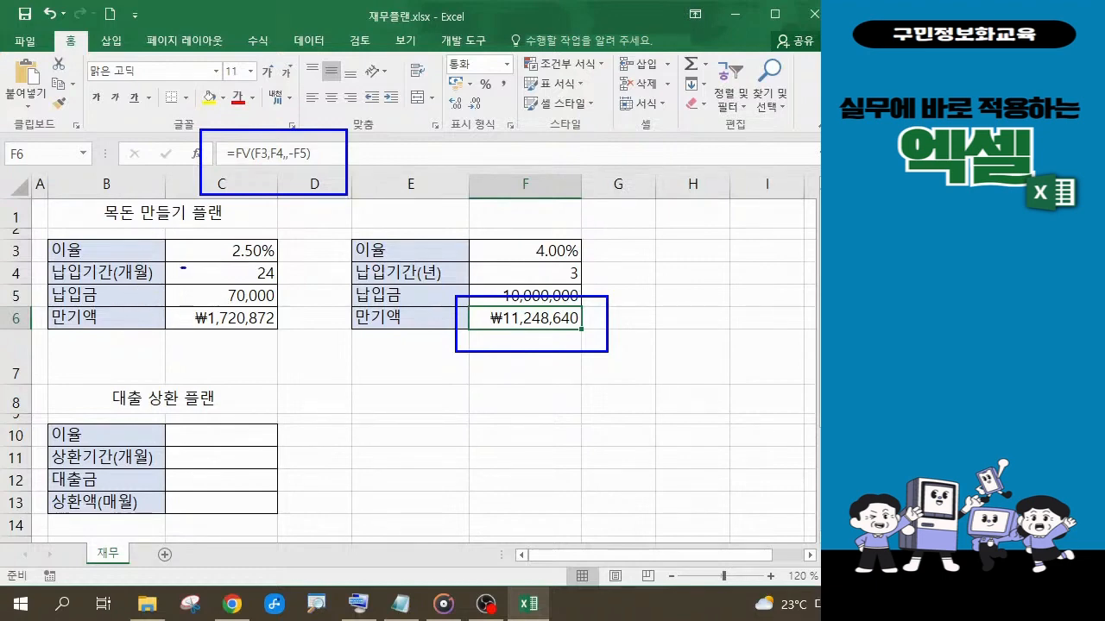
mouse_move(183, 269)
left_mouse_down()
mouse_move(183, 294)
mouse_move(198, 297)
mouse_move(226, 276)
mouse_move(214, 306)
left_mouse_up()
mouse_move(565, 385)
left_mouse_down()
mouse_move(561, 401)
mouse_move(571, 387)
mouse_move(592, 423)
left_mouse_up()
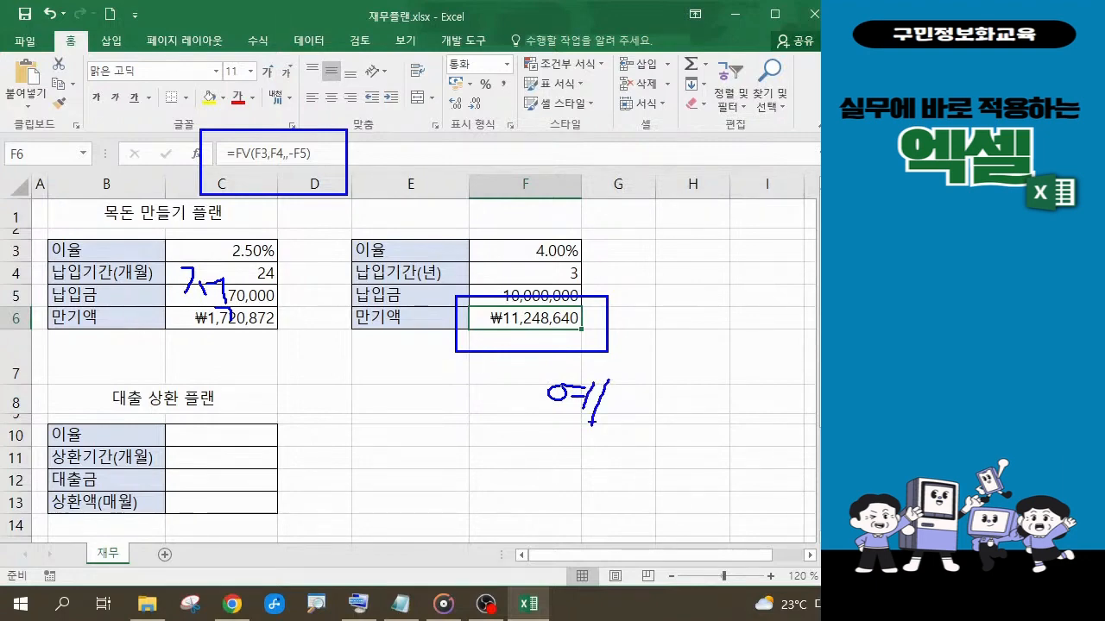
key("Escape")
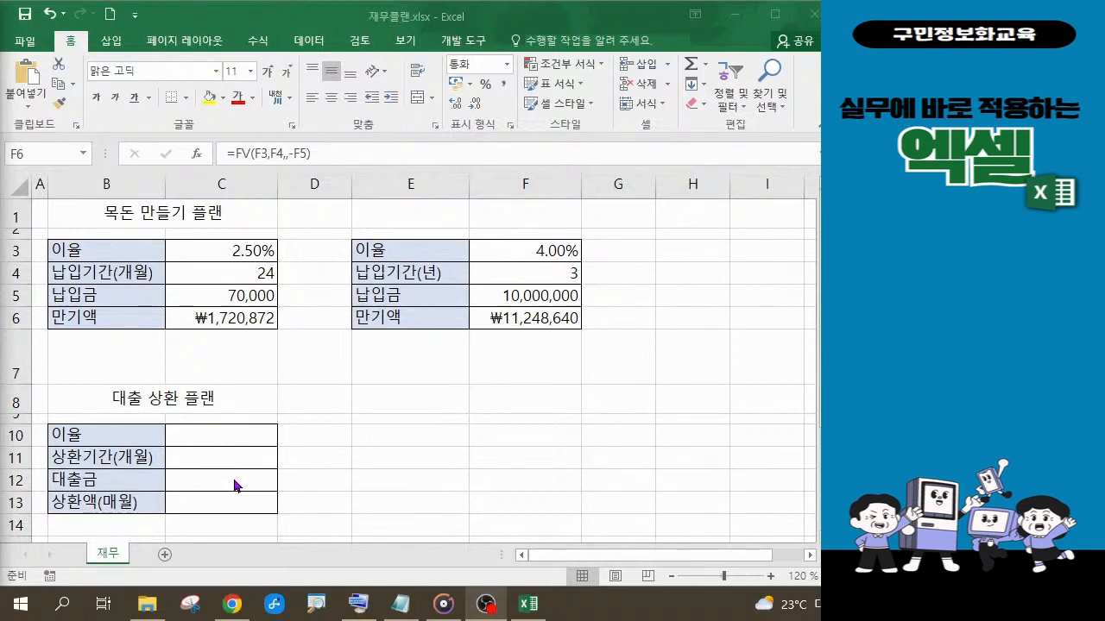
Fill in the 대출 상환 플랜 table with 이율 3.6% in C10, 상환기간 36 in C11 and 대출금 5,000,000 in C12
left_click(221, 434)
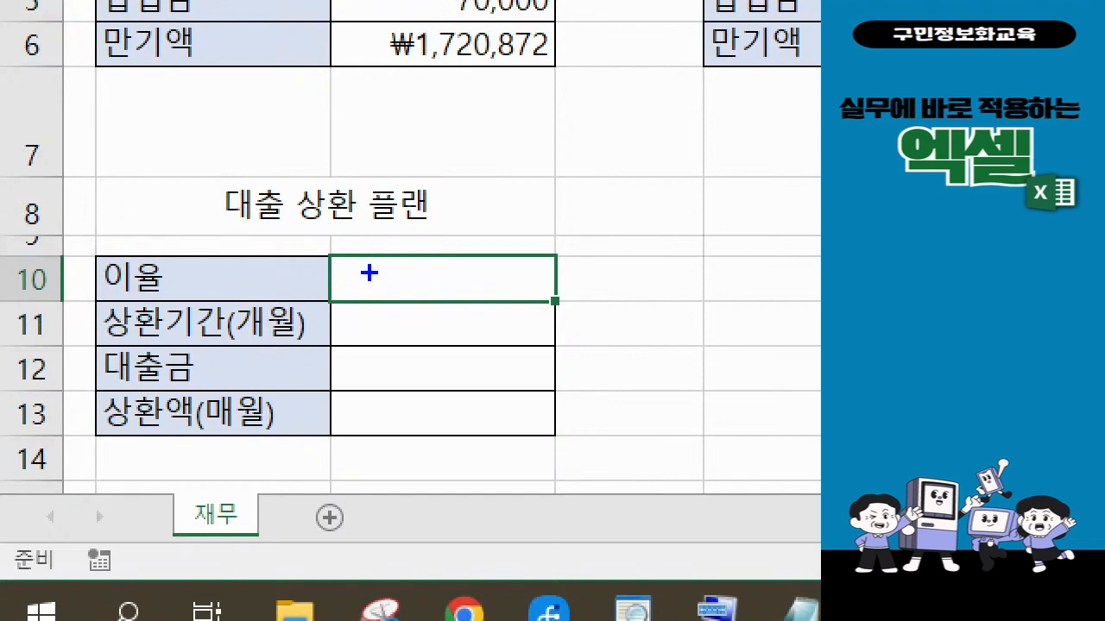
mouse_move(328, 255)
left_mouse_down()
mouse_move(389, 271)
mouse_move(512, 374)
mouse_move(561, 393)
left_mouse_up()
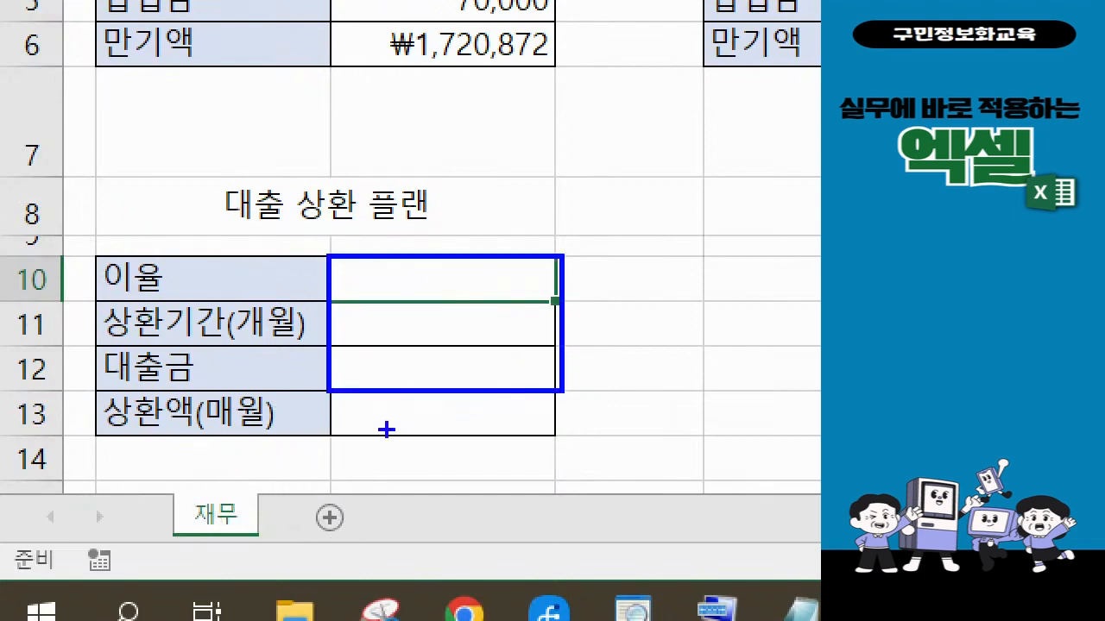
mouse_move(334, 411)
left_mouse_down()
mouse_move(351, 411)
mouse_move(356, 455)
left_mouse_up()
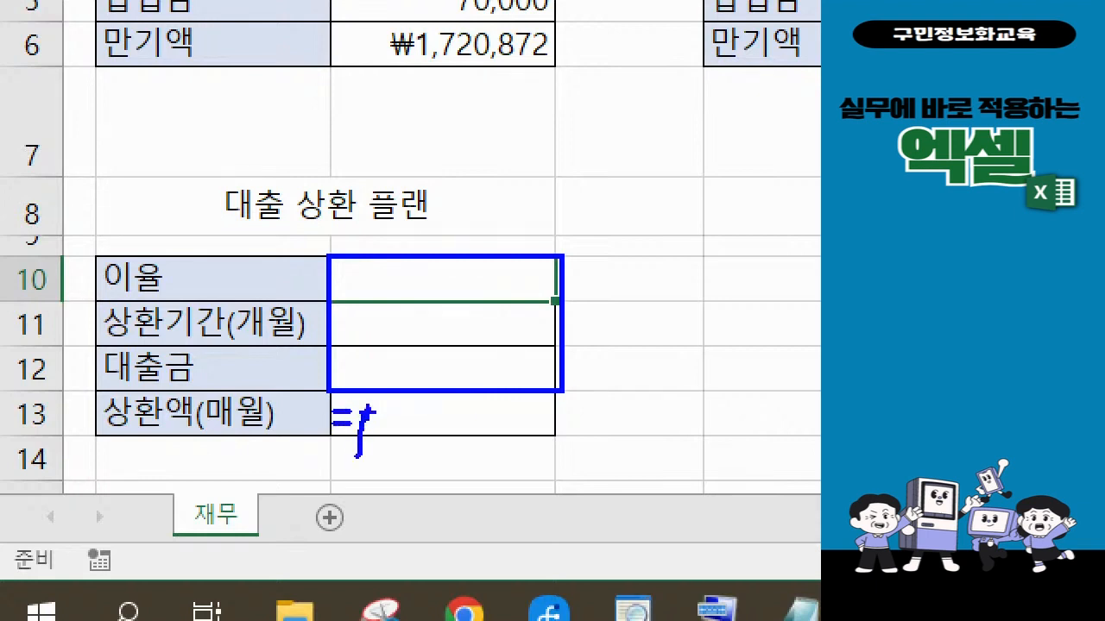
mouse_move(364, 410)
left_mouse_down()
mouse_move(363, 428)
mouse_move(390, 434)
left_mouse_up()
mouse_move(384, 426)
left_mouse_down()
mouse_move(383, 442)
mouse_move(397, 412)
mouse_move(411, 411)
mouse_move(416, 432)
mouse_move(446, 410)
mouse_move(429, 447)
left_mouse_up()
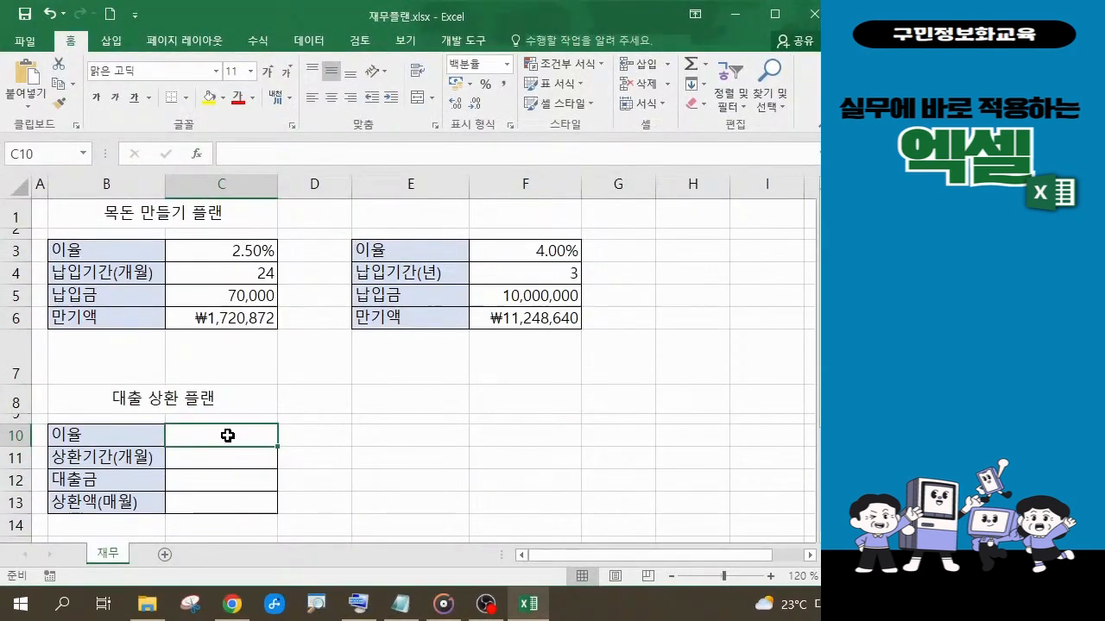
type("3.6%")
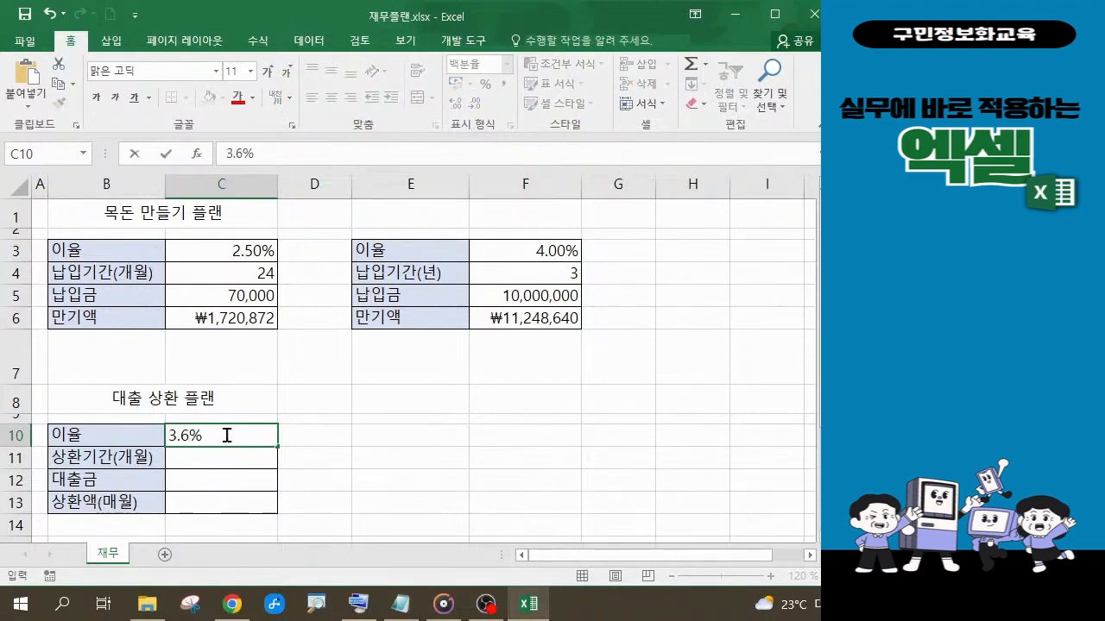
key("Return")
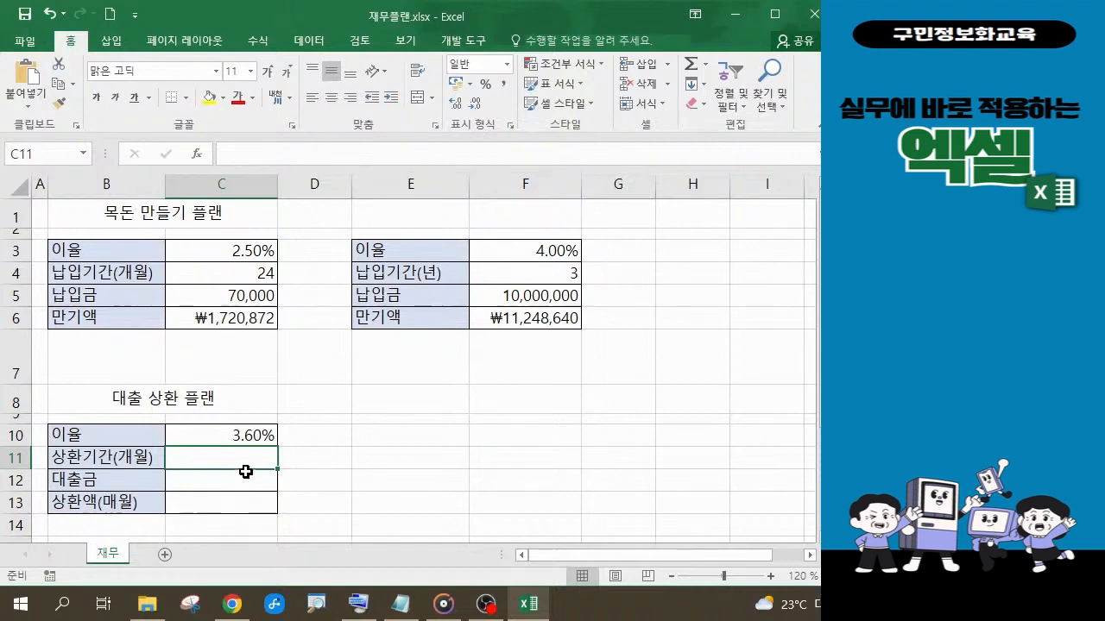
type("36")
key("Return")
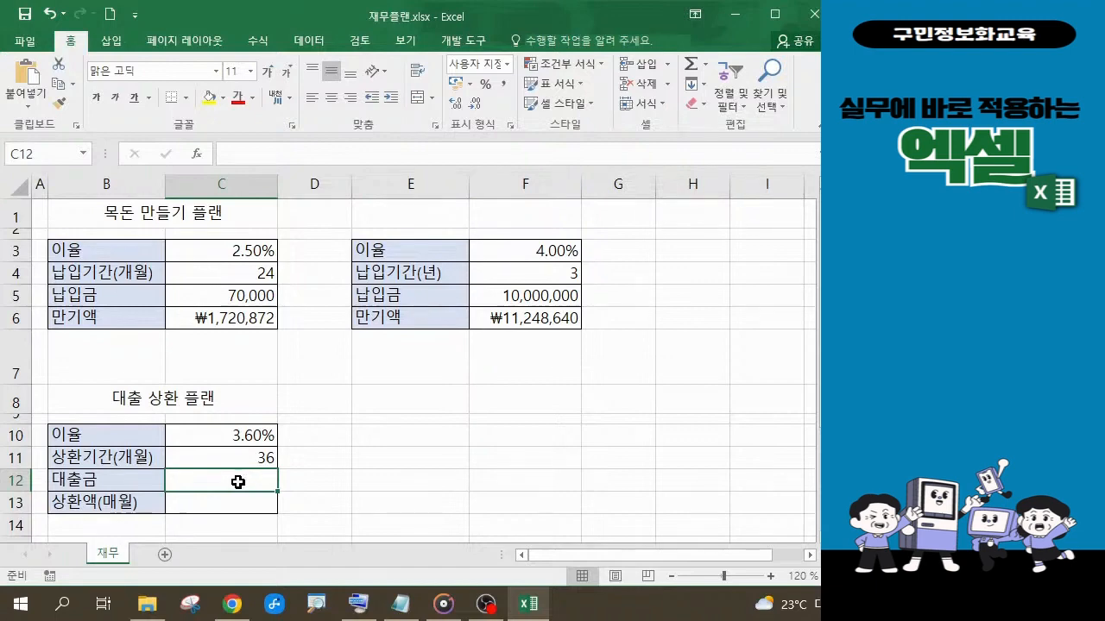
type("5,000,0")
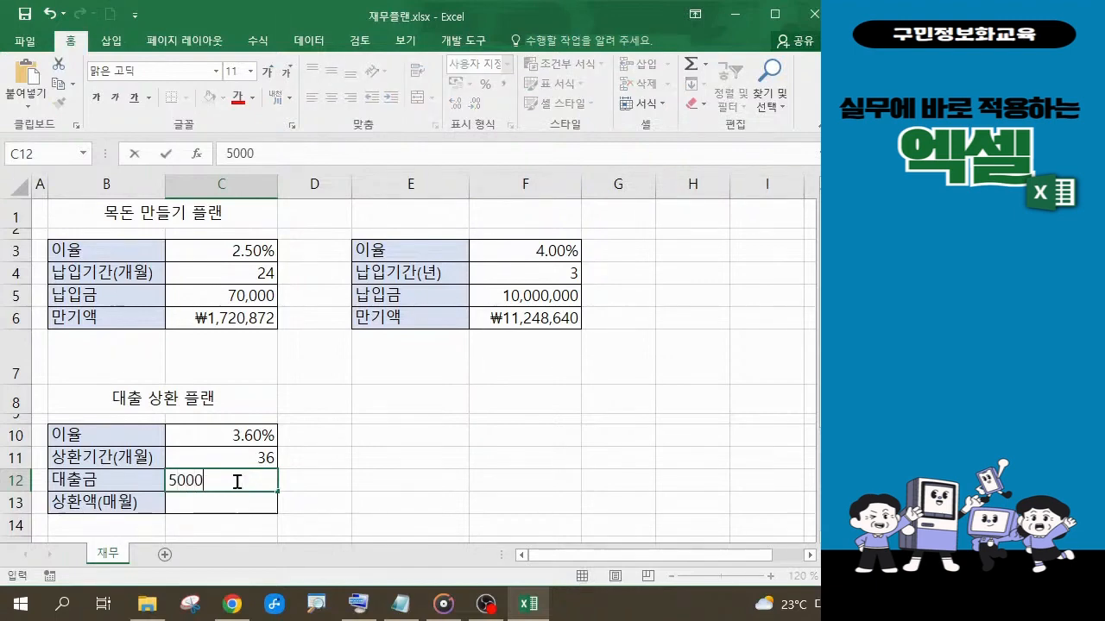
type("000")
key("Return")
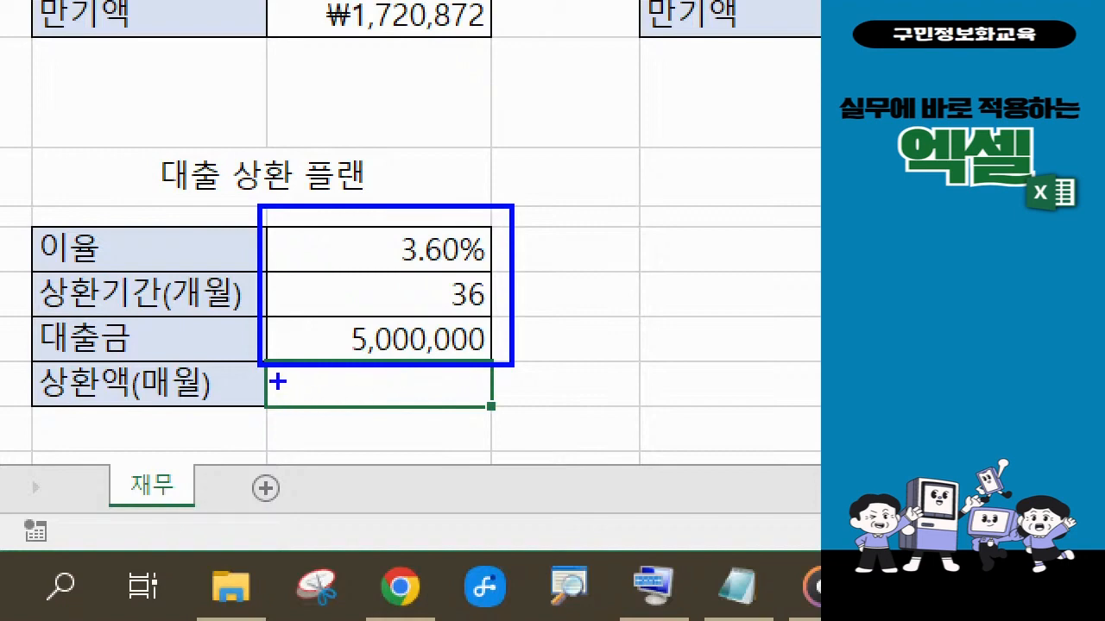
left_click_drag(277, 396, 296, 396)
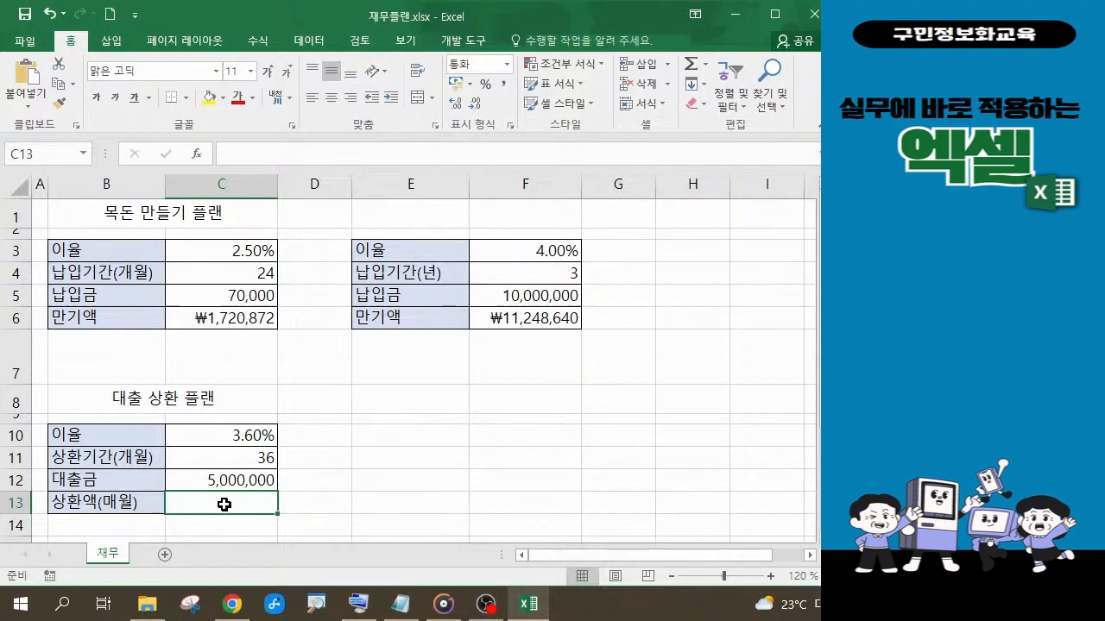
Start a PMT function in C13 for the monthly 상환액 and open its function arguments beside the loan table
type("=")
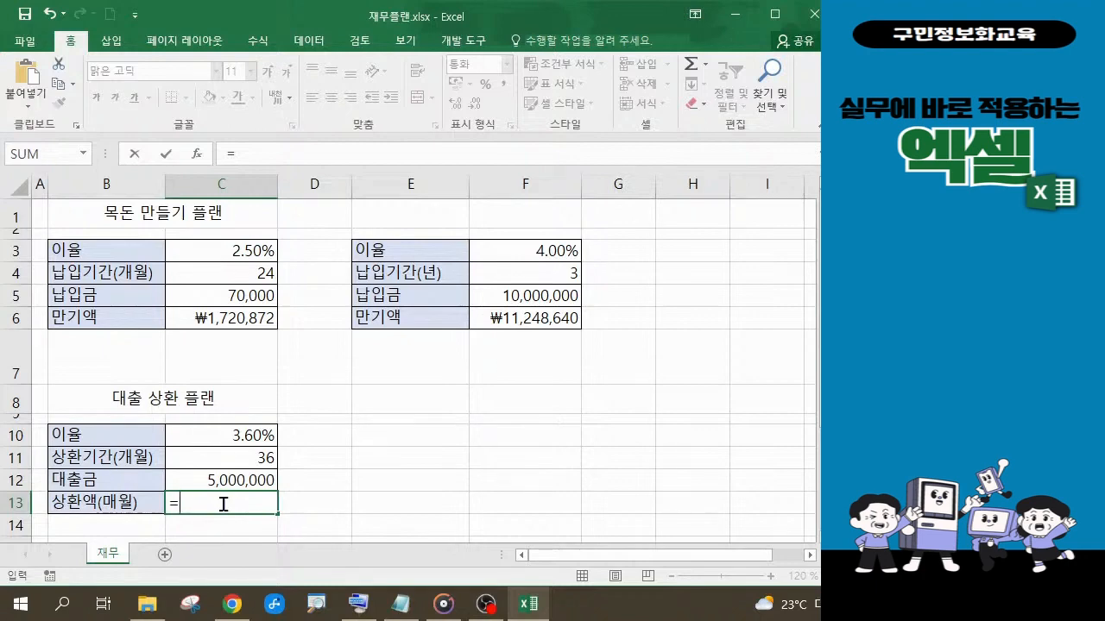
type("P")
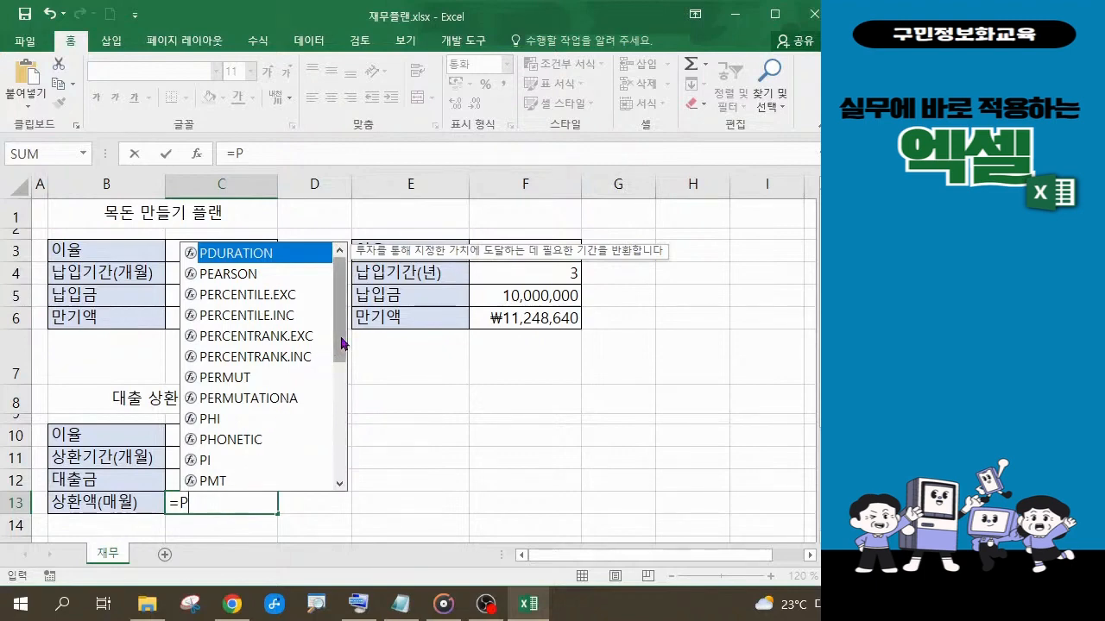
left_click_drag(341, 346, 343, 380)
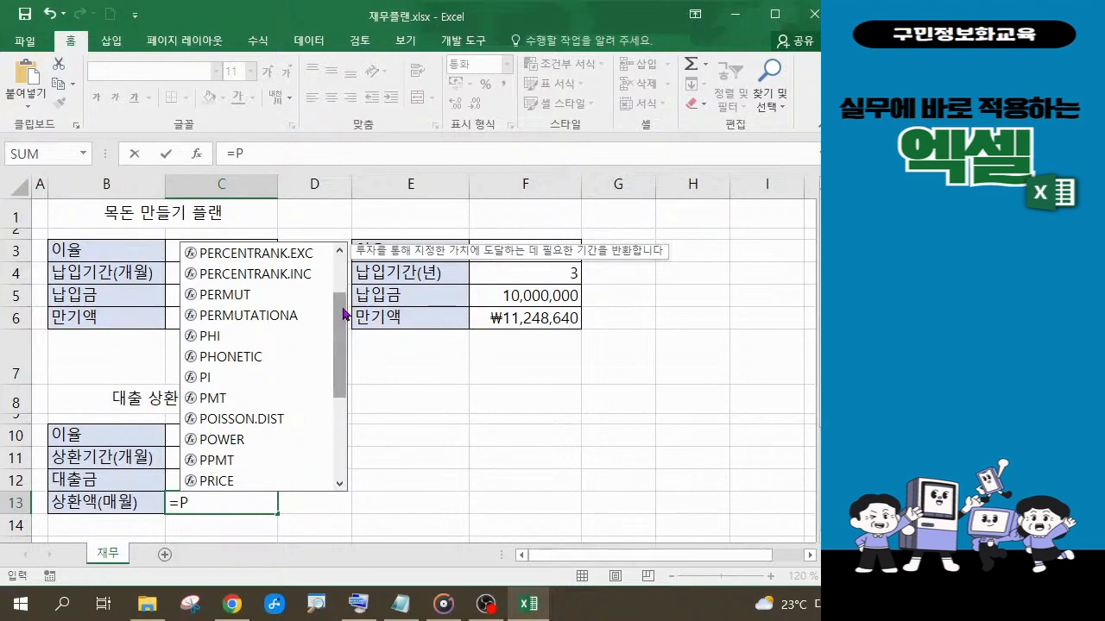
left_click(221, 400)
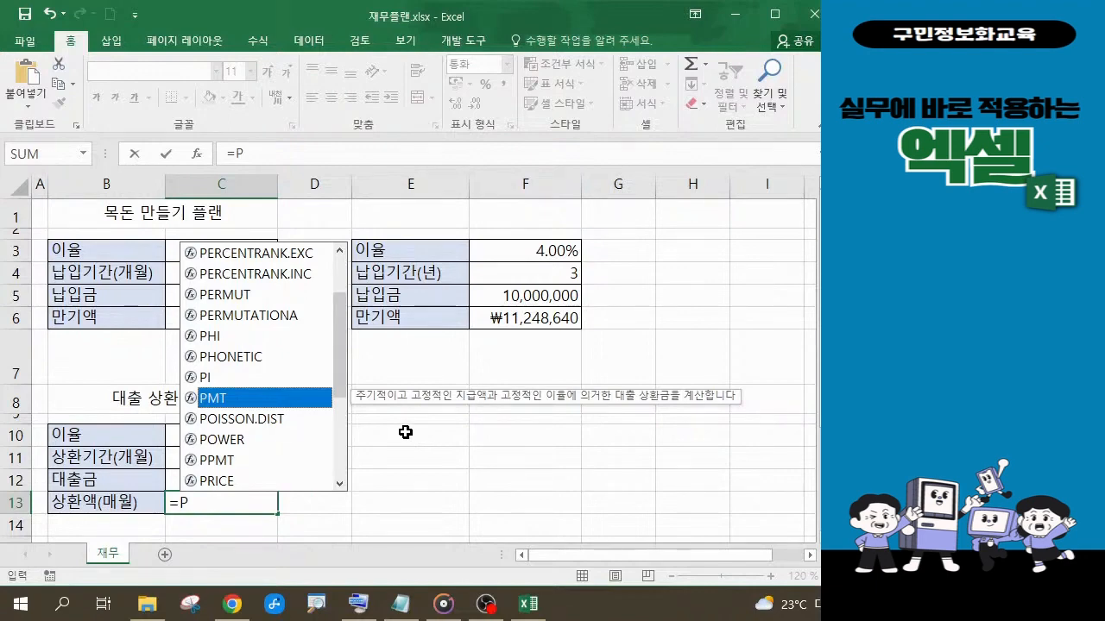
double_click(276, 408)
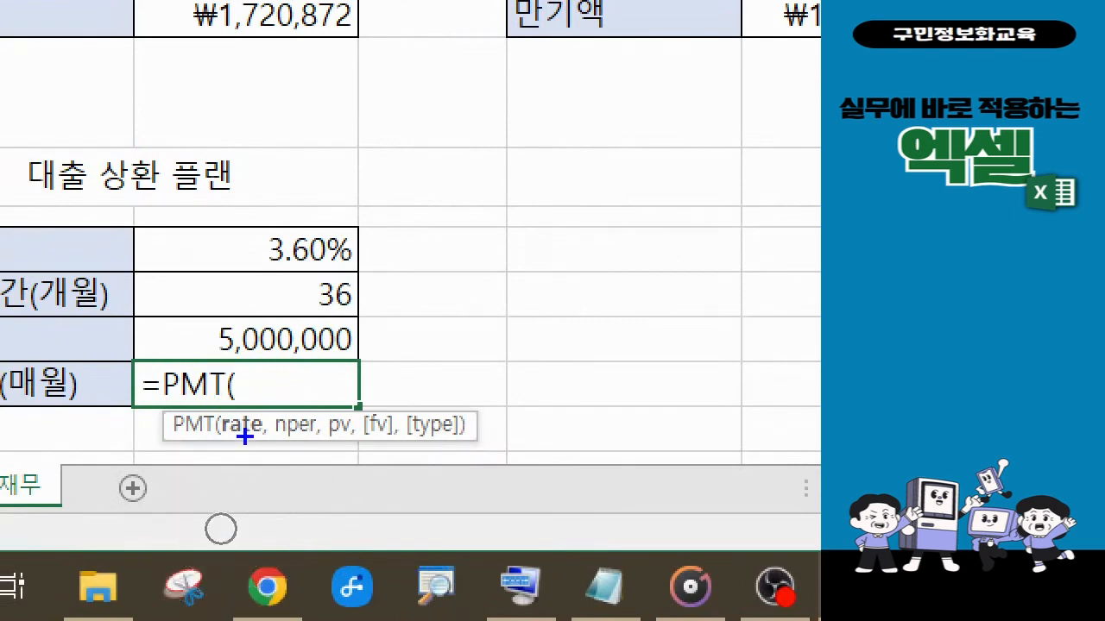
left_click_drag(232, 466, 243, 438)
left_click_drag(281, 471, 297, 439)
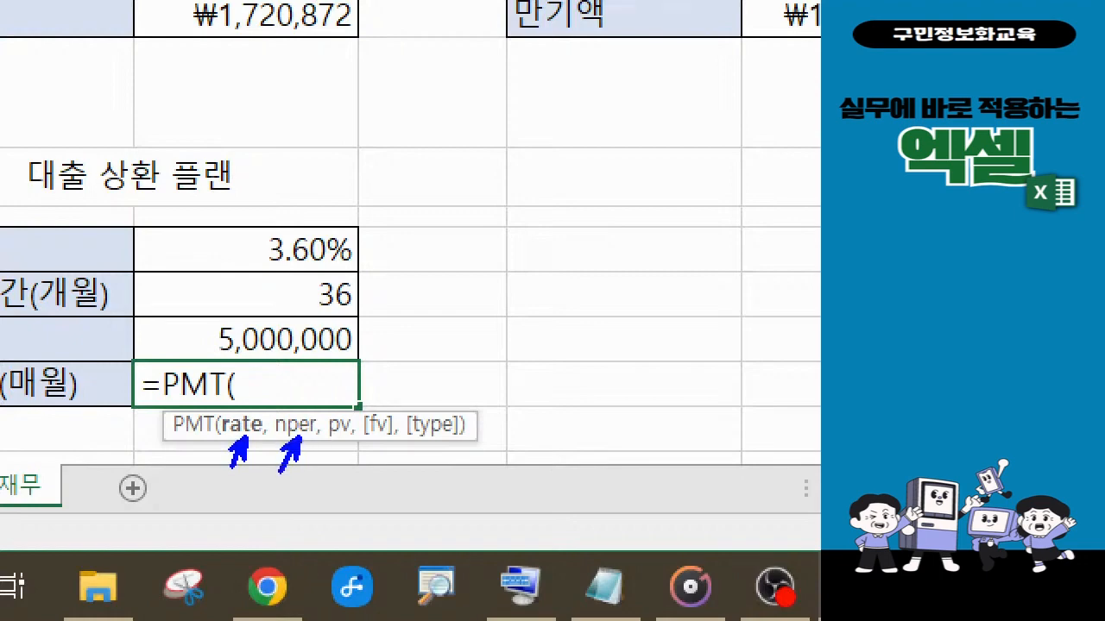
left_click_drag(339, 470, 346, 438)
key("Escape")
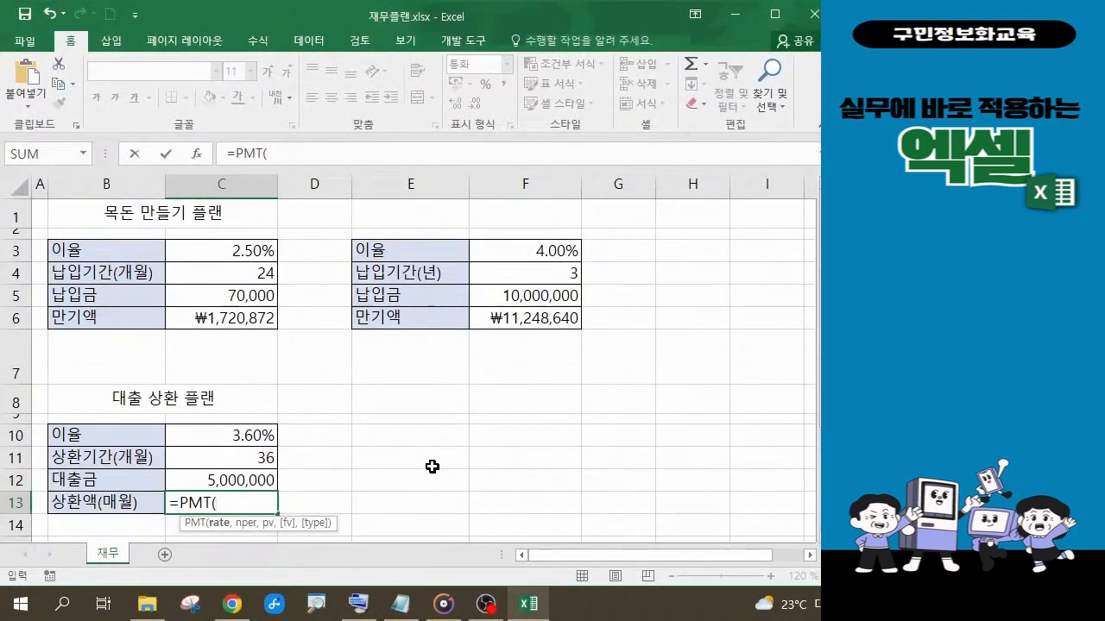
key("ctrl+a")
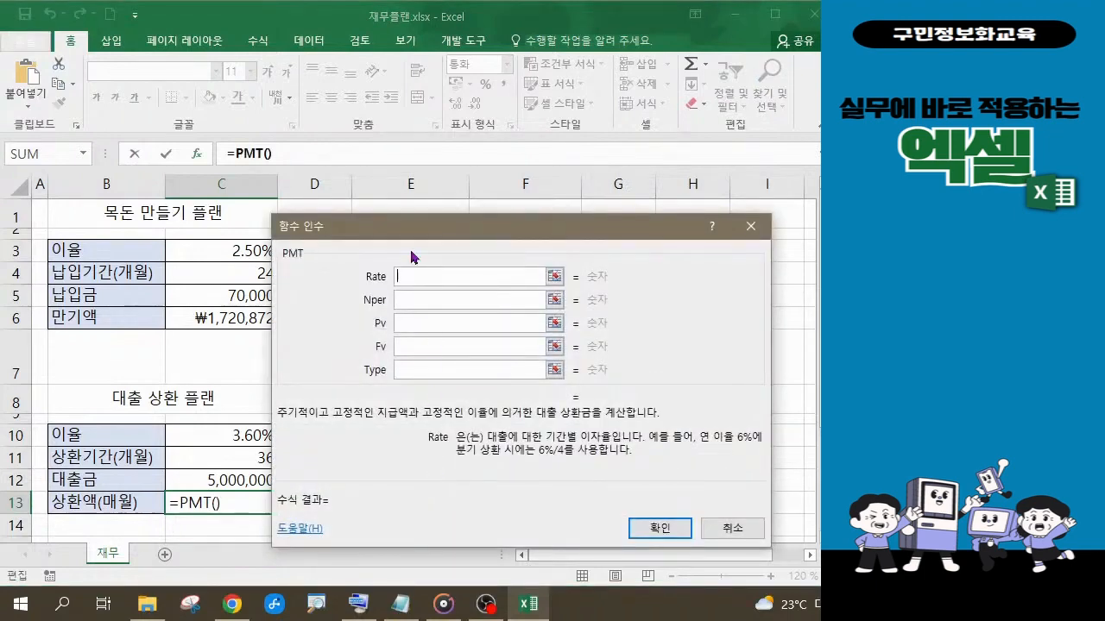
left_click_drag(391, 228, 423, 203)
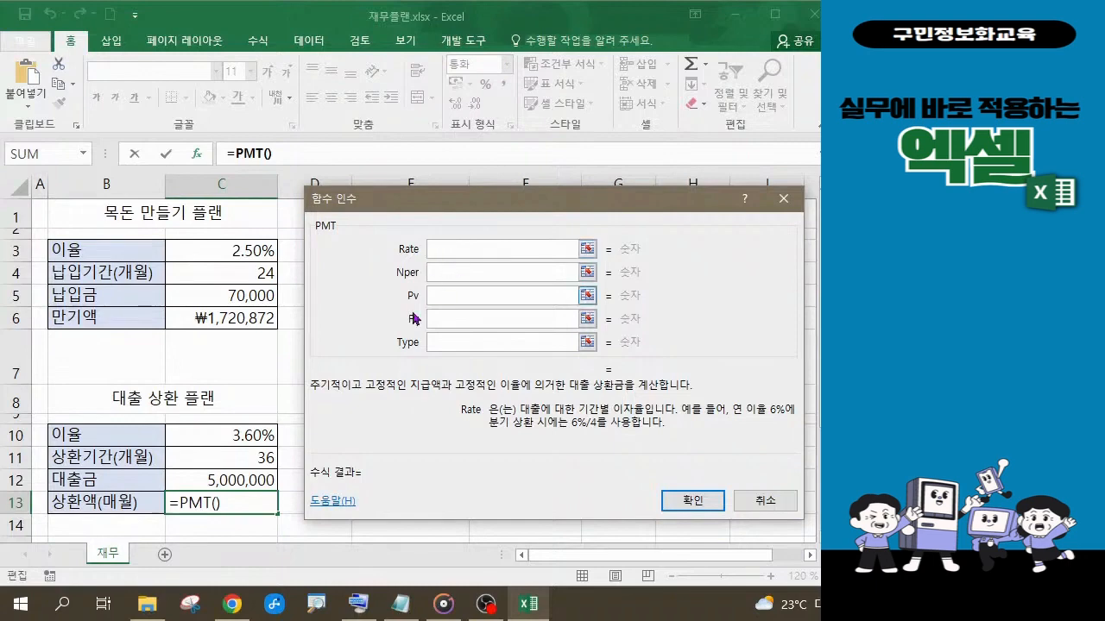
Complete the PMT function in C13 with Rate C10/12, Nper C11 and Pv C12
left_click(249, 438)
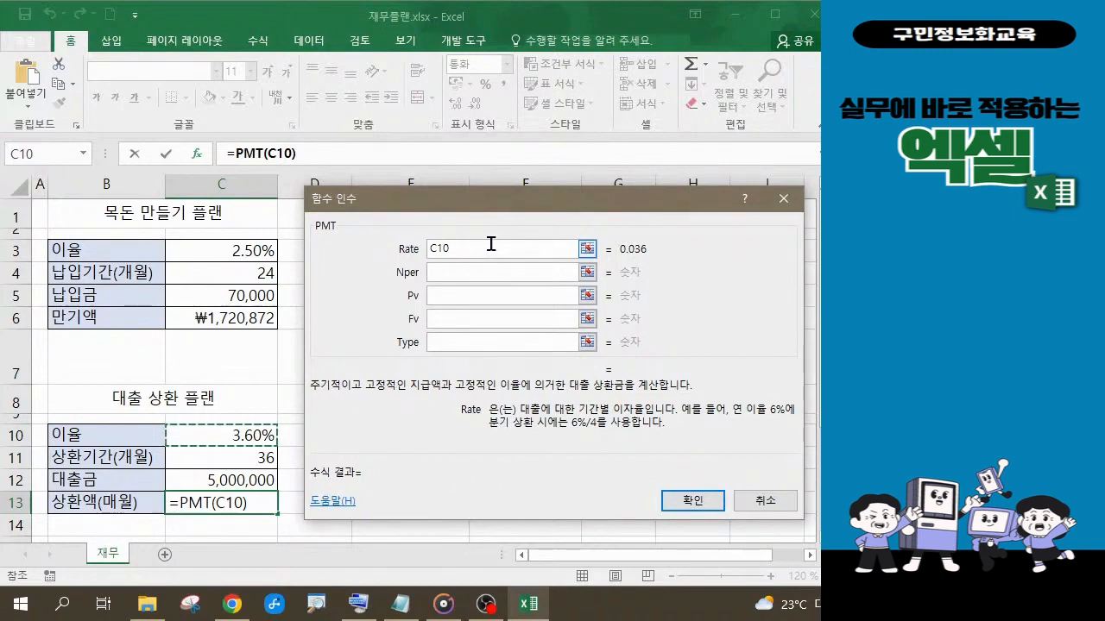
type("/12")
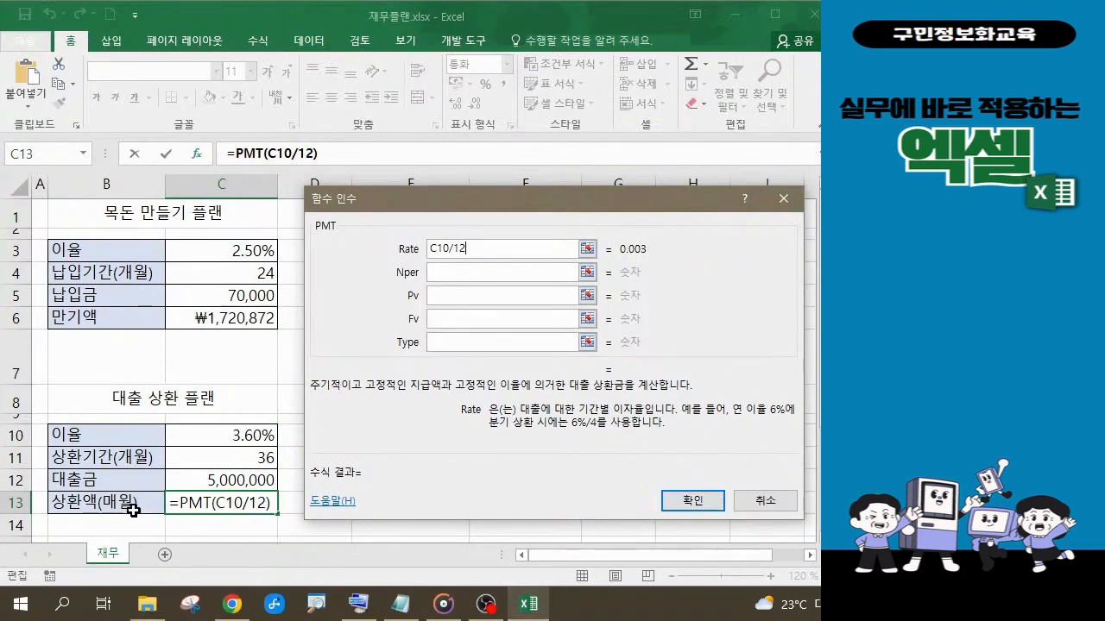
left_click(454, 272)
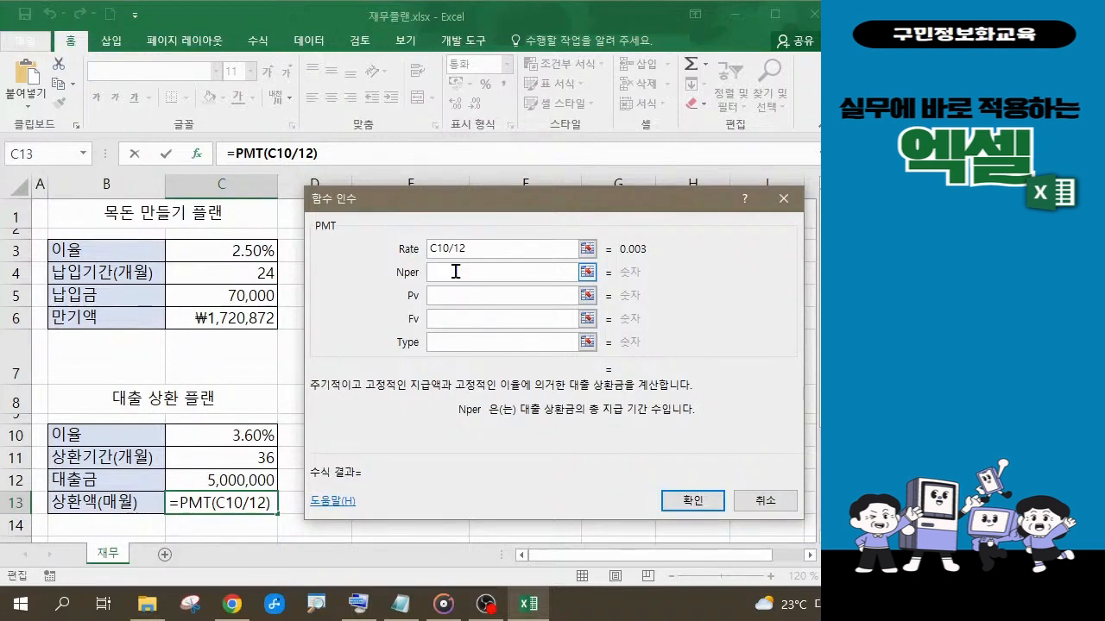
left_click(258, 461)
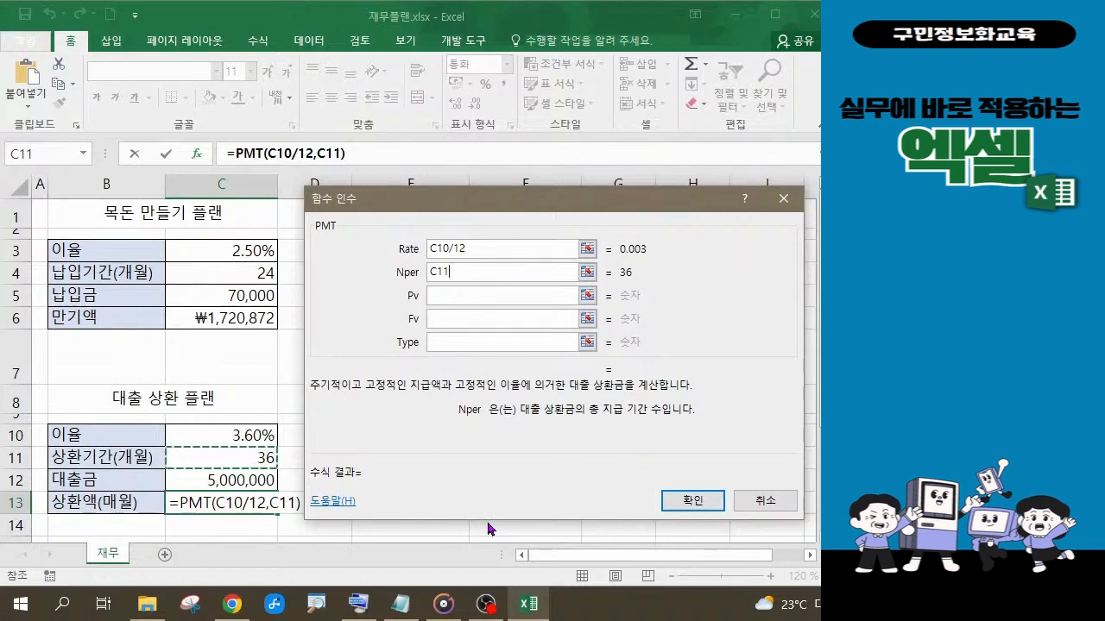
left_click(440, 295)
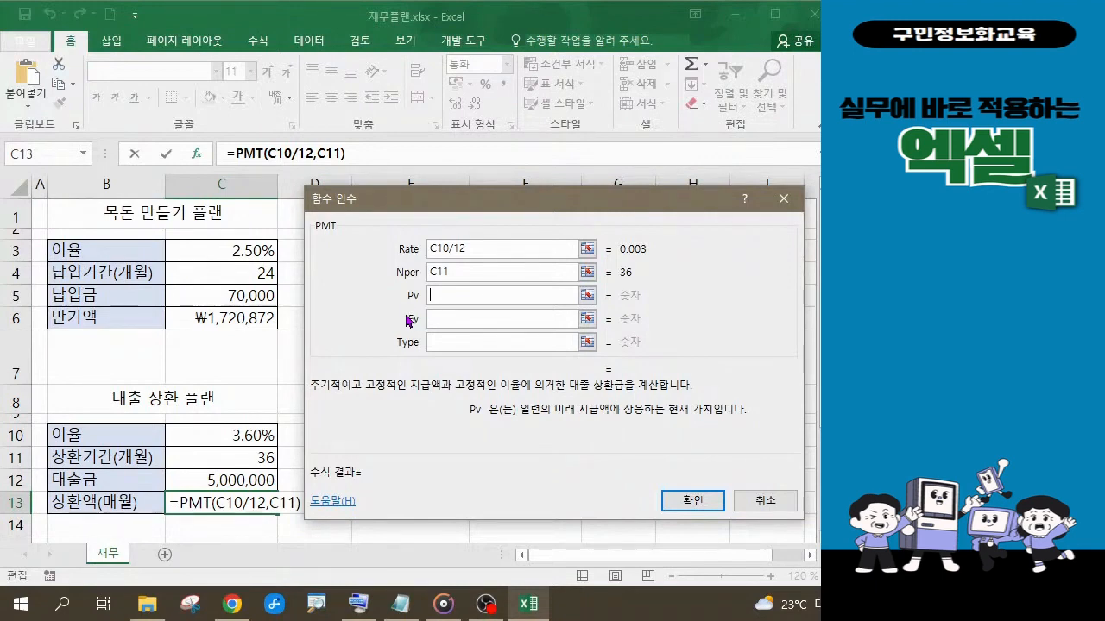
left_click(249, 481)
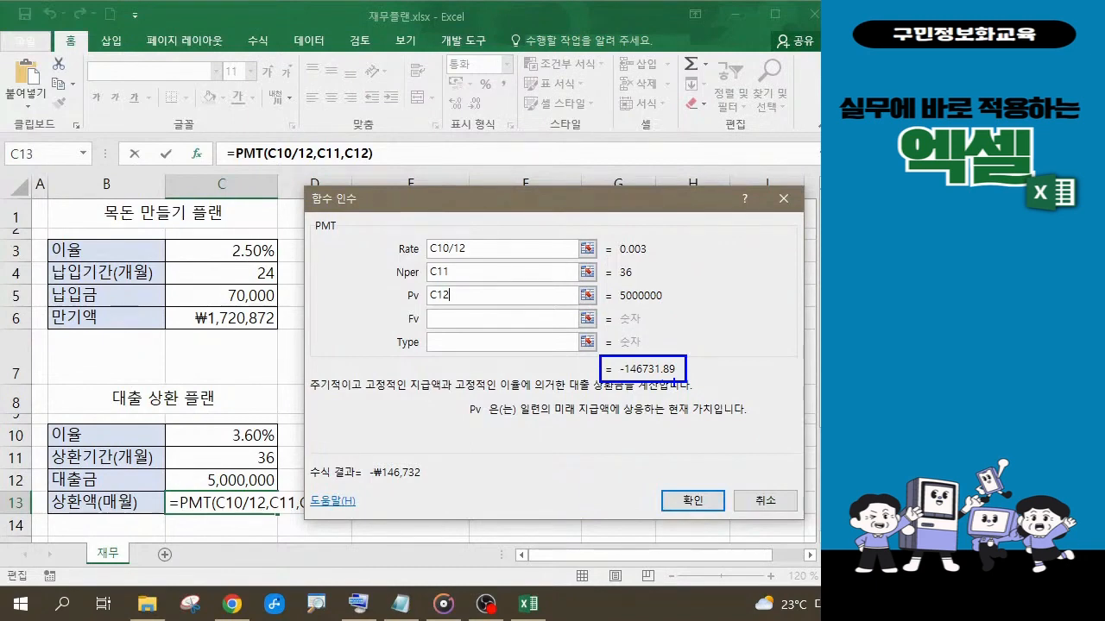
left_click(677, 509)
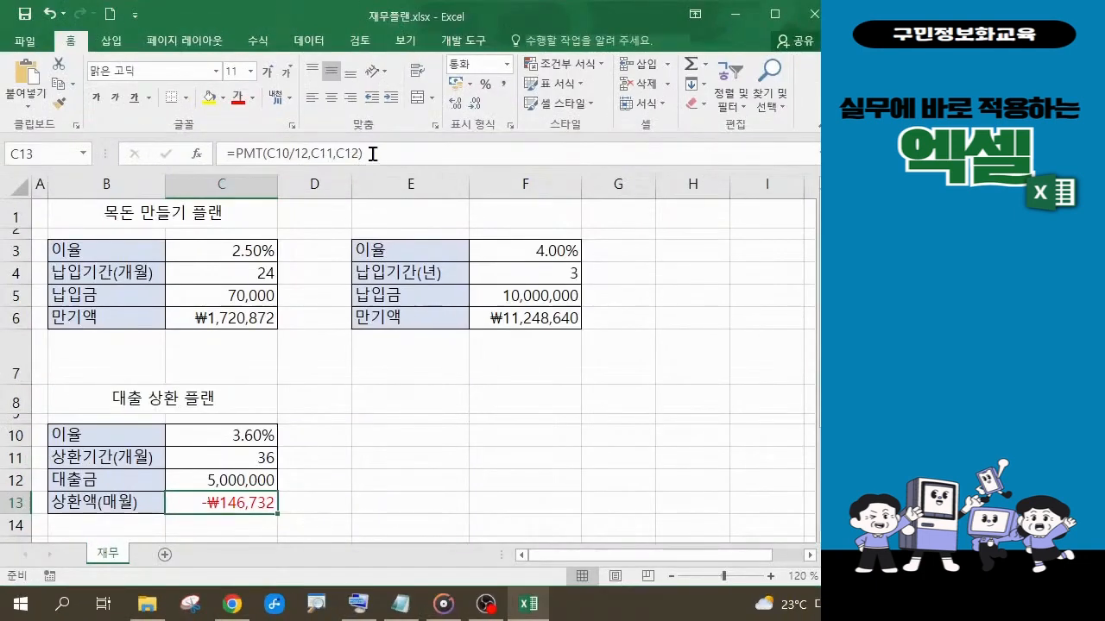
Copy the full PMT formula text from C13 and finish editing the cell with its formula intact
left_click(374, 153)
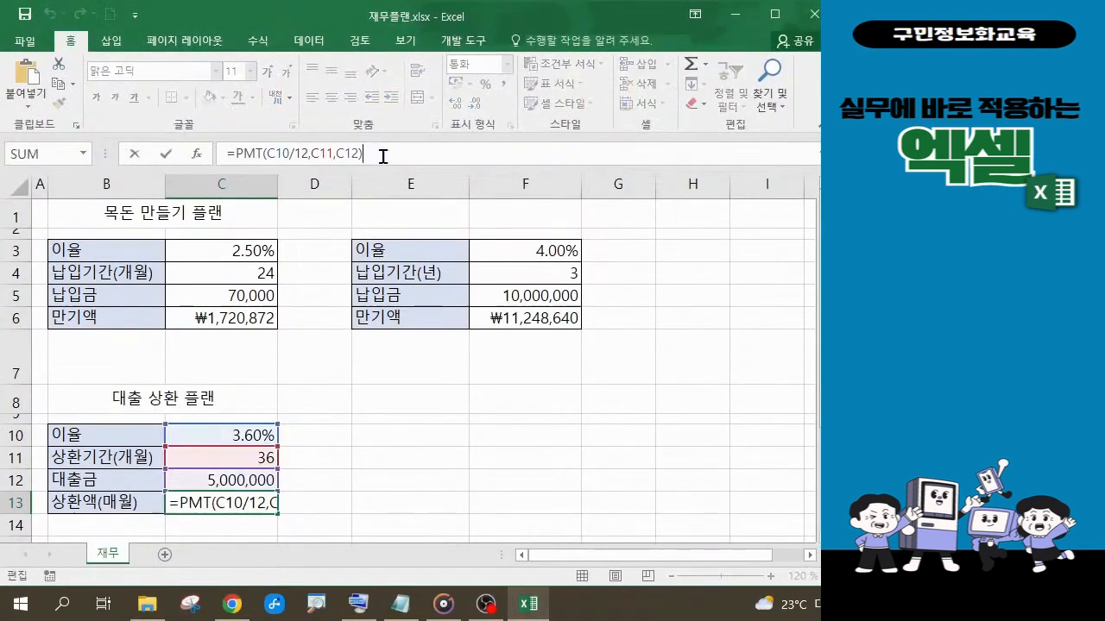
left_click_drag(376, 153, 222, 153)
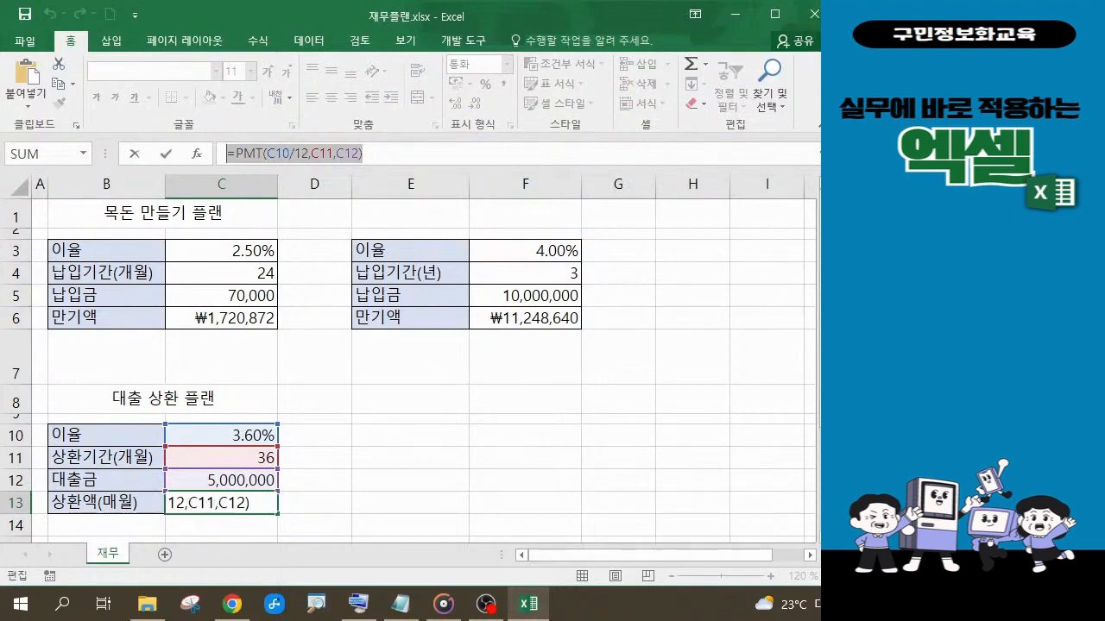
key("alt+Tab")
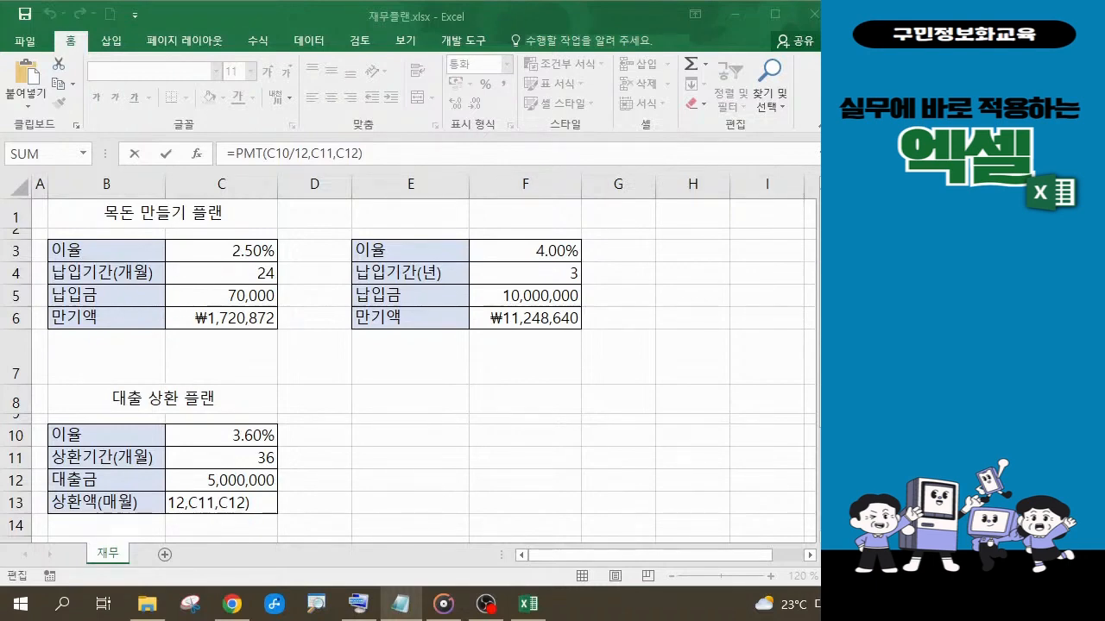
left_click(366, 154)
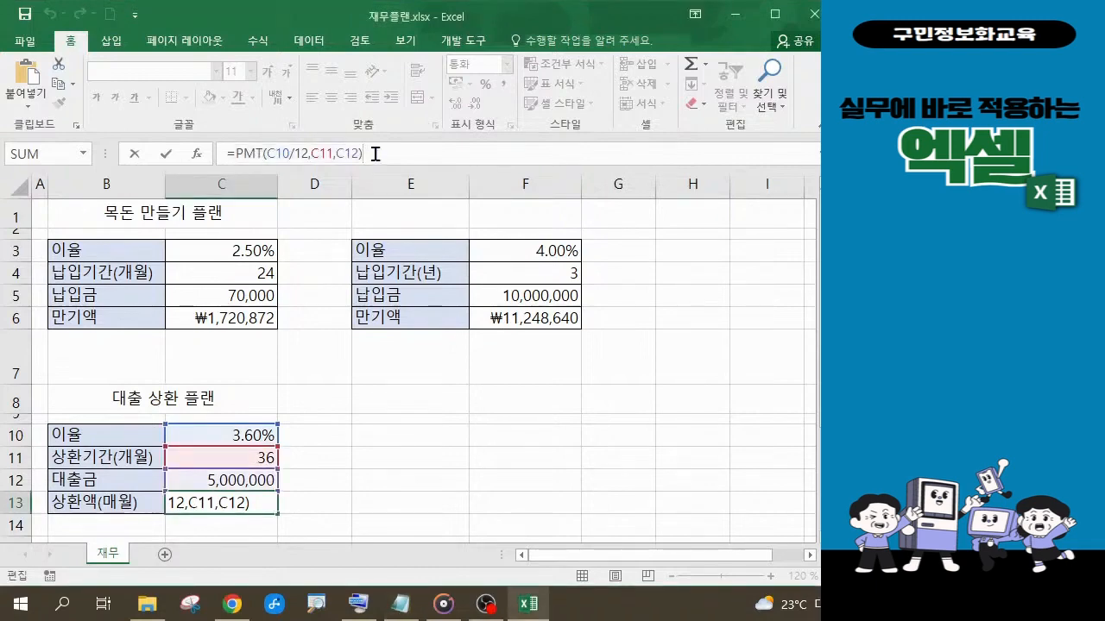
key("Return")
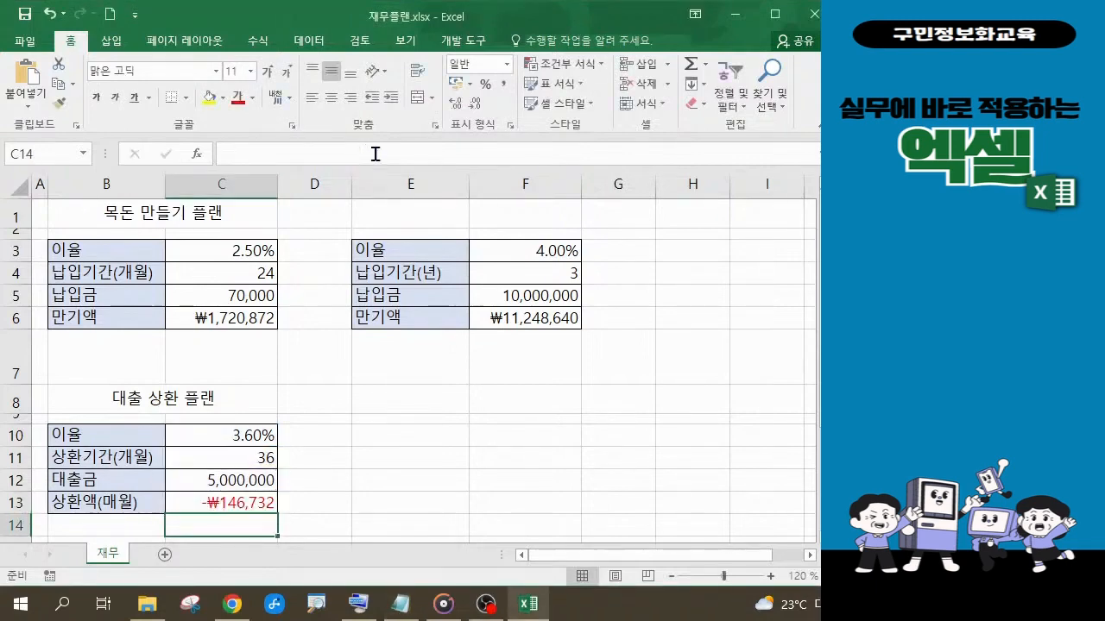
left_click(229, 502)
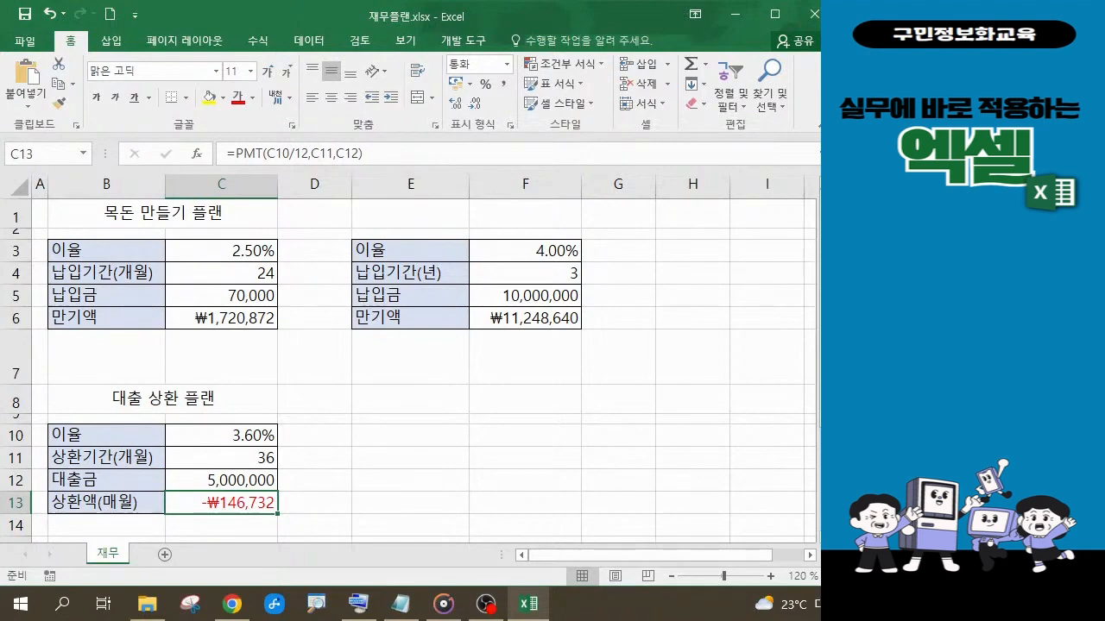
key("F2")
key("Escape")
type("C")
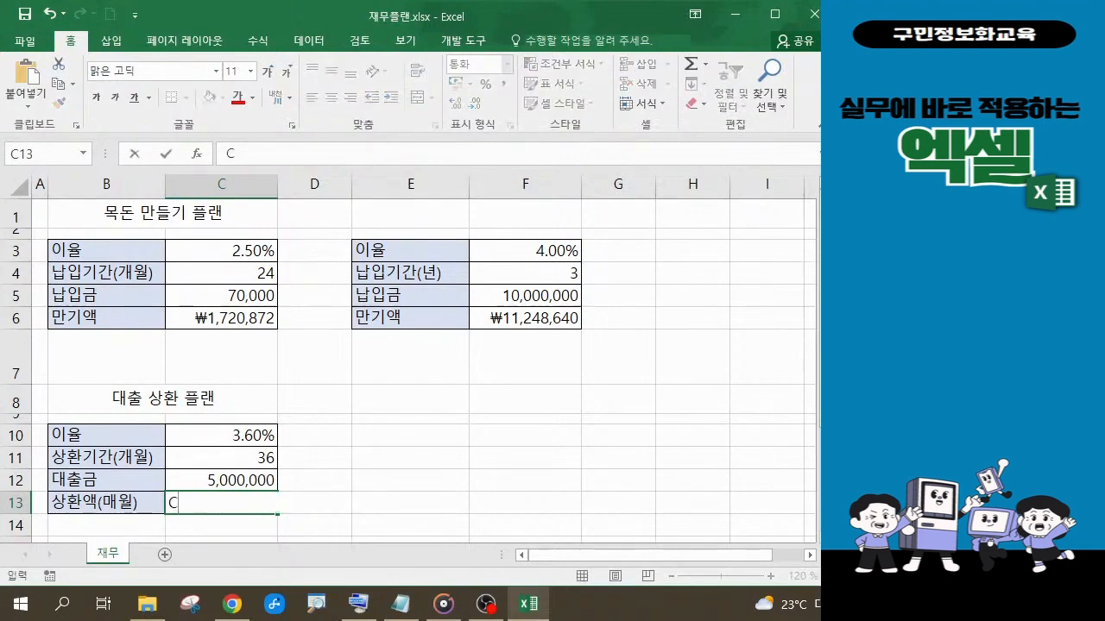
type("13셀")
key("BackSpace")
key("BackSpace")
key("BackSpace")
key("BackSpace")
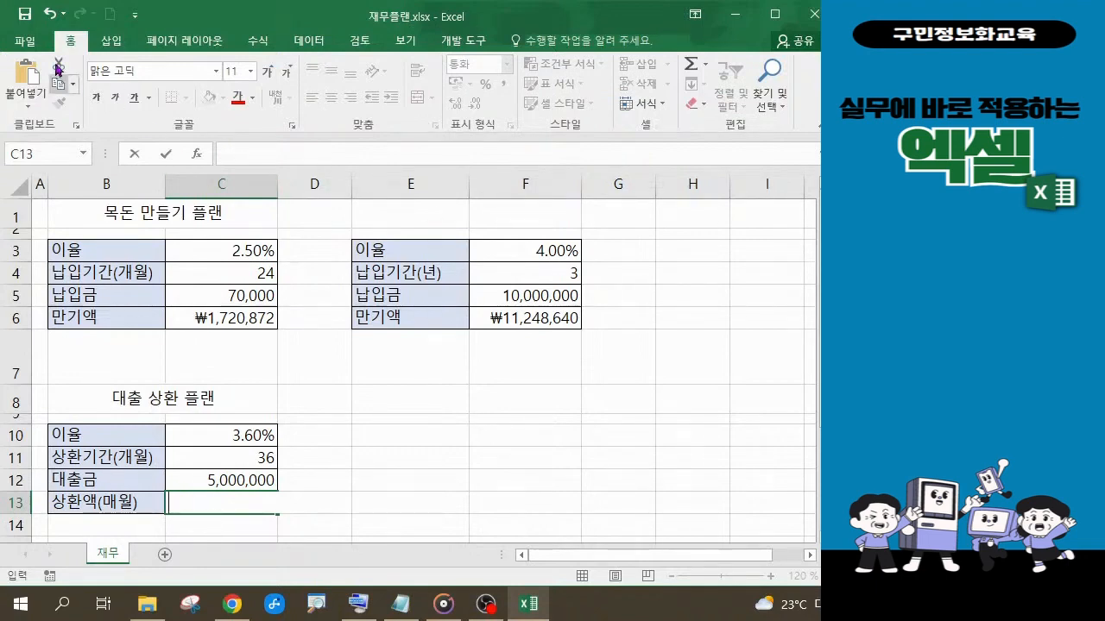
left_click(48, 18)
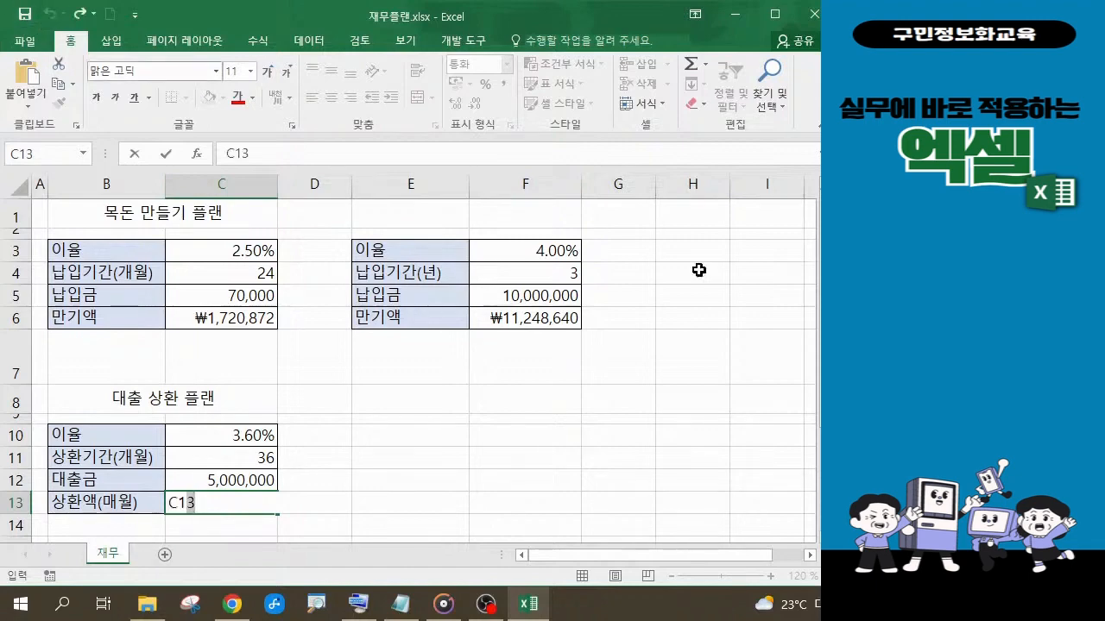
Replace the stray text in C13 with the copied formula =PMT(C10/12,C11,C12)
left_click(400, 603)
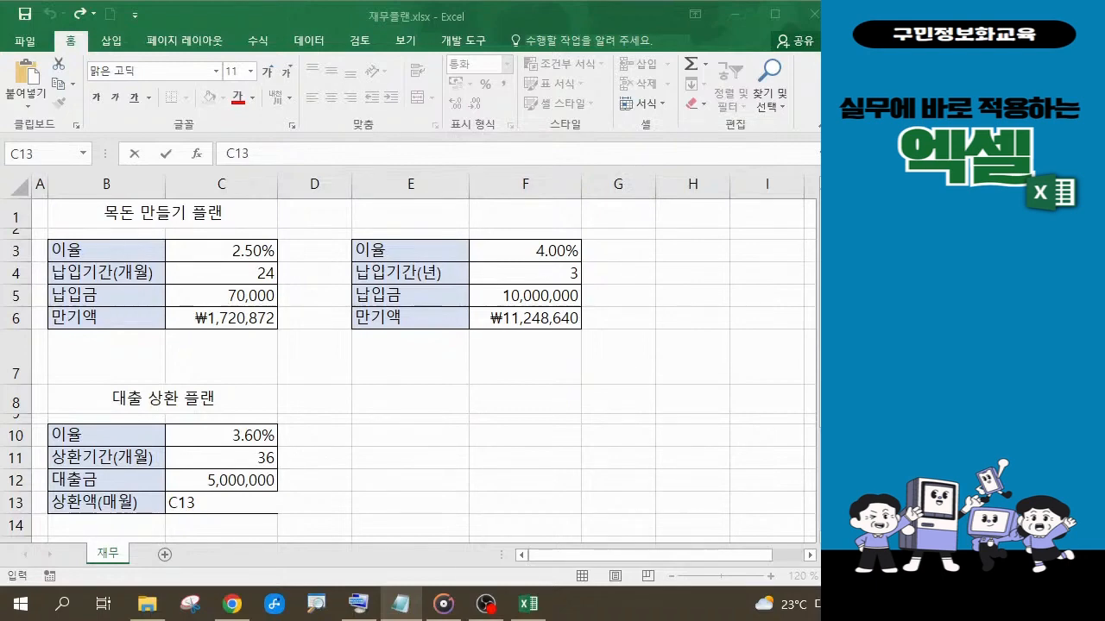
left_click(259, 152)
key("alt+Tab")
left_click(256, 149)
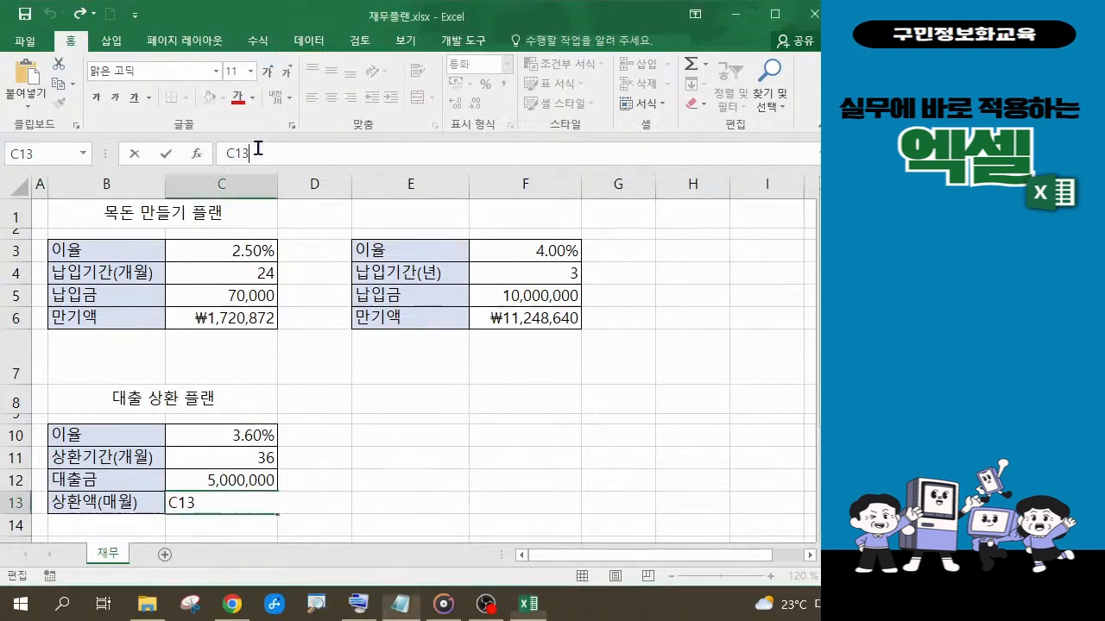
left_click_drag(226, 152, 248, 152)
key("ctrl+v")
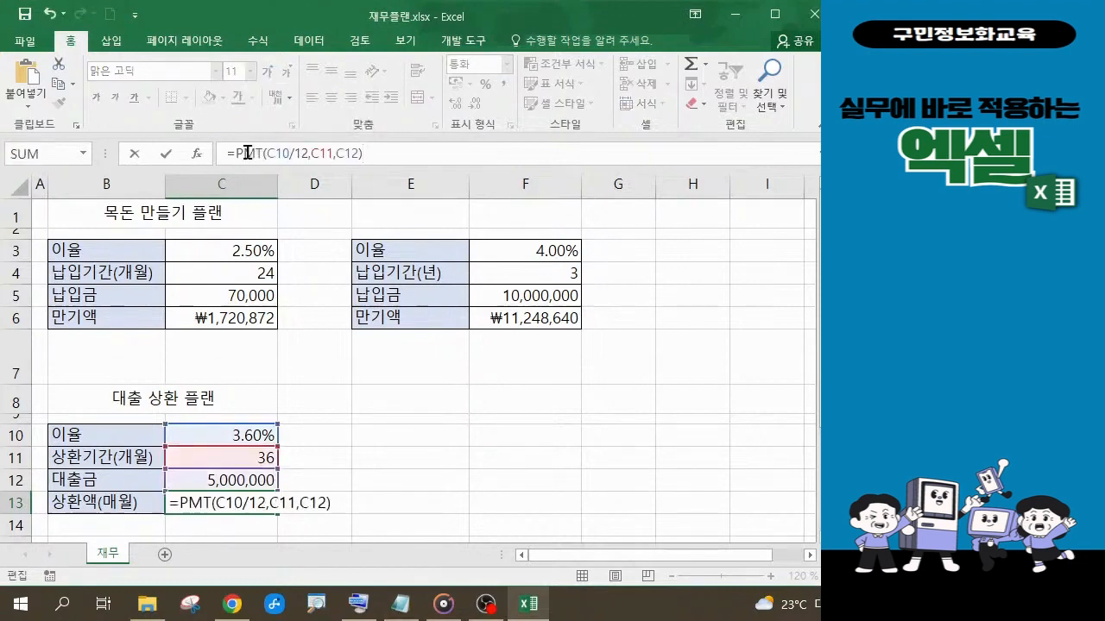
key("Return")
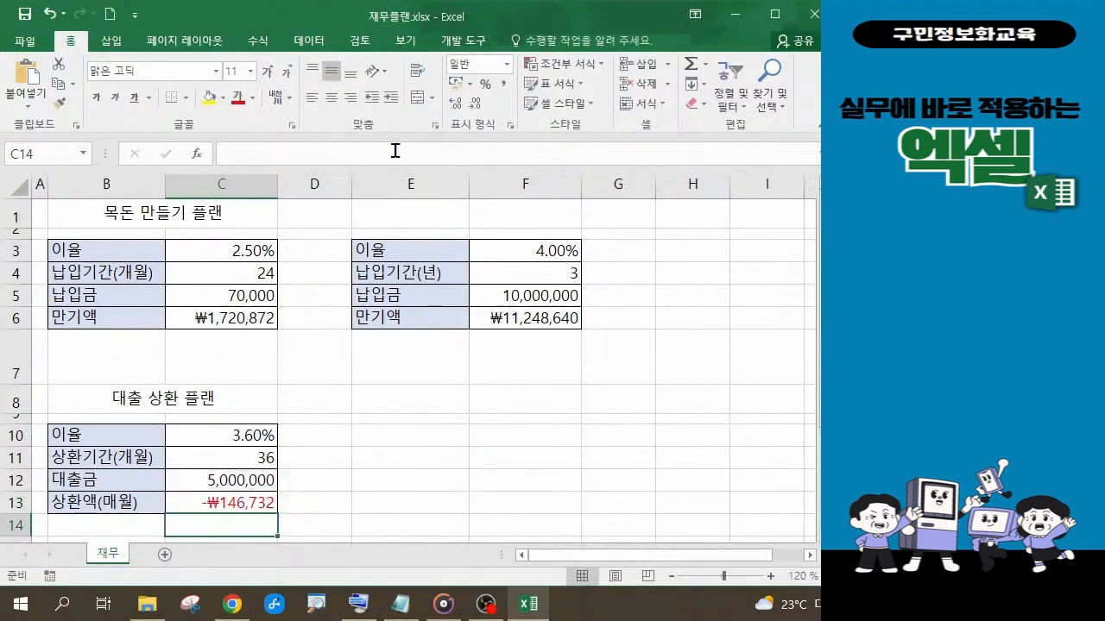
Try a loan rate of 4% in C10 with a repayment period of 24 months in C11
left_click(212, 503)
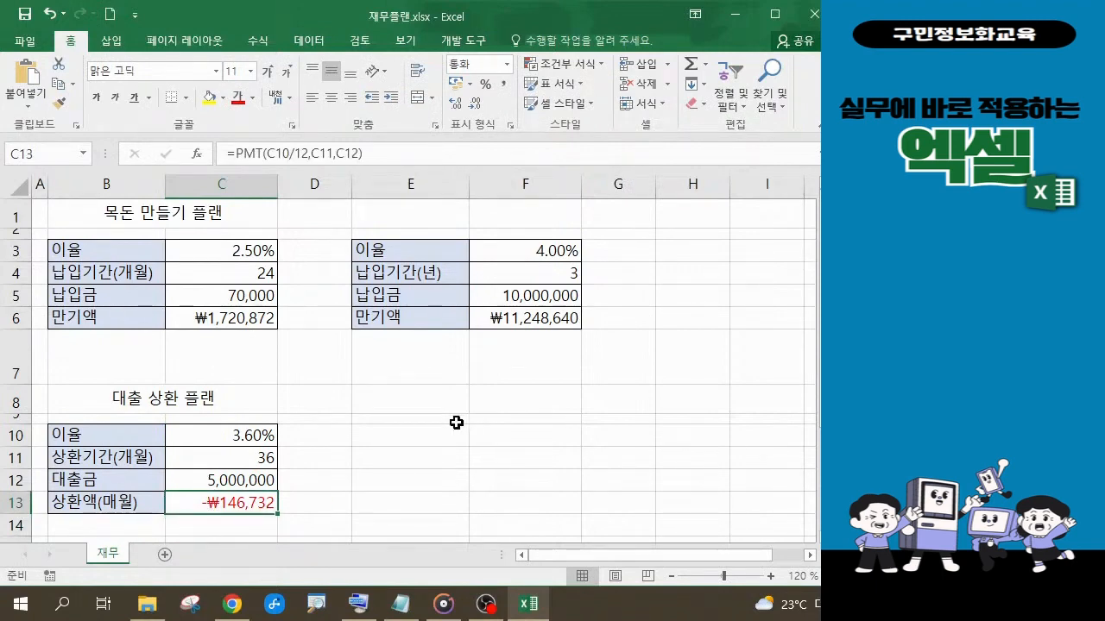
scroll(409, 427, "down", 2)
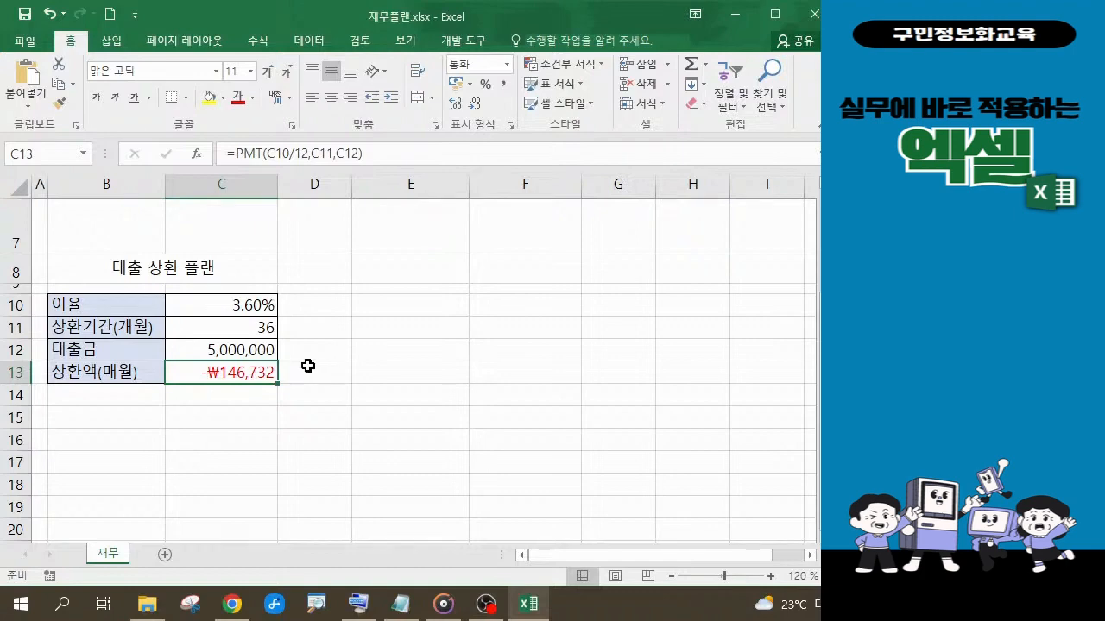
left_click(255, 306)
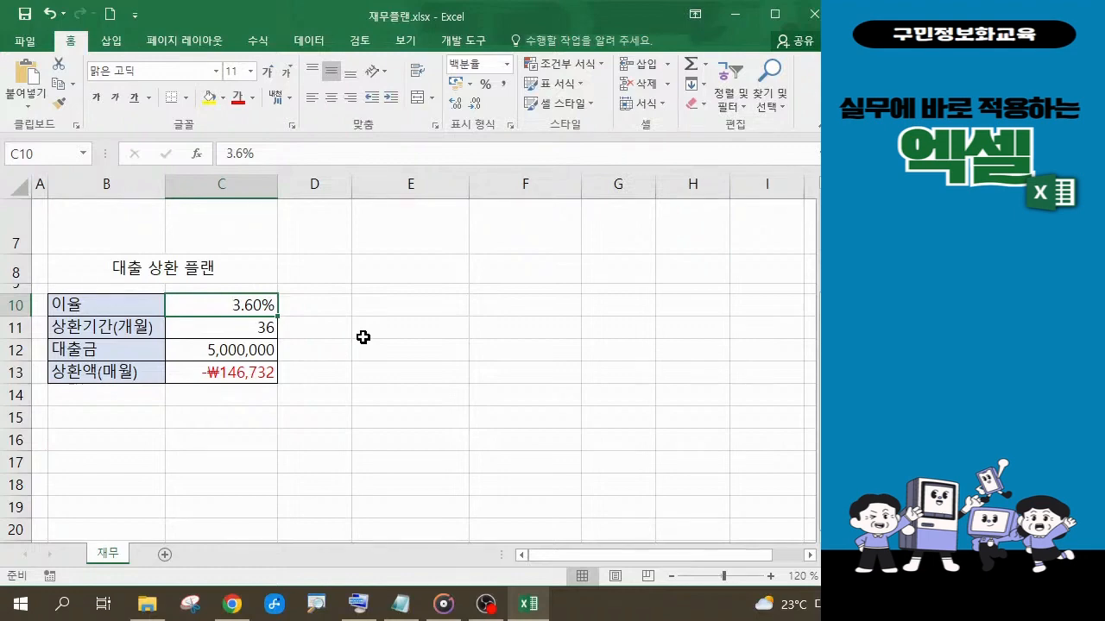
type("4")
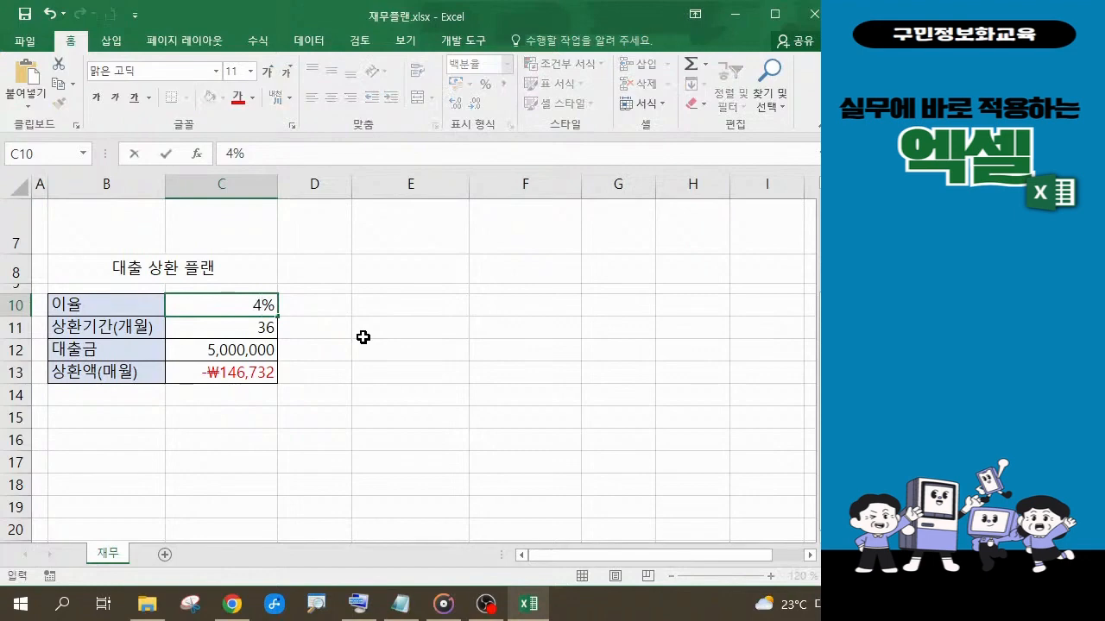
key("Return")
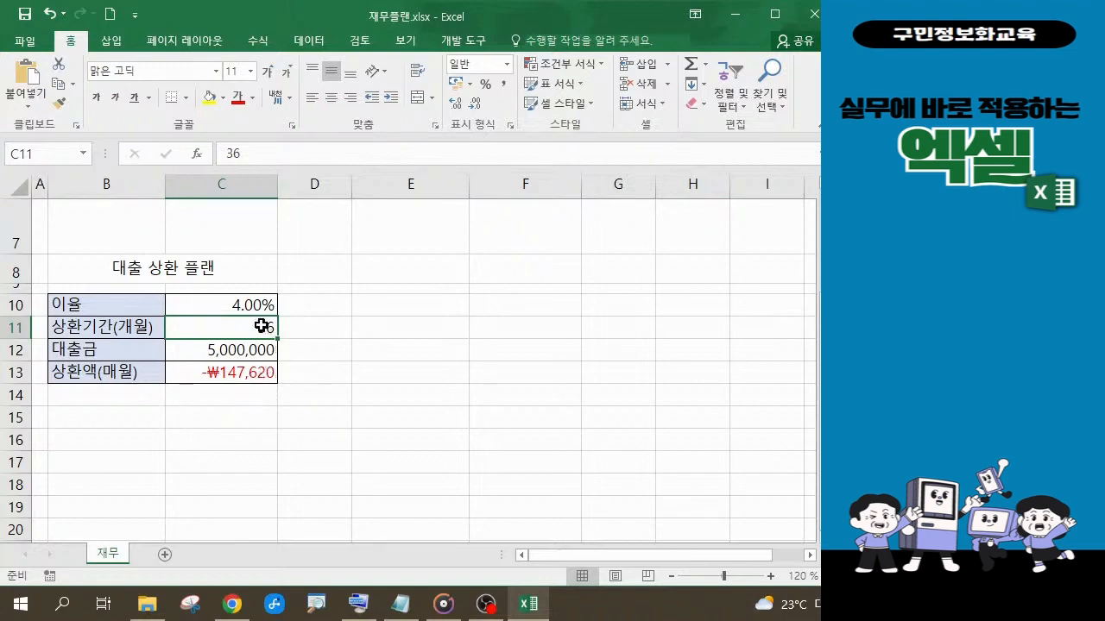
type("24")
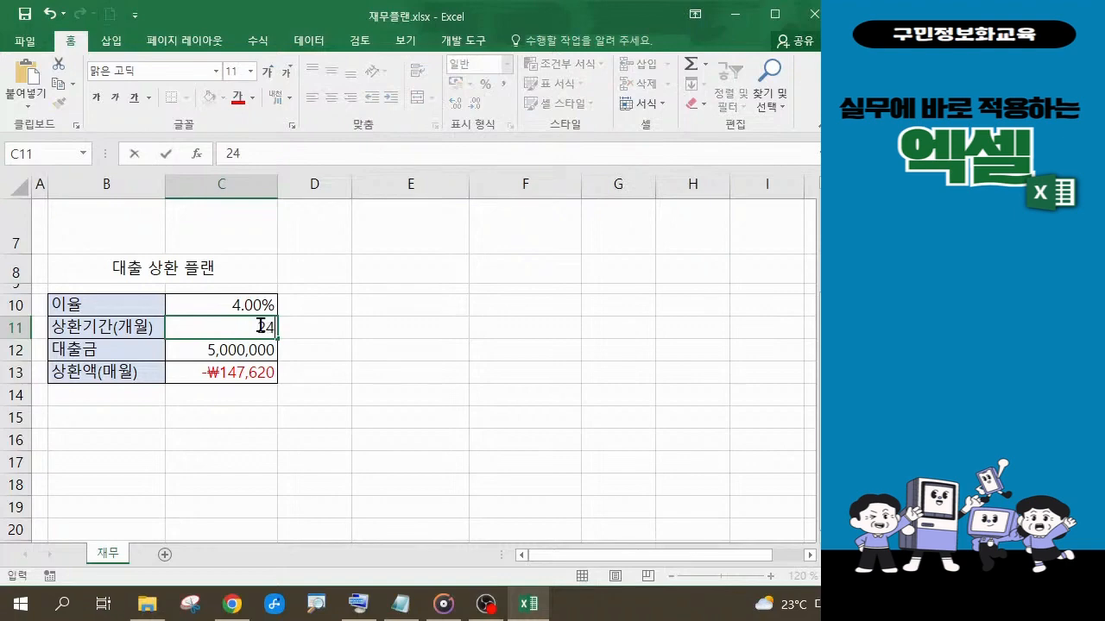
key("Return")
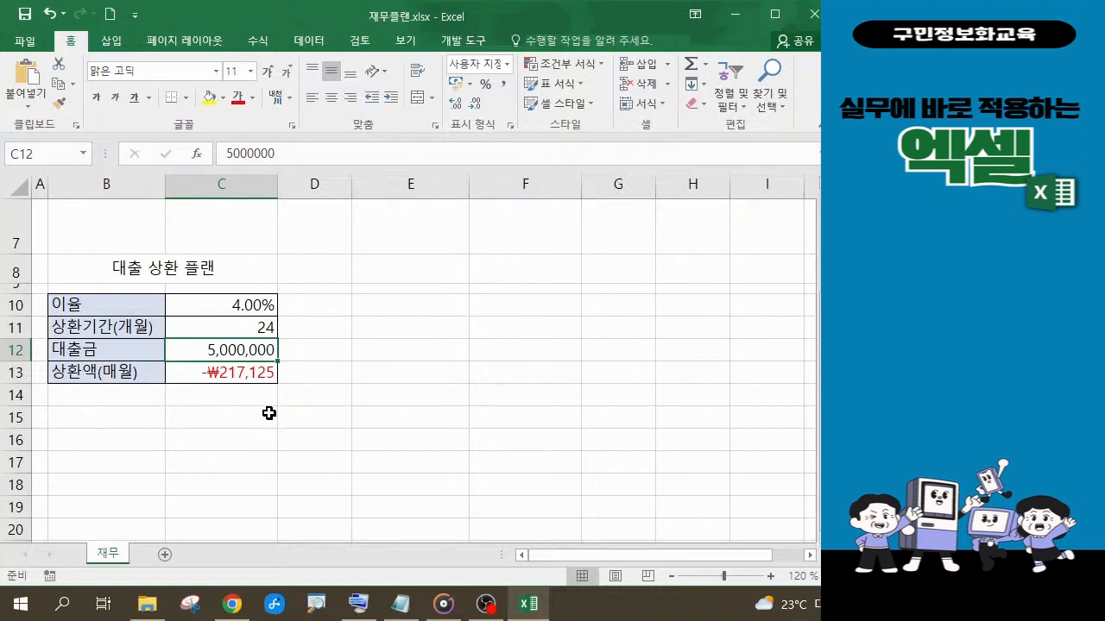
Try the loan rate in C10 at 2%, and again at 5%
left_click(246, 304)
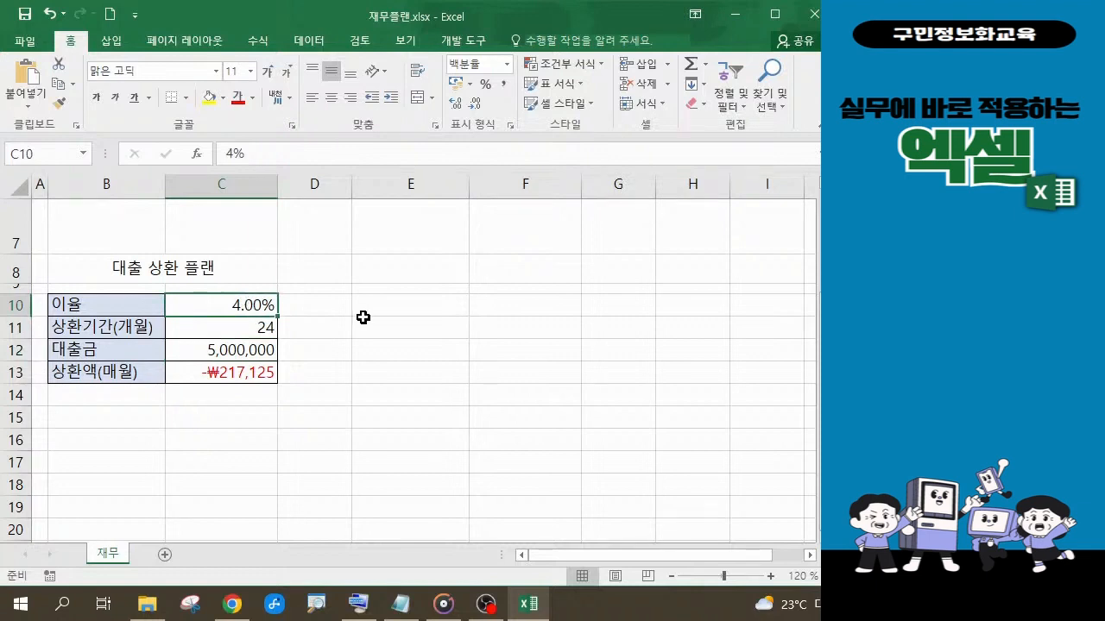
type("2")
key("Return")
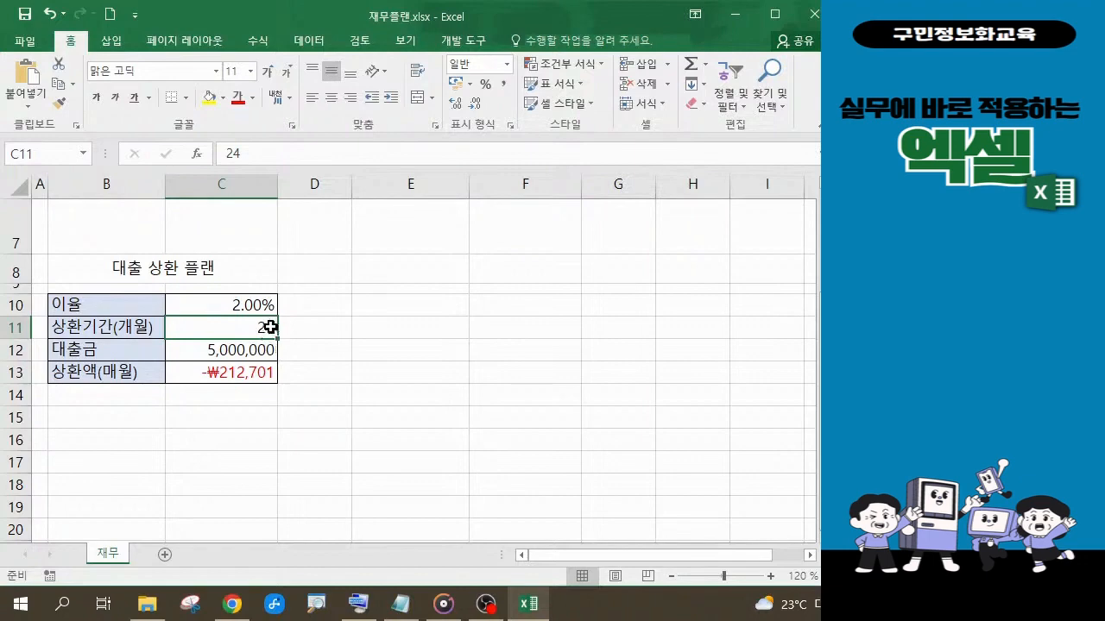
left_click(241, 305)
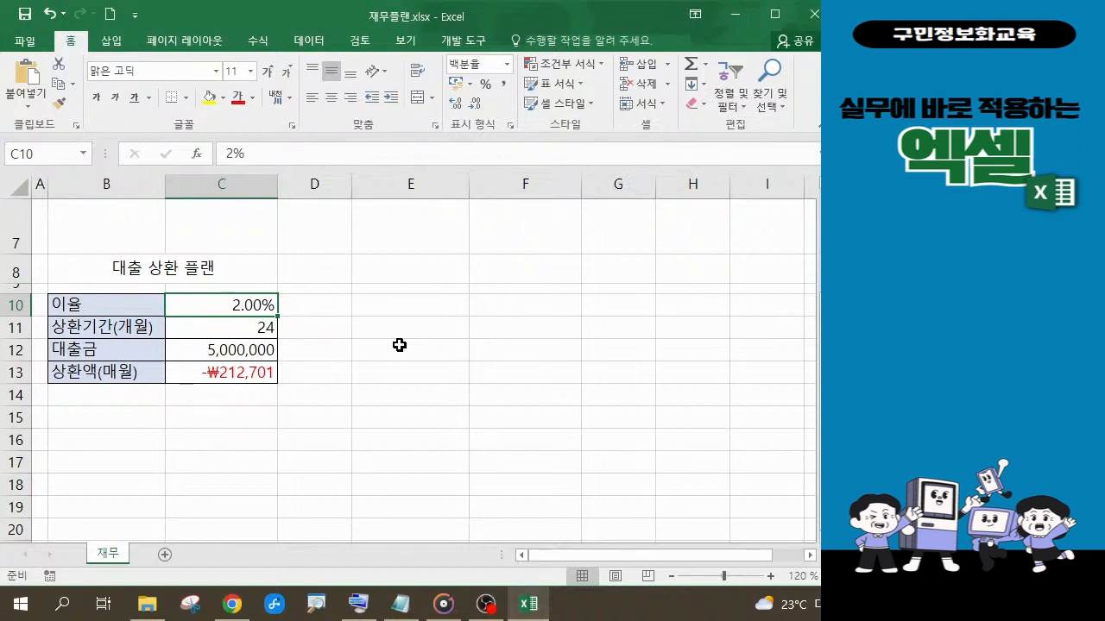
type("5%")
key("Return")
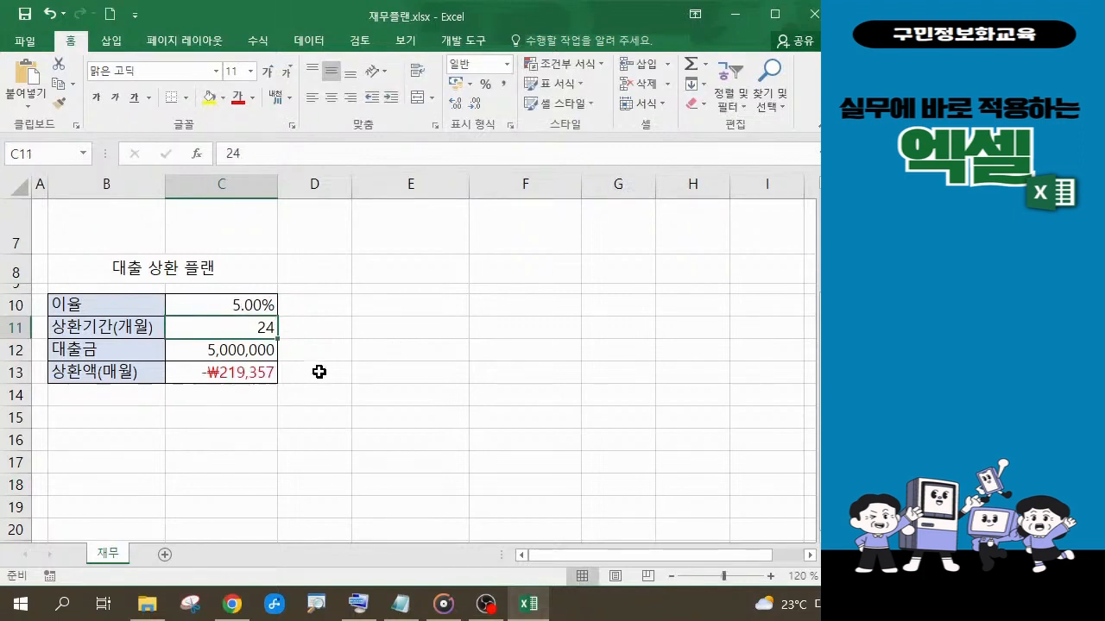
Raise the loan amount in C12 to 50,000,000 and set the repayment period in C11 to 36 months
double_click(221, 350)
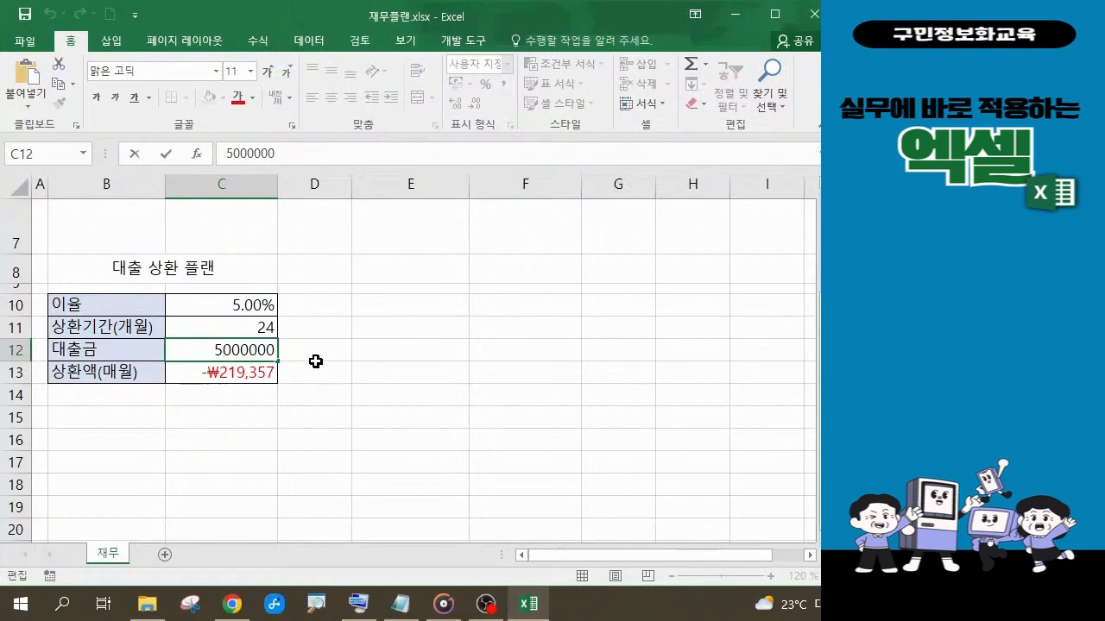
type("0")
key("Return")
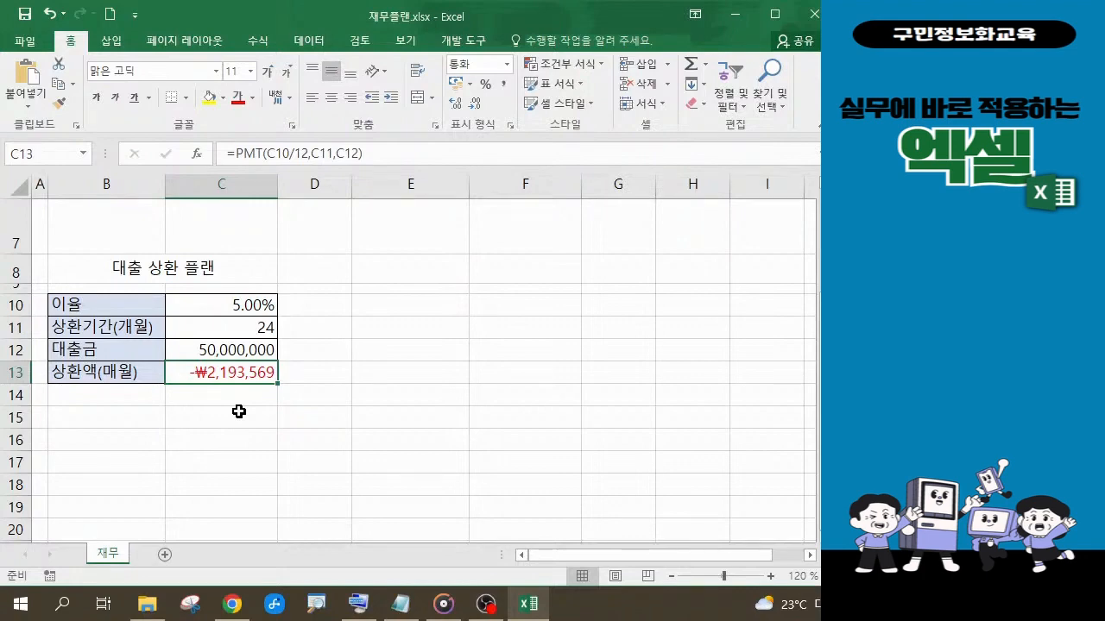
left_click(263, 329)
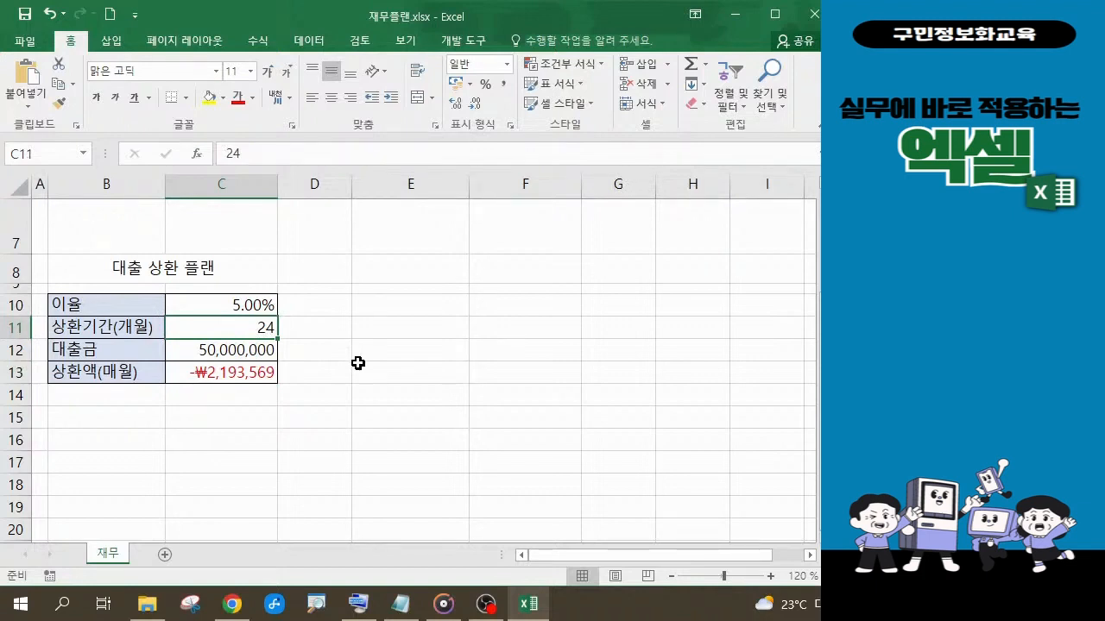
type("36")
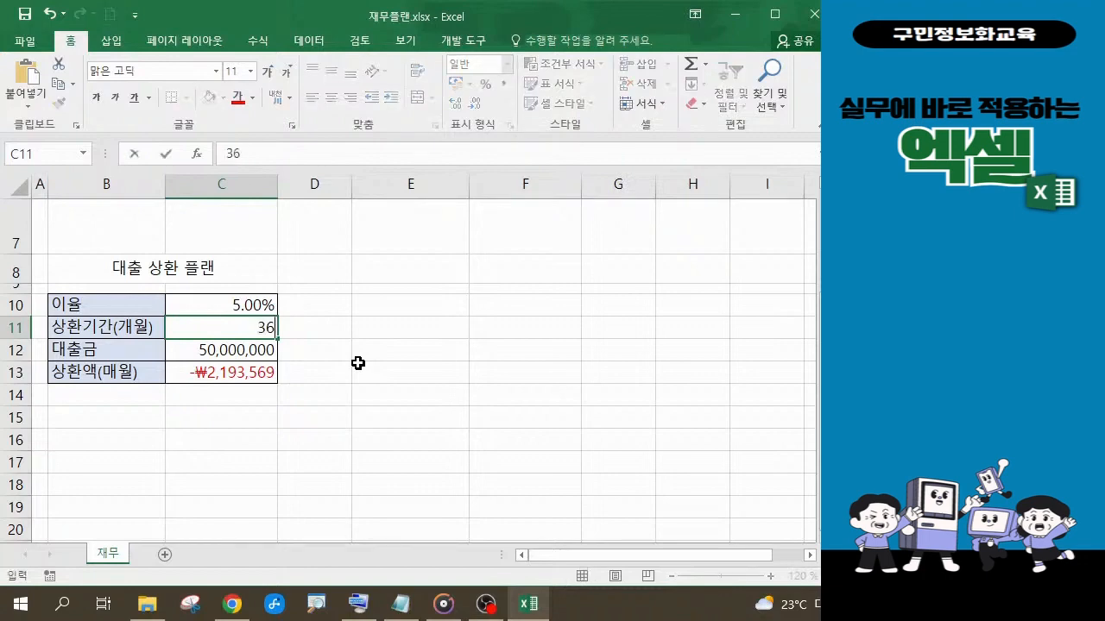
key("Return")
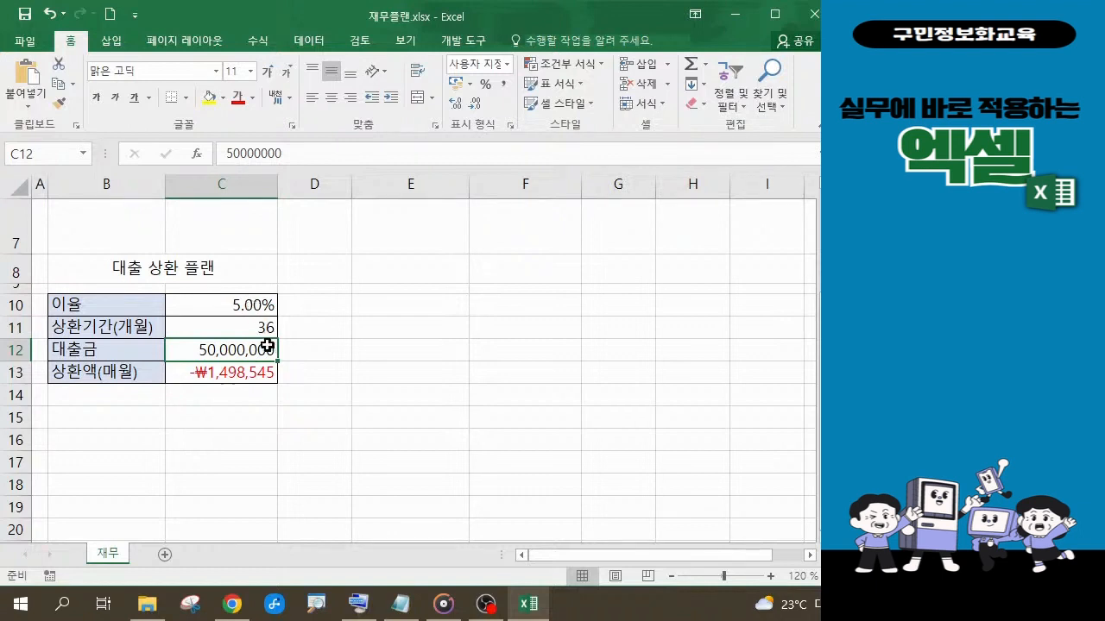
Set the loan rate in C10 to 3.6% and the repayment period in C11 to 24 months
left_click(254, 305)
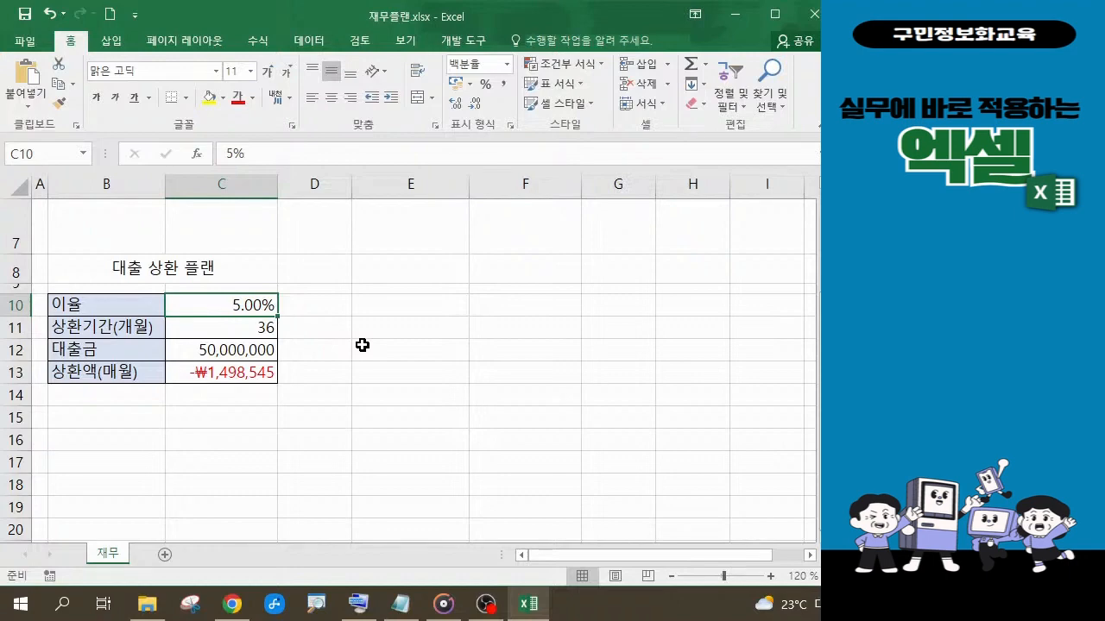
type("3.6")
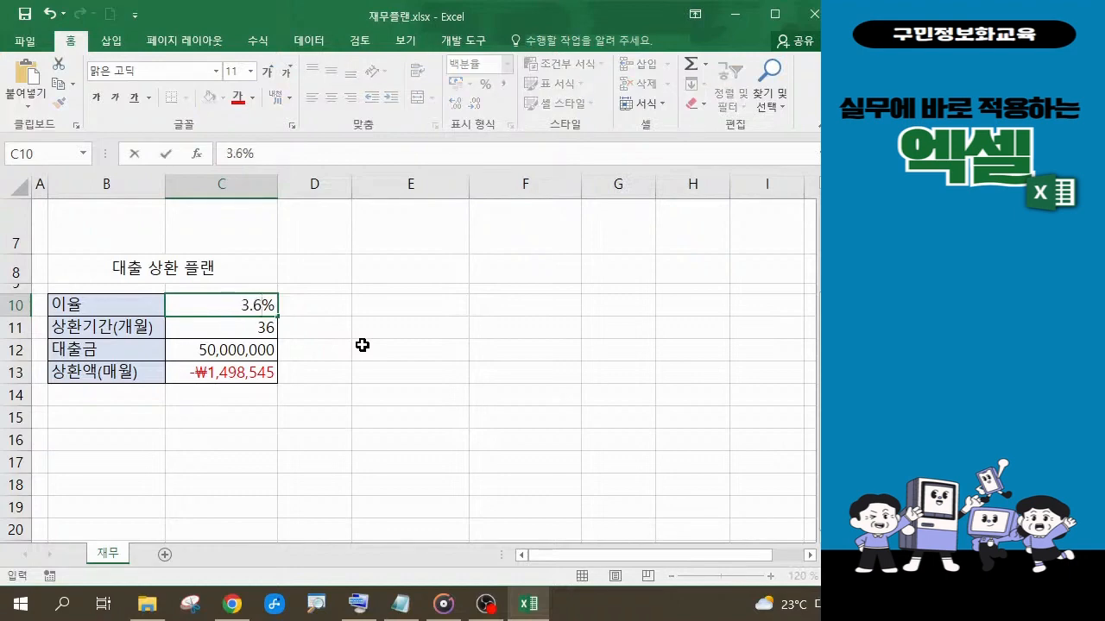
key("Return")
type("24")
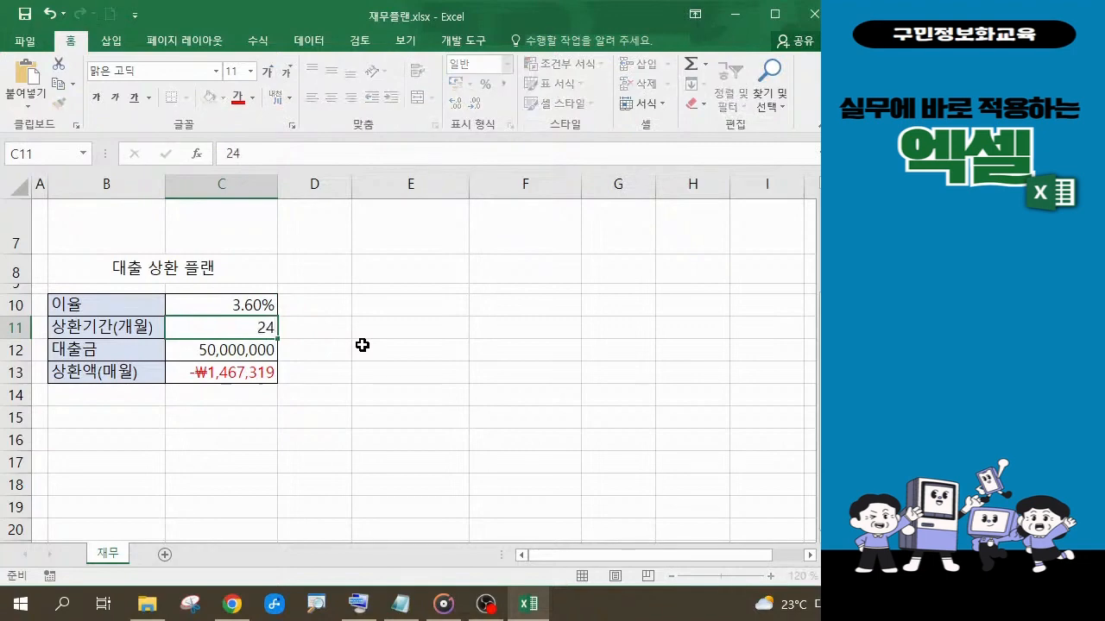
key("Return")
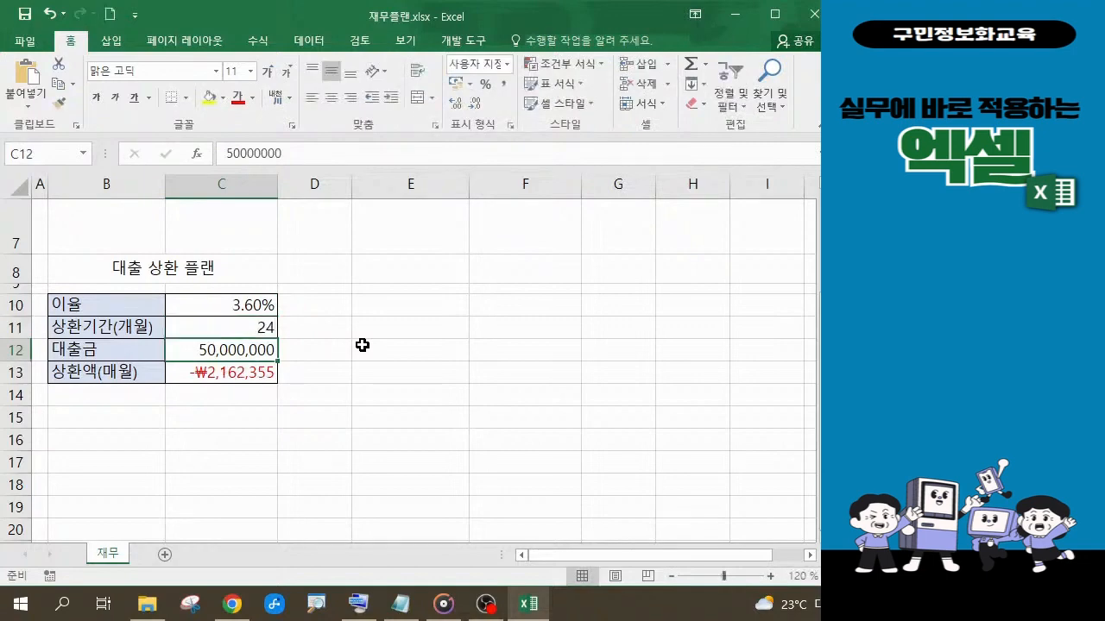
Reset the loan amount in C12 to 5,000,000 and the repayment period in C11 to 36 months
double_click(272, 349)
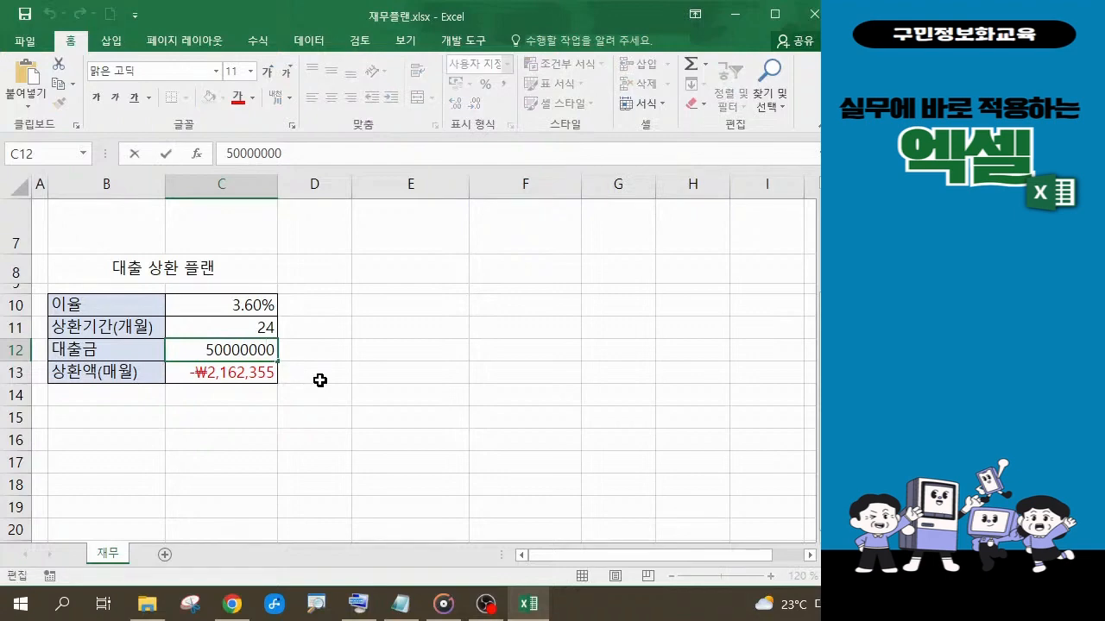
key("Delete")
key("Return")
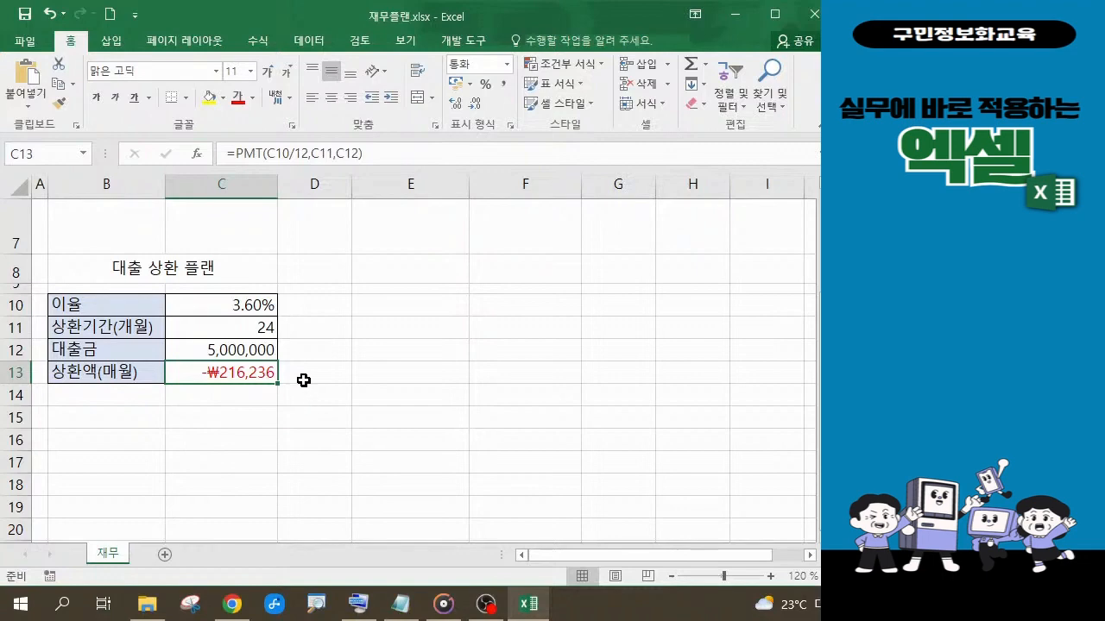
left_click(266, 327)
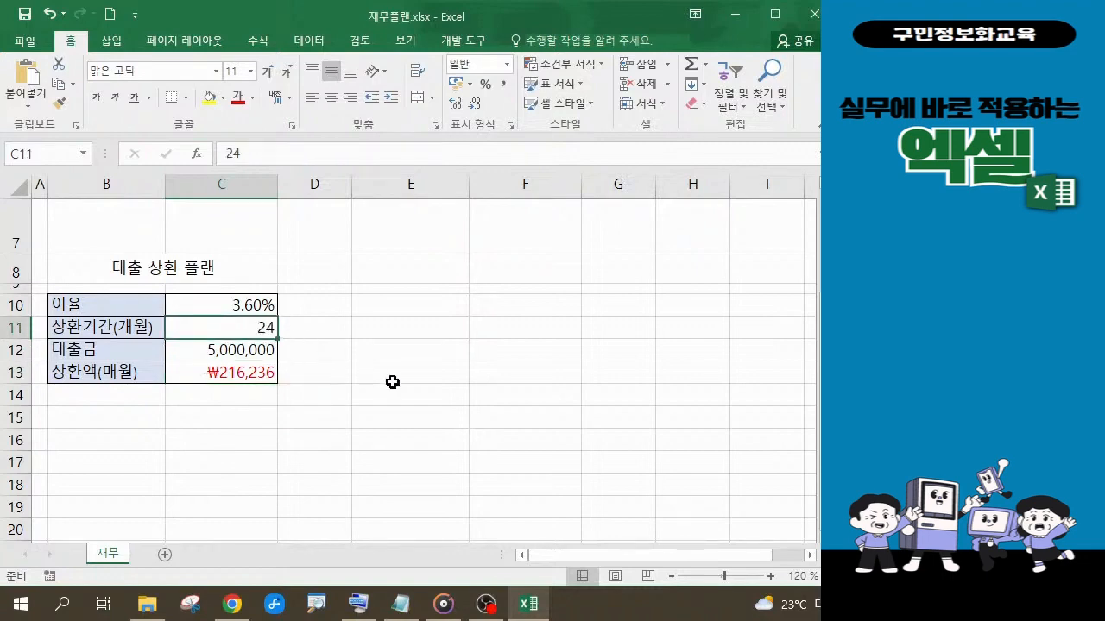
type("36")
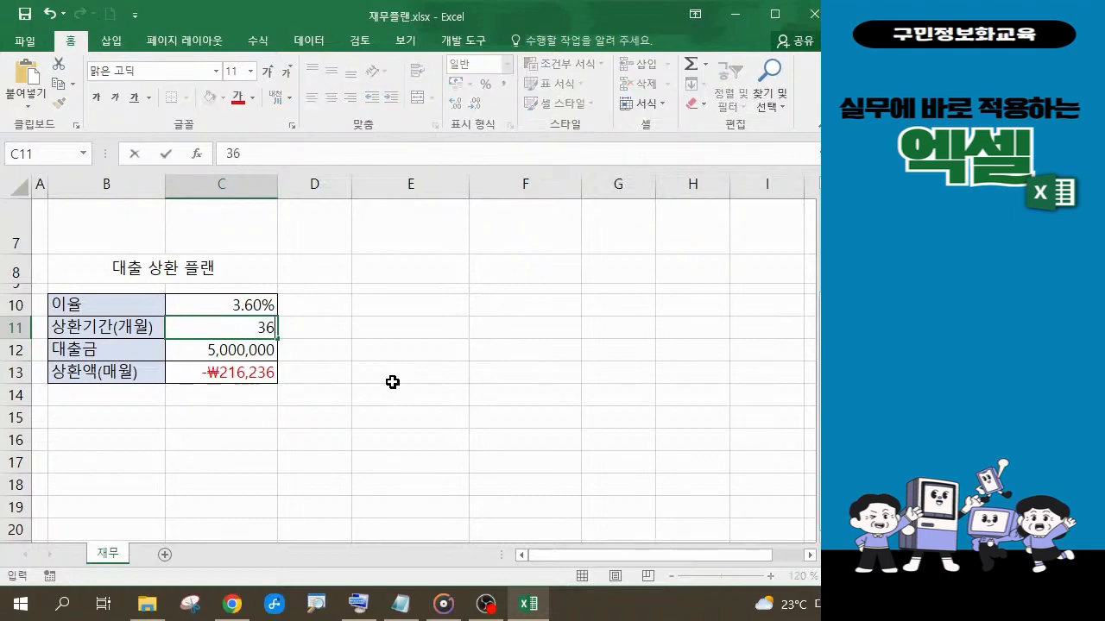
key("Return")
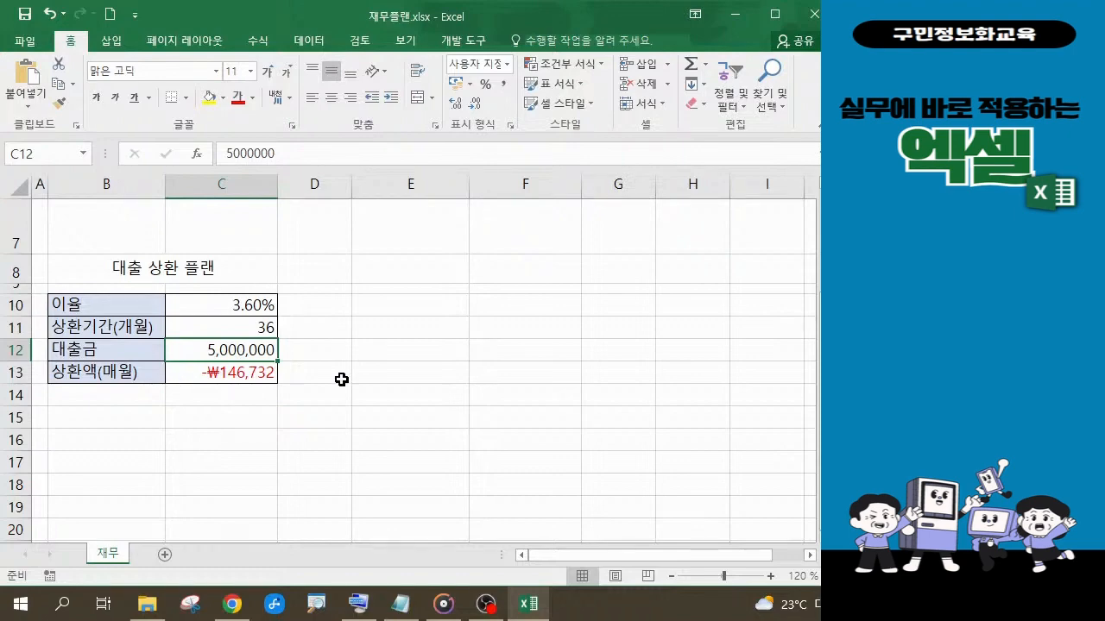
key("alt+Tab")
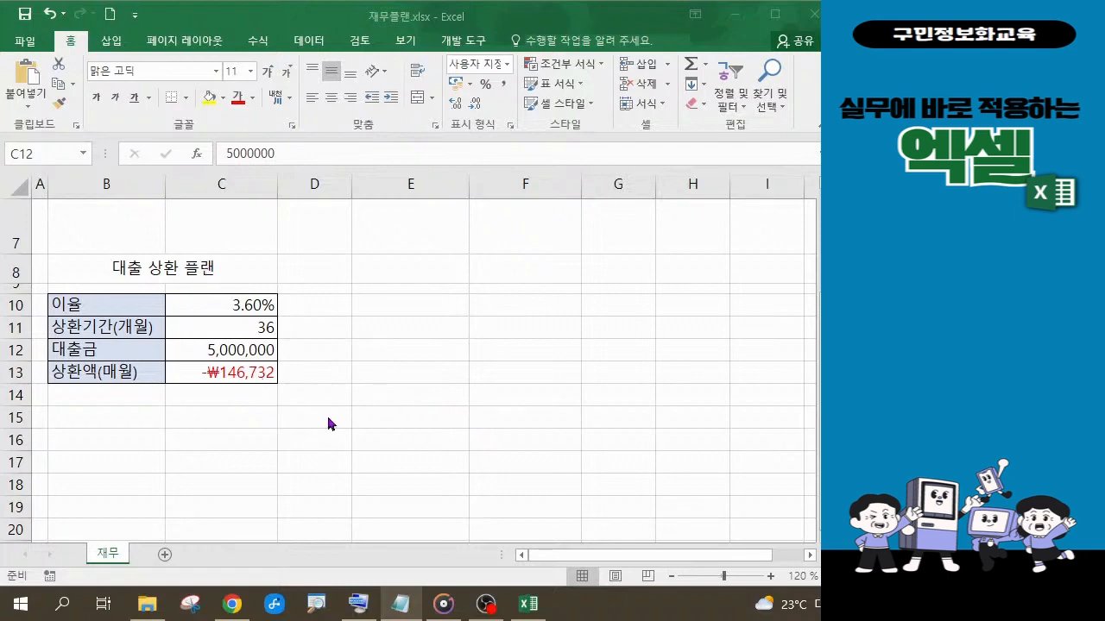
scroll(349, 429, "up", 2)
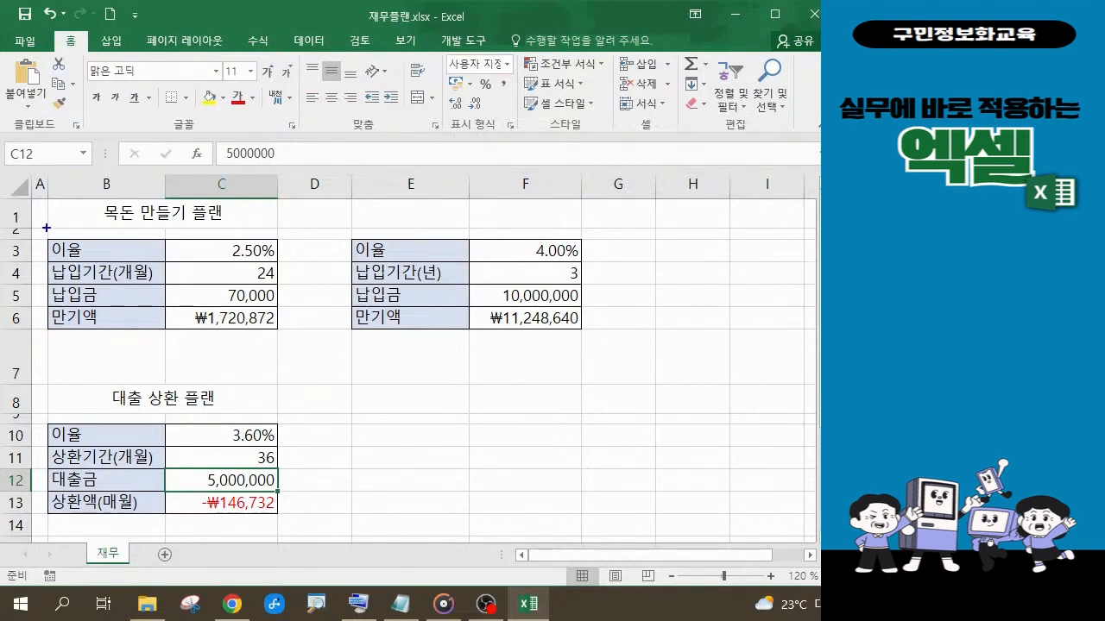
mouse_move(46, 228)
left_mouse_down()
mouse_move(251, 304)
mouse_move(300, 350)
left_mouse_up()
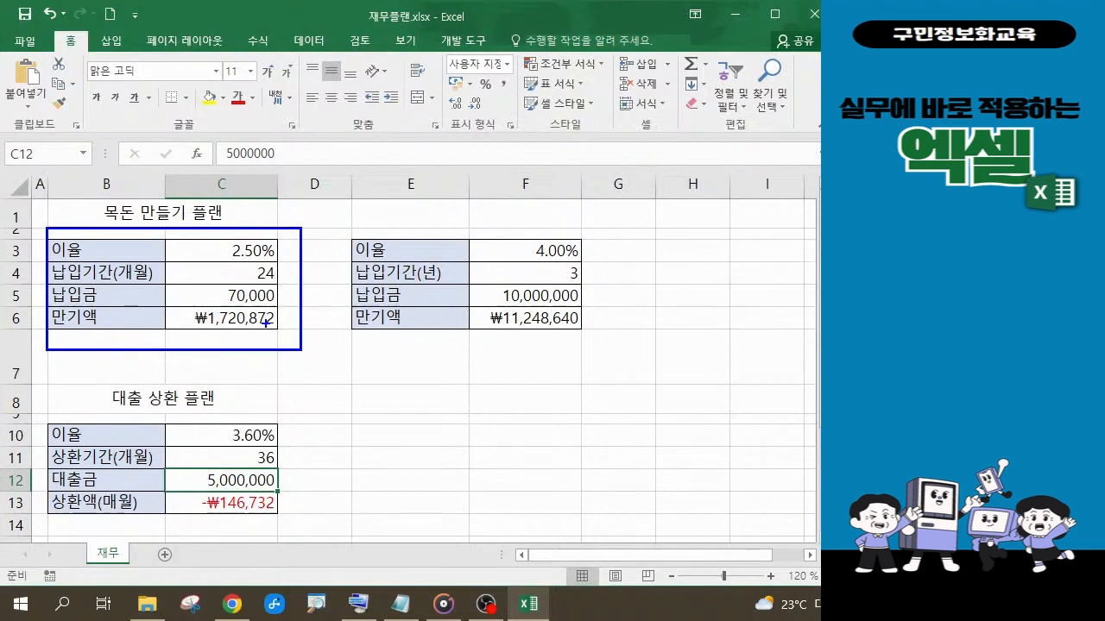
mouse_move(266, 322)
left_mouse_down()
mouse_move(326, 377)
mouse_move(362, 381)
mouse_move(374, 411)
mouse_move(392, 387)
mouse_move(422, 401)
mouse_move(417, 381)
left_mouse_up()
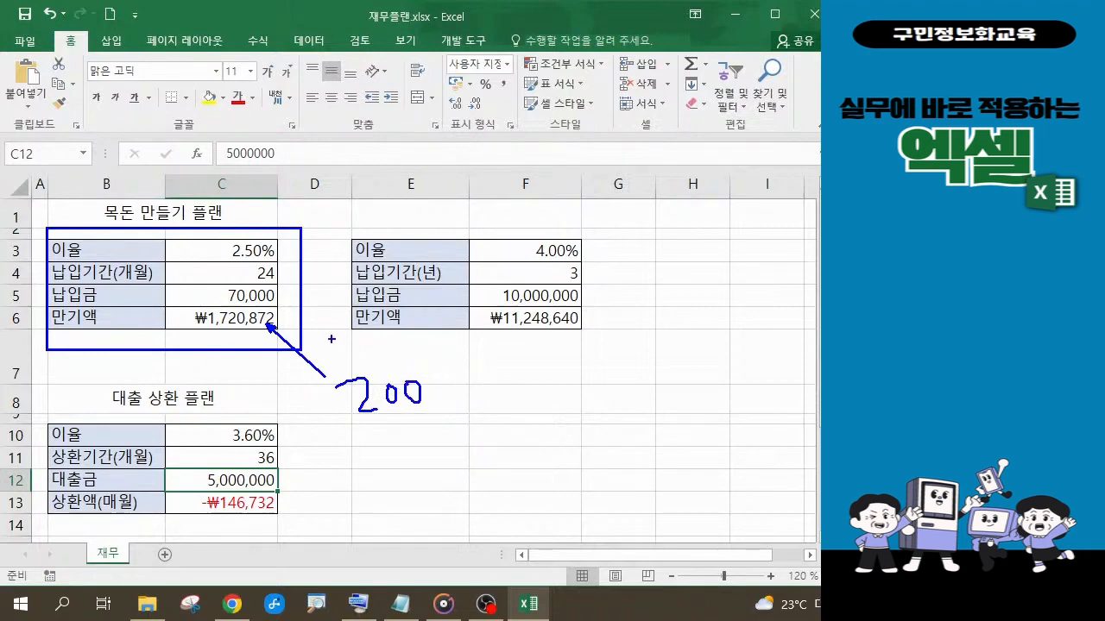
mouse_move(194, 287)
left_mouse_down()
mouse_move(204, 304)
mouse_move(238, 284)
left_mouse_up()
key("Escape")
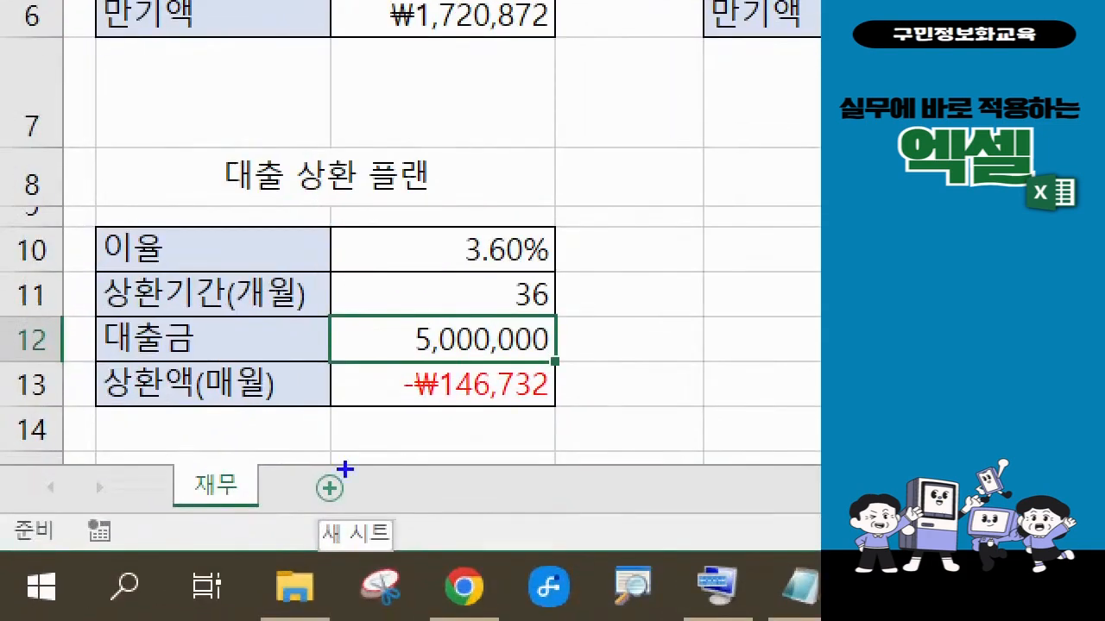
mouse_move(300, 450)
left_mouse_down()
mouse_move(370, 489)
mouse_move(385, 521)
left_mouse_up()
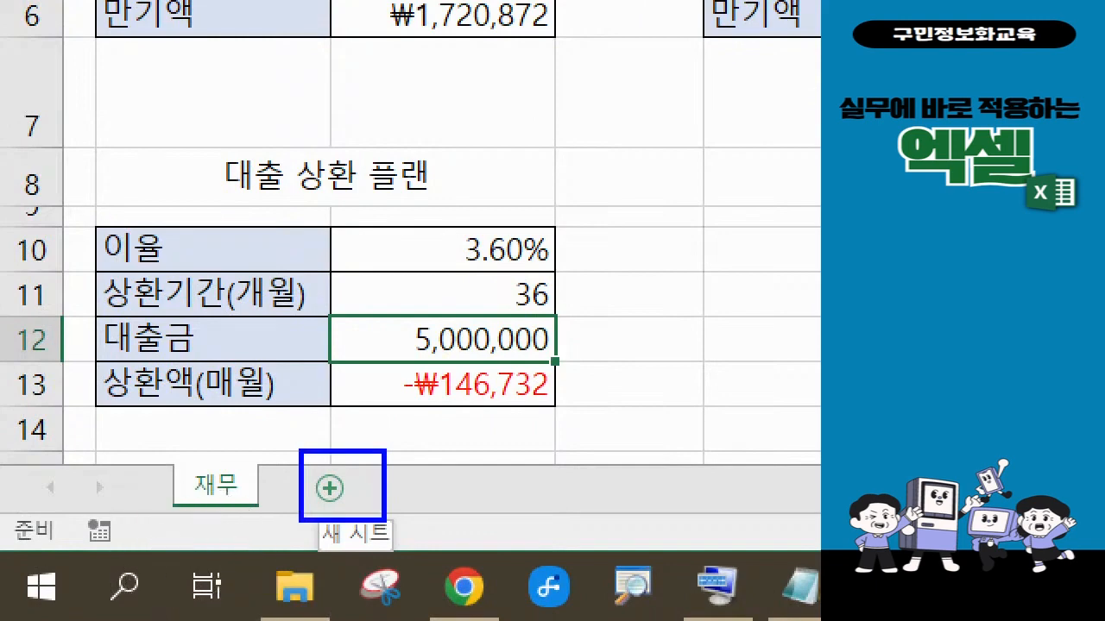
left_click_drag(363, 482, 512, 411)
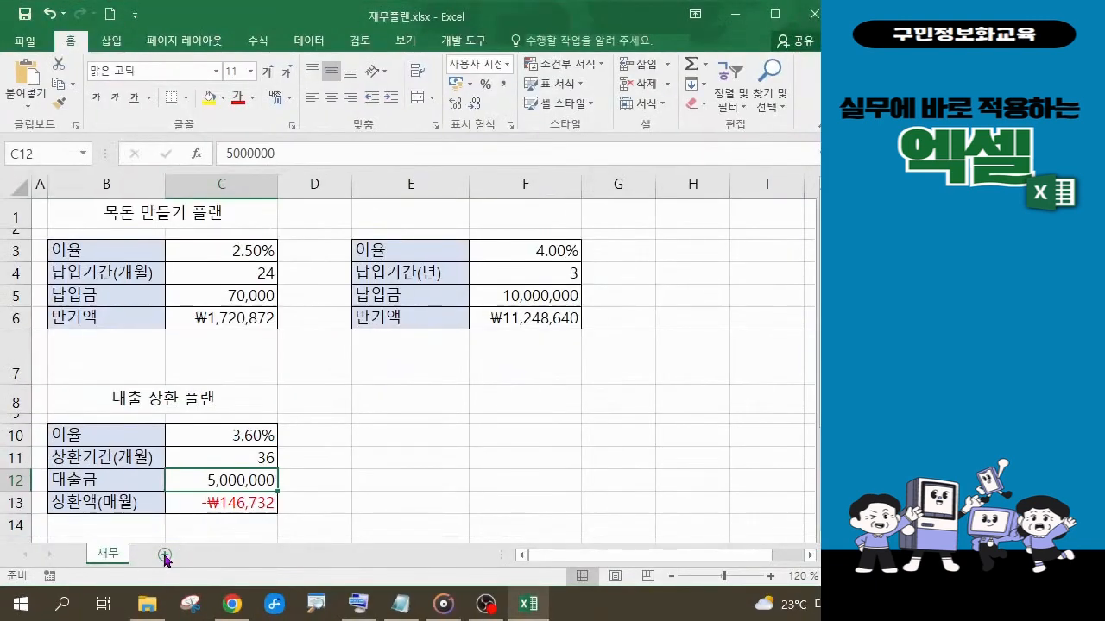
Add a new worksheet after the 재무 sheet and name it 목표값
left_click(328, 489)
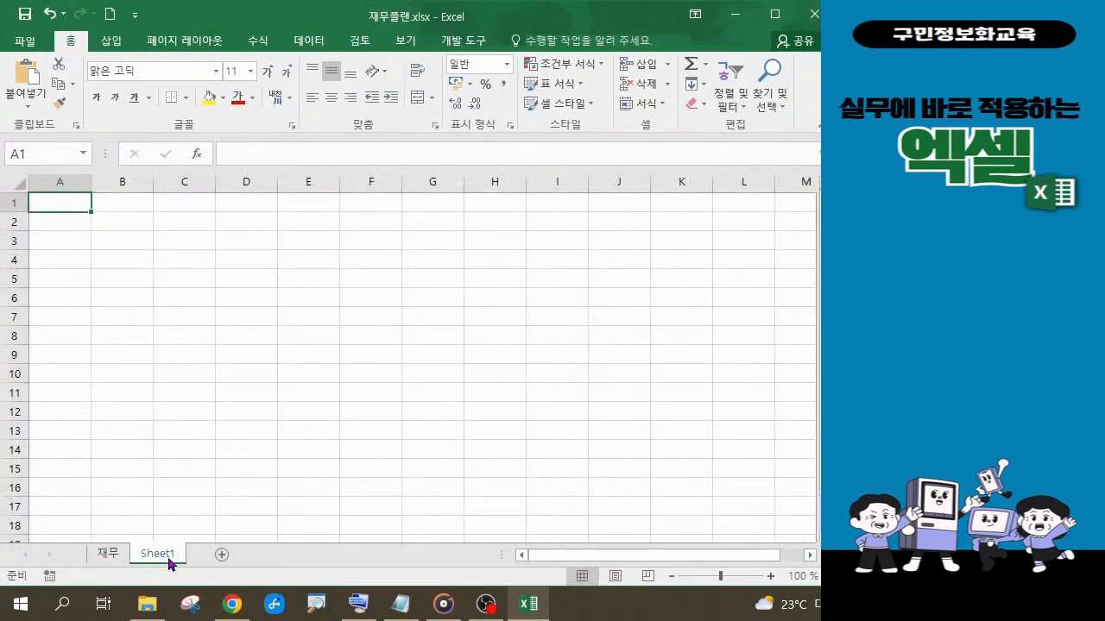
double_click(164, 555)
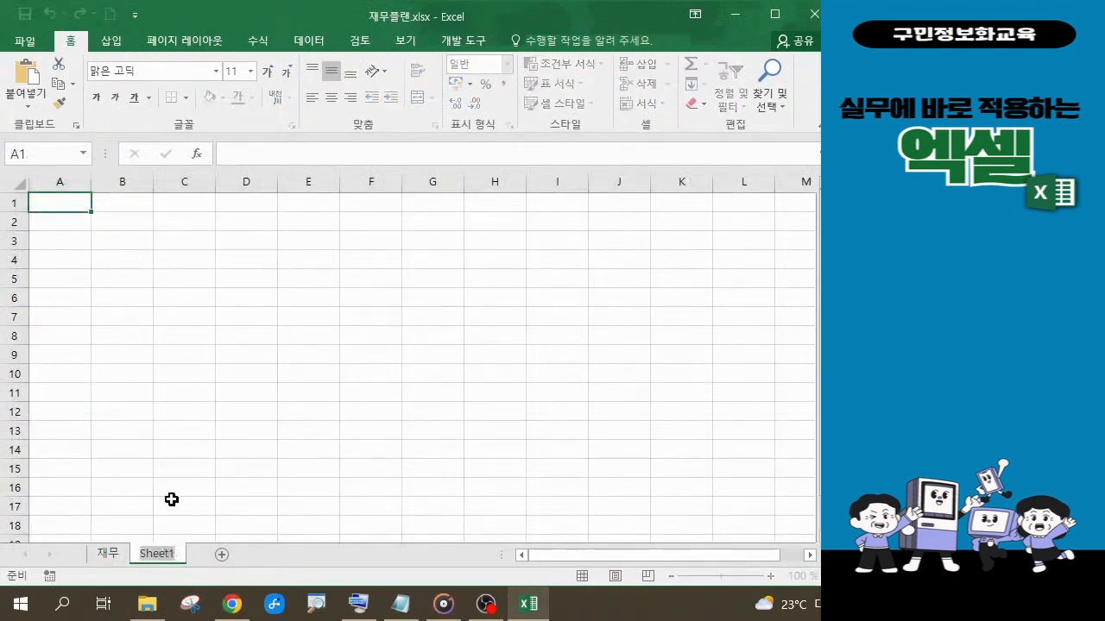
type("목표가")
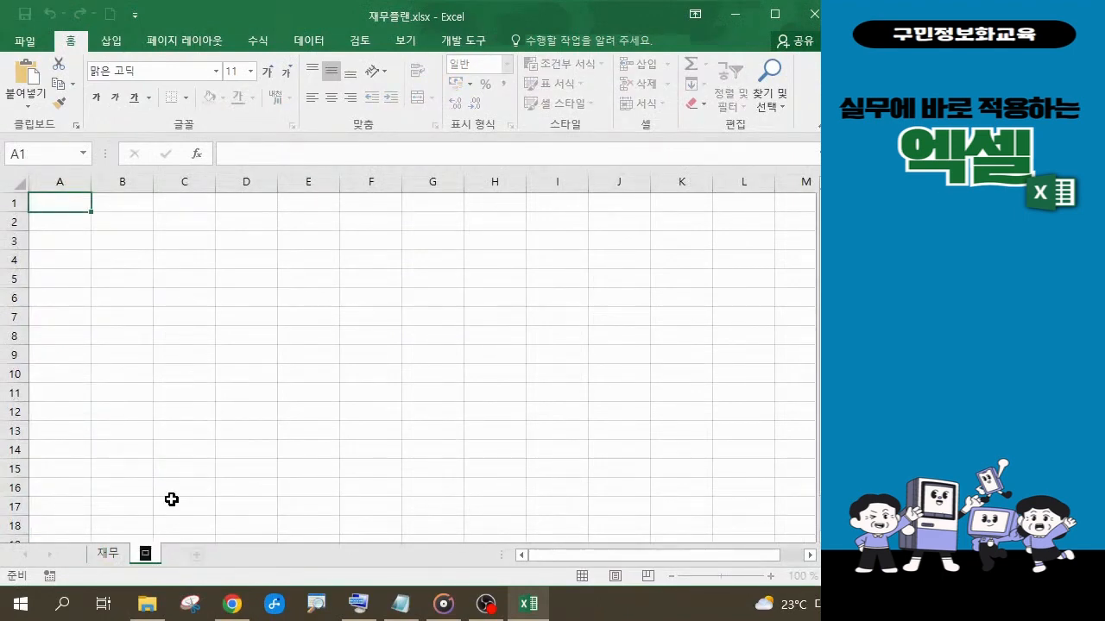
type("값")
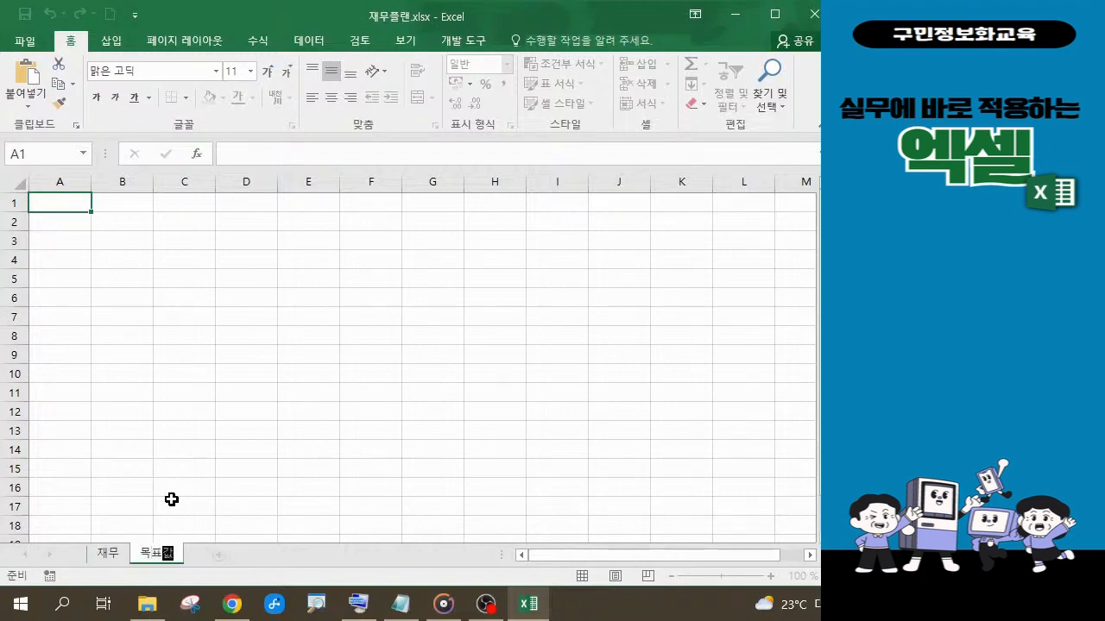
key("Return")
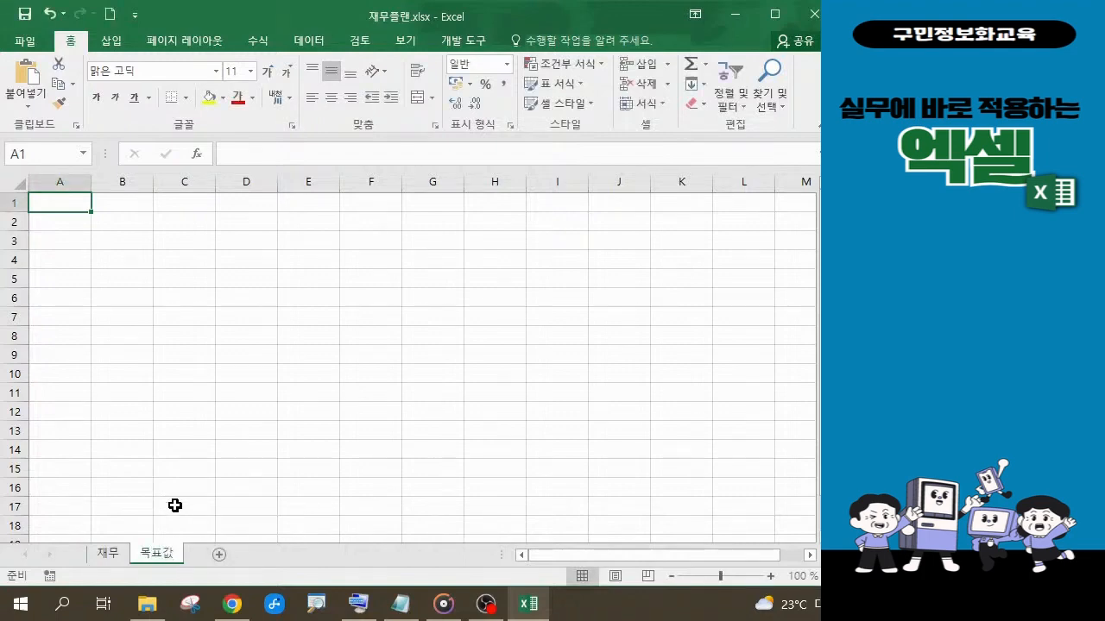
Copy the savings plan table B3:C6 from the 재무 sheet to B2 of the 목표값 sheet, keeping the source column widths
left_click(109, 559)
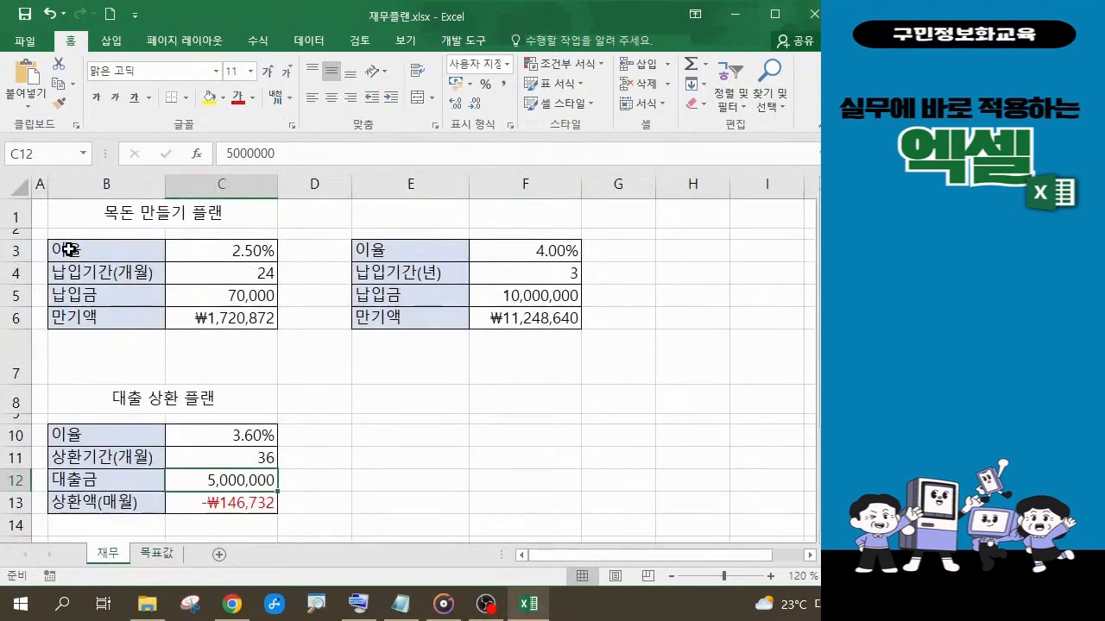
left_click_drag(70, 249, 230, 314)
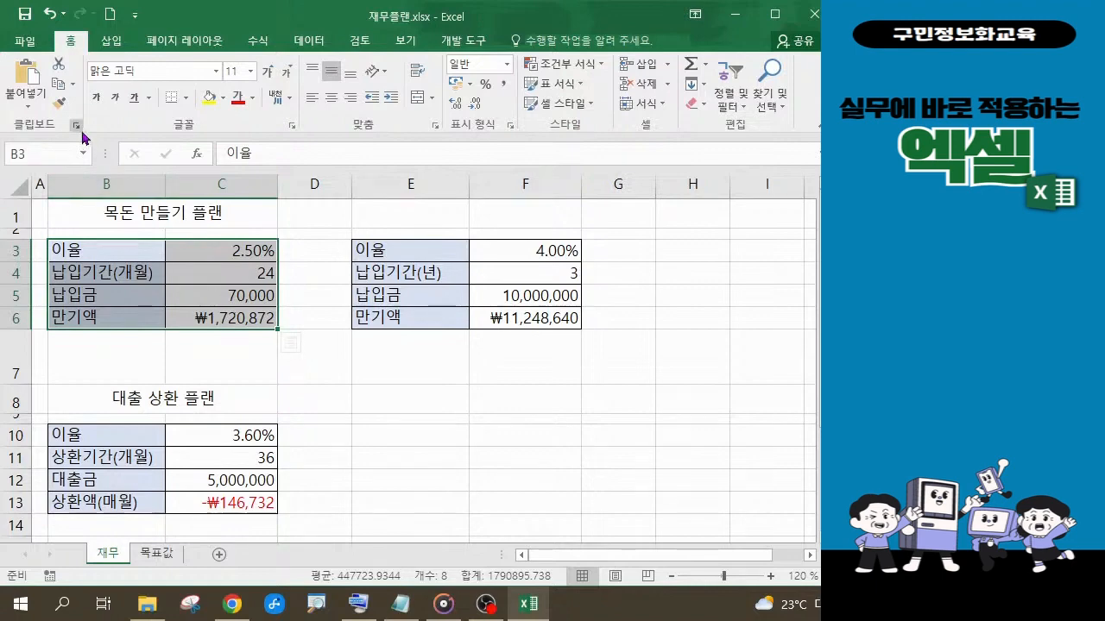
key("ctrl+q")
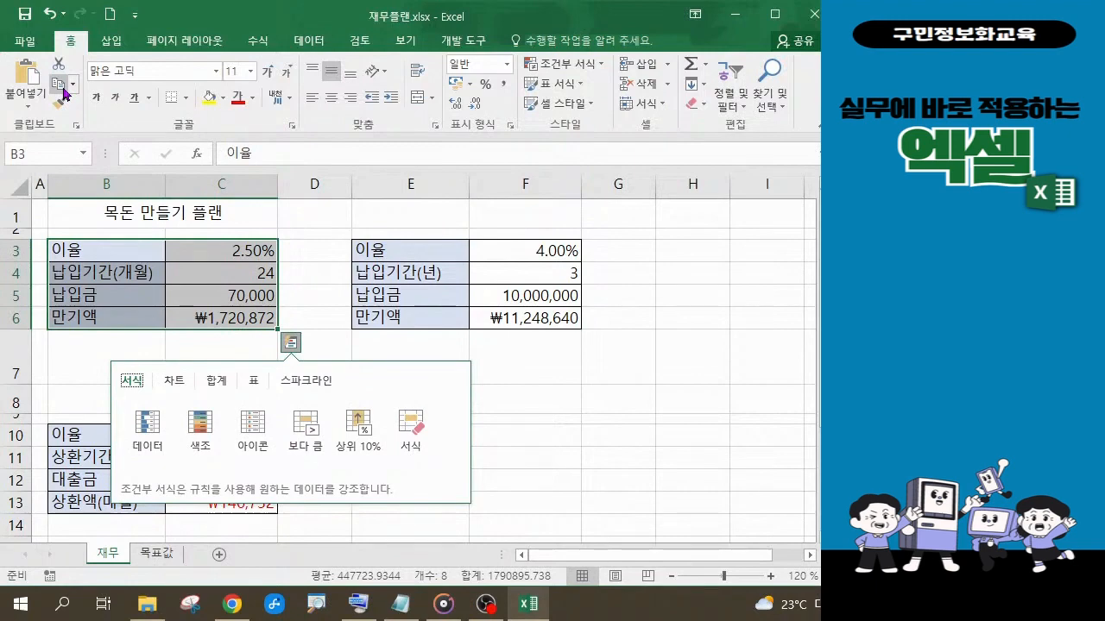
left_click(63, 91)
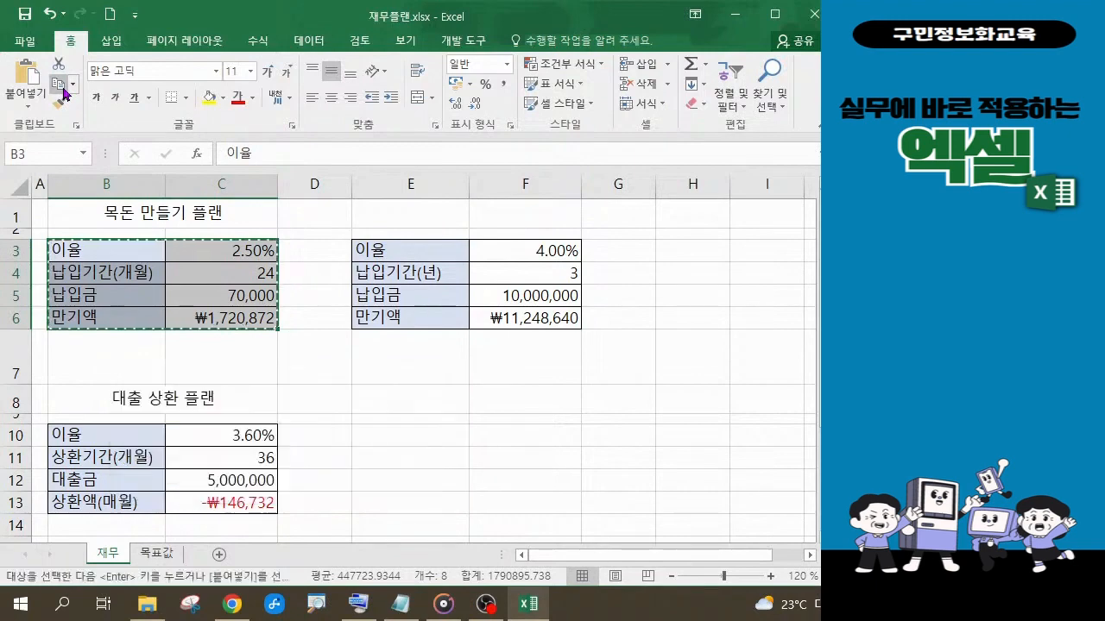
left_click(170, 557)
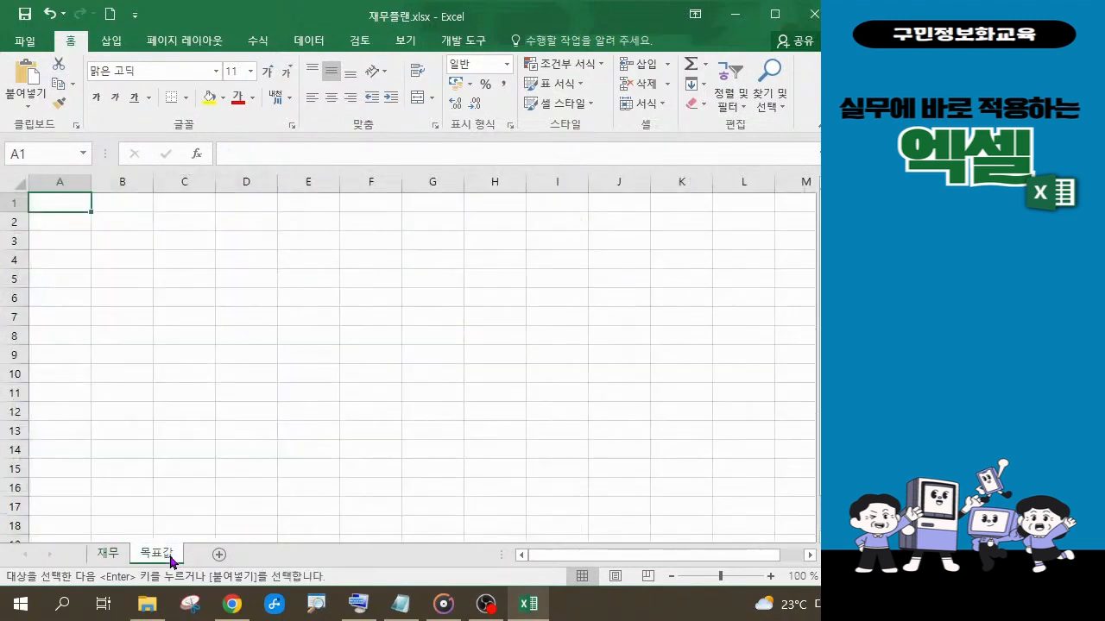
left_click(128, 226)
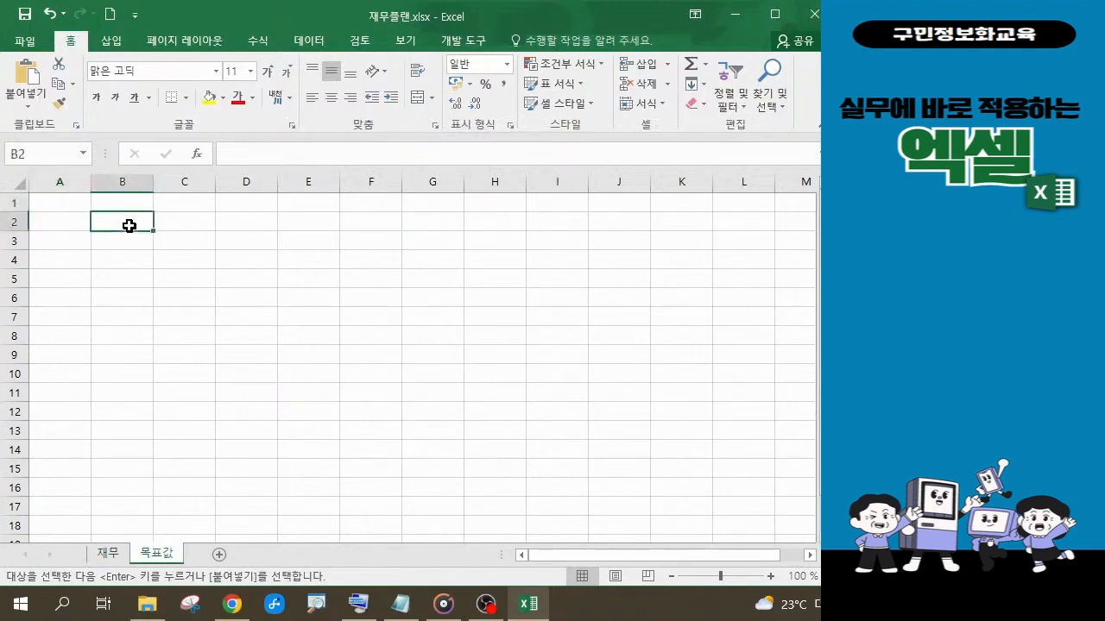
left_click(33, 85)
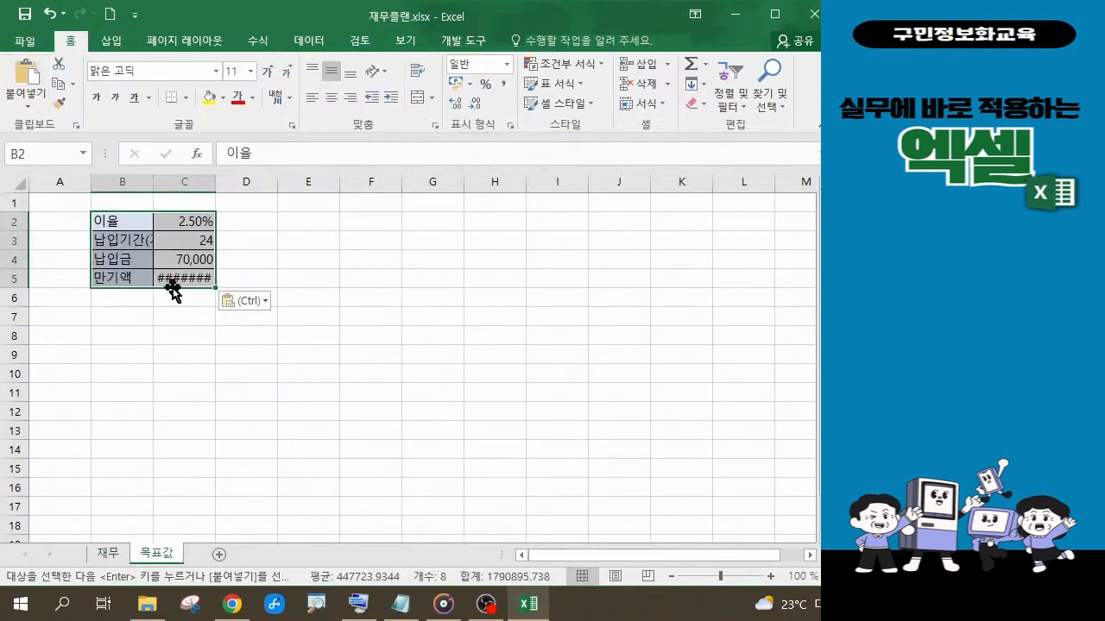
left_click(267, 312)
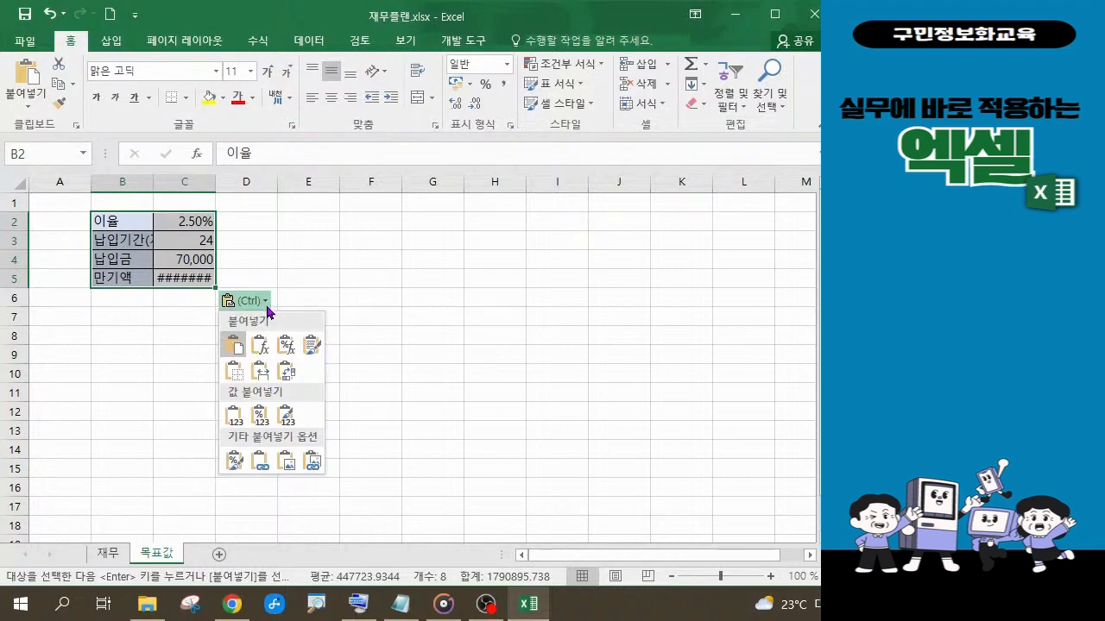
left_click(262, 372)
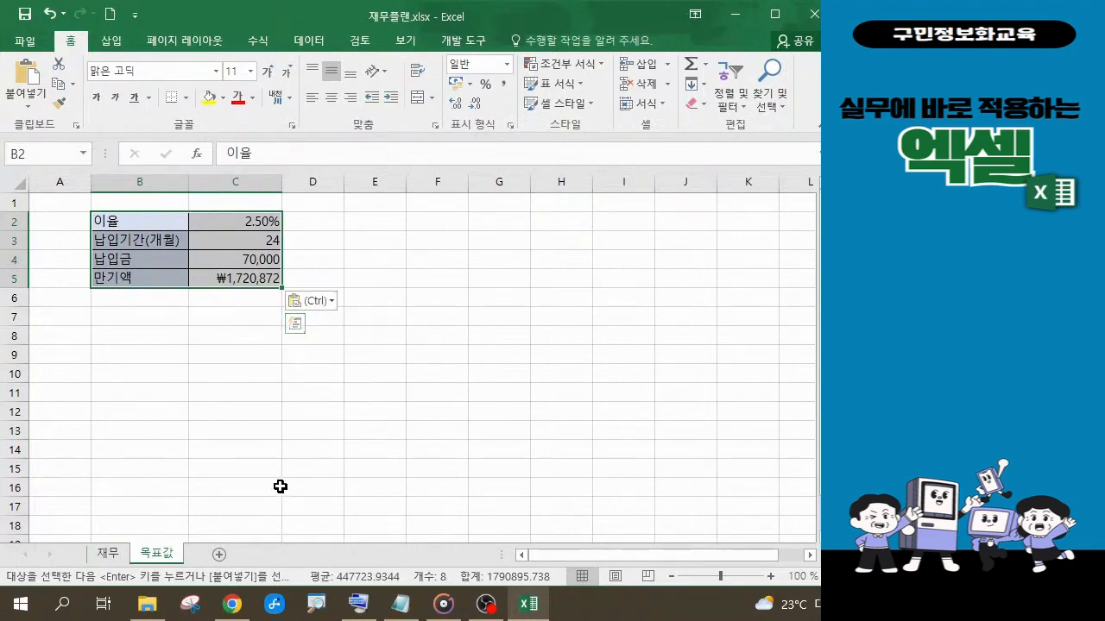
Compare the copied table with the original on the 재무 sheet and move the copy down one row to start at B3
left_click(110, 555)
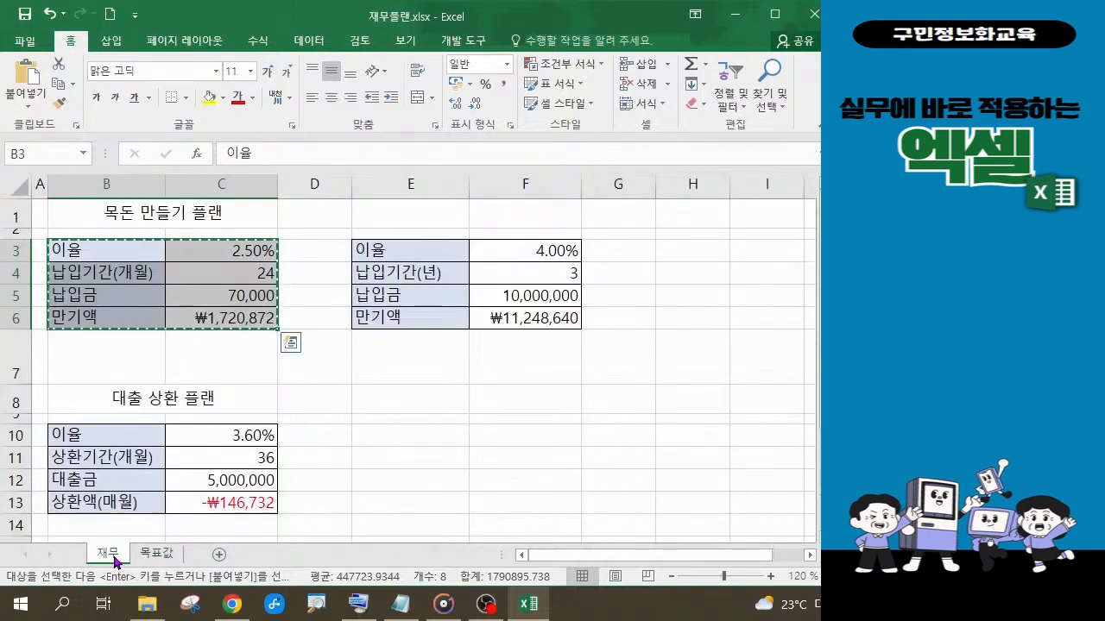
left_click(162, 559)
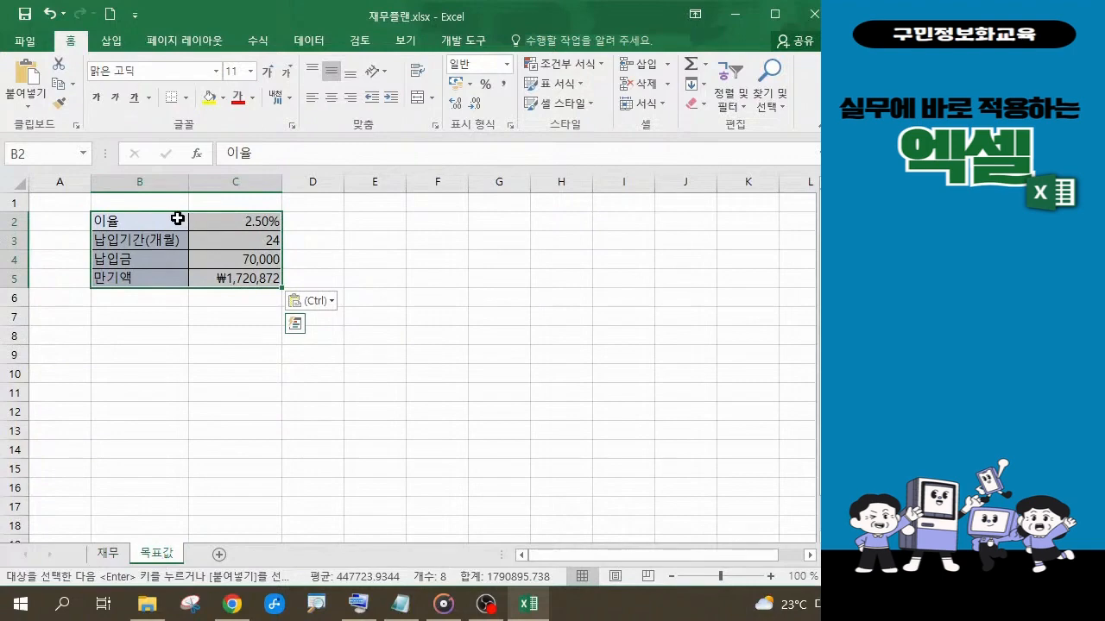
left_click_drag(177, 222, 180, 240)
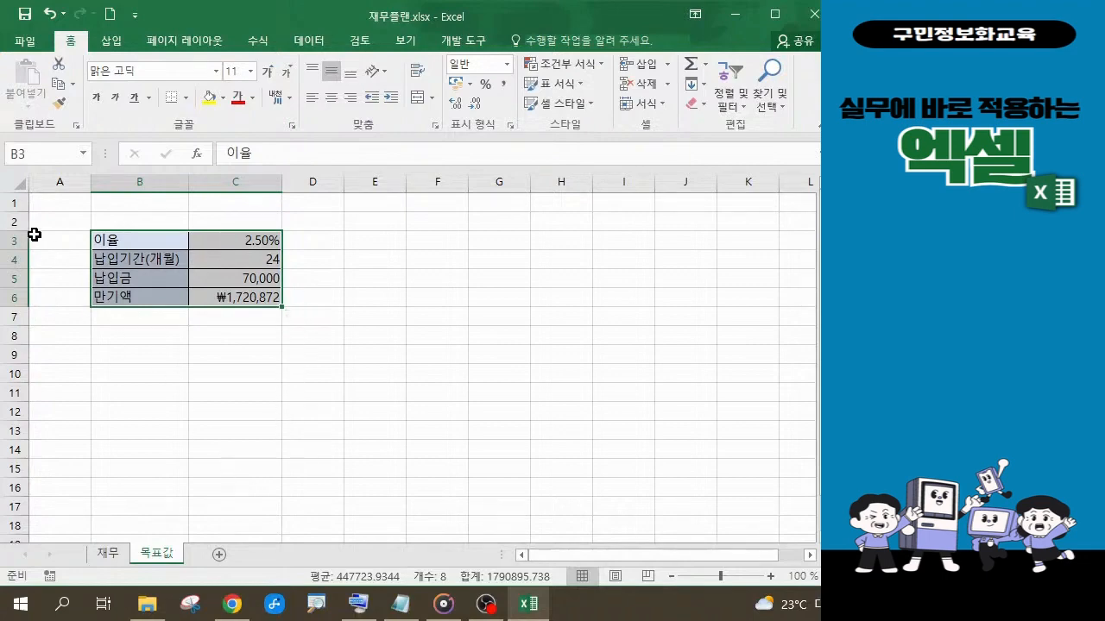
Set the height of rows 3 to 6 on the 목표값 sheet to 25
left_click_drag(15, 240, 13, 302)
right_click(15, 302)
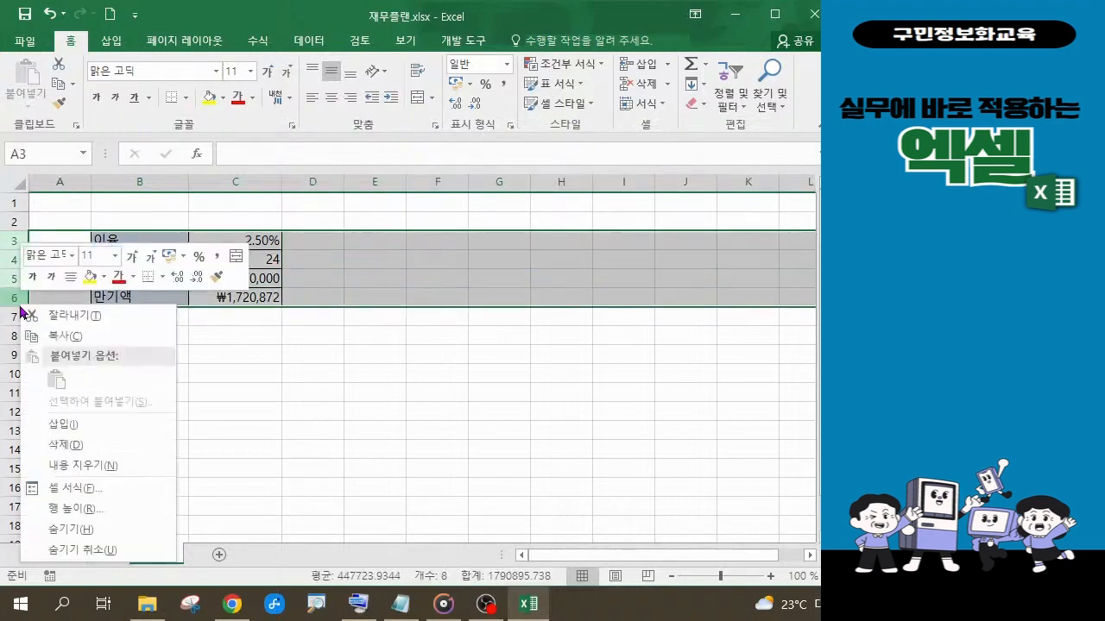
left_click(113, 508)
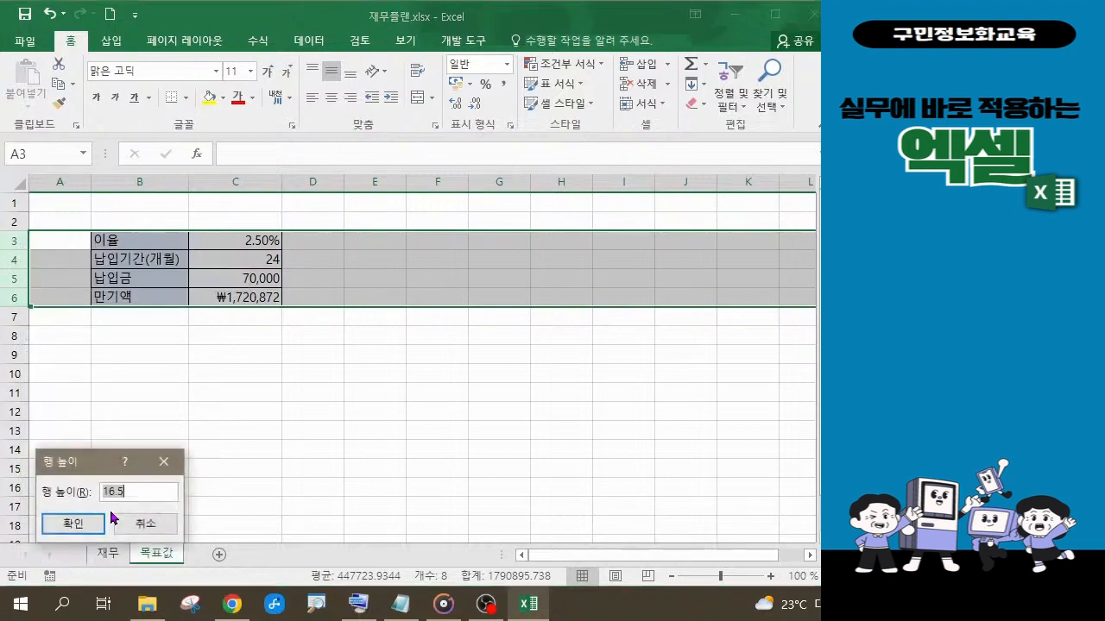
type("25")
key("Return")
left_click(361, 427)
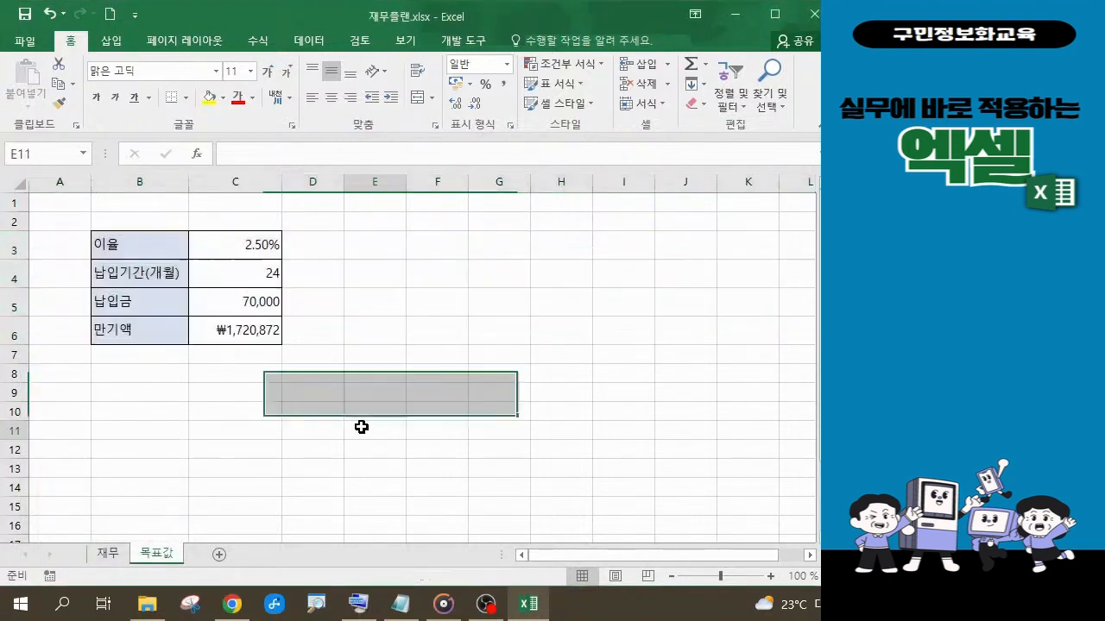
Make the text in table B3:C6 bold and set its font size to 12
left_click_drag(111, 243, 236, 326)
left_click(101, 102)
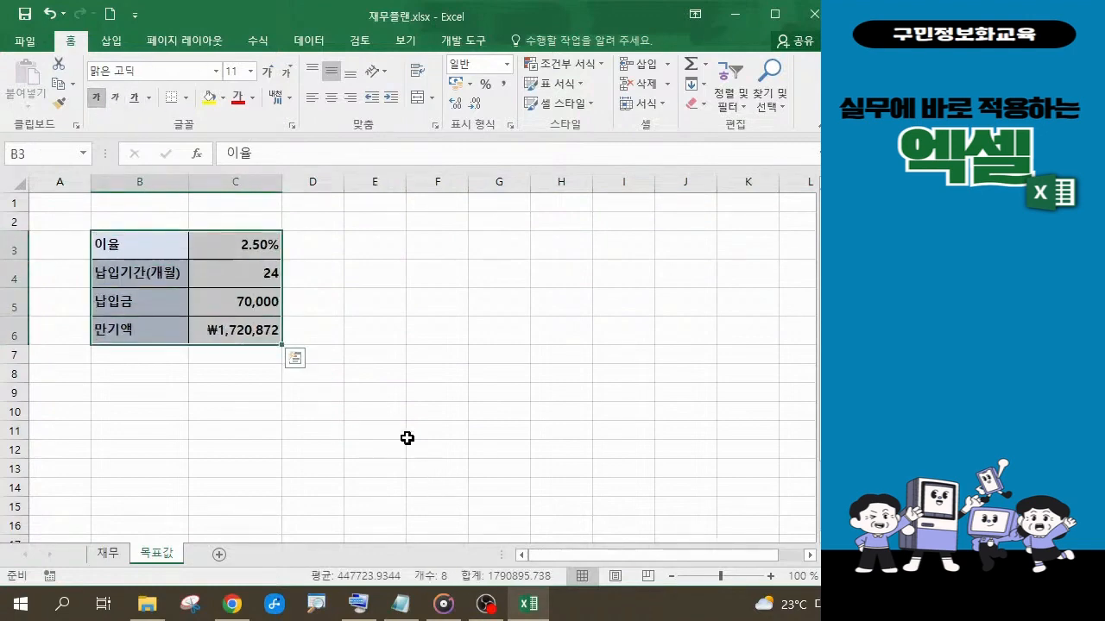
left_click(267, 76)
left_click(267, 76)
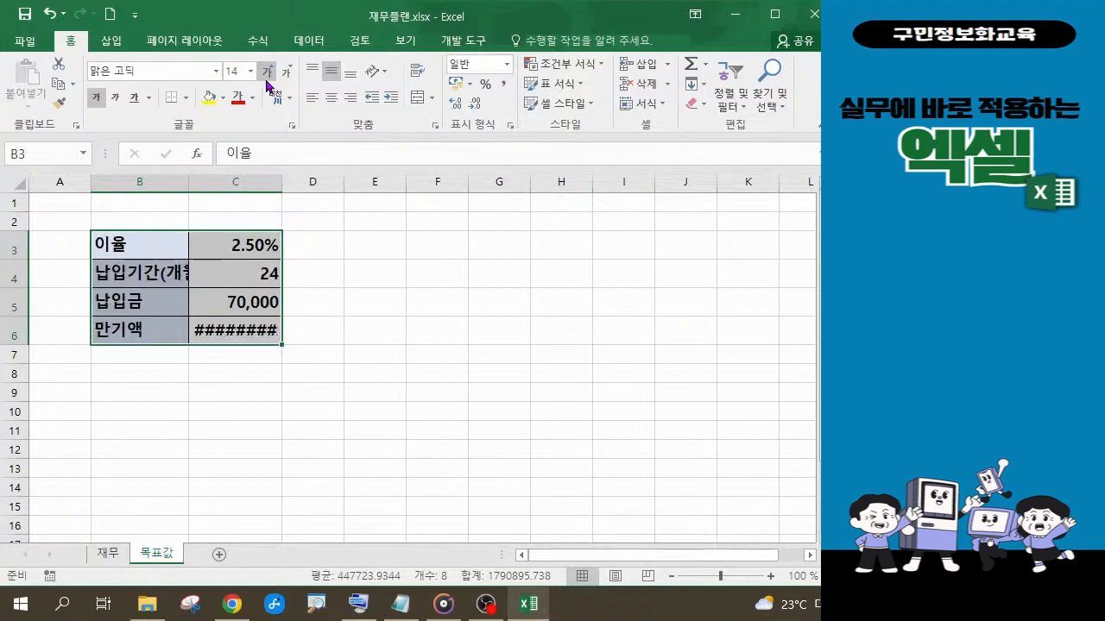
left_click(285, 79)
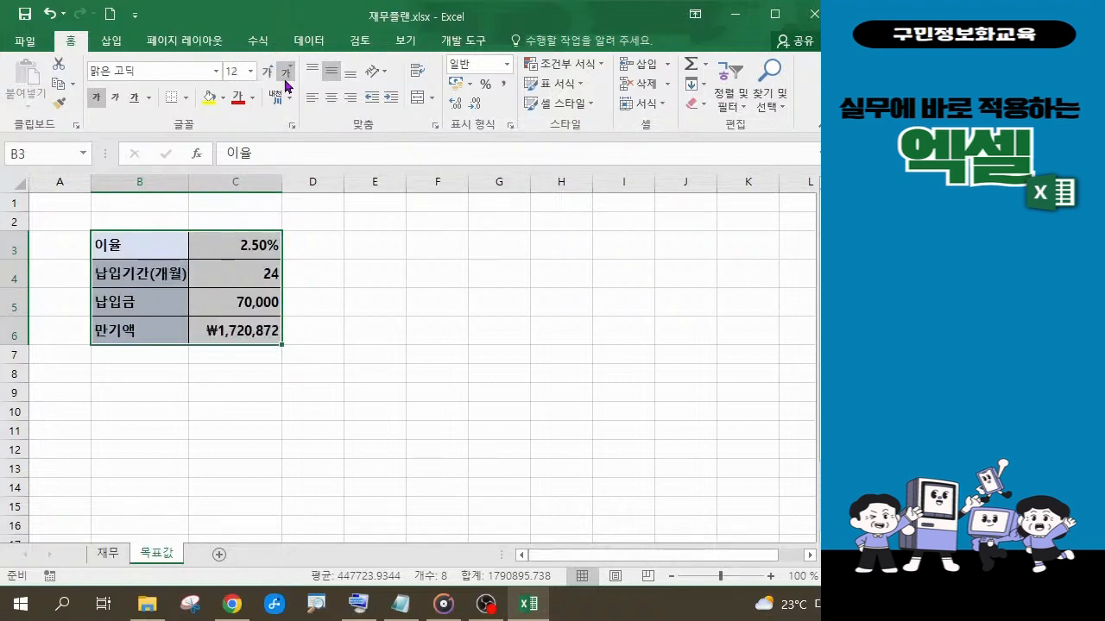
left_click(438, 474)
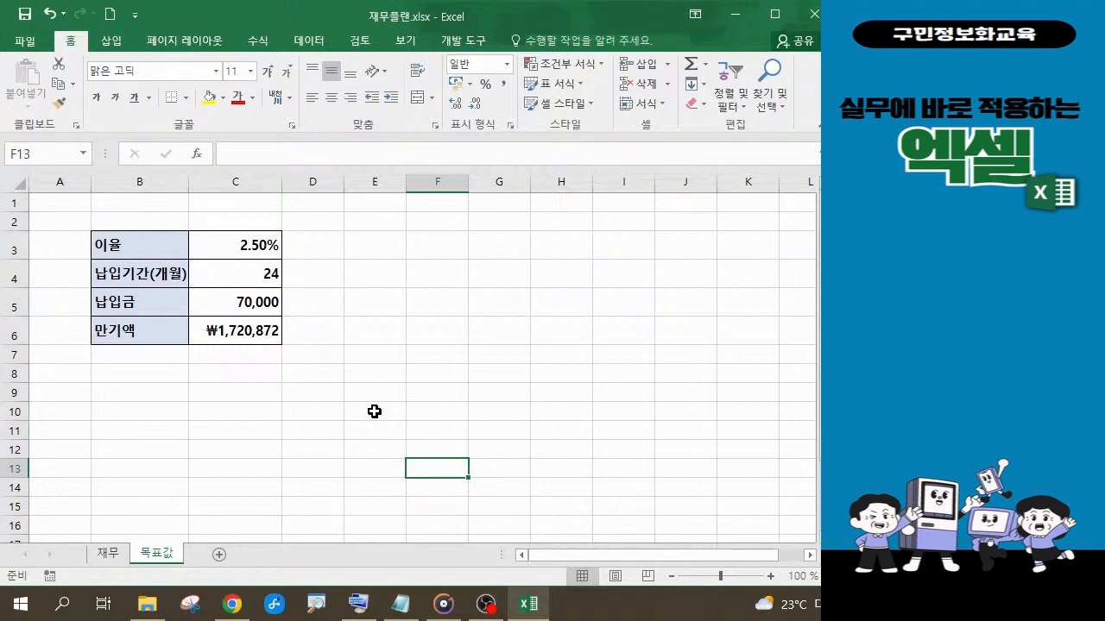
Open Goal Seek with the maturity amount formula in C6 as the formula cell, and place the dialog beside the table
left_click(225, 332)
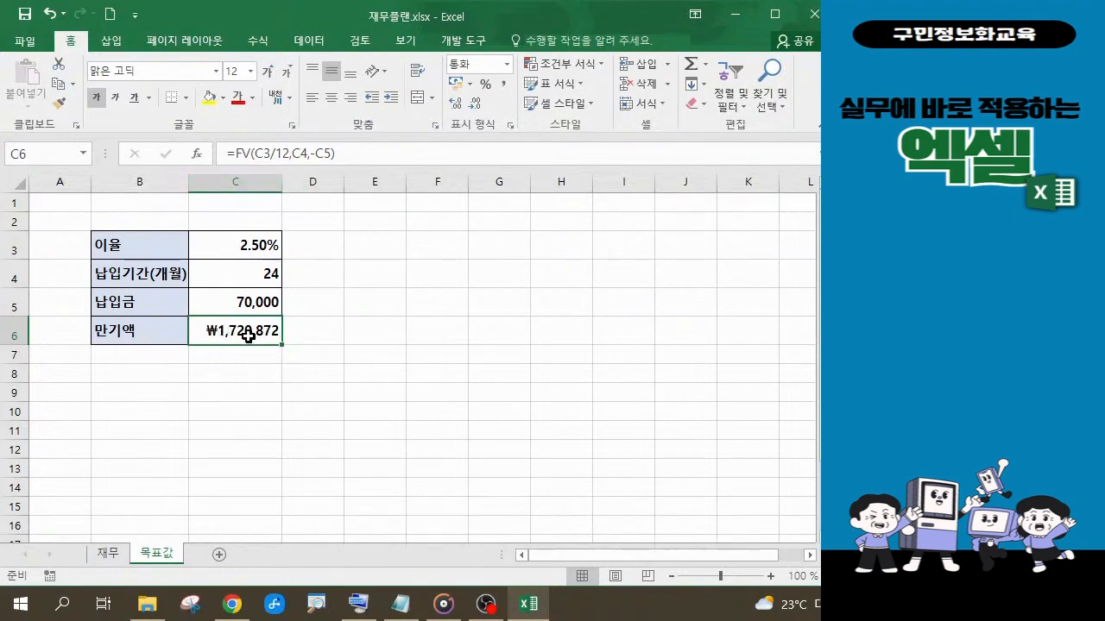
left_click(309, 41)
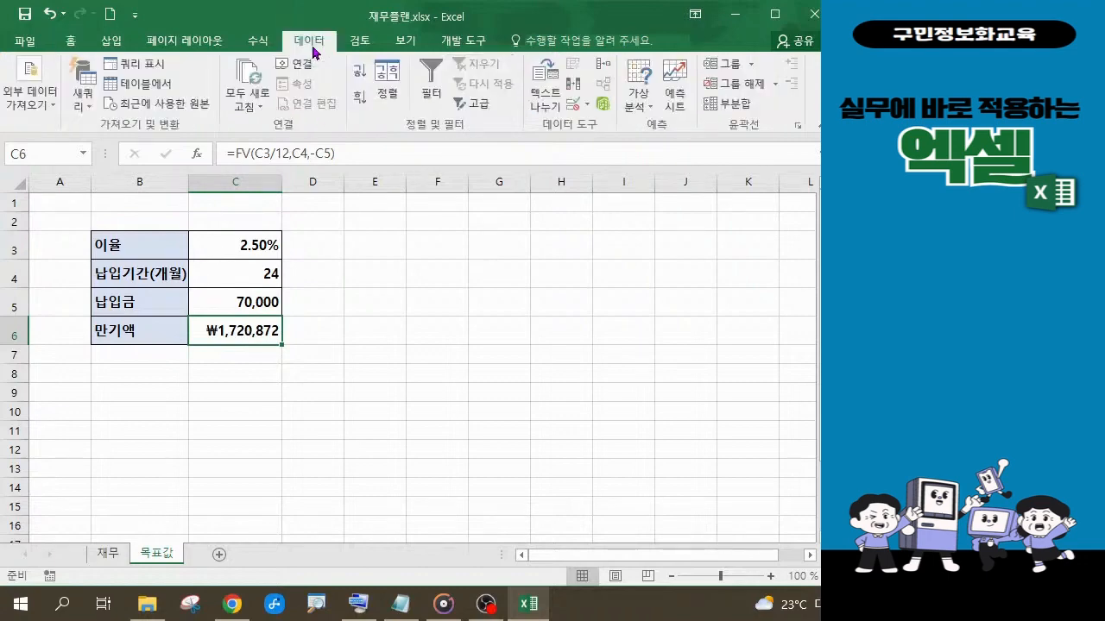
left_click(649, 113)
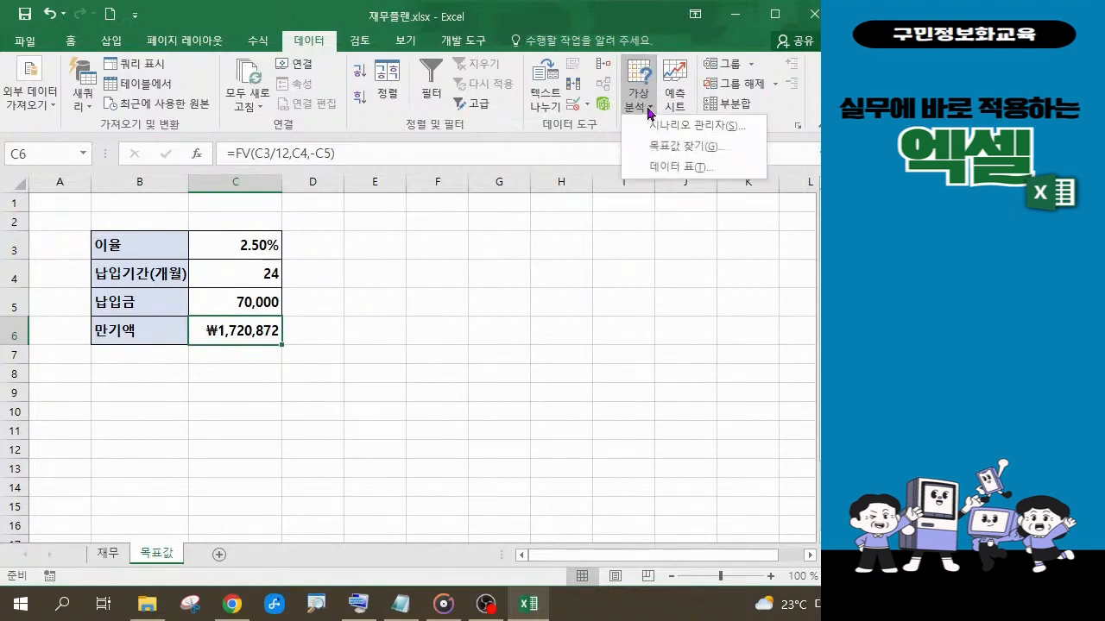
left_click(674, 146)
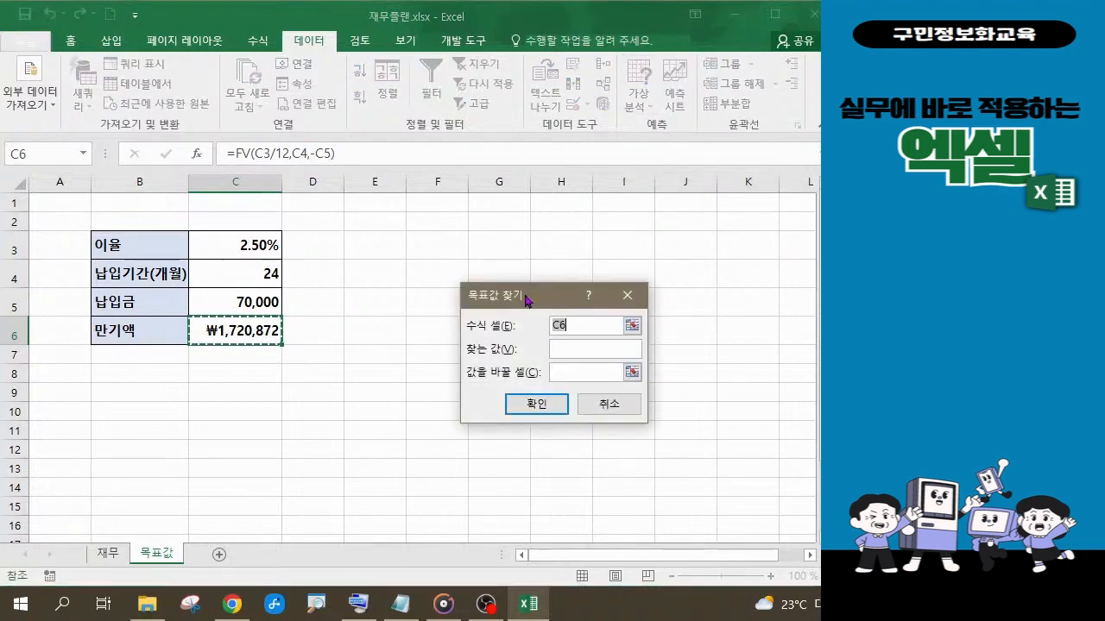
left_click_drag(526, 299, 456, 239)
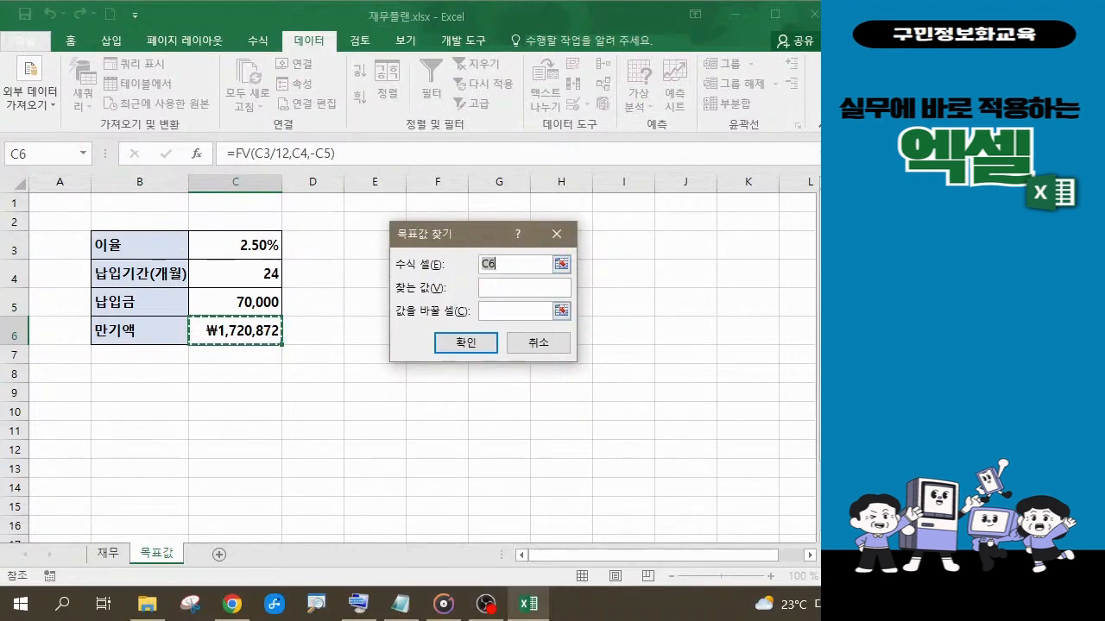
key("alt+Tab")
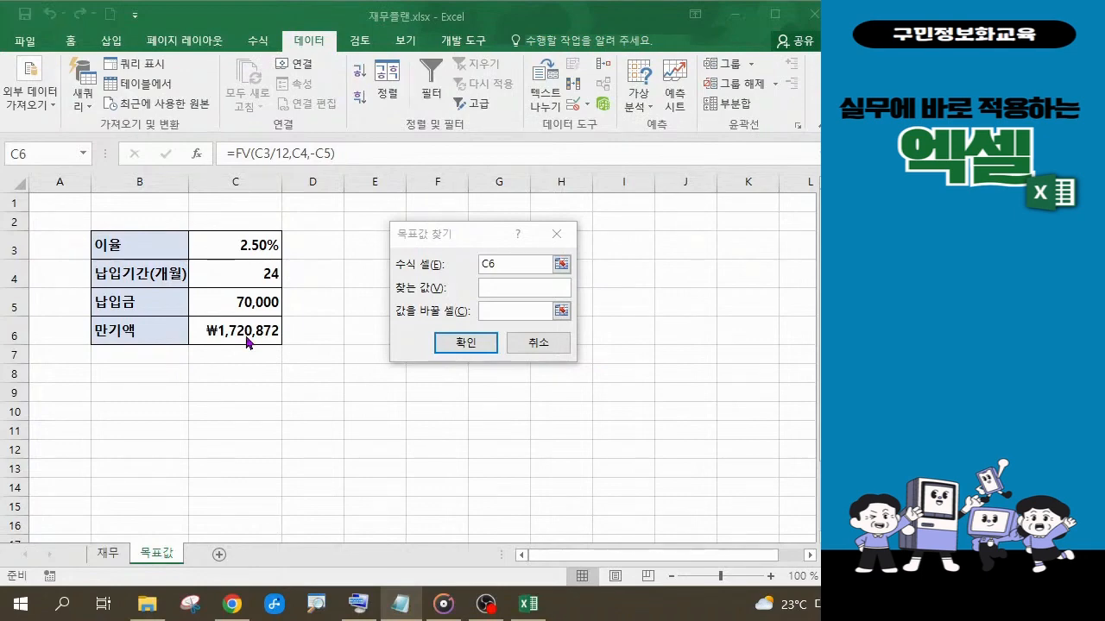
Set the Goal Seek target value to 2000000 and the payment amount in C5 as the cell to change
left_click(494, 285)
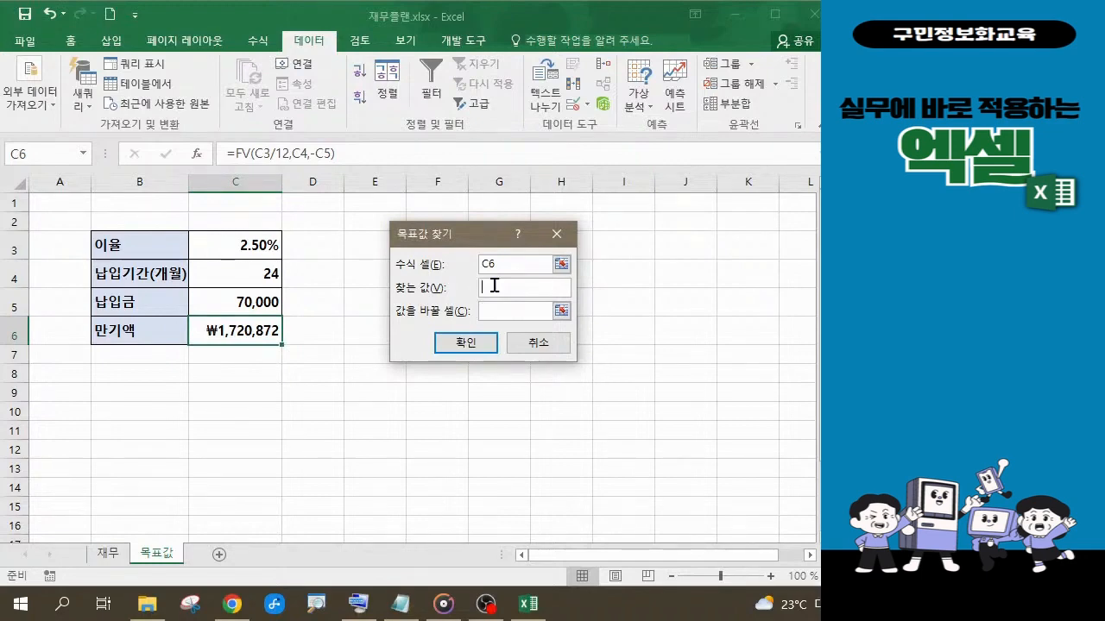
type("2000000")
left_click(498, 317)
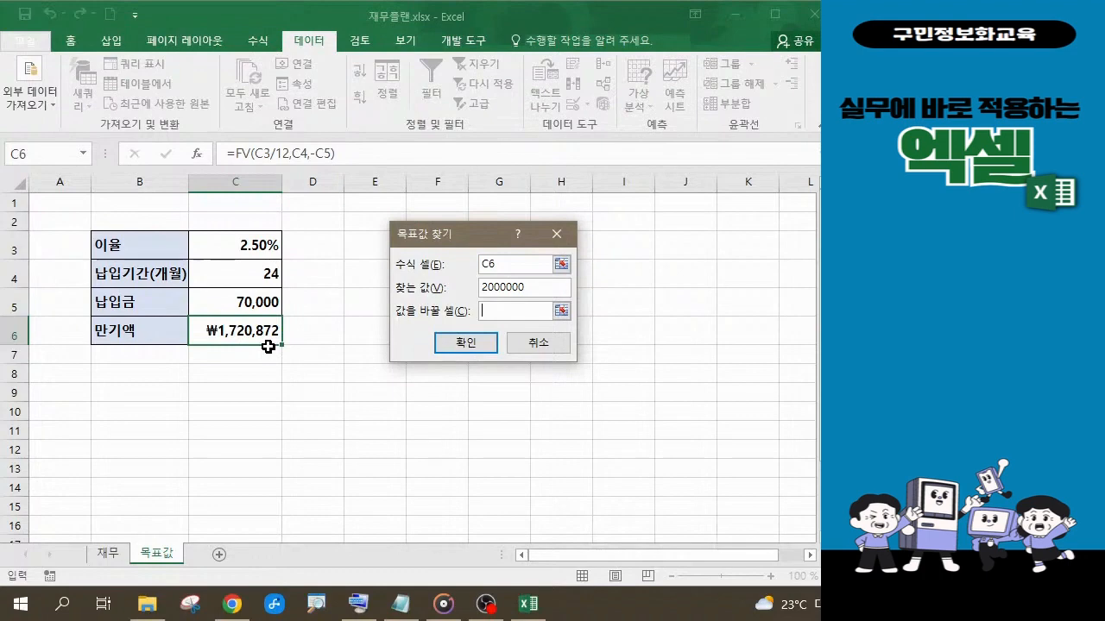
left_click(258, 303)
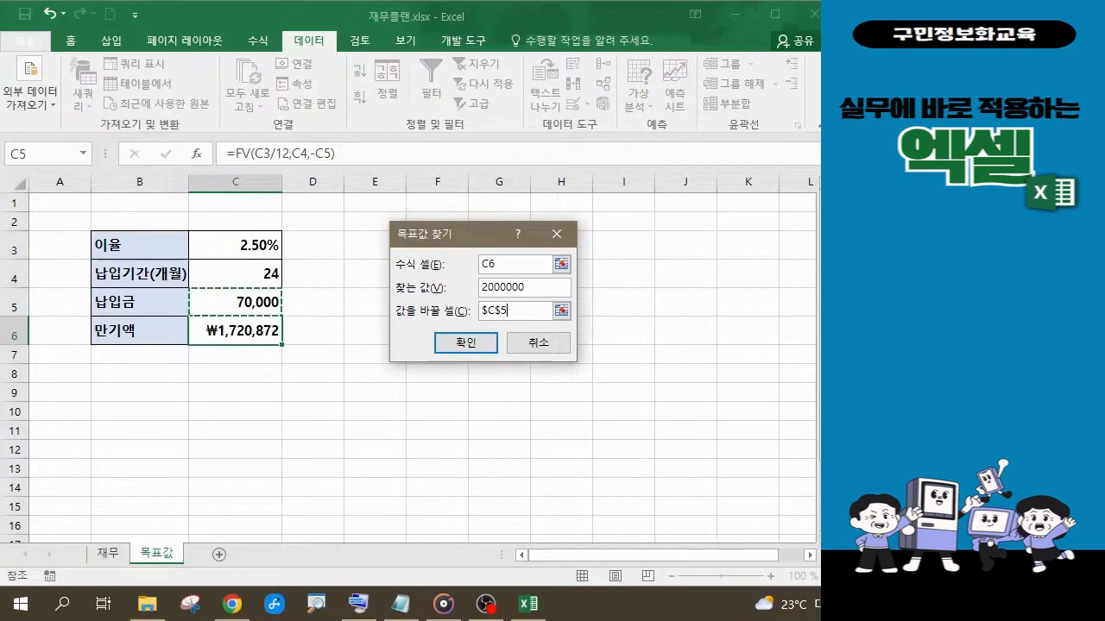
key("alt+Tab")
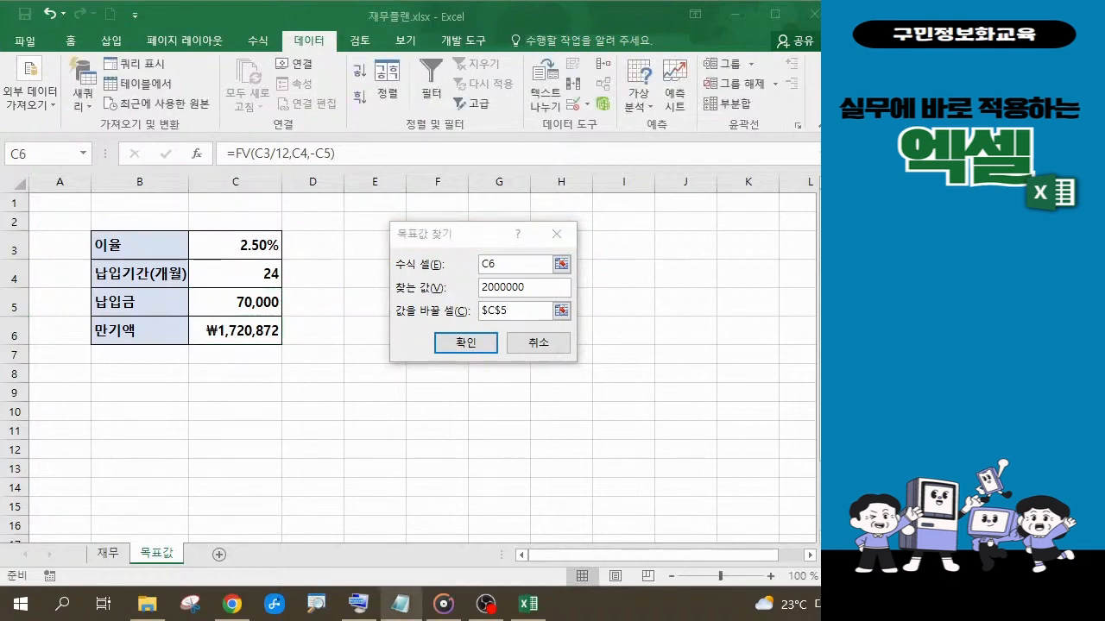
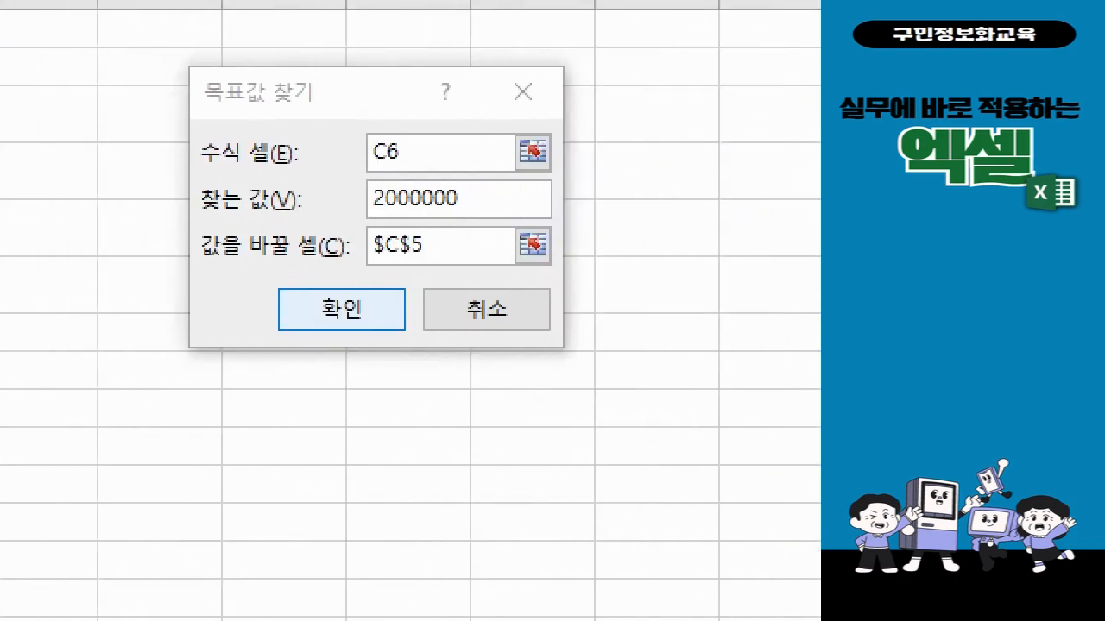
left_click_drag(259, 93, 321, 140)
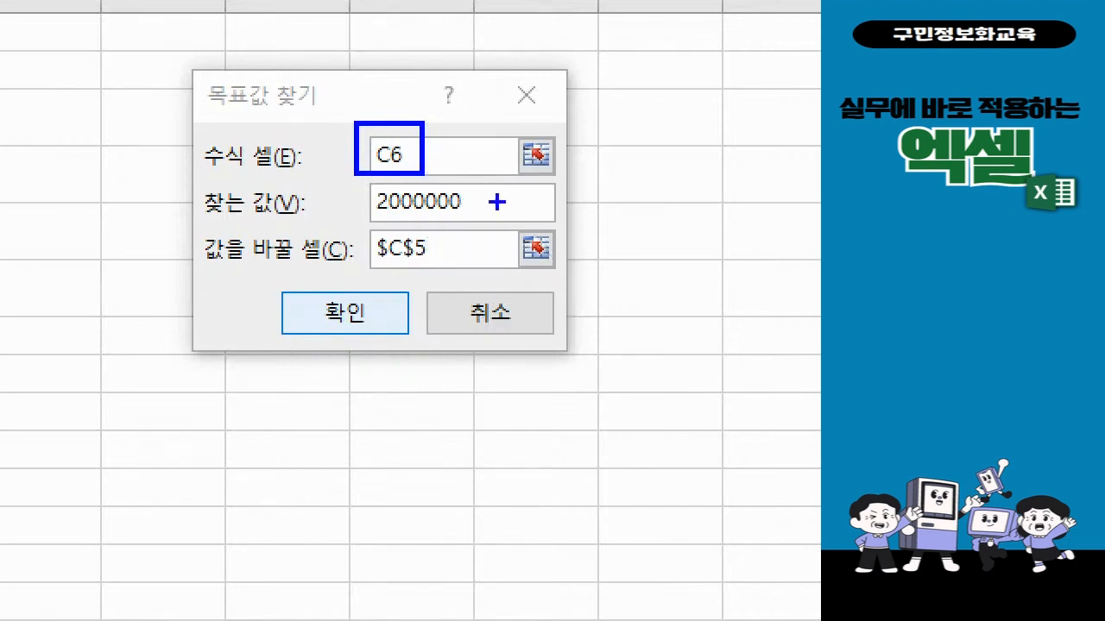
left_click_drag(501, 204, 583, 154)
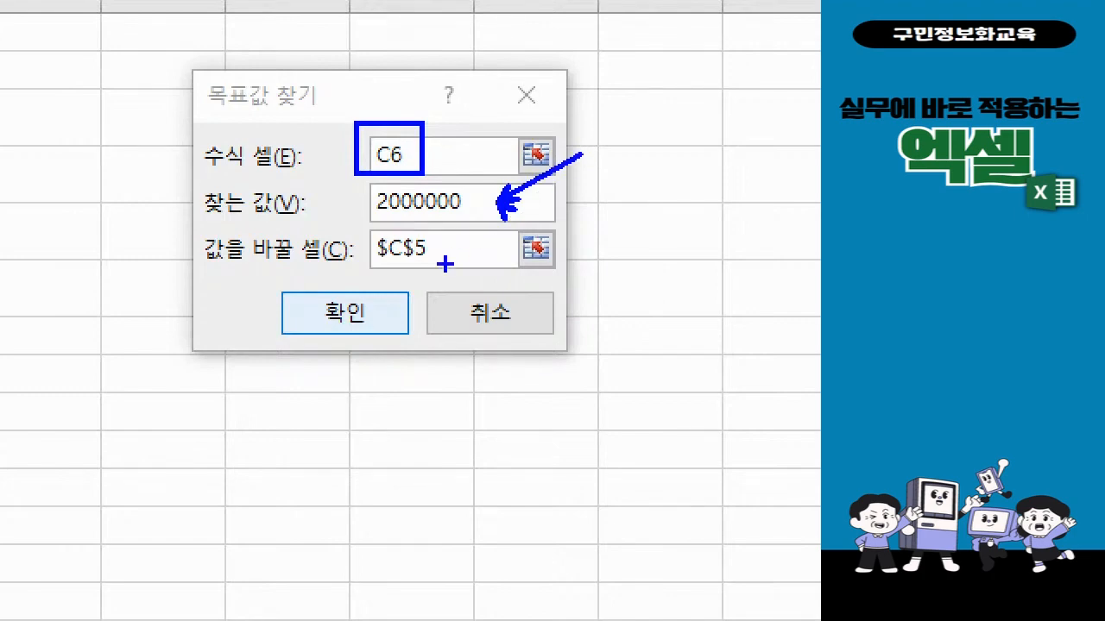
mouse_move(445, 264)
left_mouse_down()
mouse_move(373, 286)
mouse_move(384, 221)
mouse_move(449, 272)
left_mouse_up()
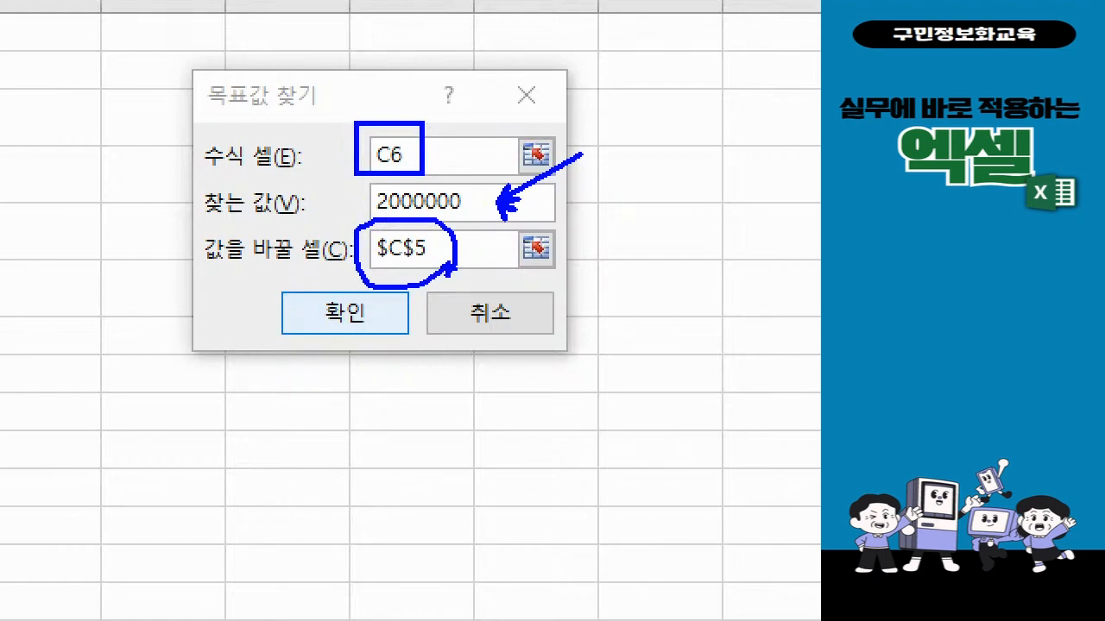
key("Escape")
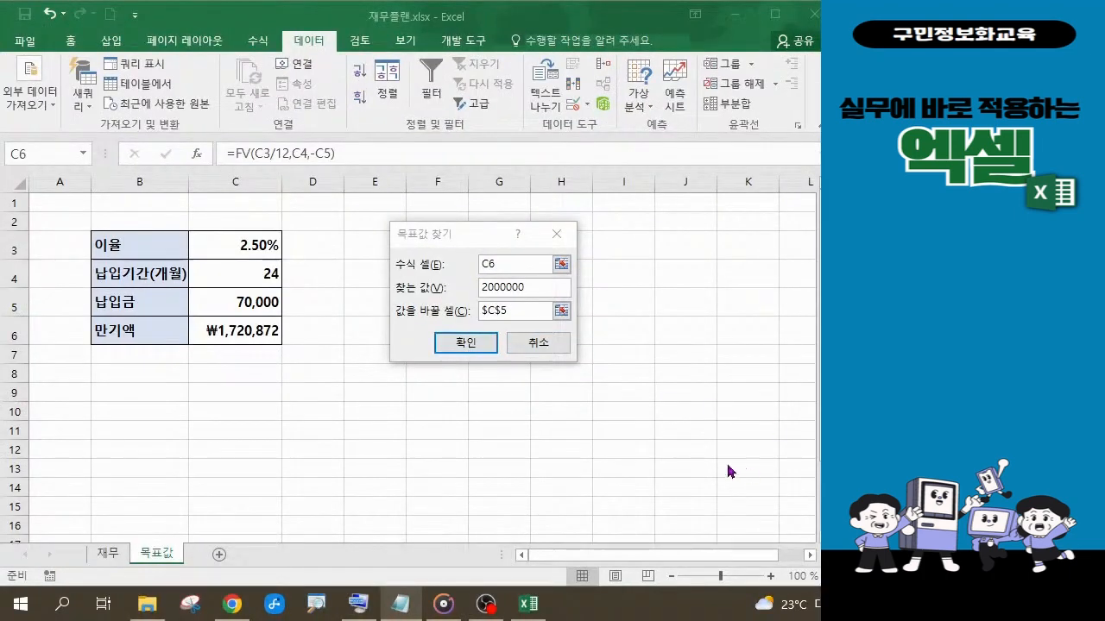
Run Goal Seek for the 2000000 maturity amount and keep the payment it finds in C5
left_click(459, 344)
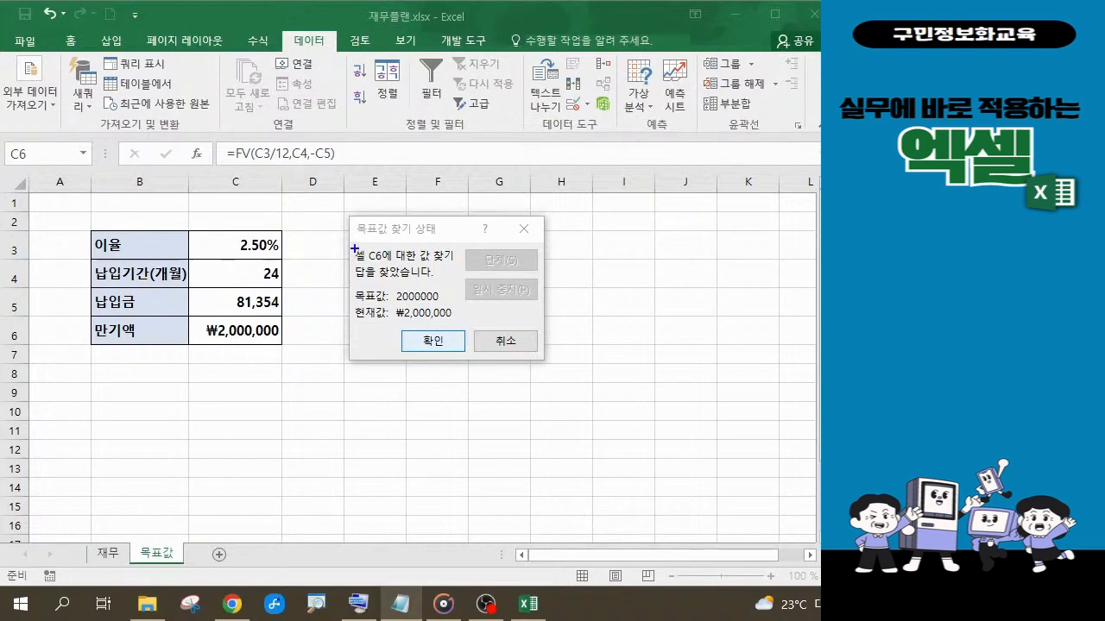
mouse_move(316, 237)
left_mouse_down()
mouse_move(371, 247)
mouse_move(575, 377)
left_mouse_up()
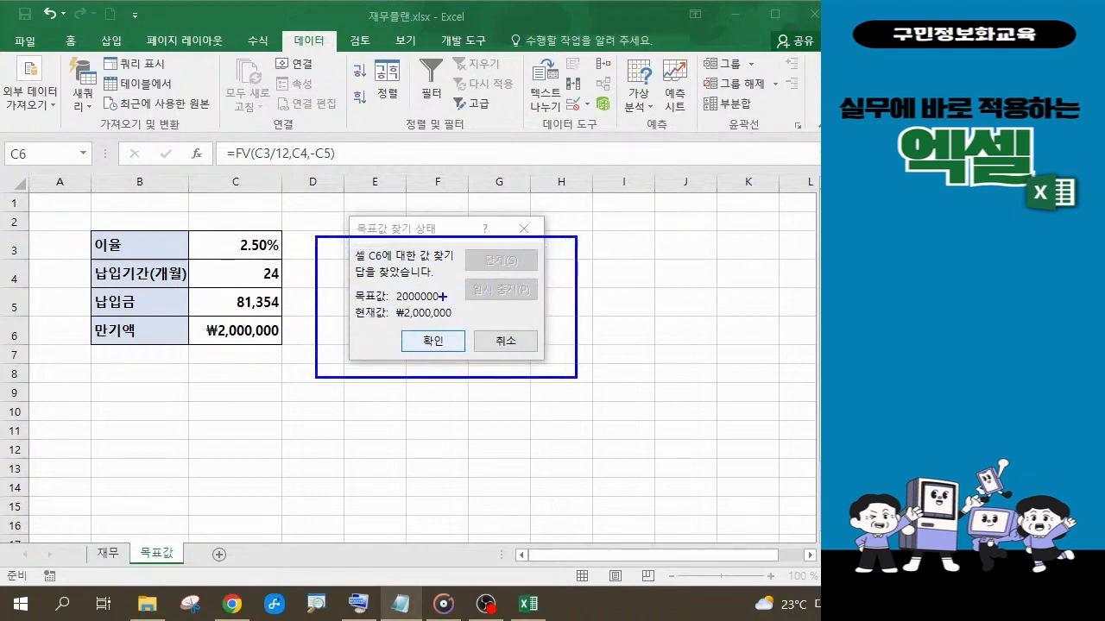
left_click_drag(443, 299, 458, 288)
mouse_move(285, 307)
left_mouse_down()
mouse_move(222, 306)
mouse_move(255, 281)
mouse_move(285, 306)
left_mouse_up()
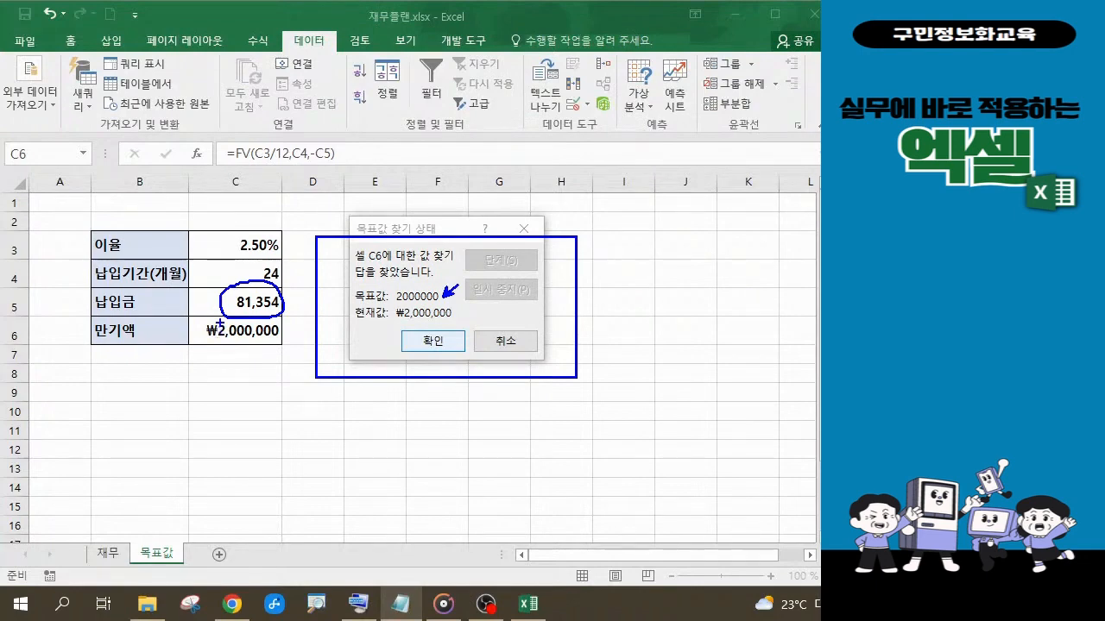
key("Escape")
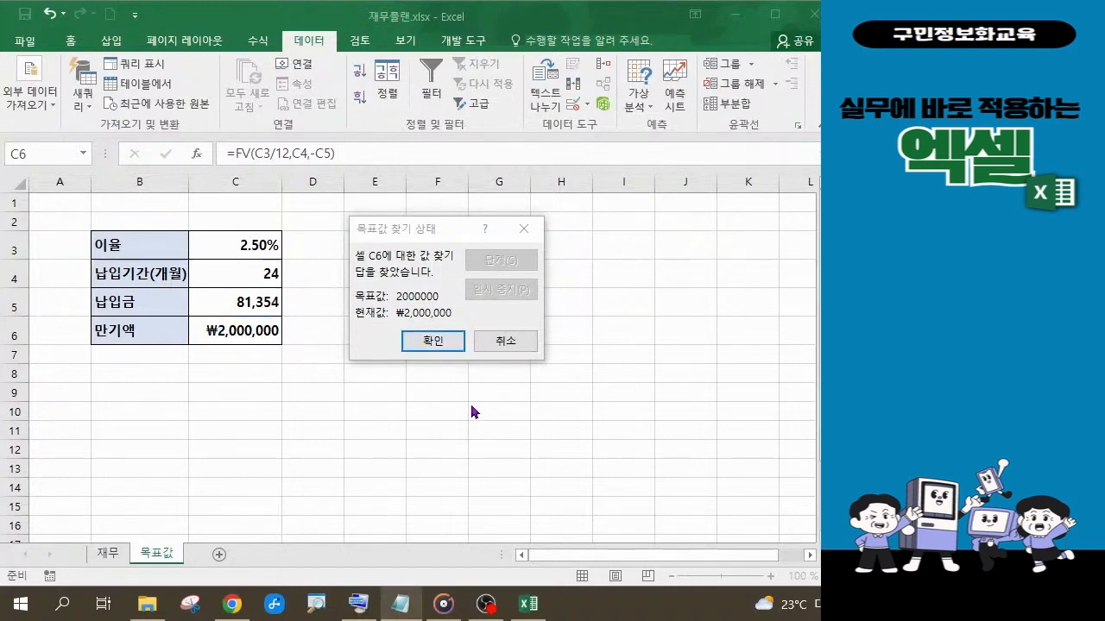
left_click(436, 349)
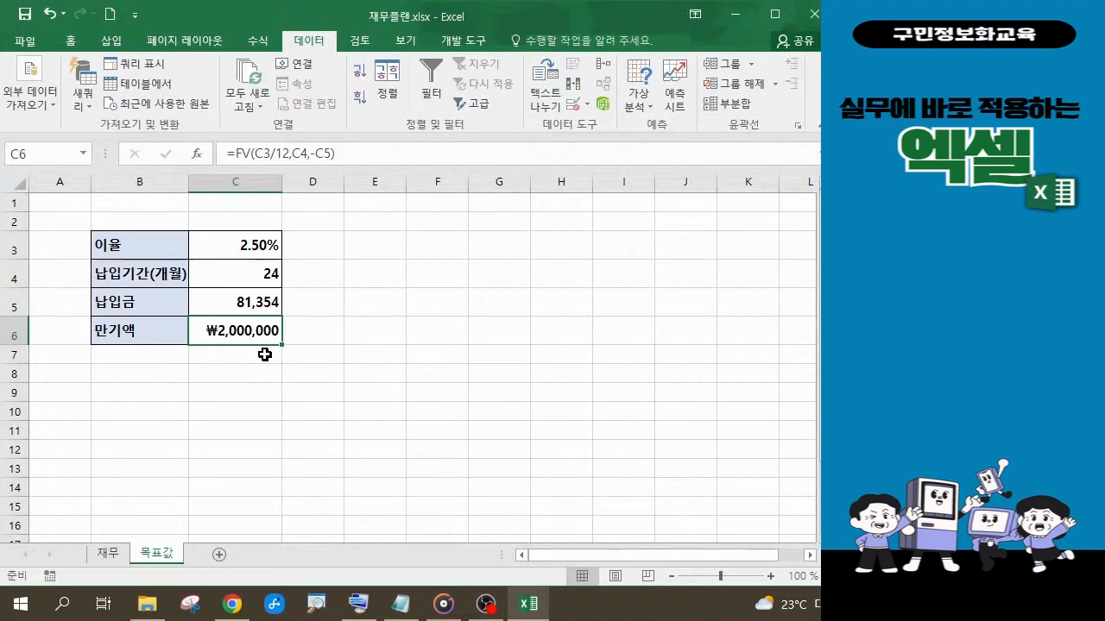
Use Goal Seek on the maturity amount in C6 with a target of 5000000 by changing C5, and keep the solution
key("alt+Tab")
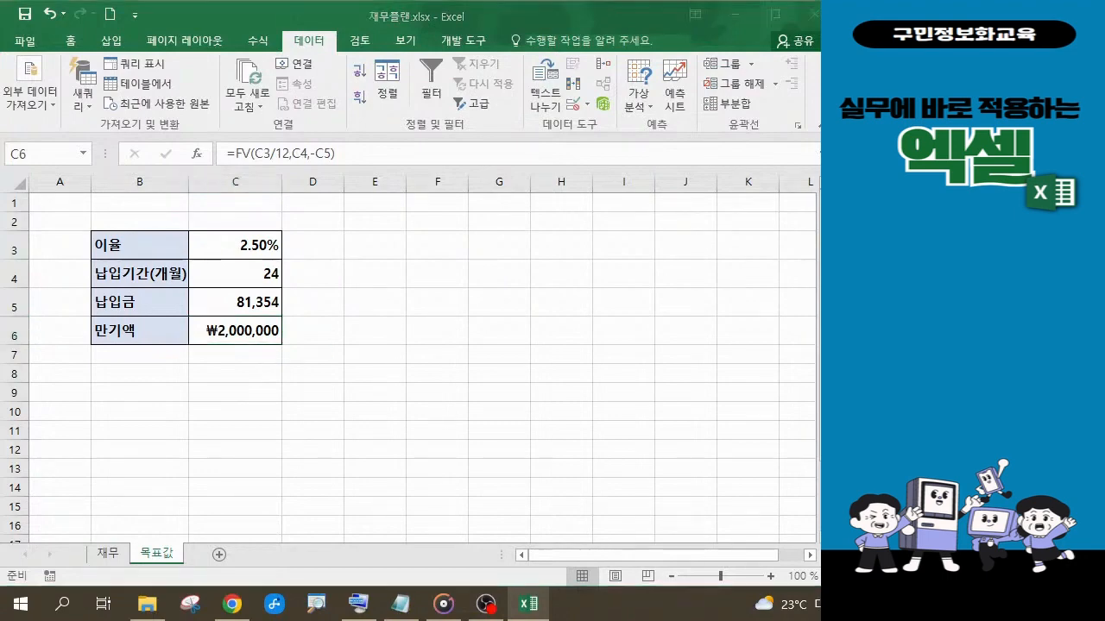
left_click(233, 328)
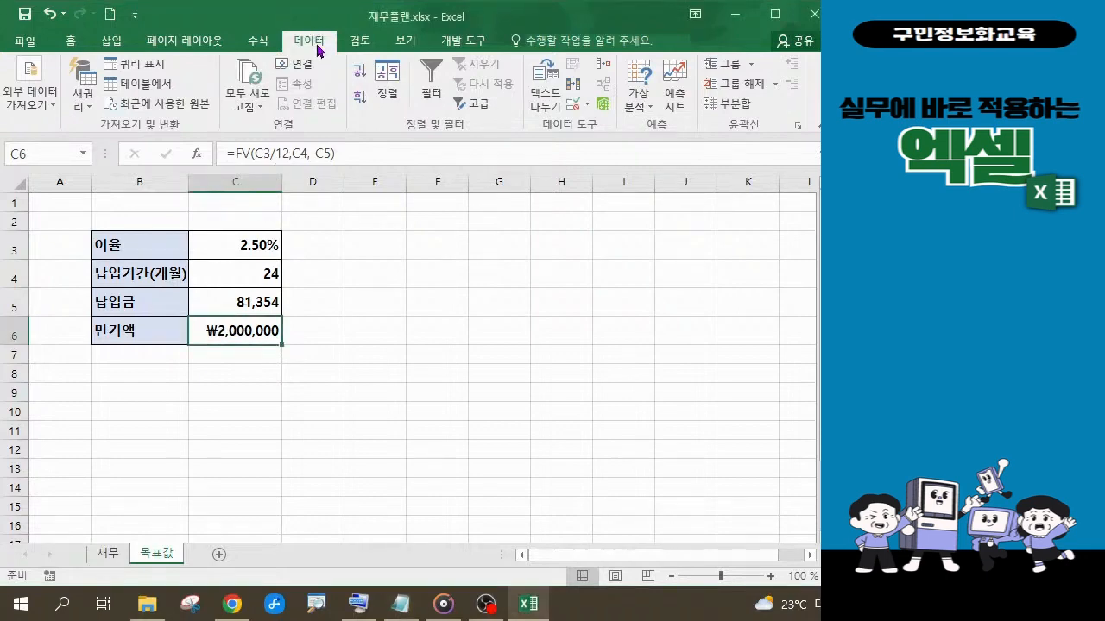
left_click(651, 115)
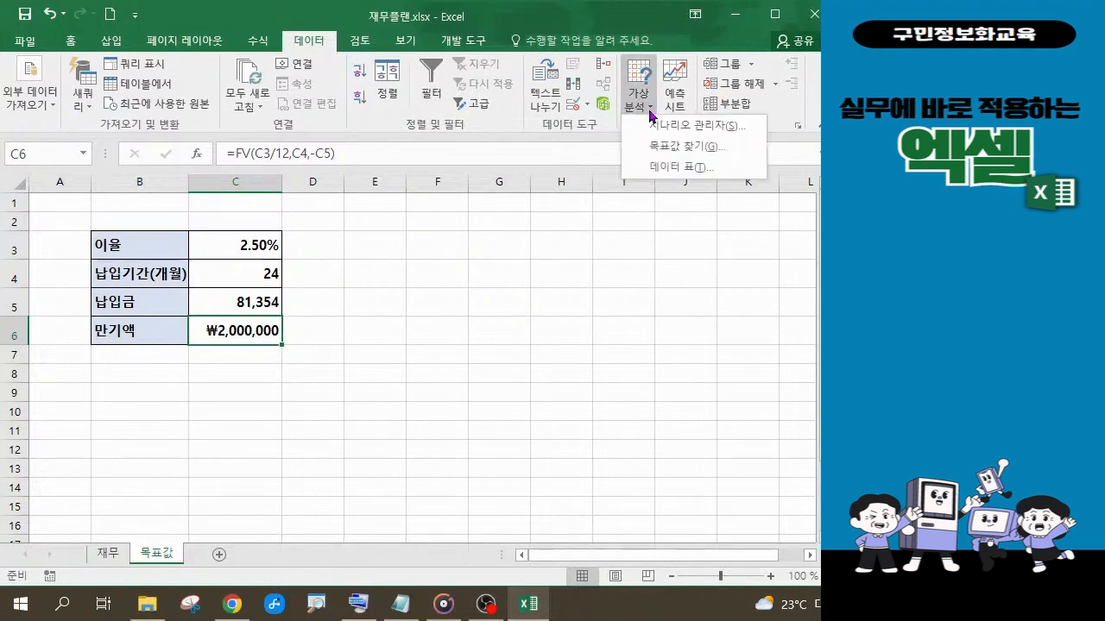
left_click(682, 148)
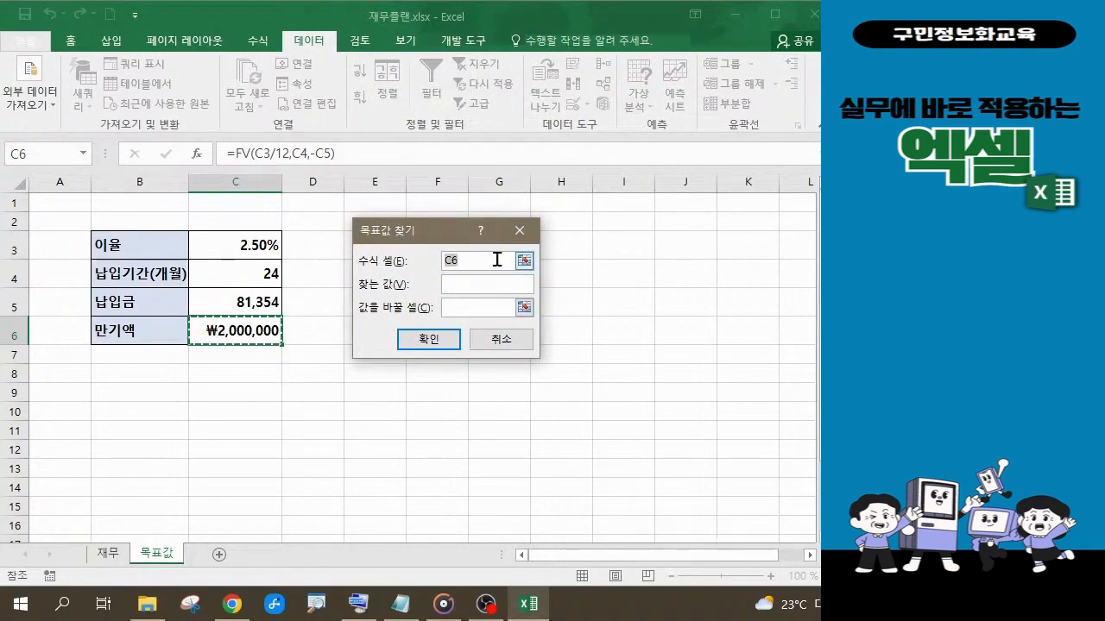
left_click(469, 285)
left_click(470, 285)
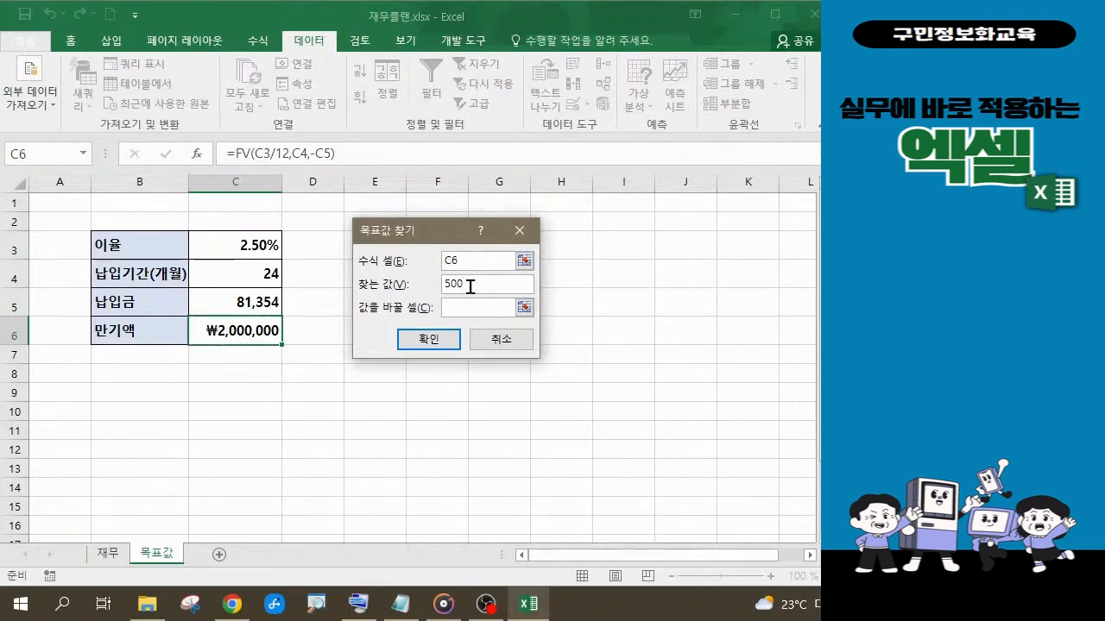
type("5000000")
left_click(479, 312)
left_click(245, 304)
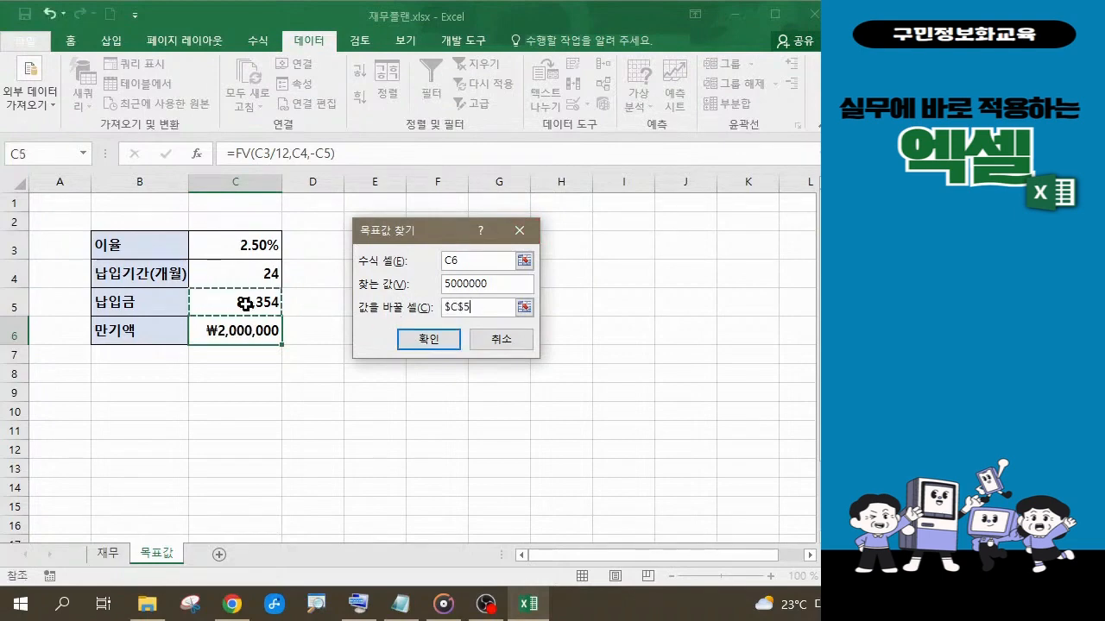
left_click(424, 343)
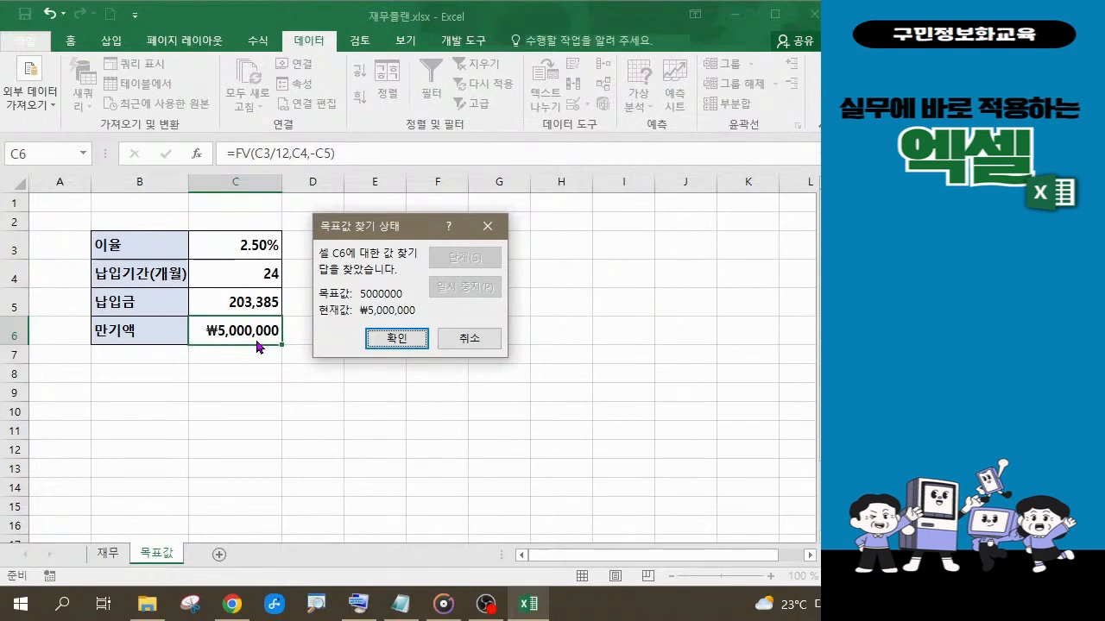
left_click(376, 342)
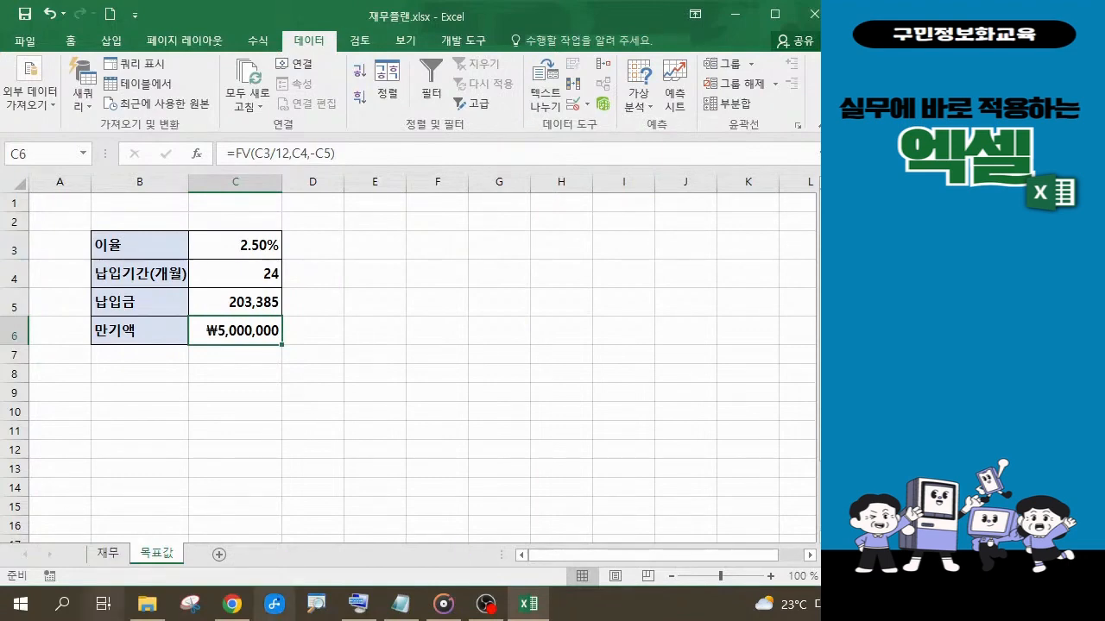
Copy the loan repayment table B10:C13 from the 재무 sheet to cell B10 on the 목표값 sheet
left_click(107, 553)
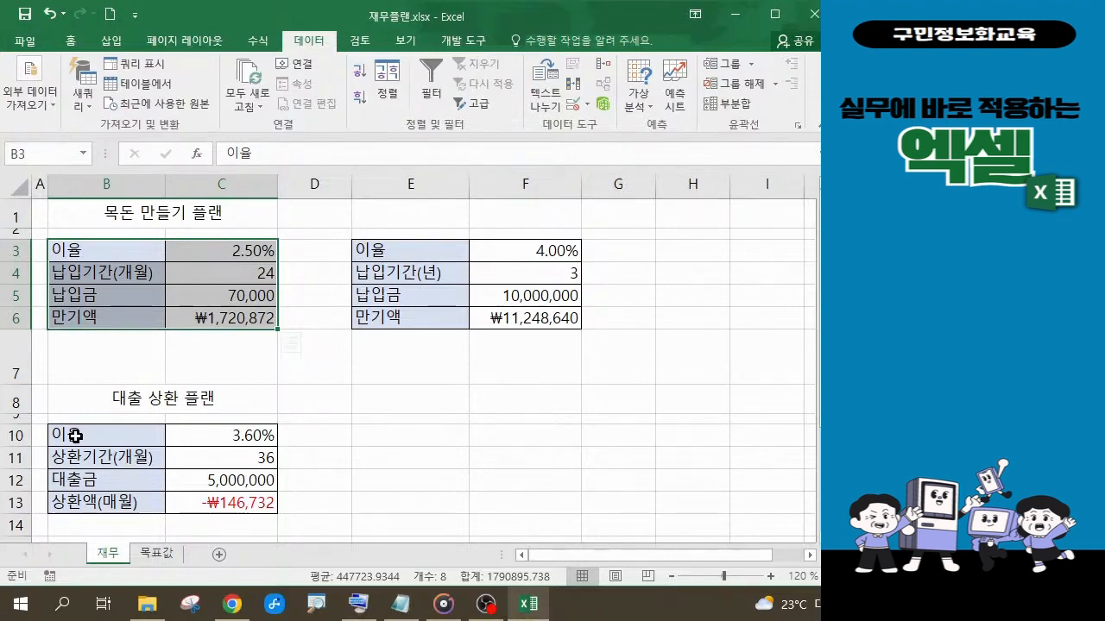
left_click_drag(75, 436, 221, 499)
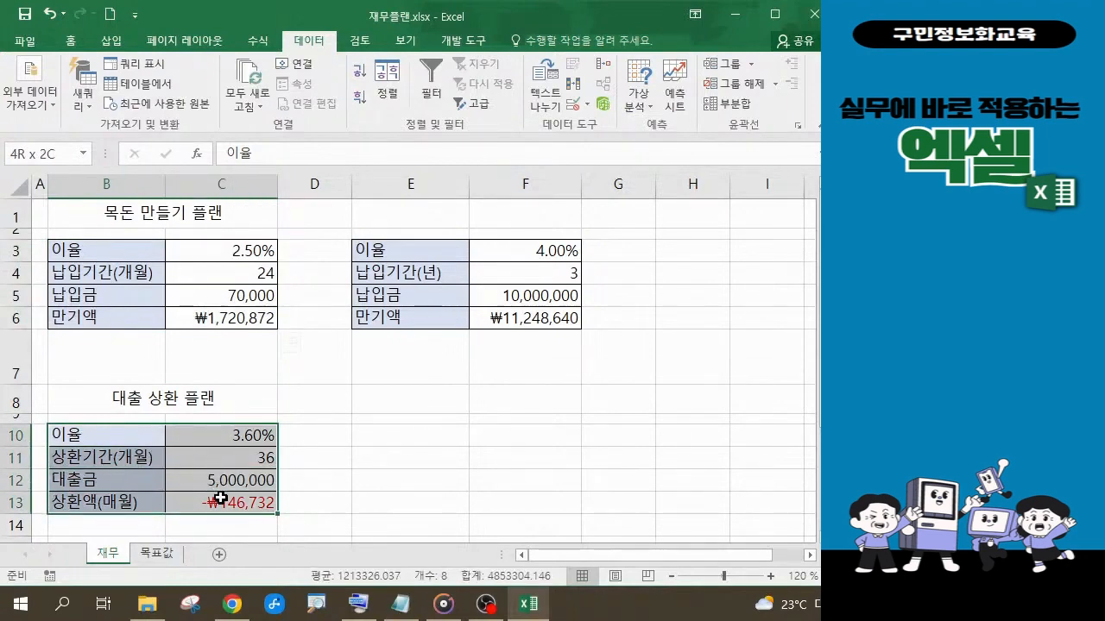
left_click_drag(221, 499, 221, 499)
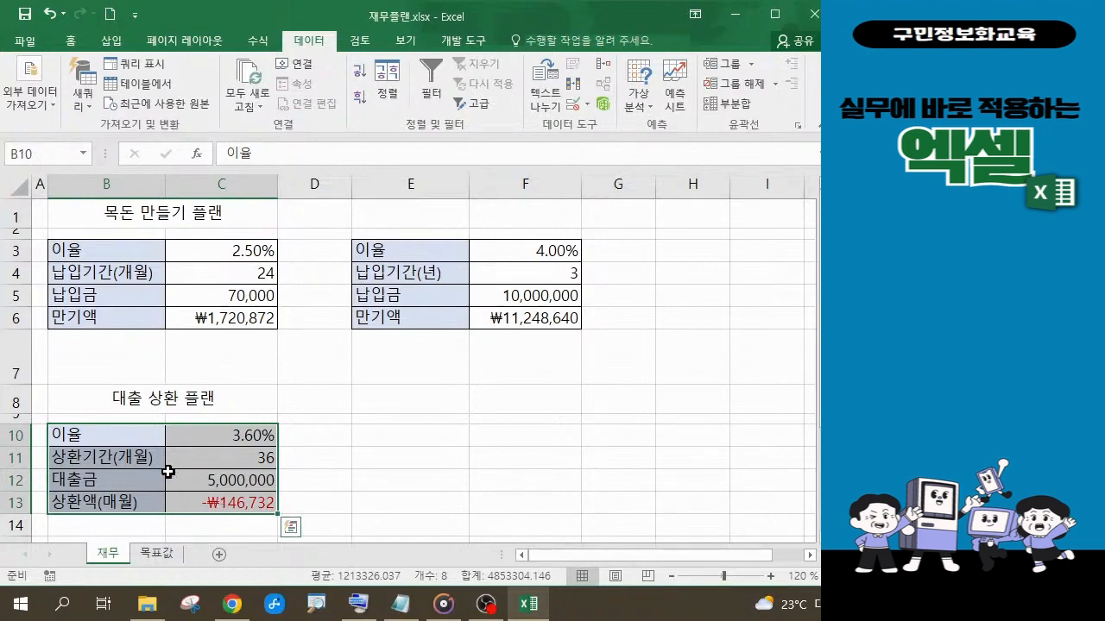
left_click(71, 43)
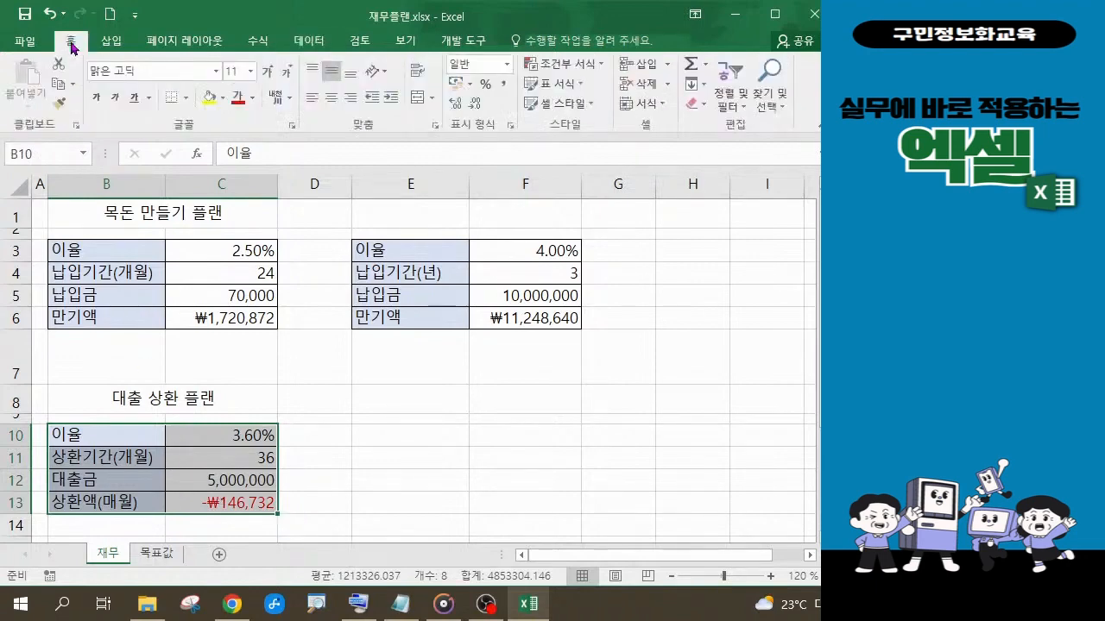
left_click(57, 86)
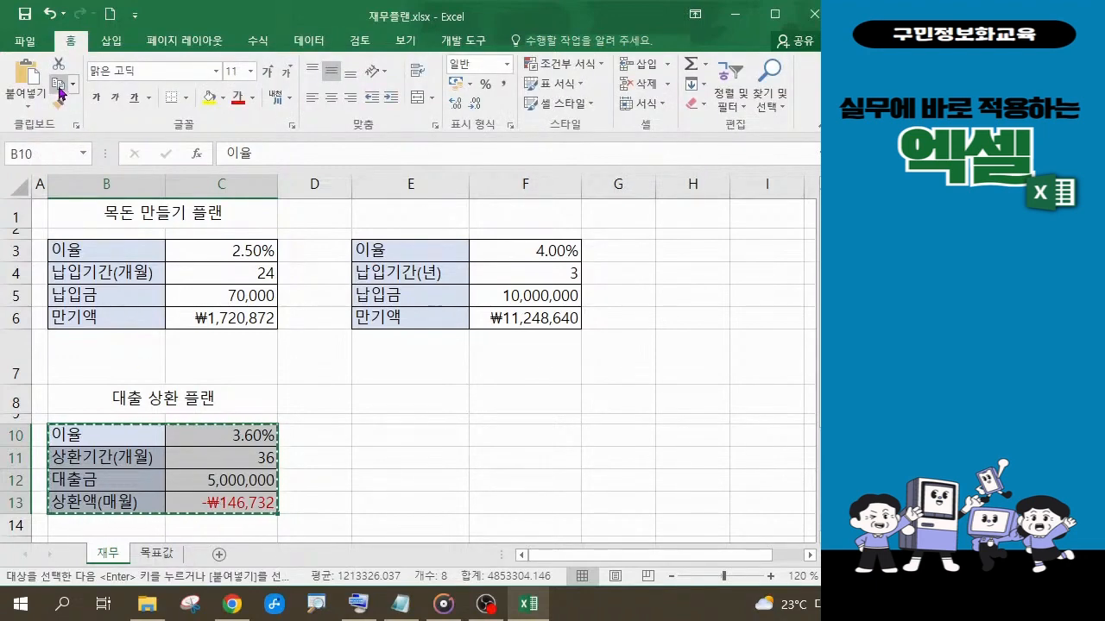
left_click(174, 557)
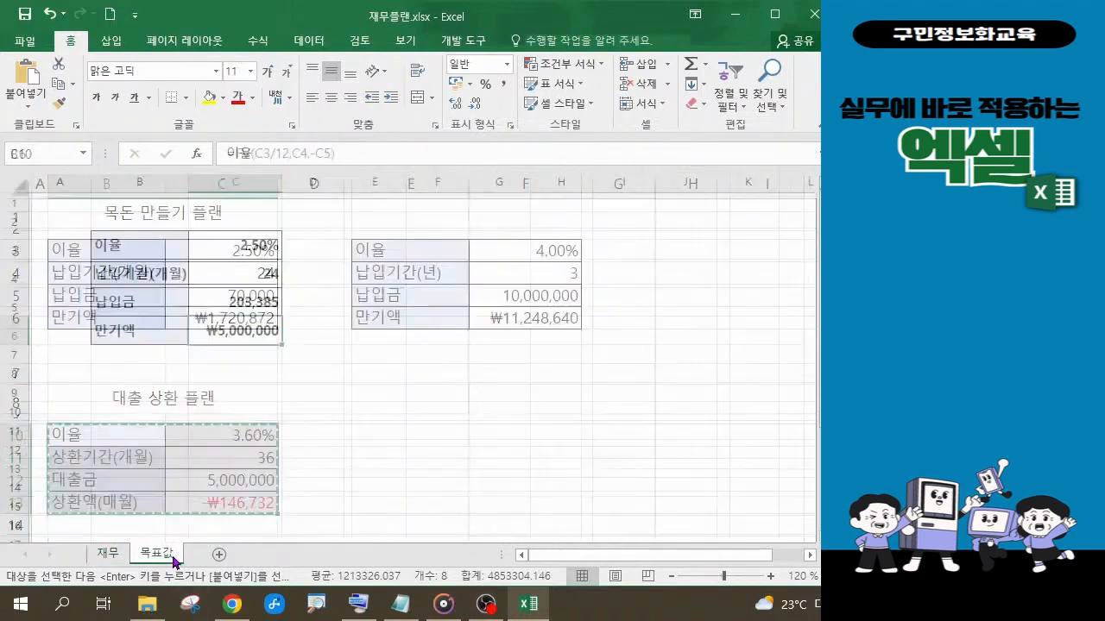
left_click(129, 410)
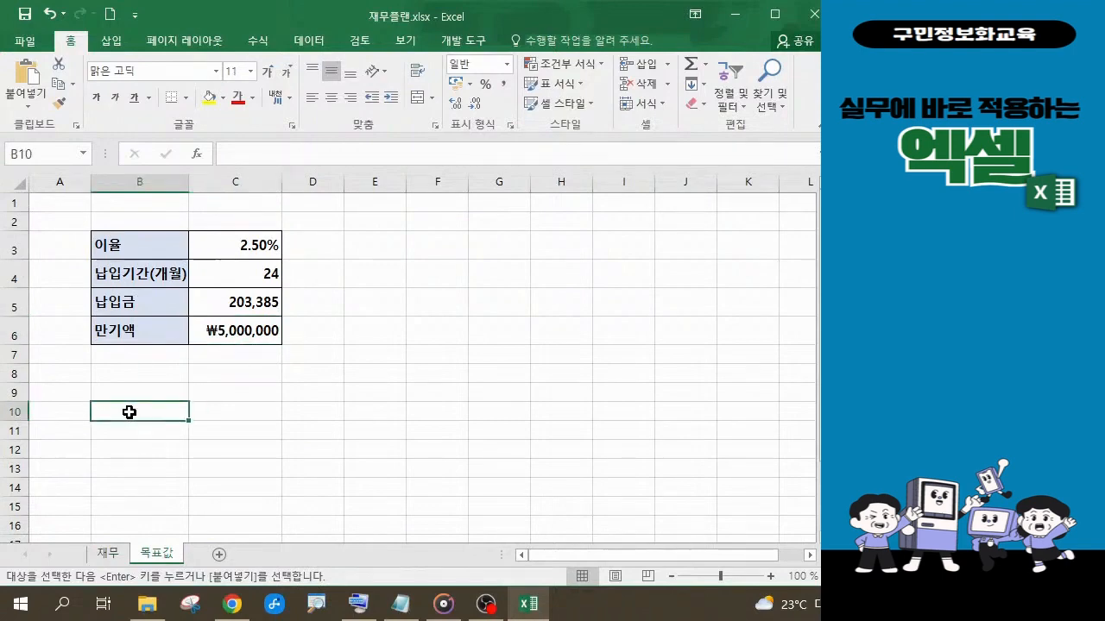
left_click(33, 88)
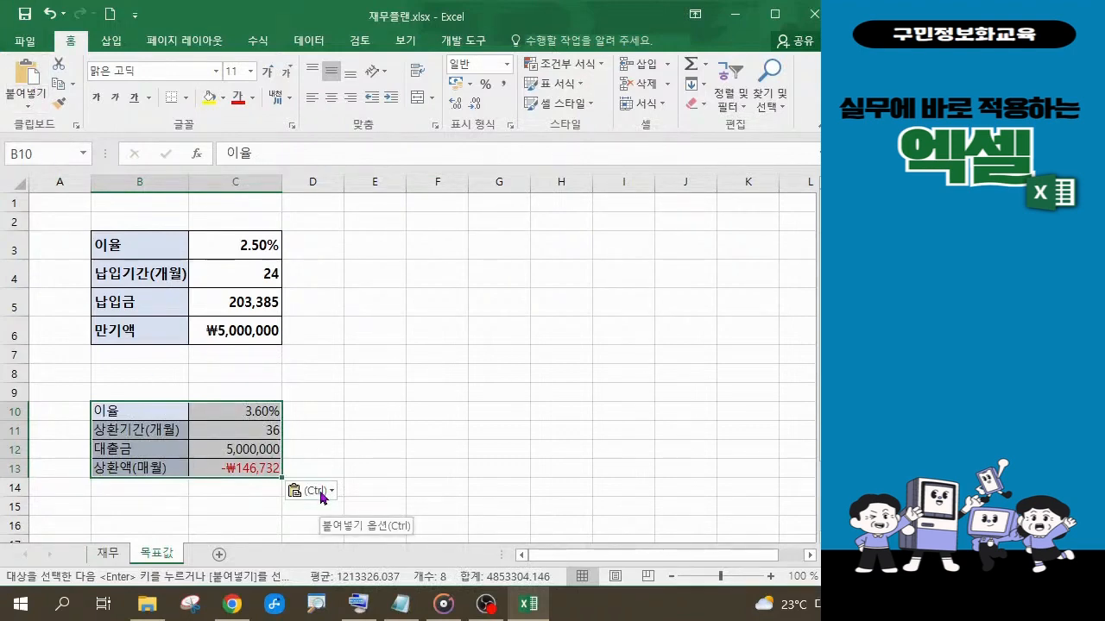
Set the height of rows 10 to 13 on the 목표값 sheet to 25
left_click(13, 408)
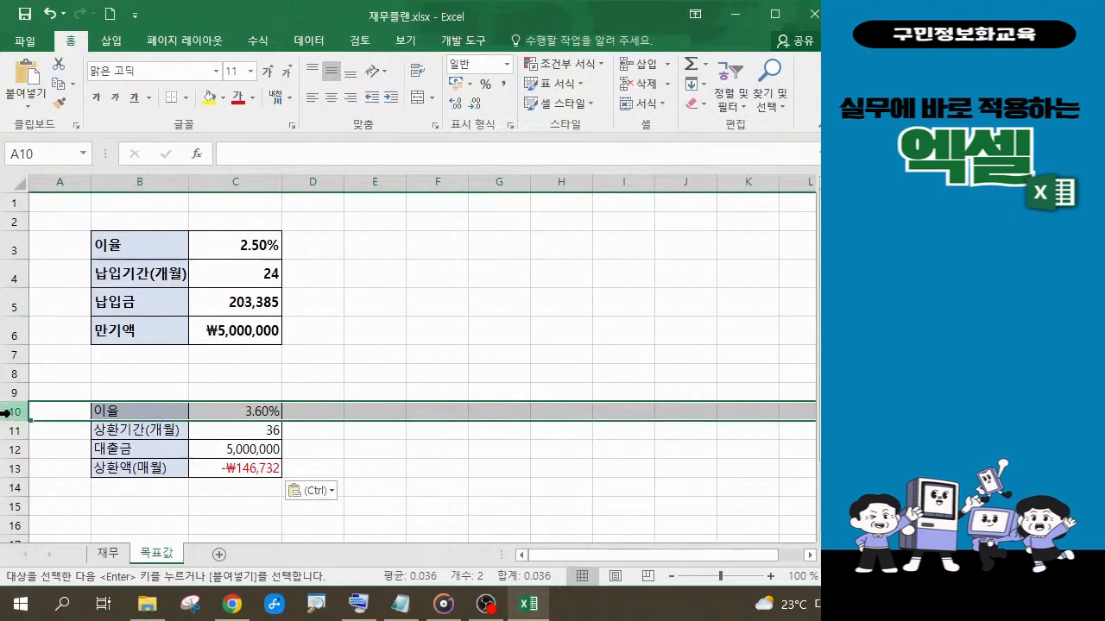
left_click_drag(16, 409, 18, 476)
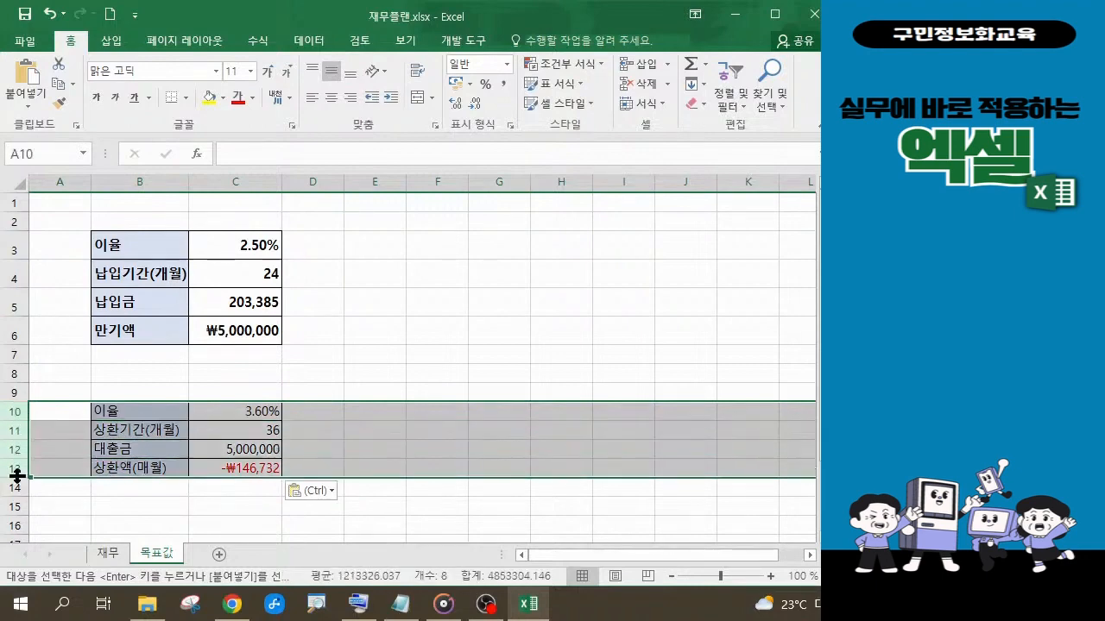
right_click(17, 476)
left_click(61, 422)
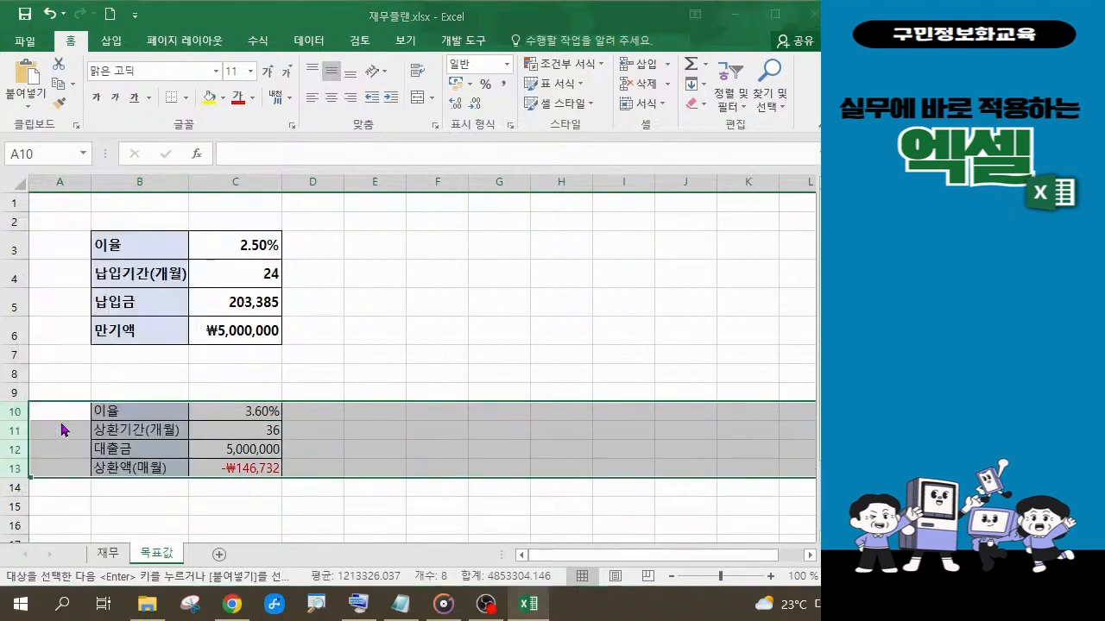
type("25")
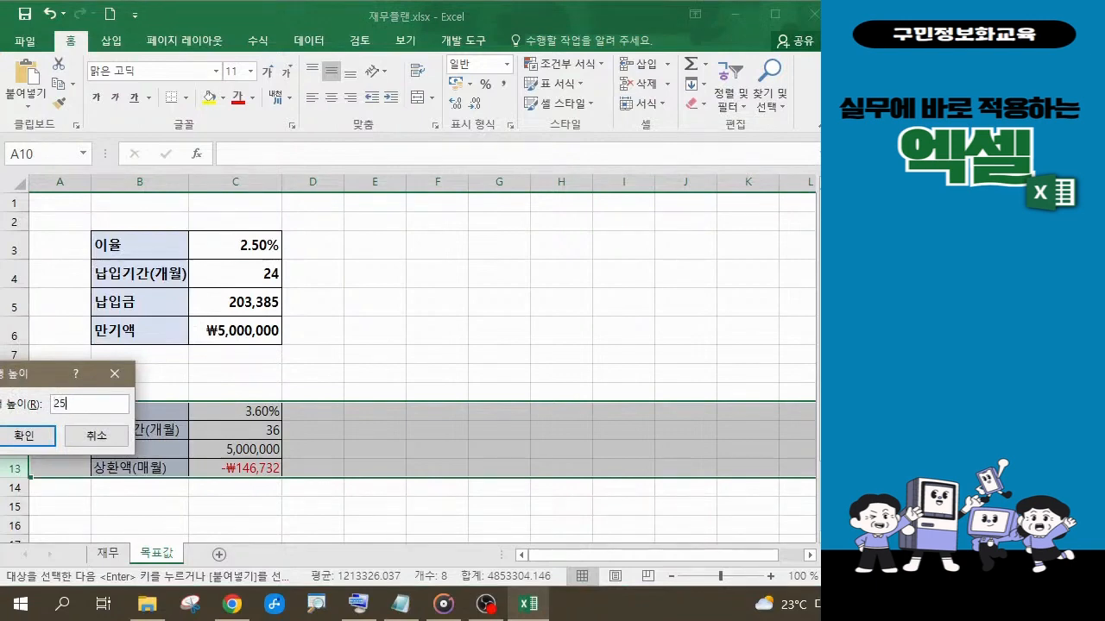
key("Return")
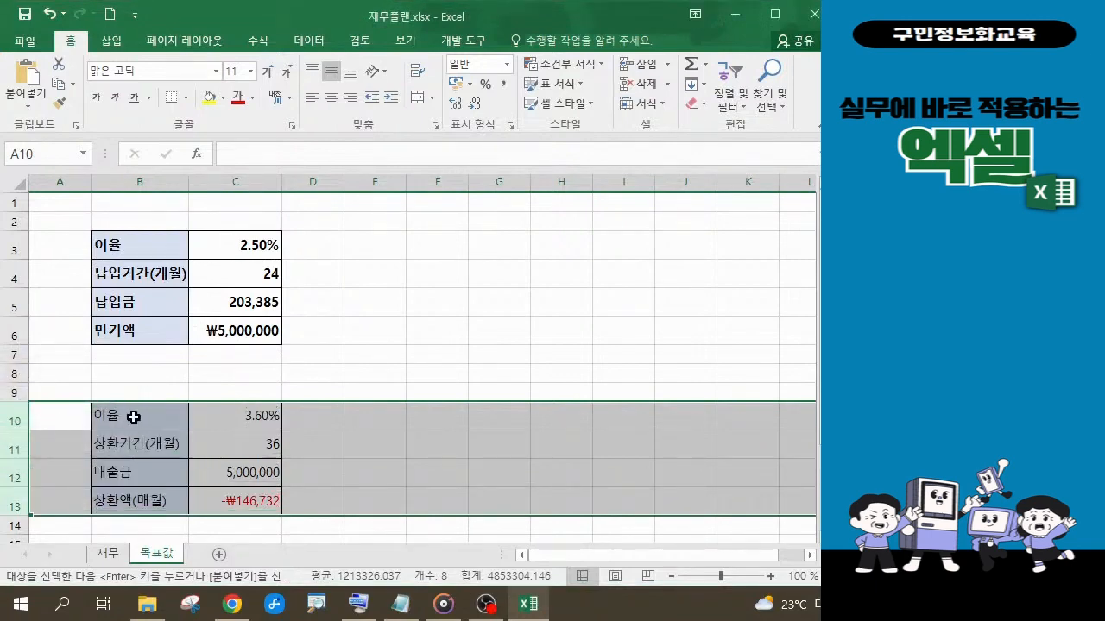
Make the text in the loan table B10:C13 bold
left_click_drag(133, 419, 205, 493)
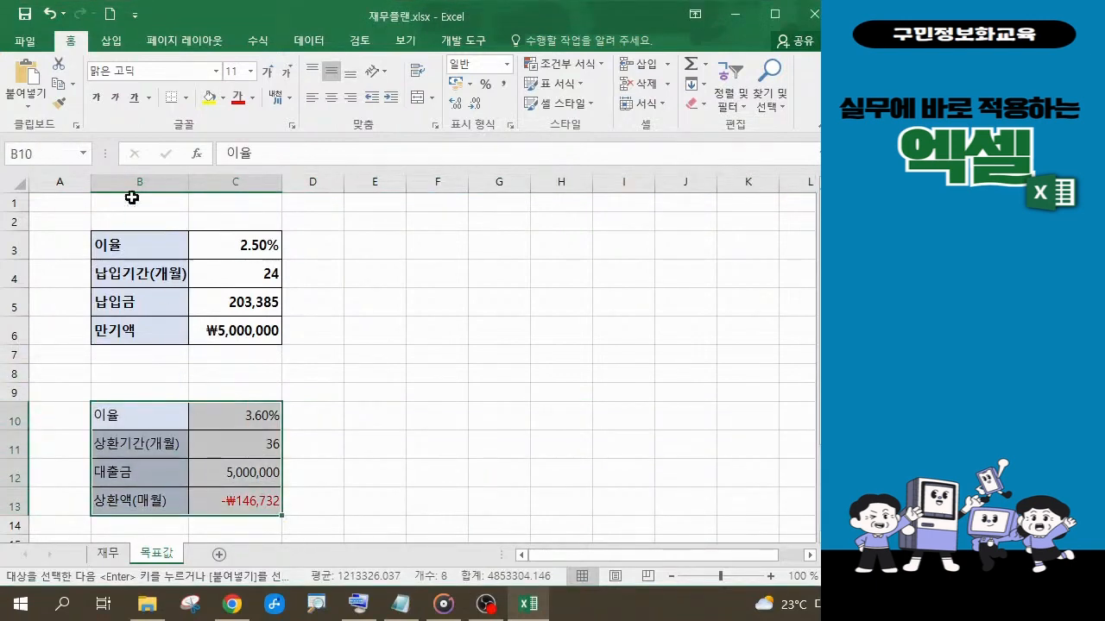
left_click(97, 102)
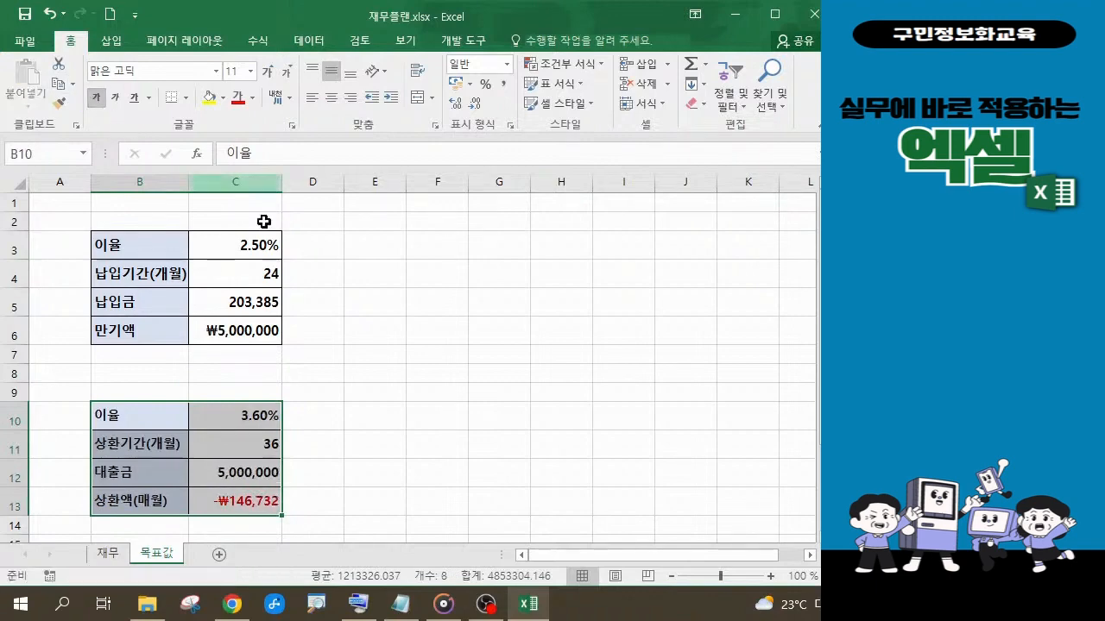
left_click(407, 423)
Use Goal Seek on the monthly repayment in C13 with a target of -300000 by changing C11, and keep the solution
scroll(527, 472, "down", 1)
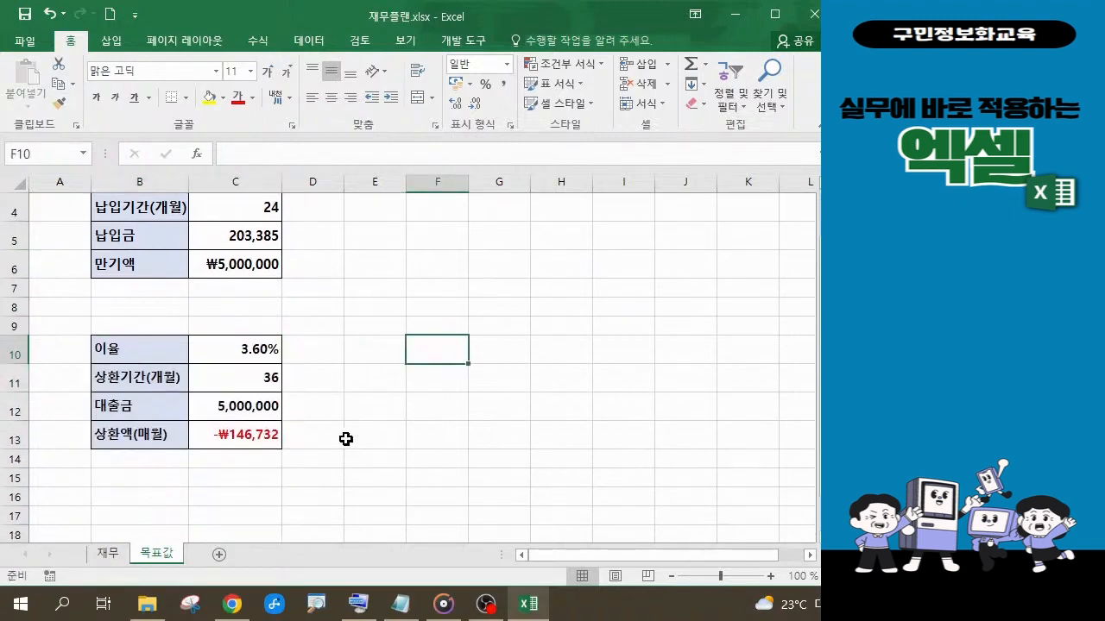
left_click(227, 436)
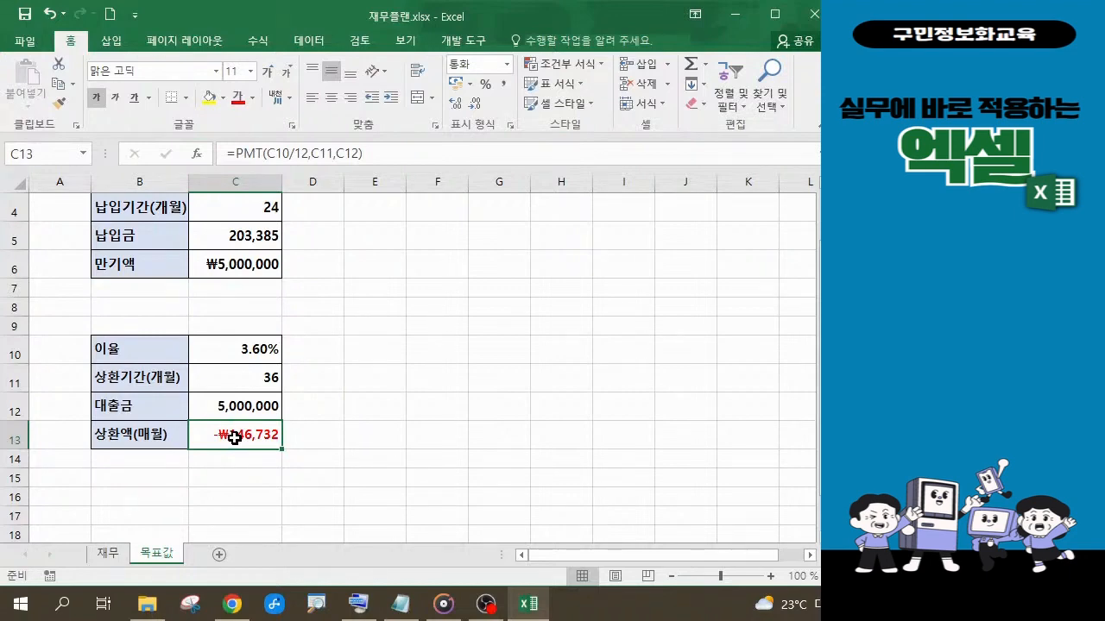
left_click(320, 54)
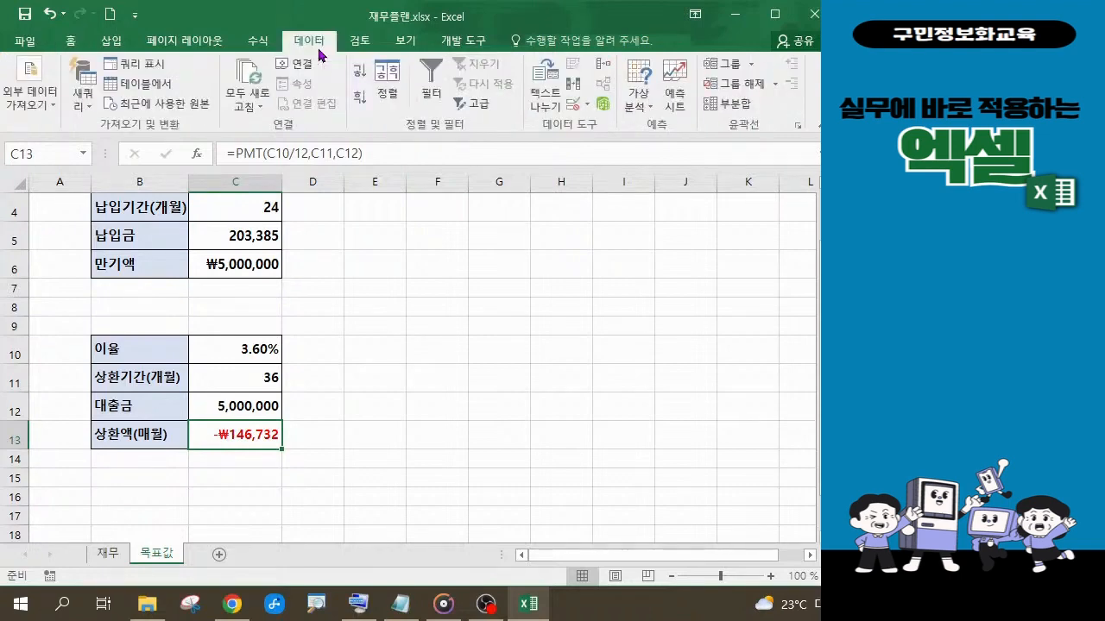
left_click(649, 116)
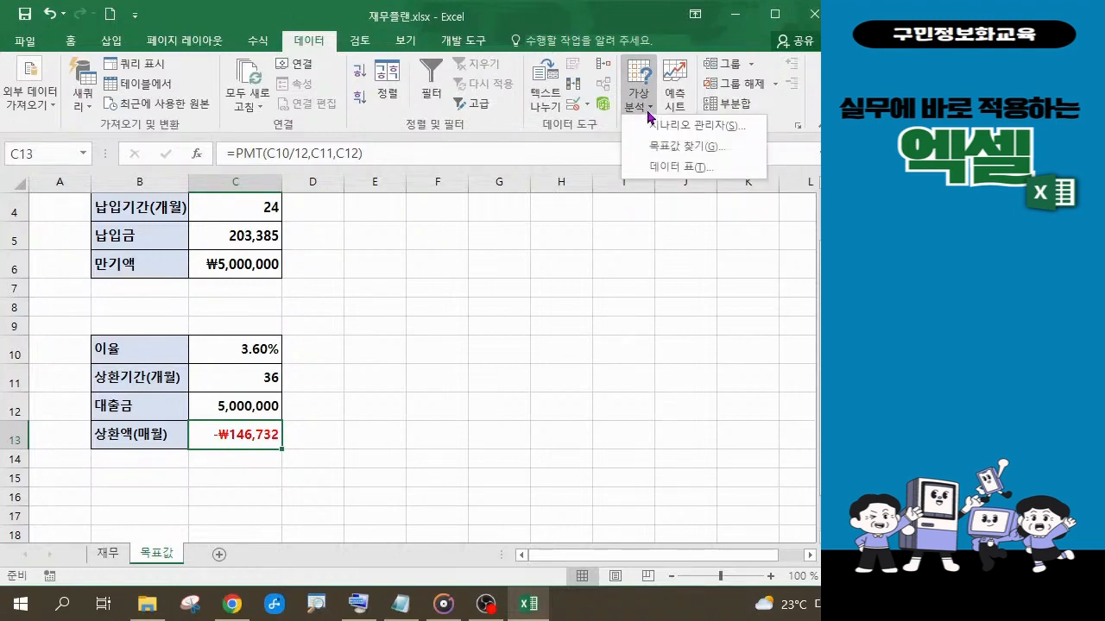
left_click(686, 149)
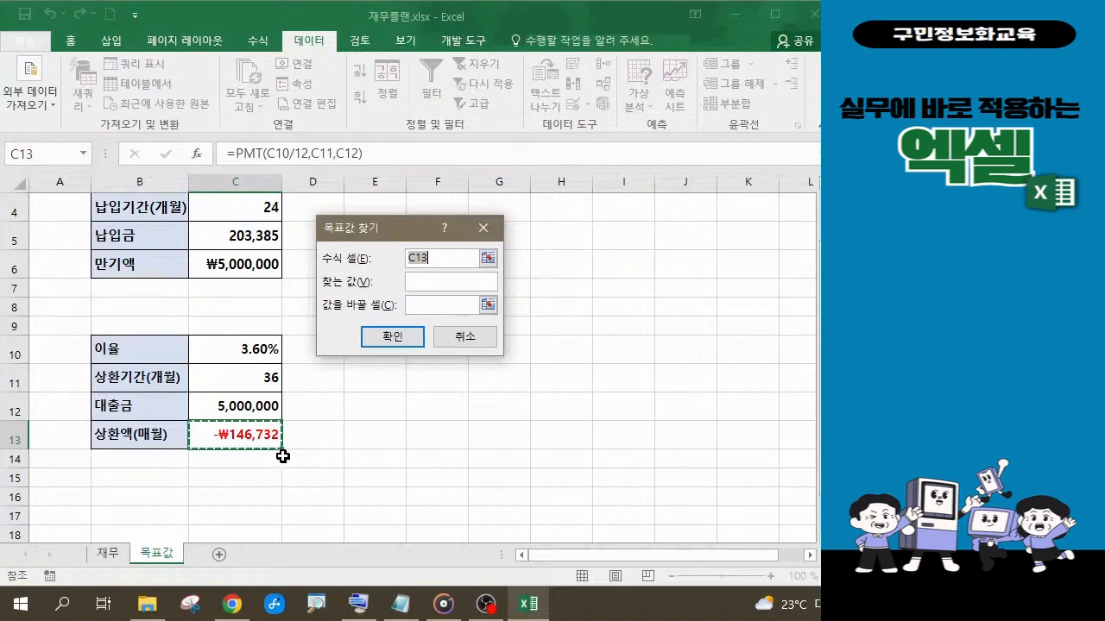
left_click(447, 278)
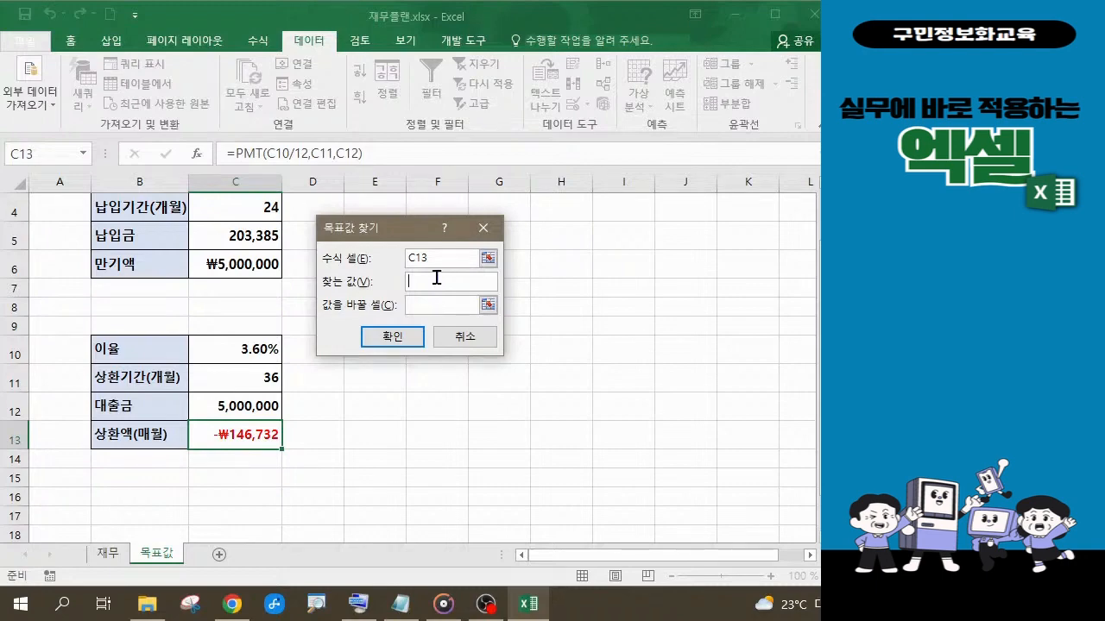
type("-300000")
left_click(430, 302)
left_click(256, 383)
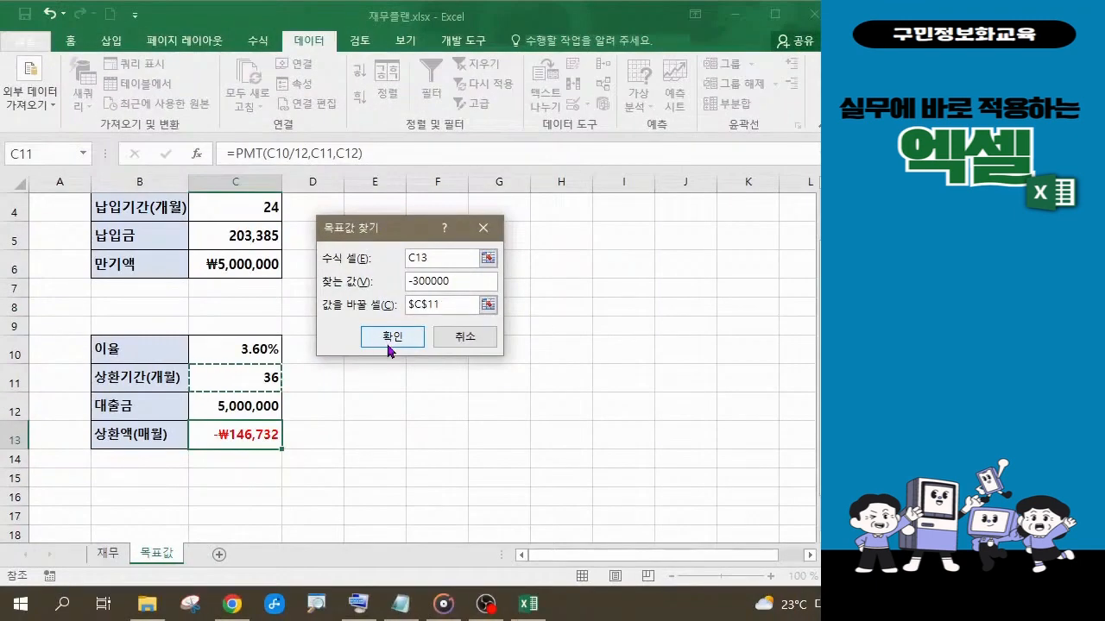
left_click(559, 321)
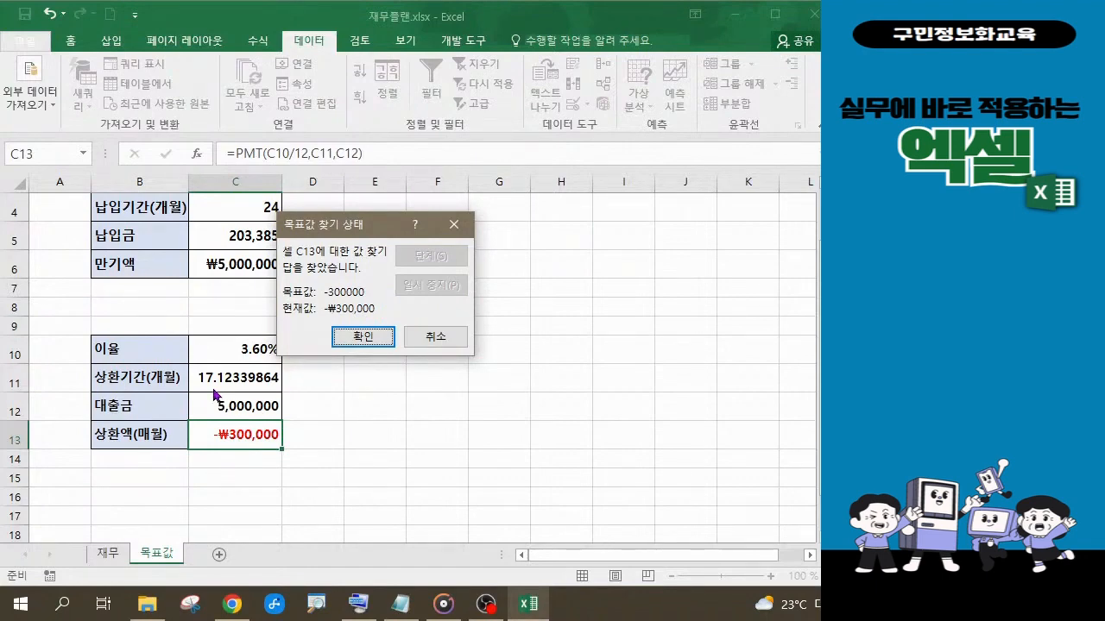
left_click(354, 343)
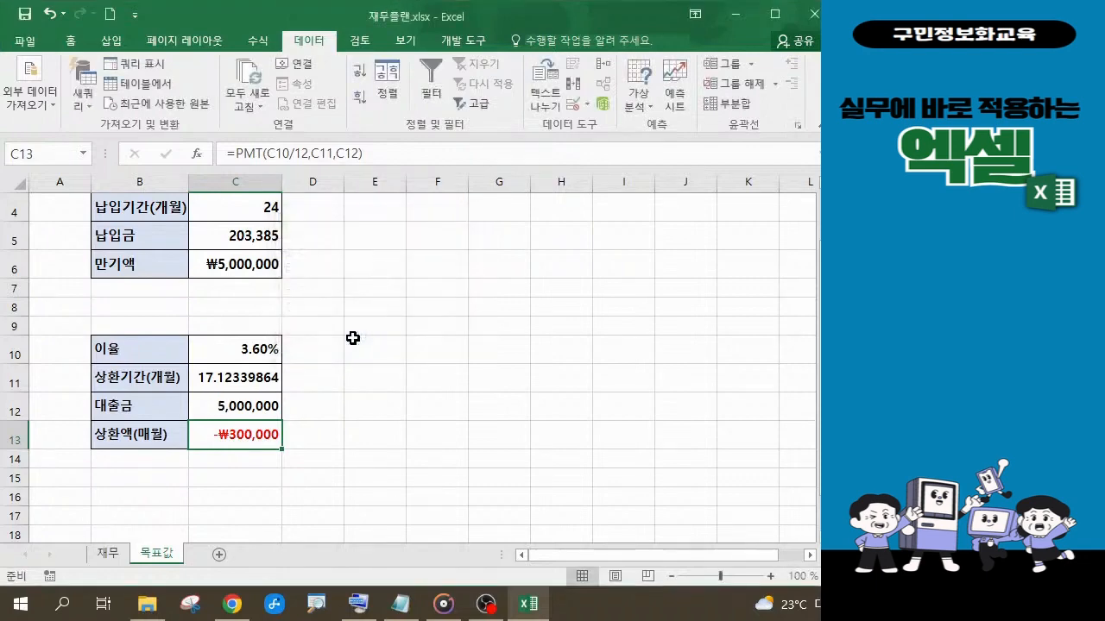
Reduce the displayed decimals of the repayment period in C11 to a whole number
left_click(255, 380)
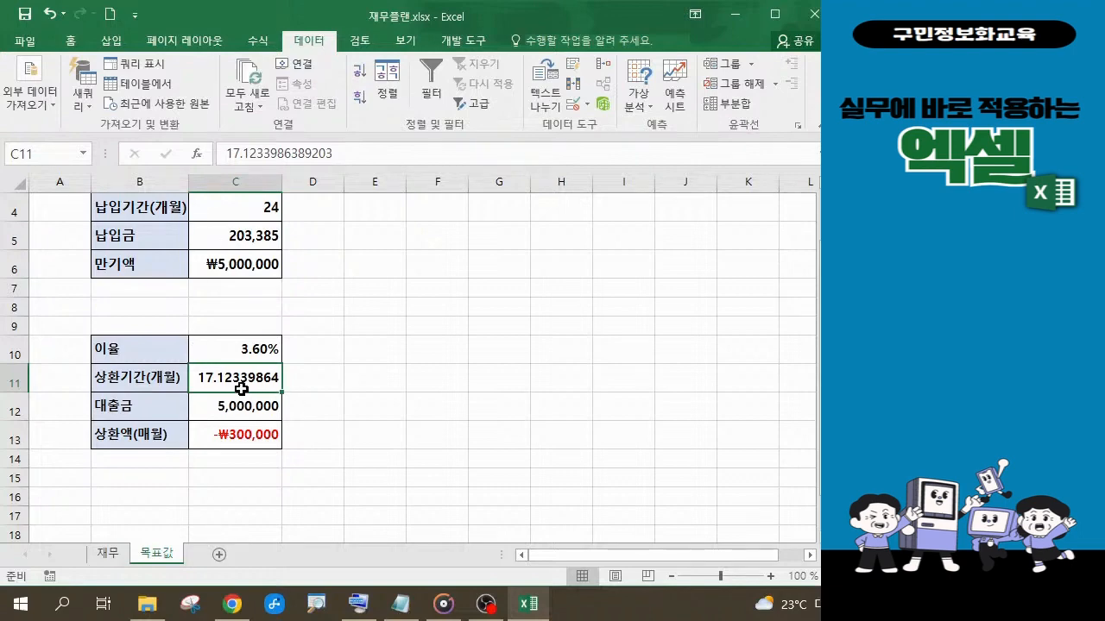
left_click(72, 41)
left_click(479, 109)
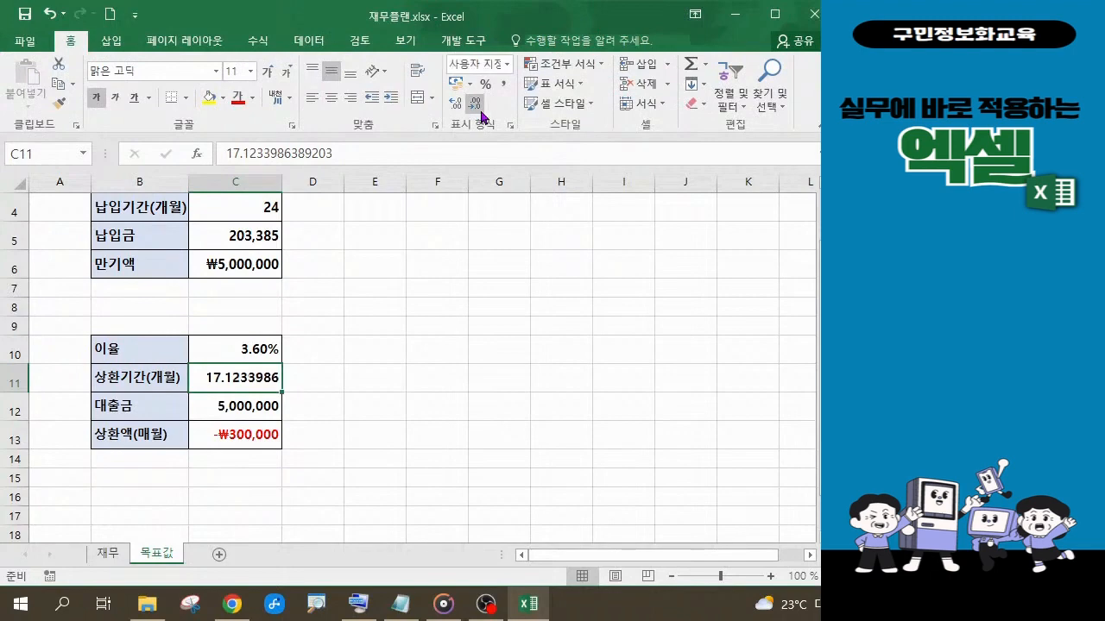
left_click(476, 107)
left_click(477, 107)
left_click(477, 107)
left_click(477, 107)
left_click(481, 113)
left_click(481, 114)
left_click(480, 113)
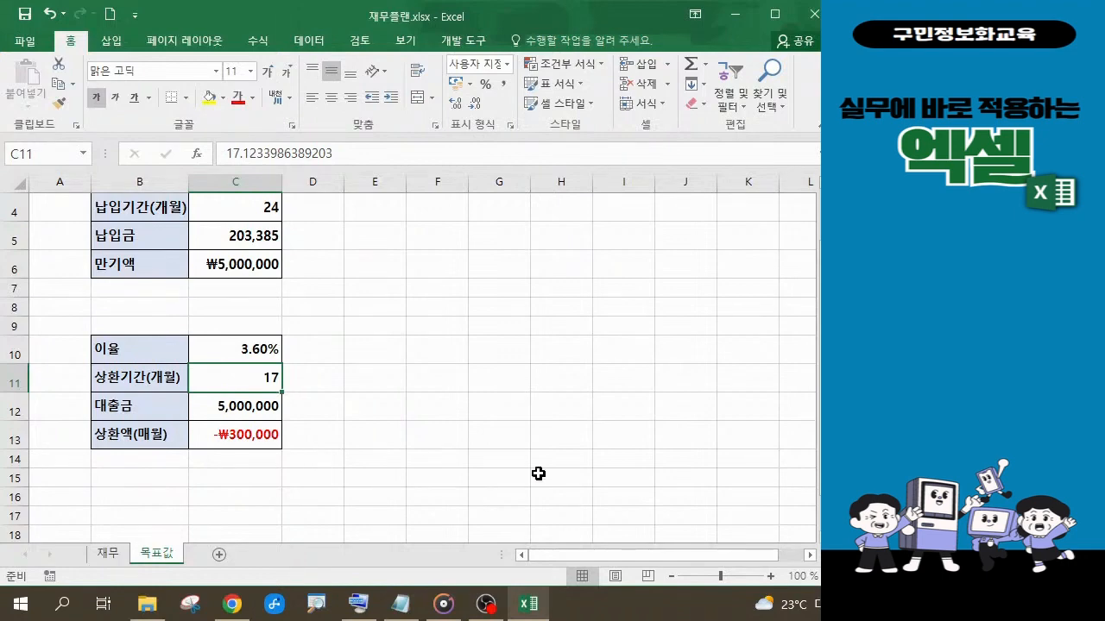
Name the loan interest rate cell C10 연이율
key("alt+Tab")
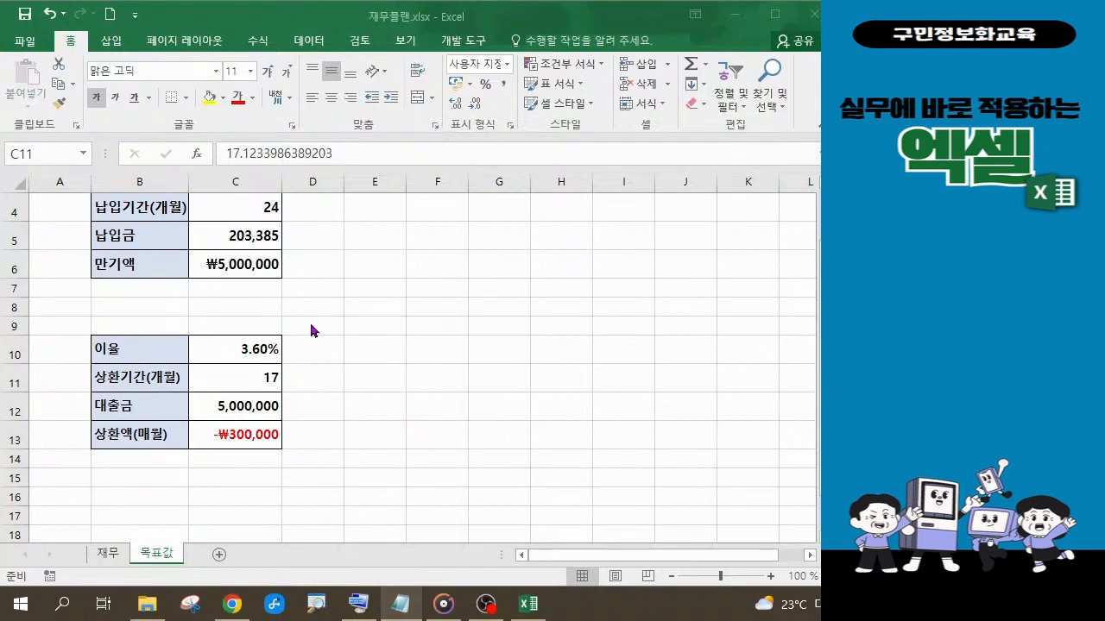
left_click(250, 351)
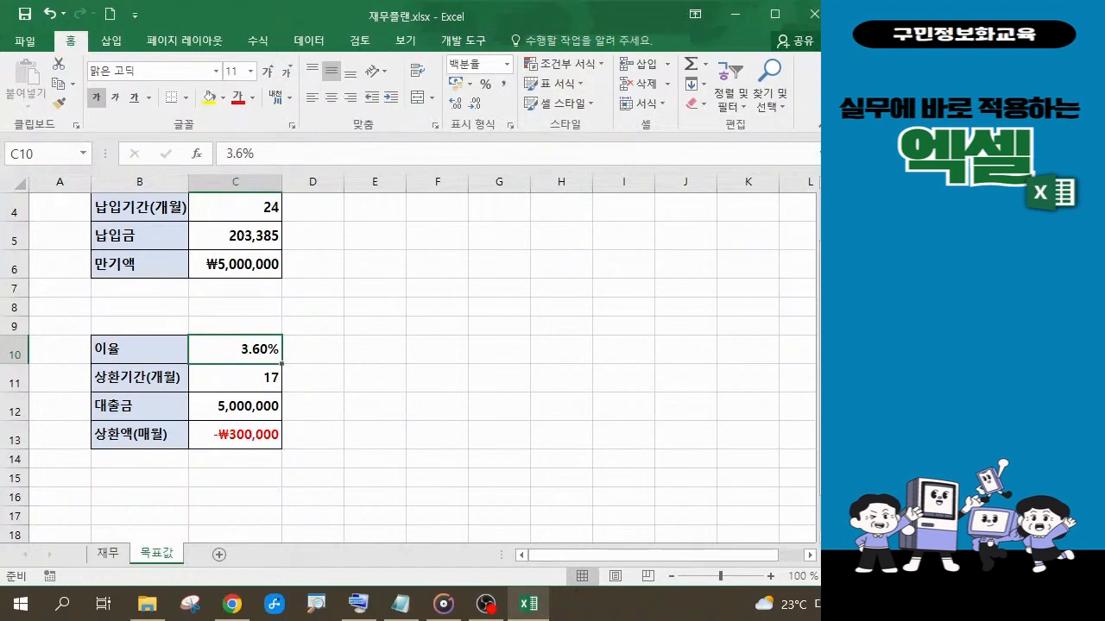
key("alt+Tab")
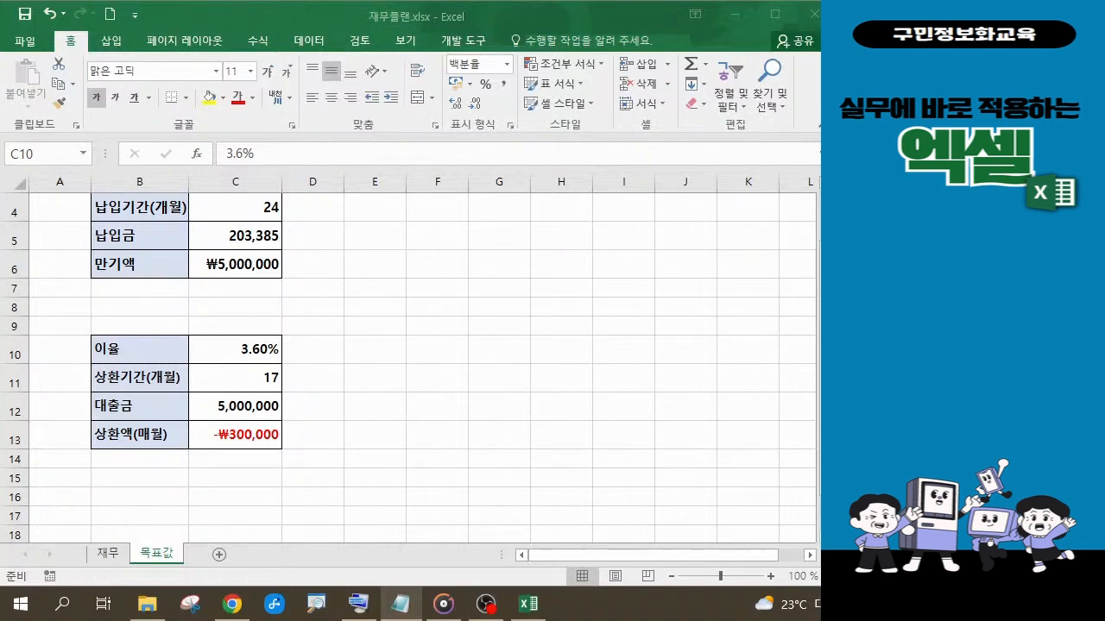
left_click(246, 349)
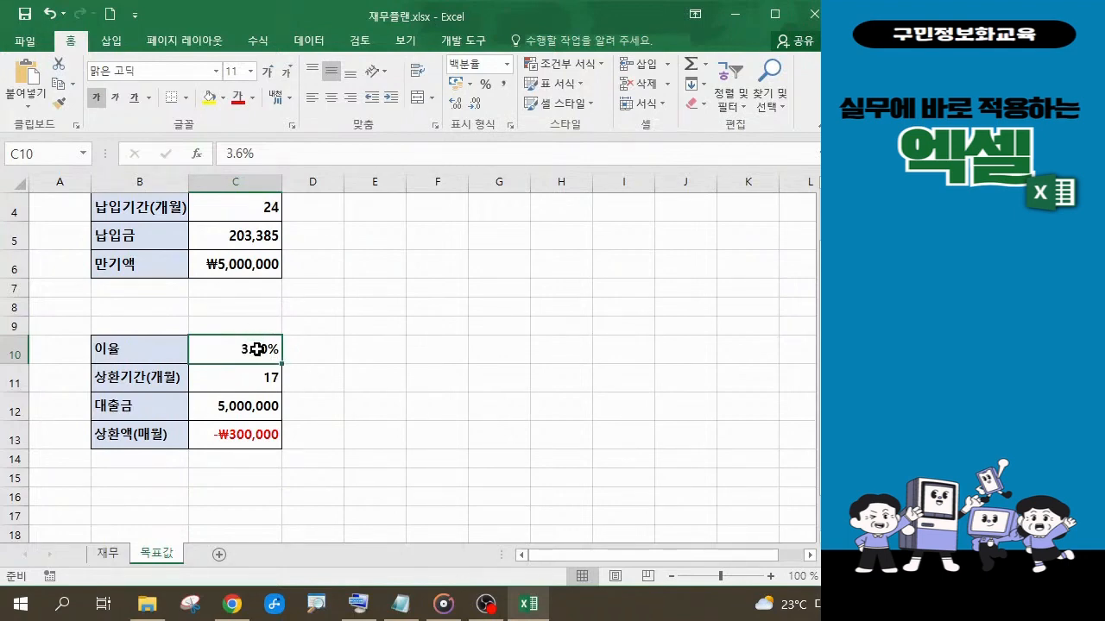
left_click(43, 154)
type("연ㅇ")
type("이율")
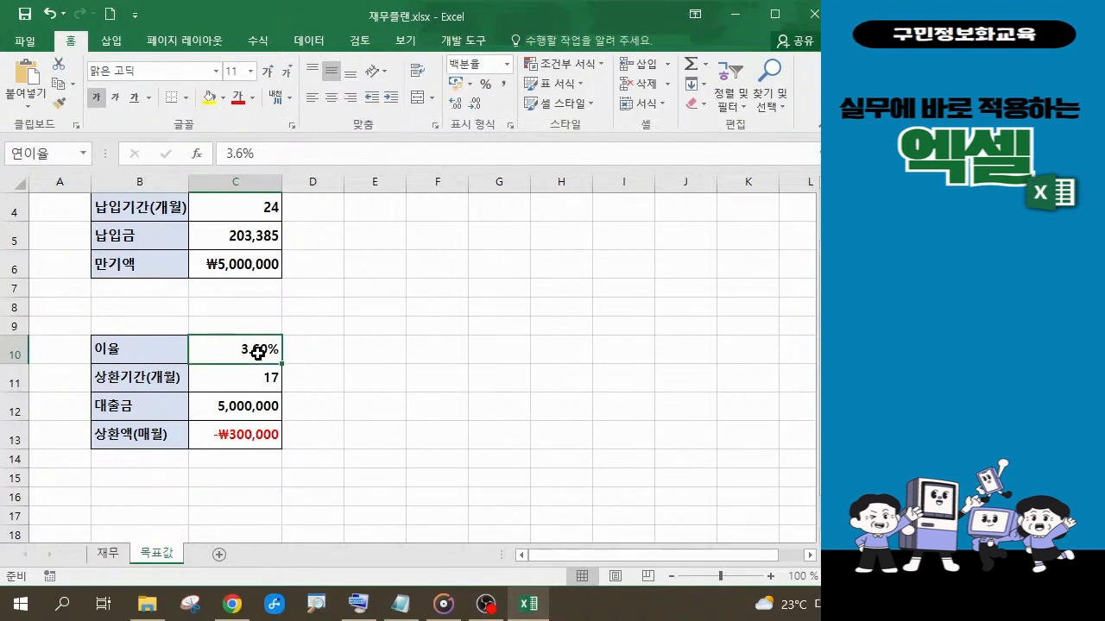
Name the monthly repayment cell C13 상환액
left_click(246, 441)
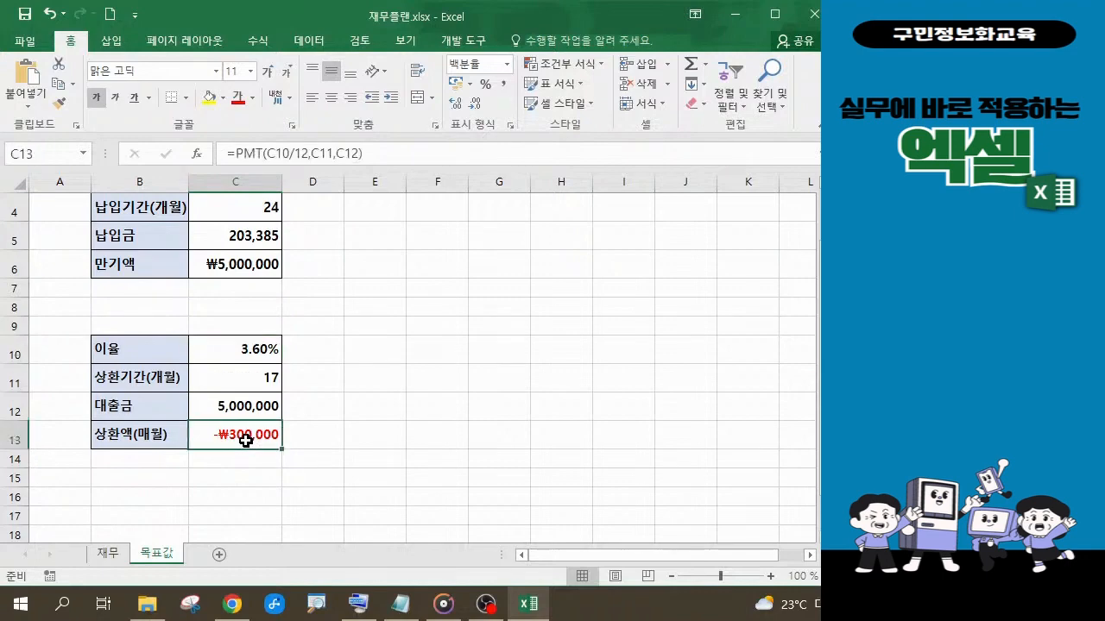
left_click(39, 156)
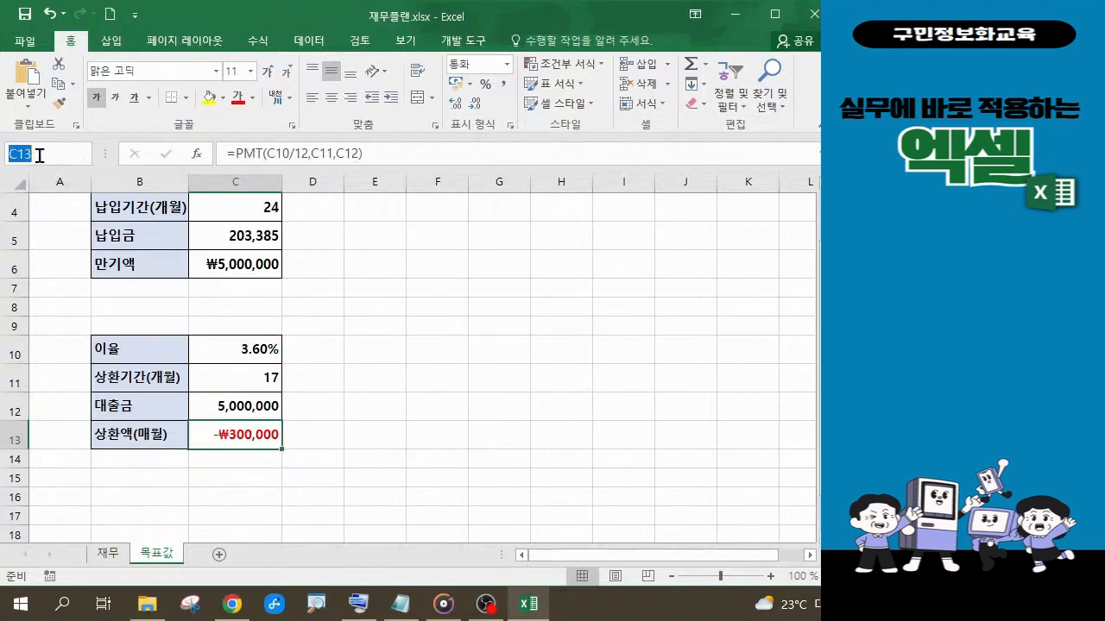
type("상환액")
key("Return")
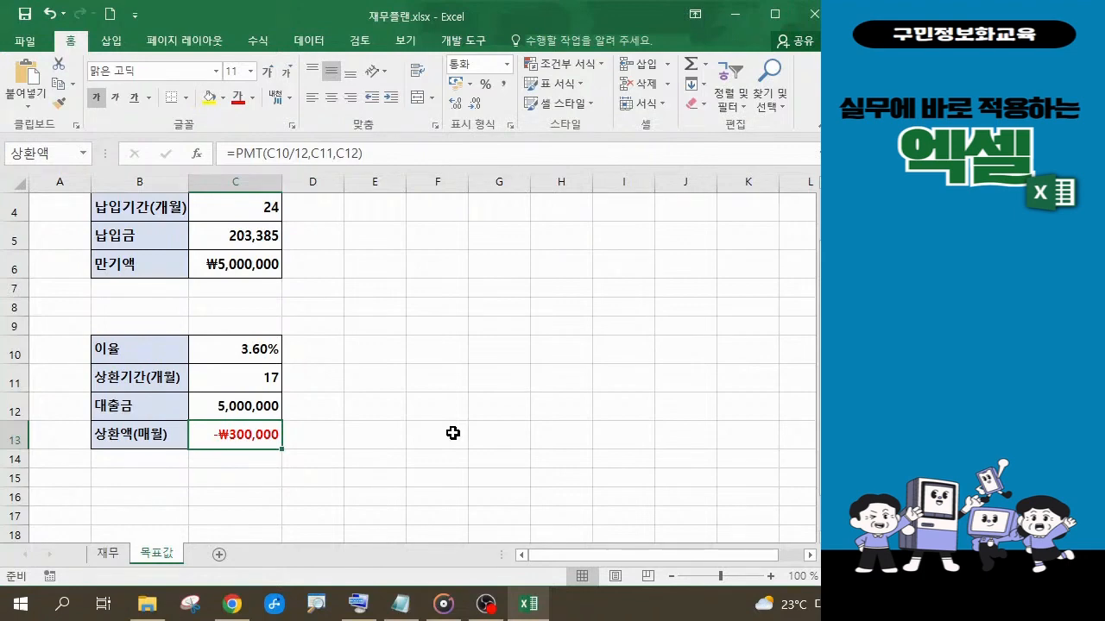
Add a scenario named 연이율 3% in the Scenario Manager, with C10 as the changing cell
left_click(256, 356)
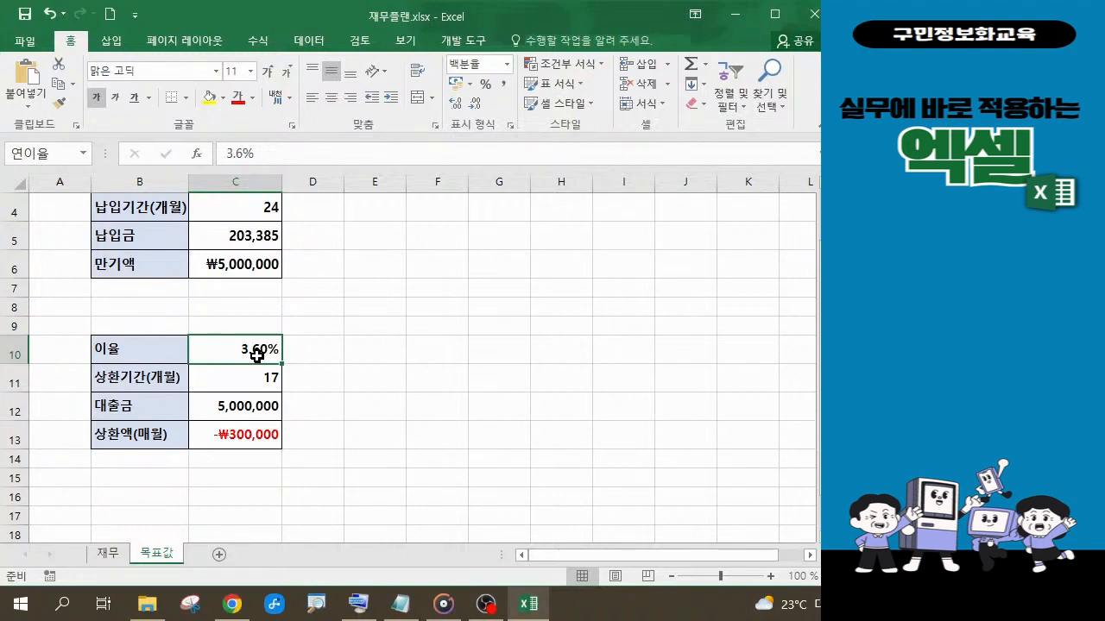
left_click(311, 43)
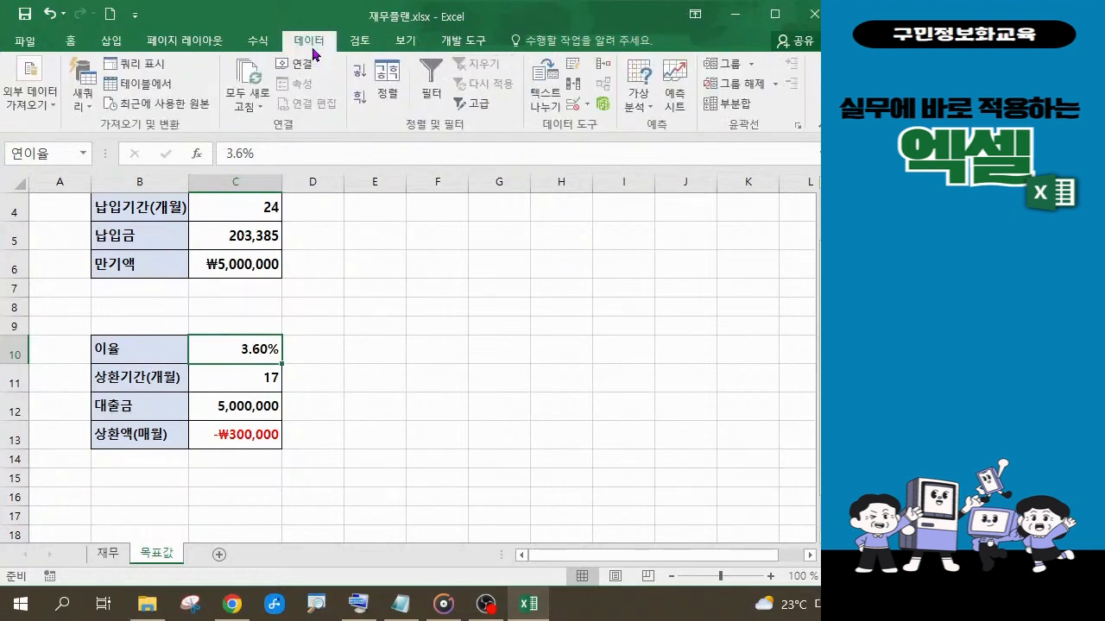
left_click(648, 114)
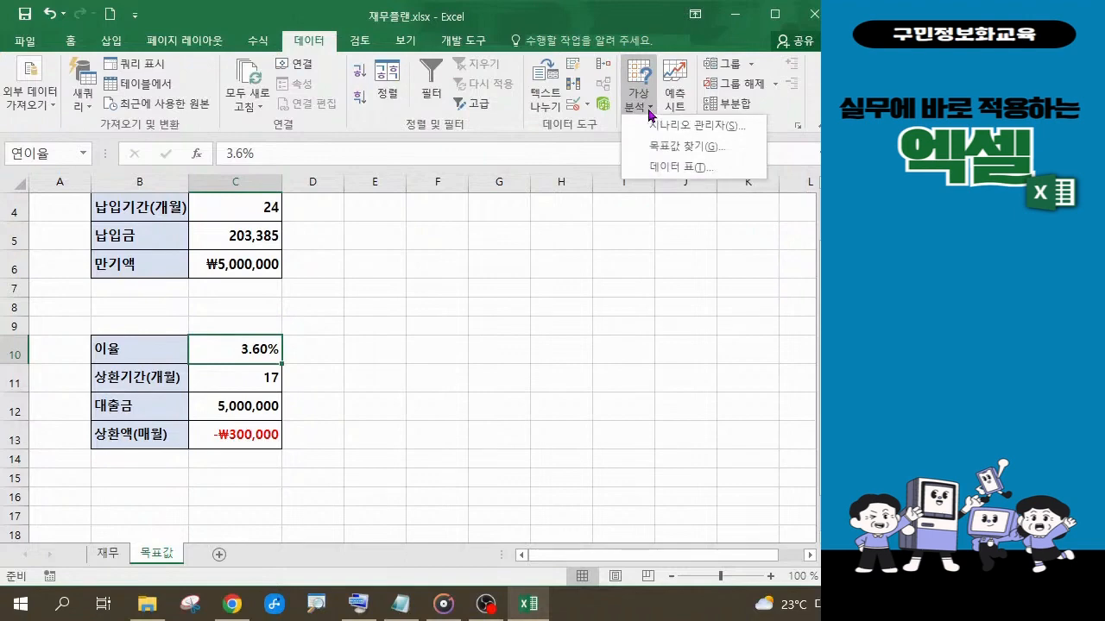
left_click(713, 128)
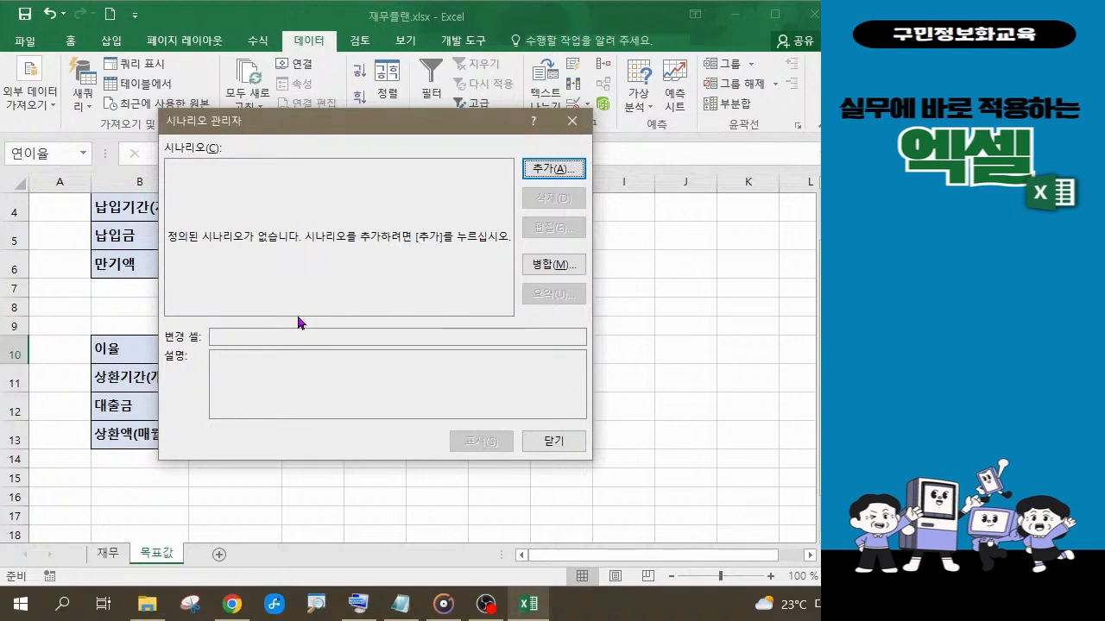
left_click(542, 176)
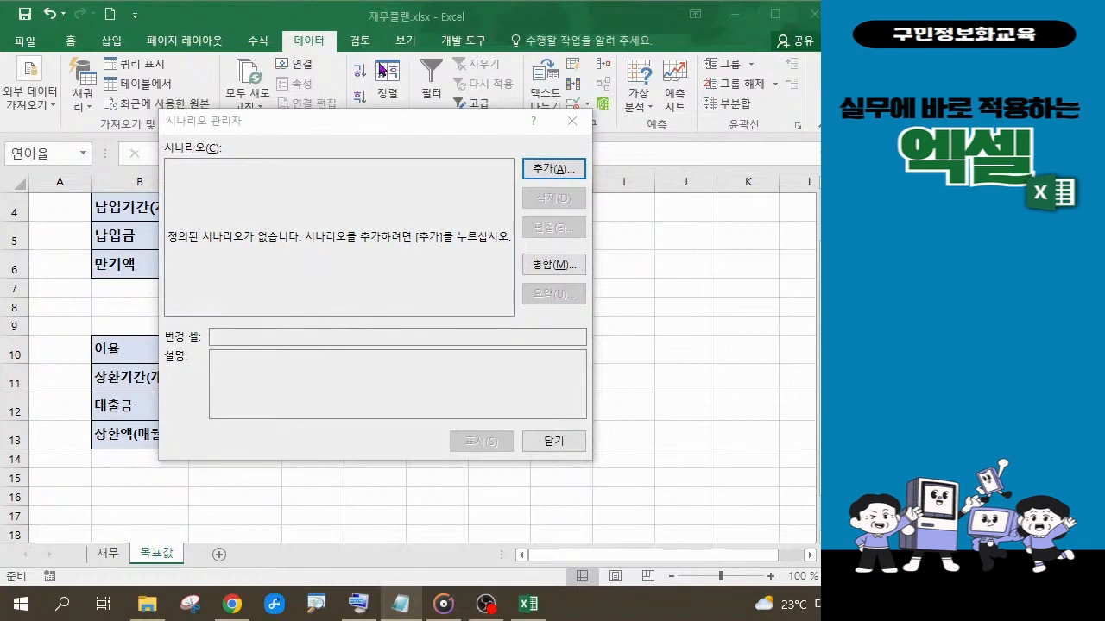
left_click(535, 177)
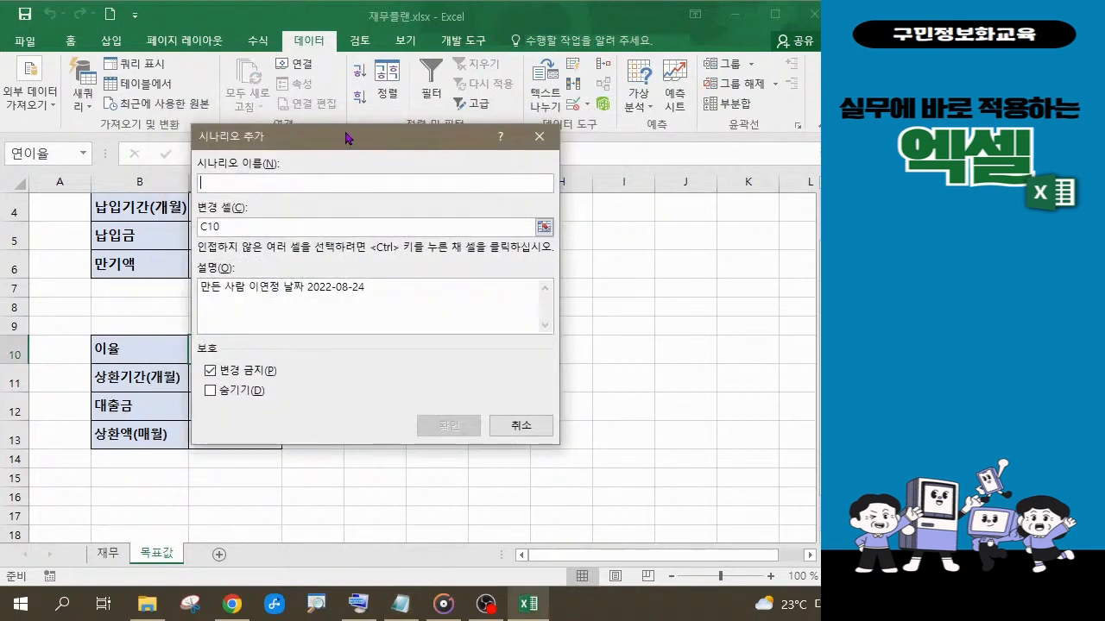
left_click_drag(453, 156, 500, 153)
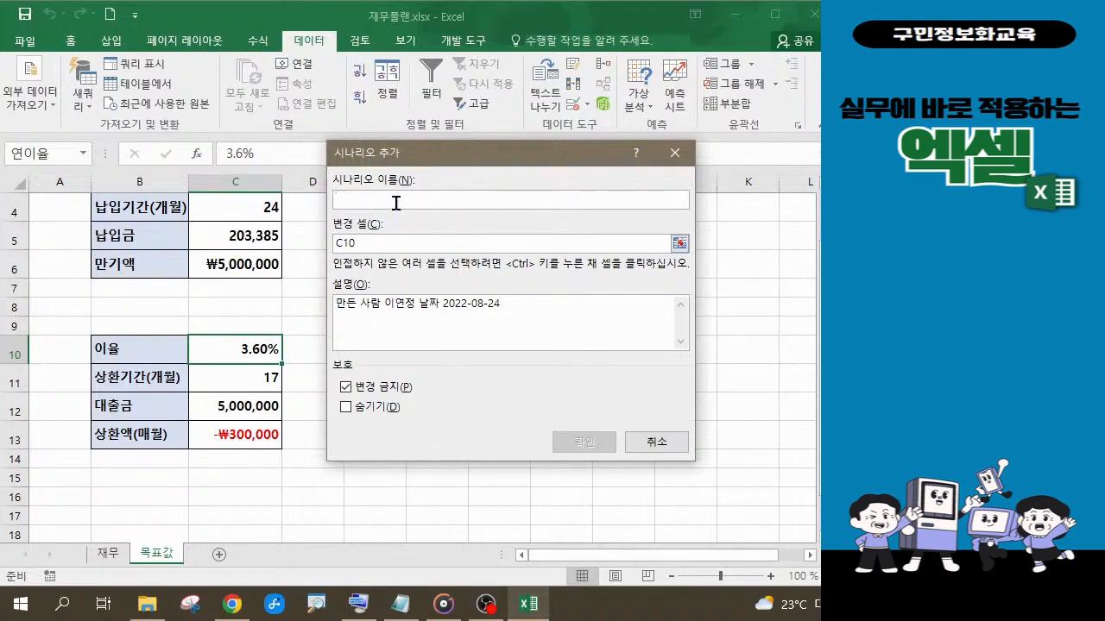
type("연이율")
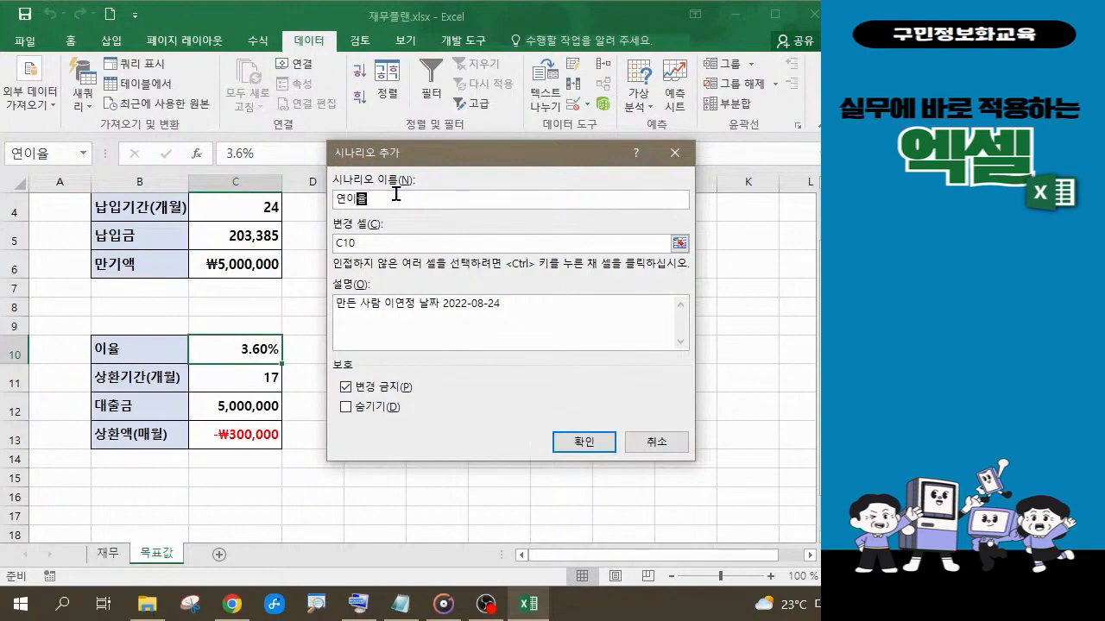
type(" 3%")
key("alt+Tab")
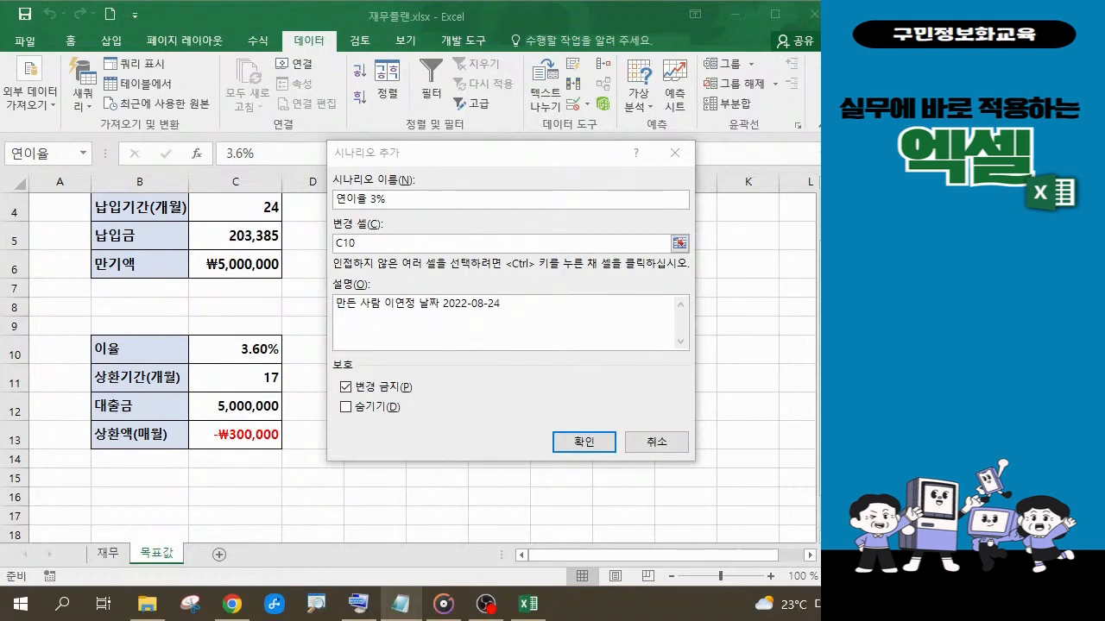
left_click(575, 443)
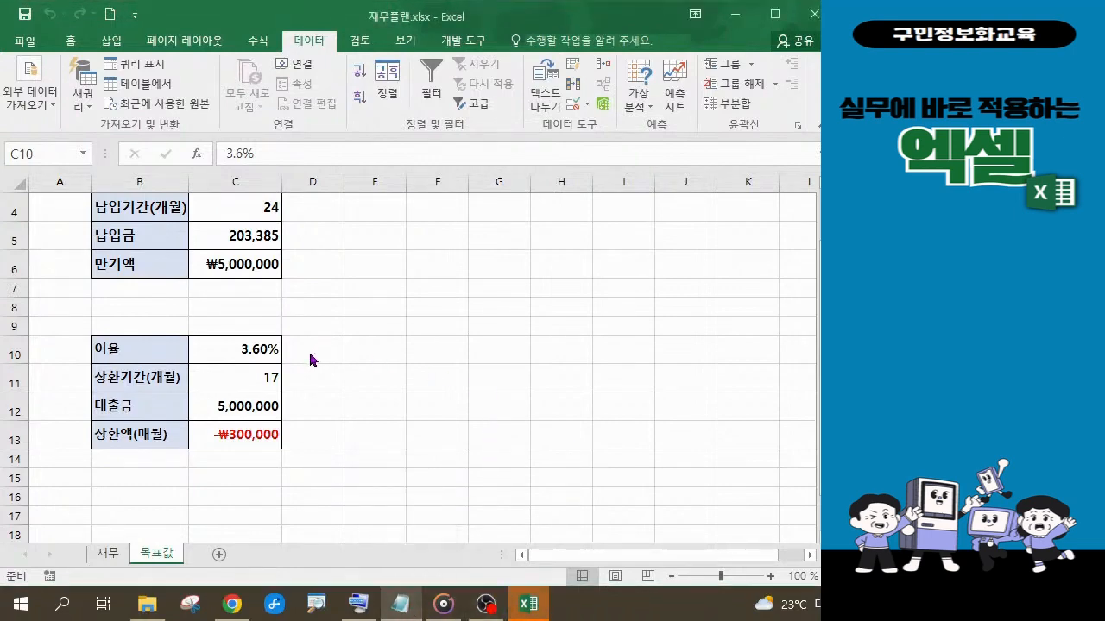
Set the 연이율 value of the 연이율 3% scenario to 0.03
left_click(527, 612)
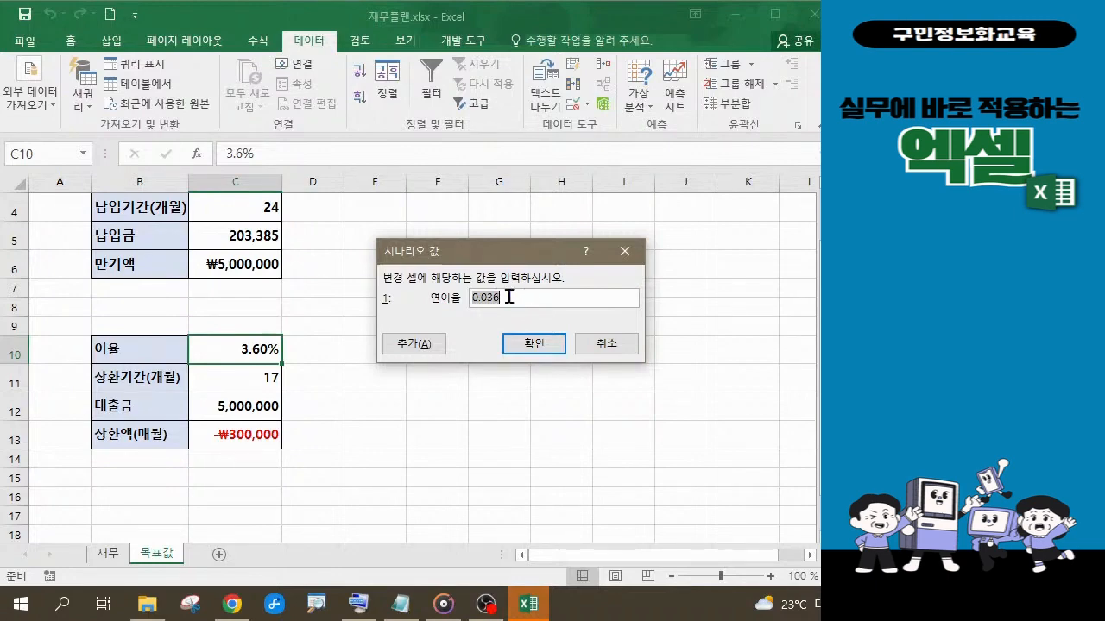
type("0.03")
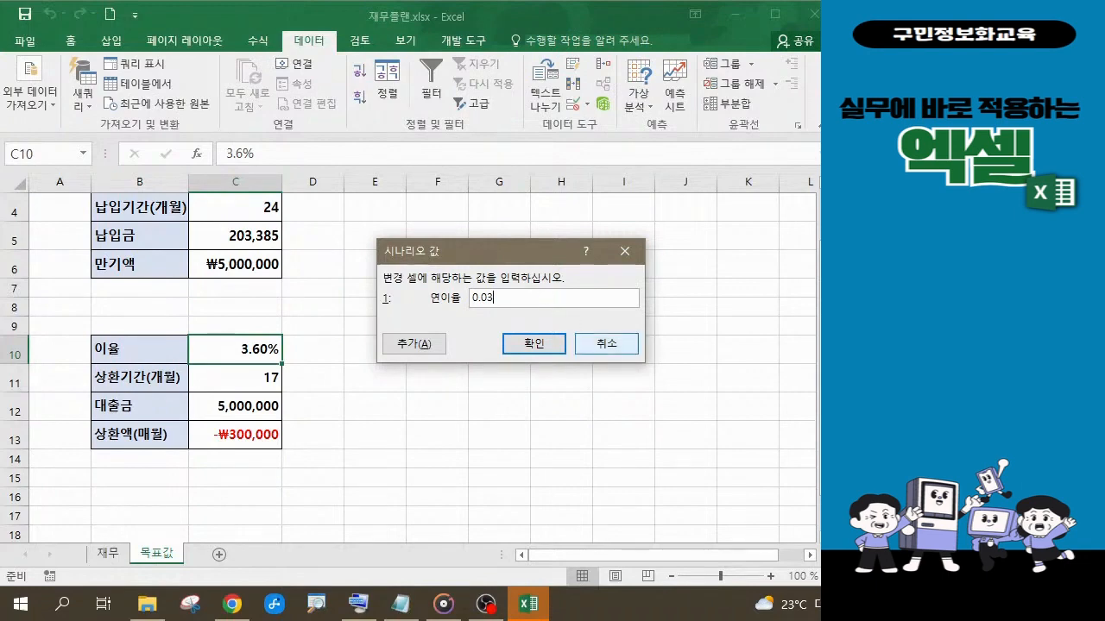
key("alt+Tab")
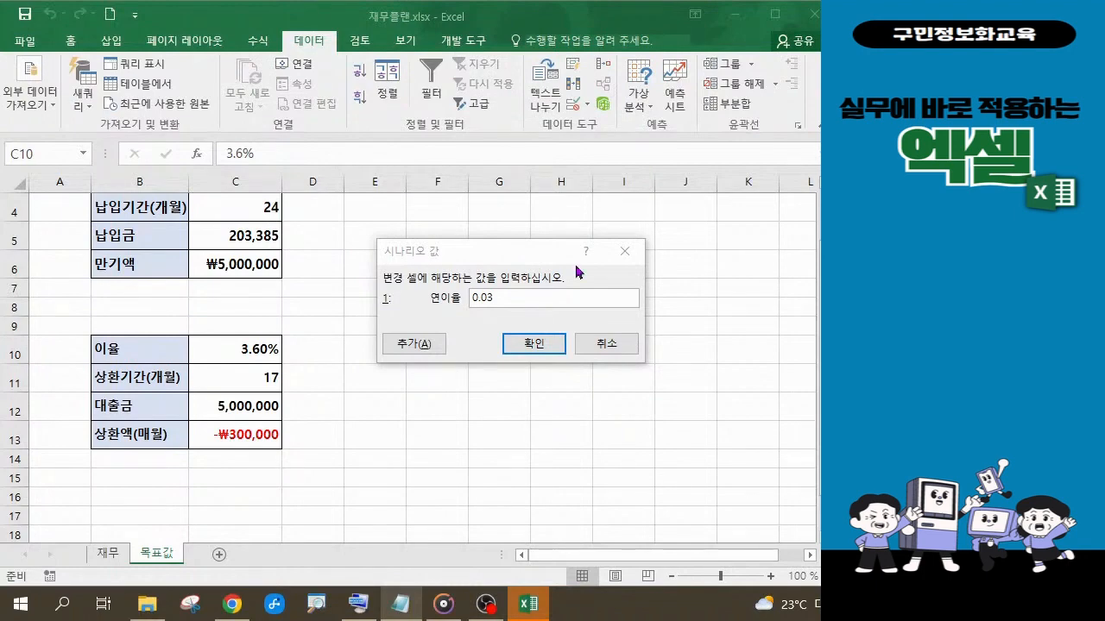
Add a second scenario named 연이율 4% for changing cell C10 and set its 연이율 value to 0.04
left_click(413, 344)
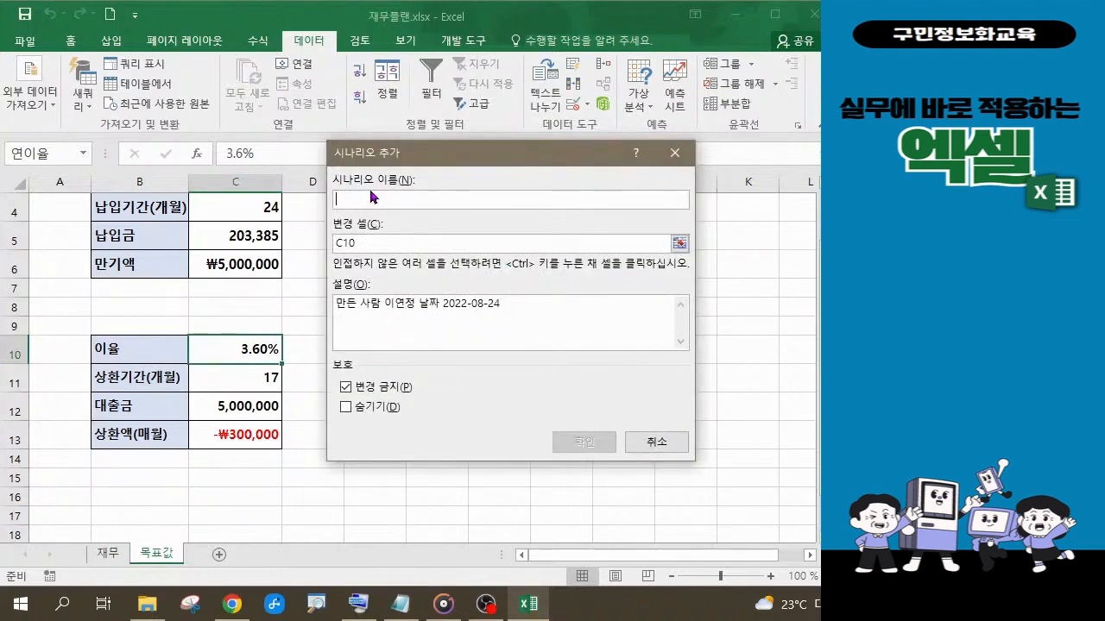
type("연이율")
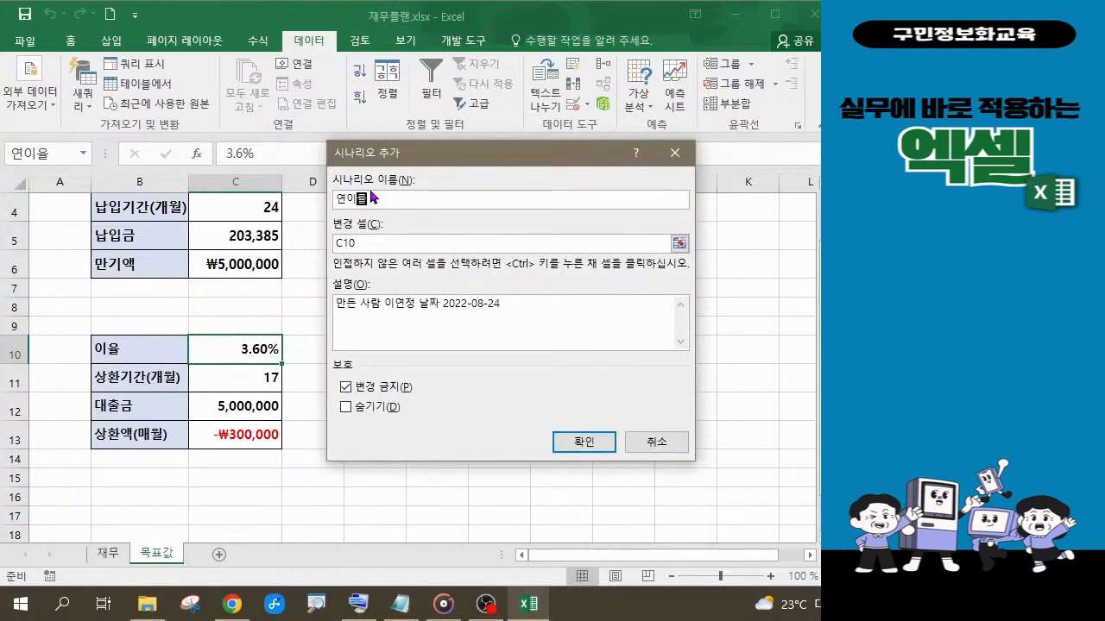
key("BackSpace")
key("BackSpace")
type("율 4%")
left_click(572, 442)
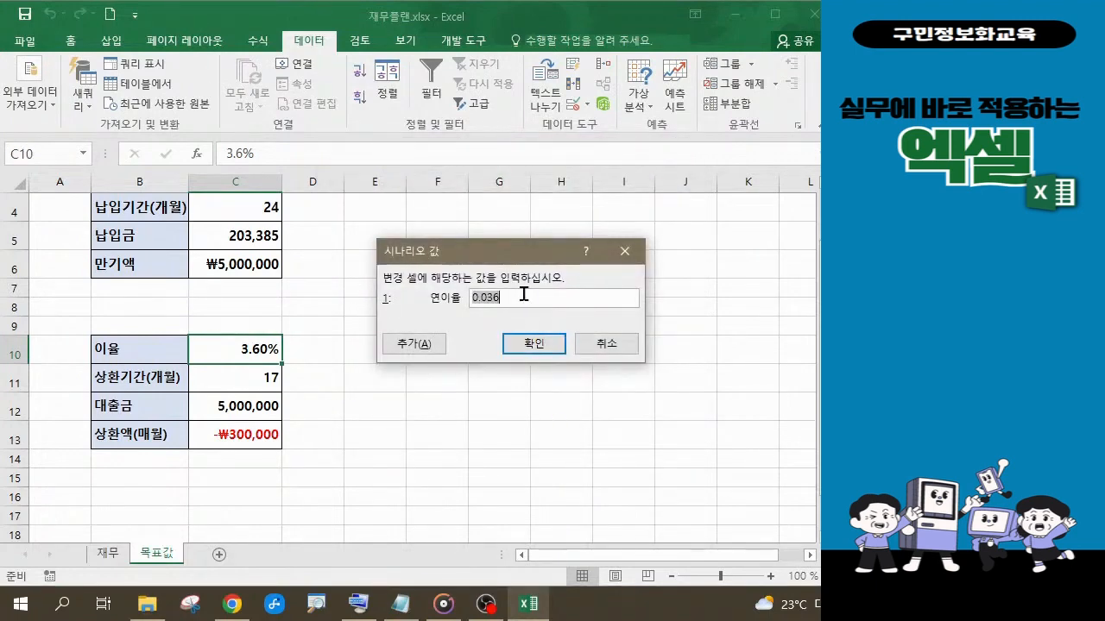
type("0.04")
key("alt+Tab")
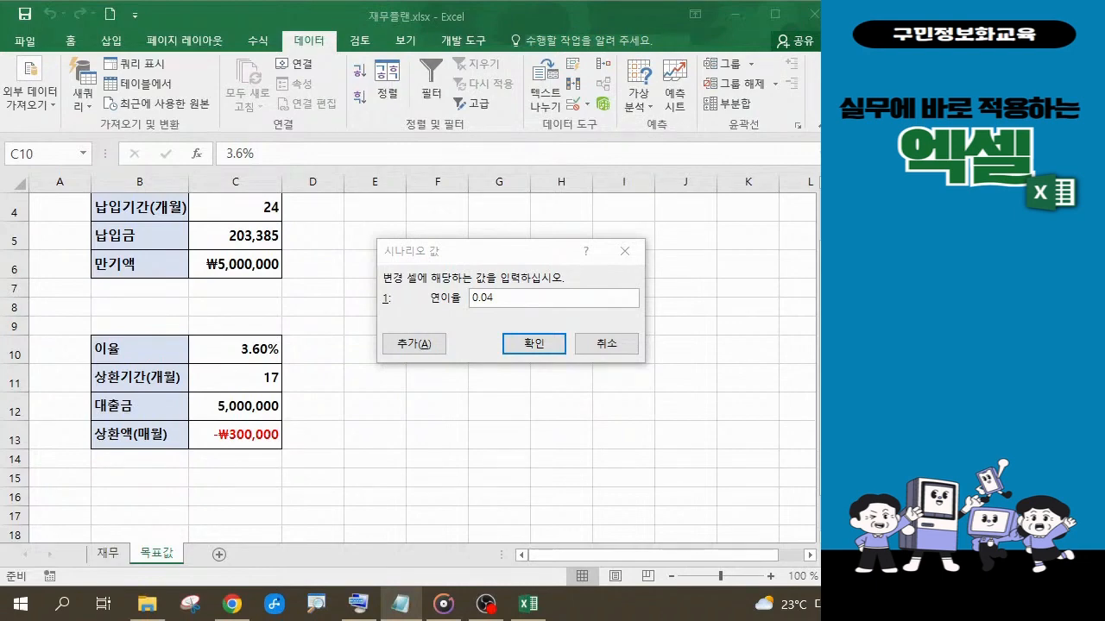
left_click(534, 348)
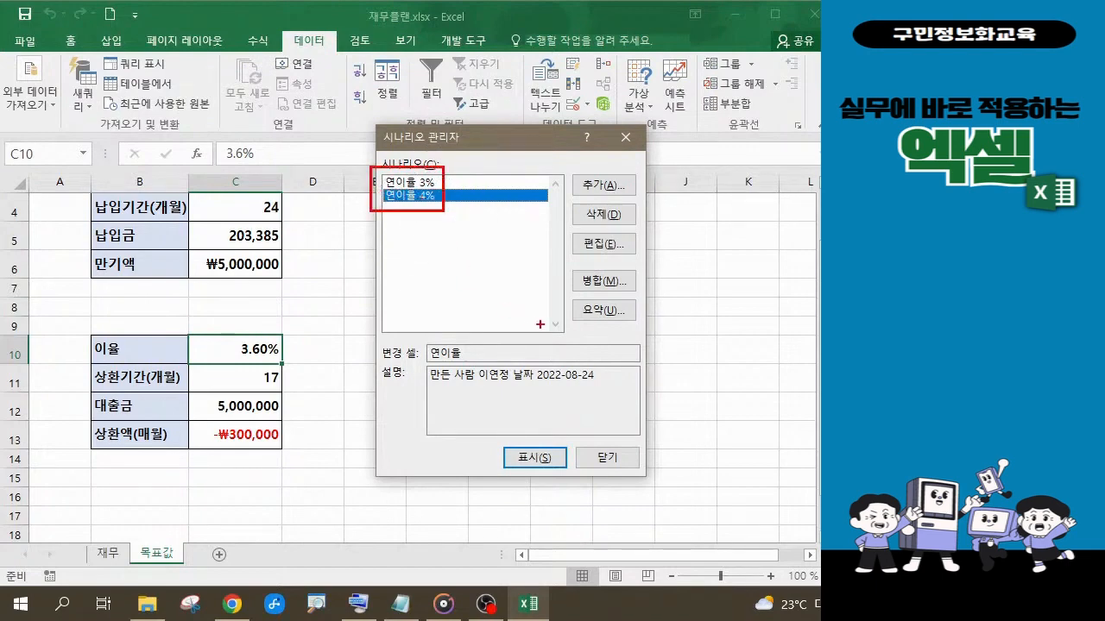
Create a 시나리오 요약 report of the interest-rate scenarios with C13 as the result cell
mouse_move(603, 328)
left_mouse_down()
mouse_move(605, 301)
mouse_move(618, 323)
mouse_move(597, 336)
left_mouse_up()
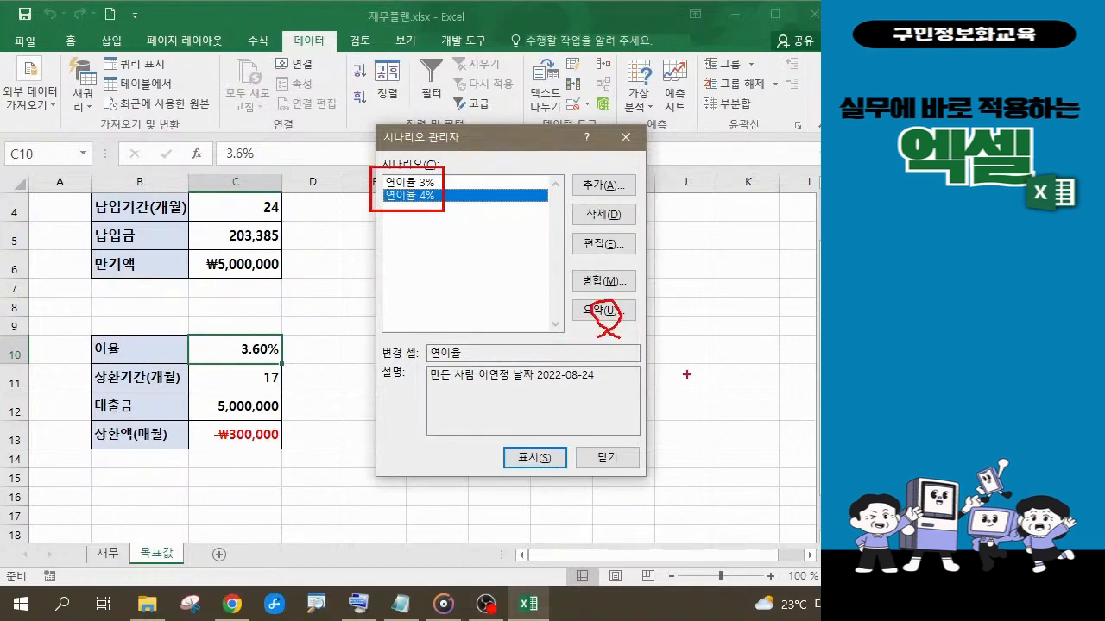
key("Escape")
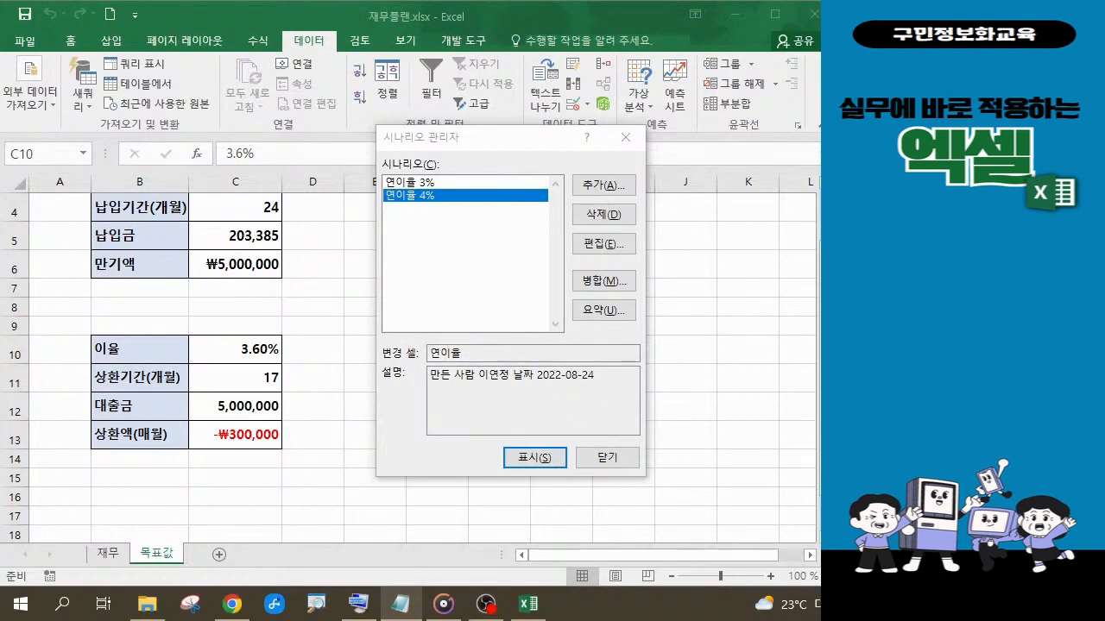
left_click(603, 312)
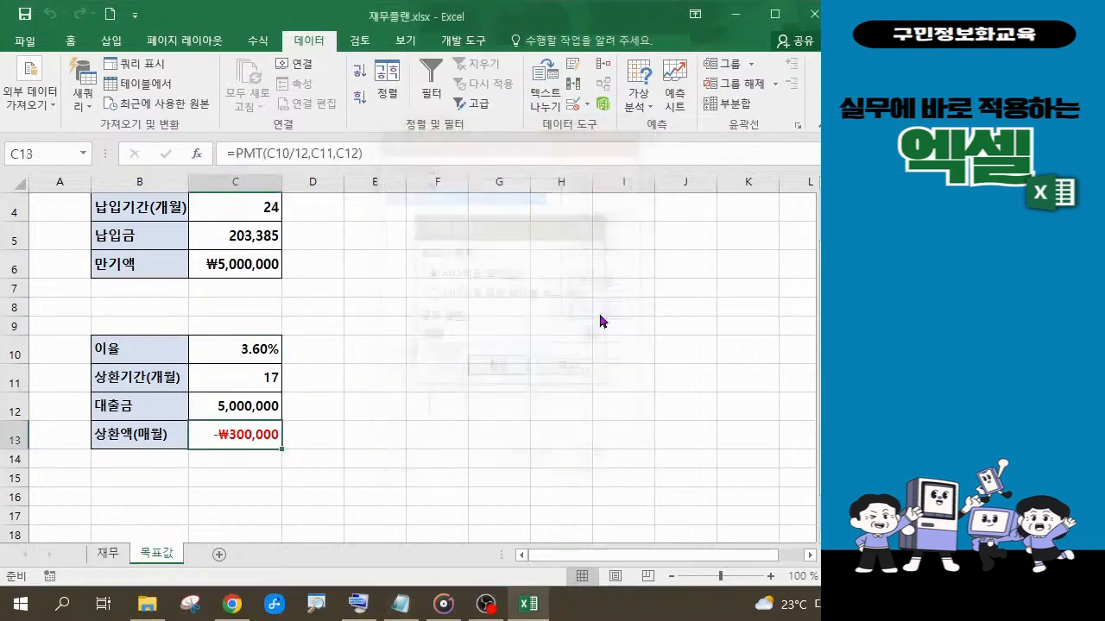
left_click(468, 343)
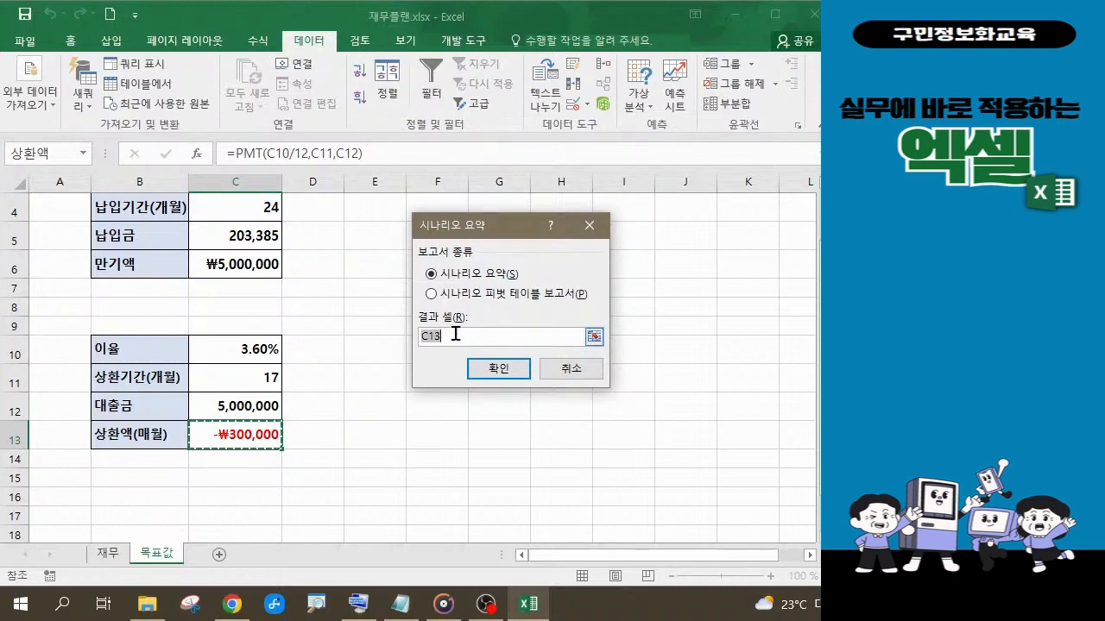
key("alt+Tab")
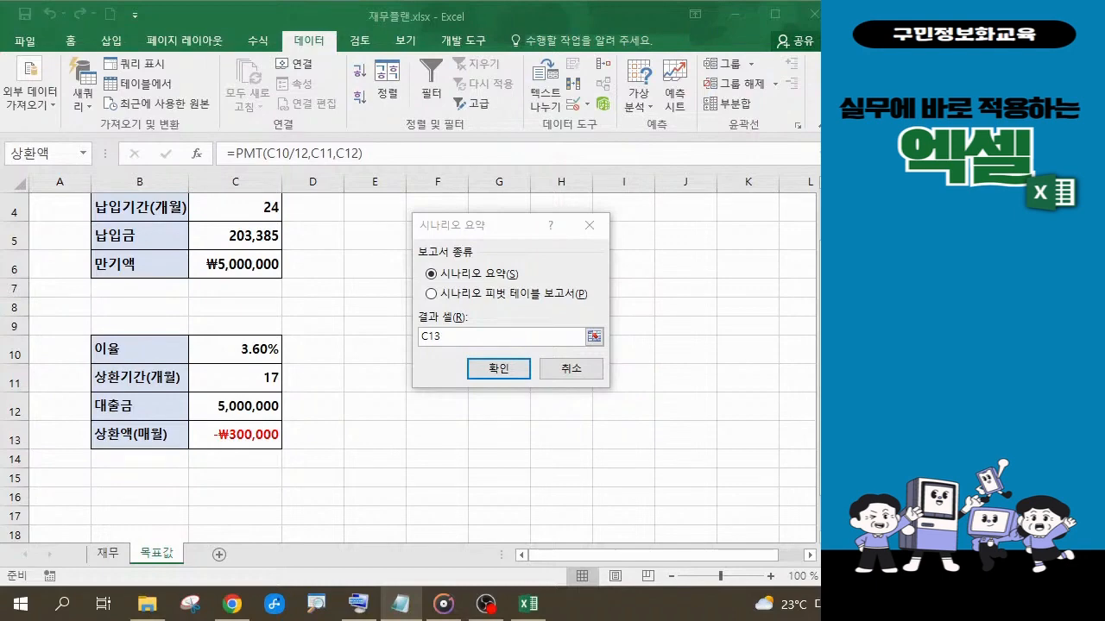
left_click(498, 376)
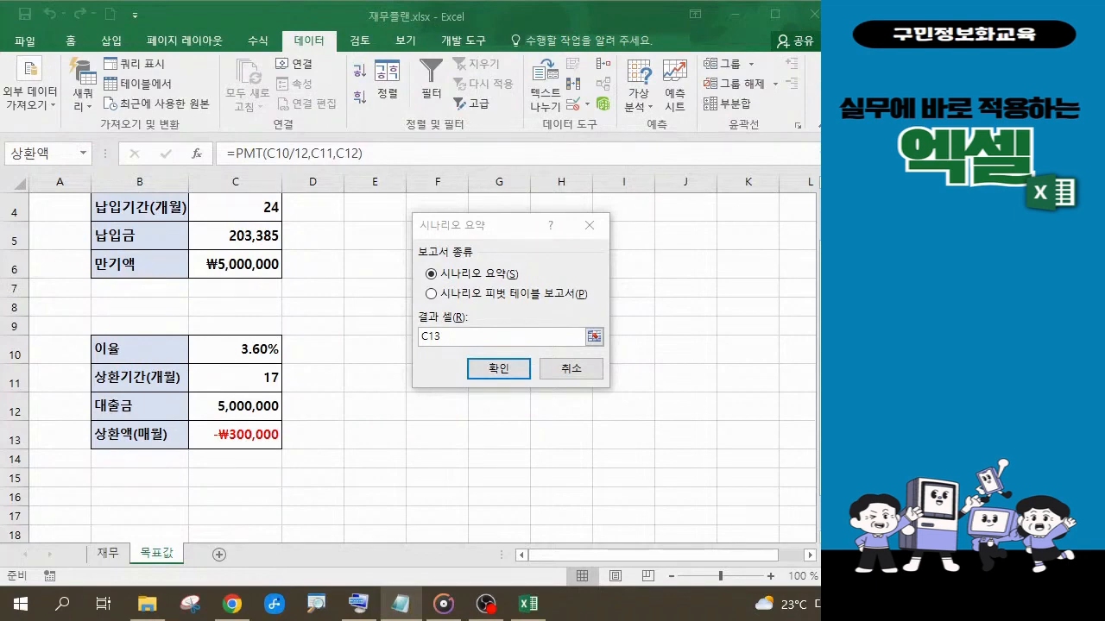
left_click(507, 373)
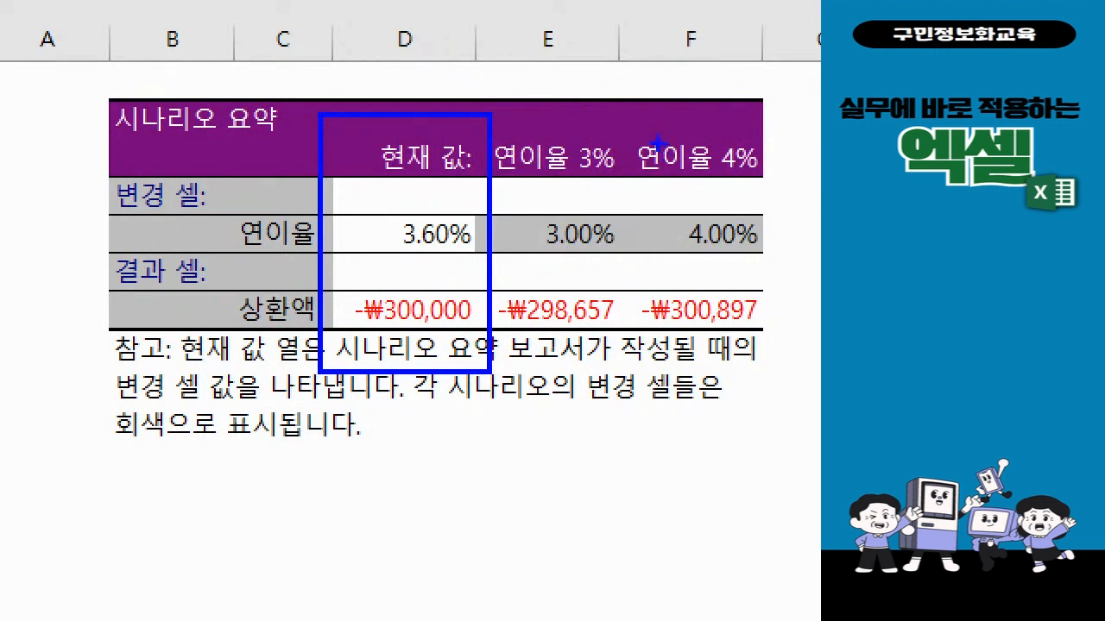
left_click_drag(784, 249, 798, 364)
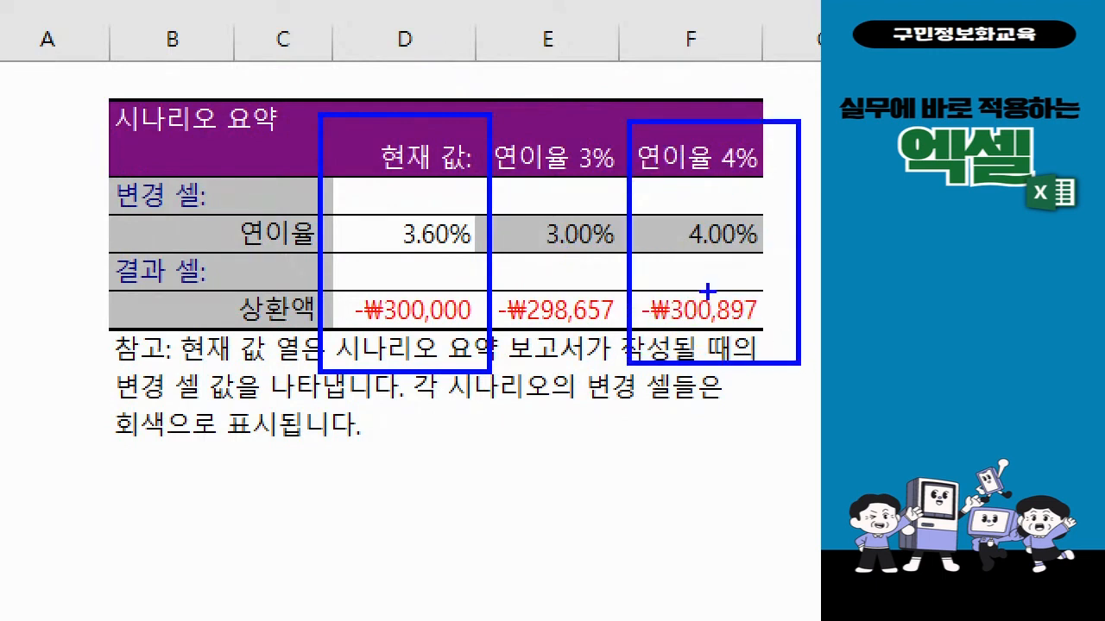
mouse_move(498, 124)
left_mouse_down()
mouse_move(642, 233)
mouse_move(617, 320)
mouse_move(620, 367)
left_mouse_up()
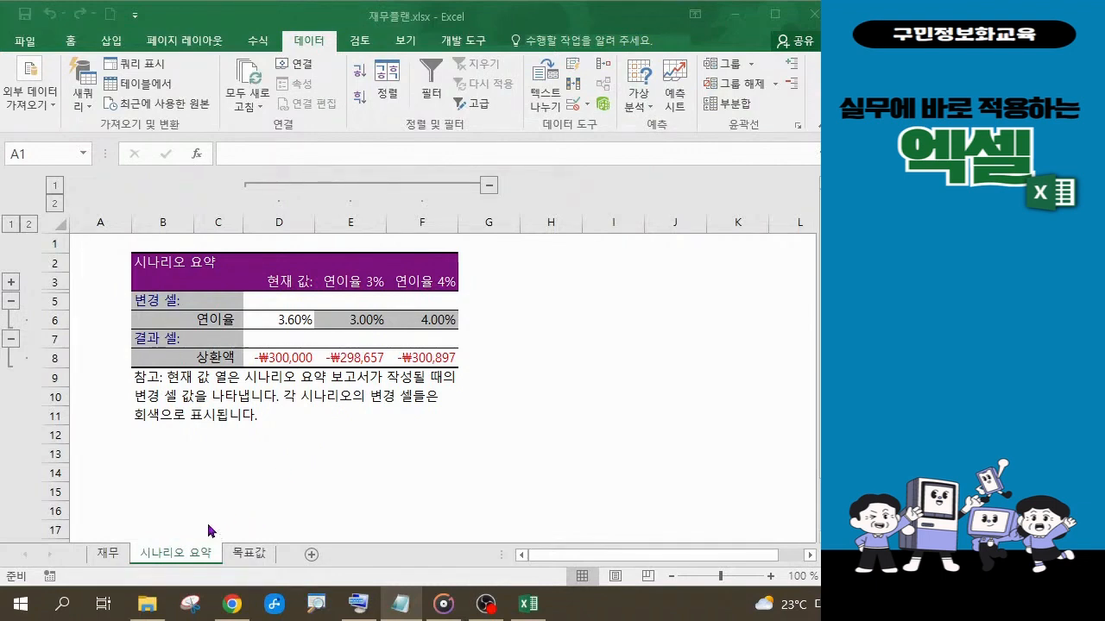
left_click(114, 563)
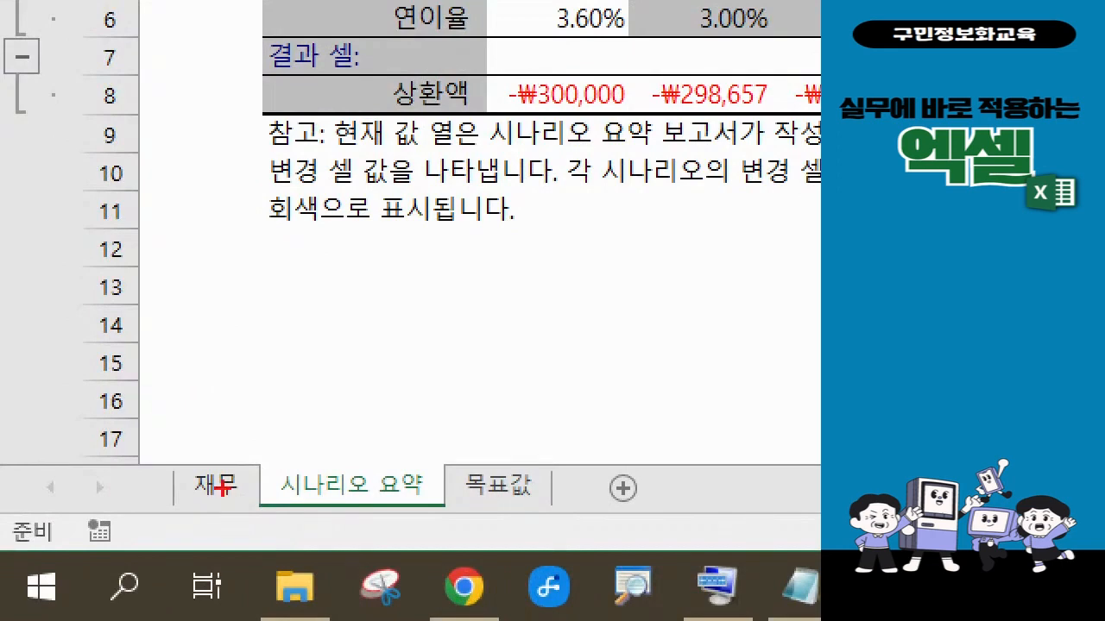
left_click_drag(178, 451, 250, 523)
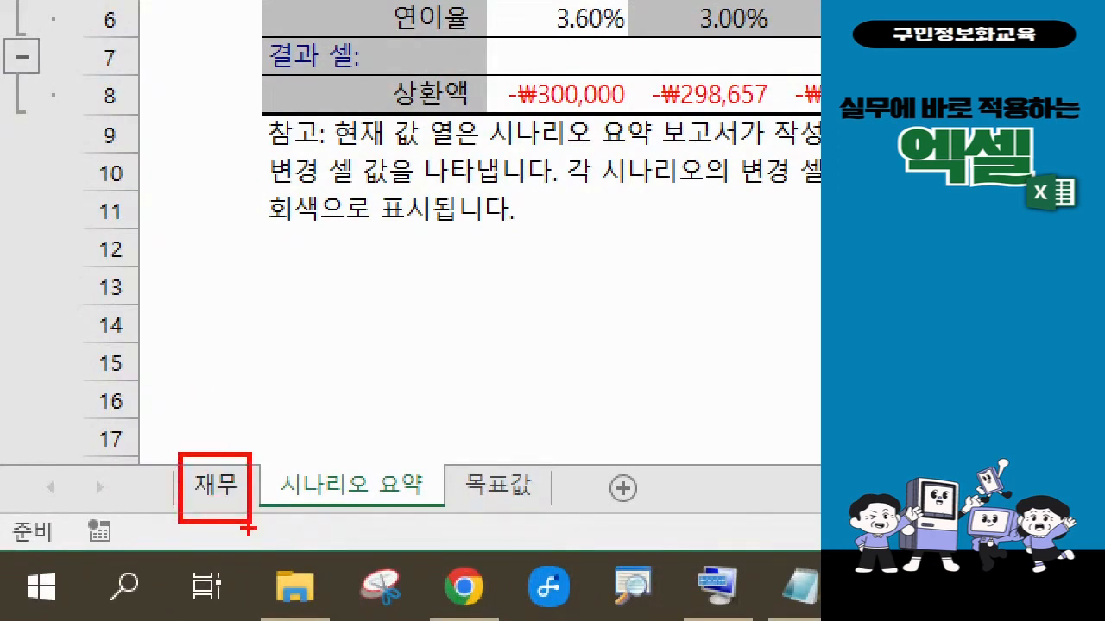
mouse_move(222, 489)
left_mouse_down()
mouse_move(241, 457)
mouse_move(311, 431)
left_mouse_up()
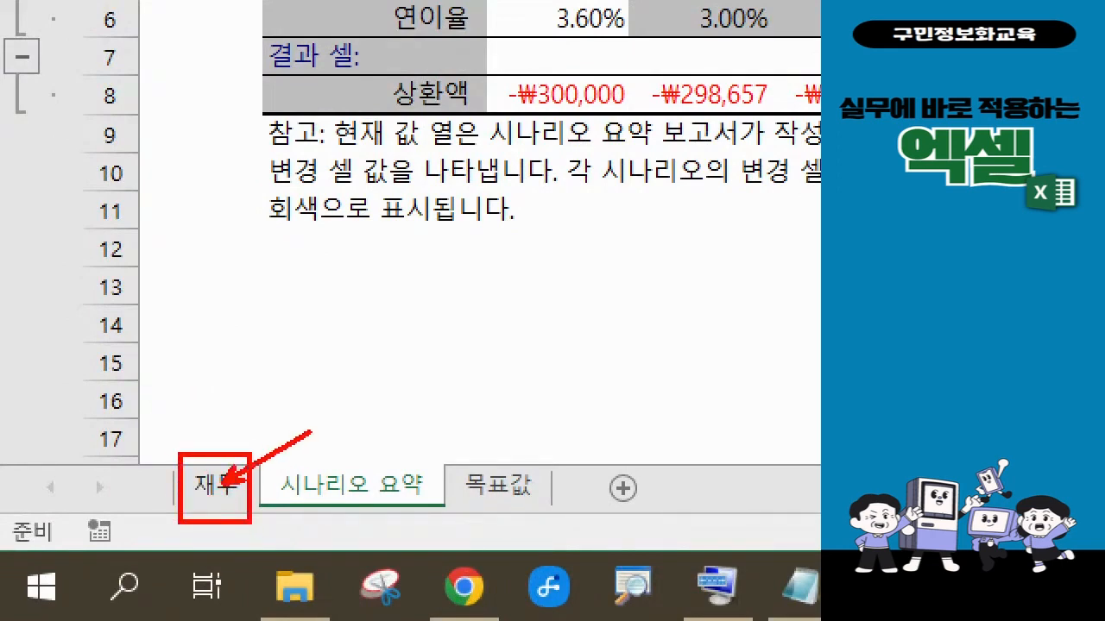
key("Escape")
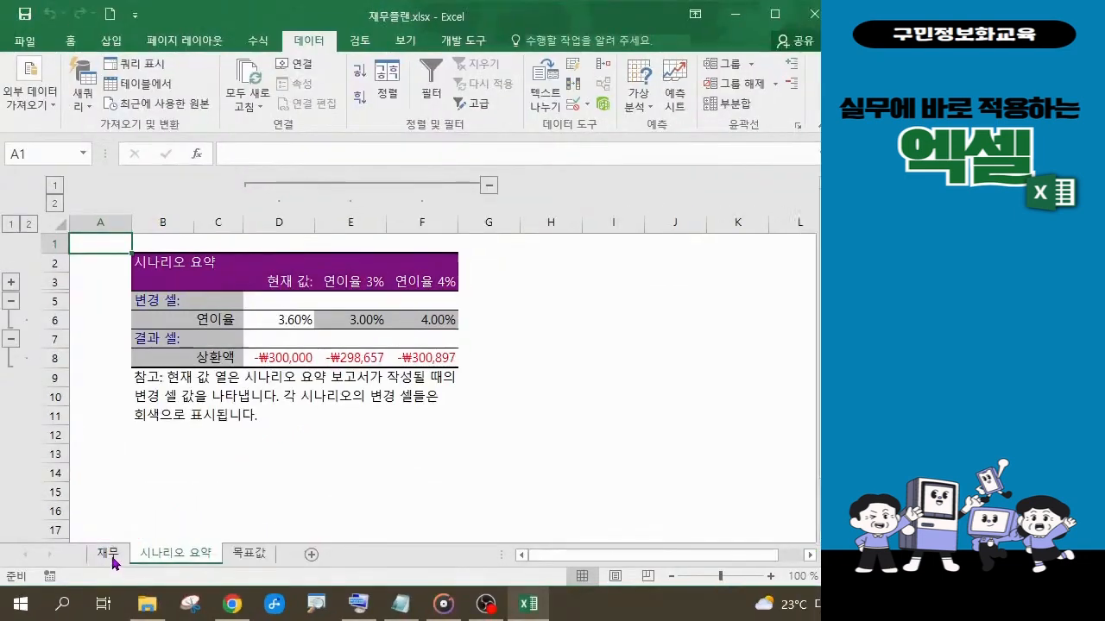
On the 재무 sheet, enter the title 정기예금 in E1 above the yearly savings table
left_click(112, 559)
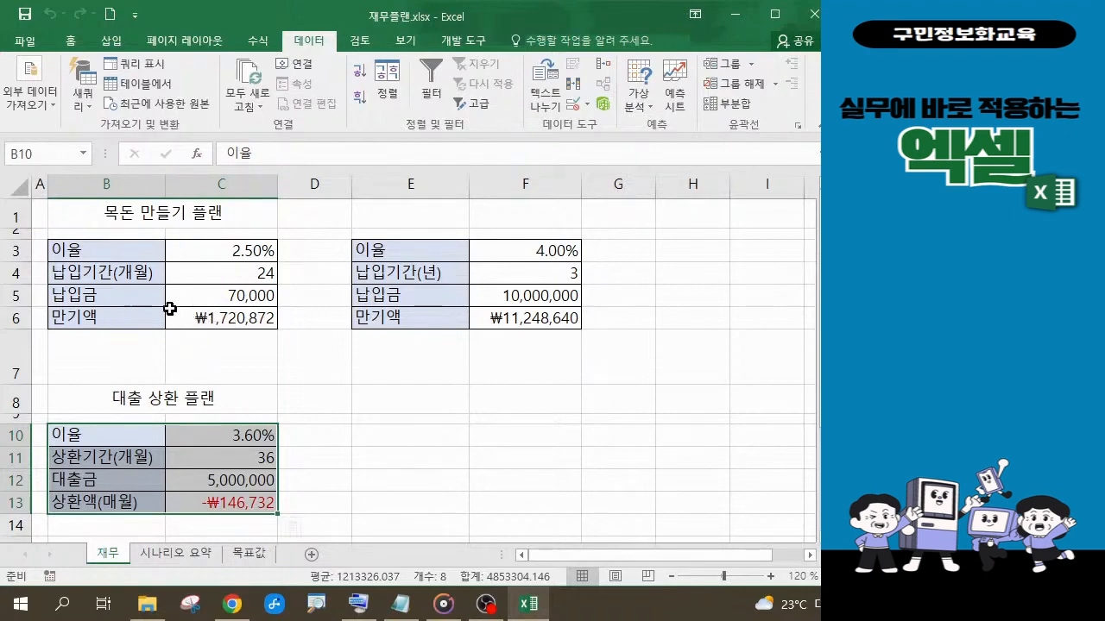
left_click(222, 320)
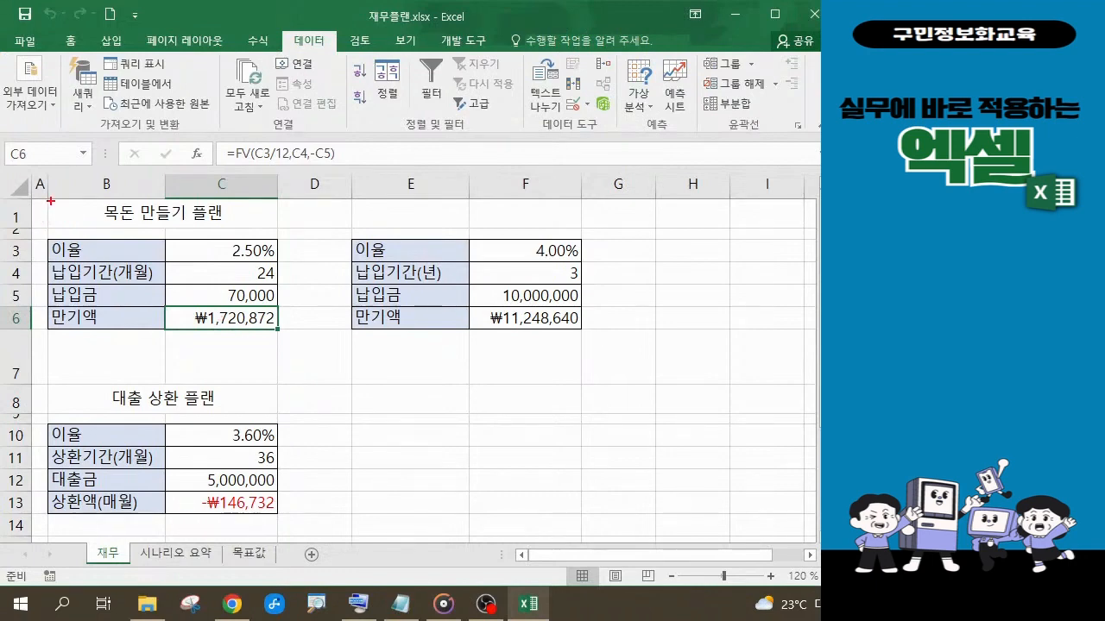
mouse_move(51, 202)
left_mouse_down()
mouse_move(170, 232)
mouse_move(273, 306)
mouse_move(286, 359)
left_mouse_up()
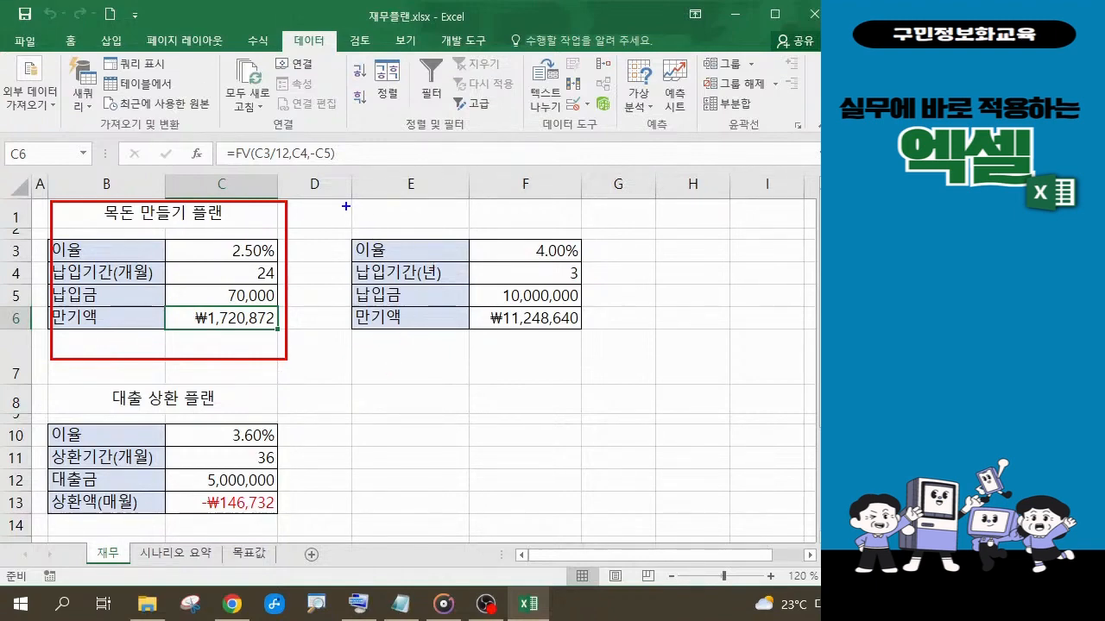
mouse_move(334, 204)
left_mouse_down()
mouse_move(425, 222)
mouse_move(596, 355)
left_mouse_up()
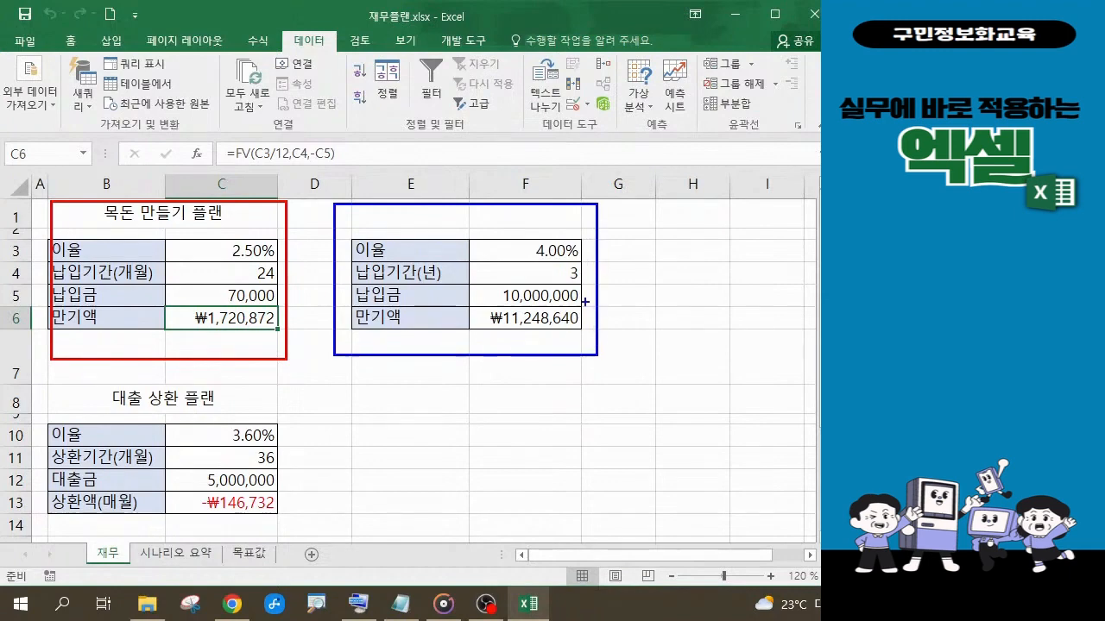
key("Escape")
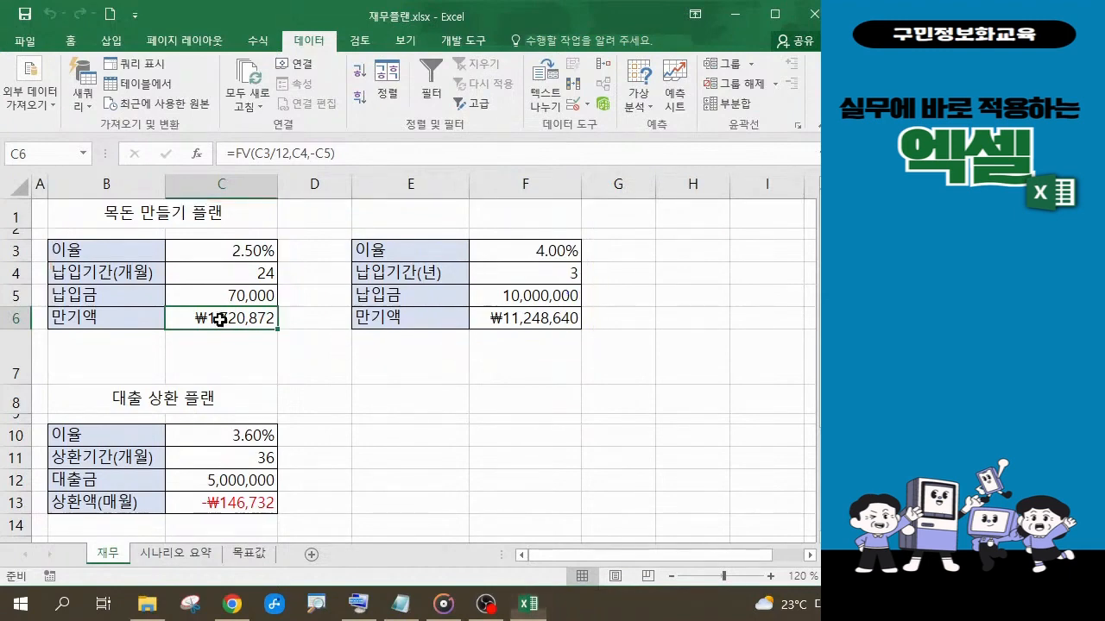
left_click(434, 215)
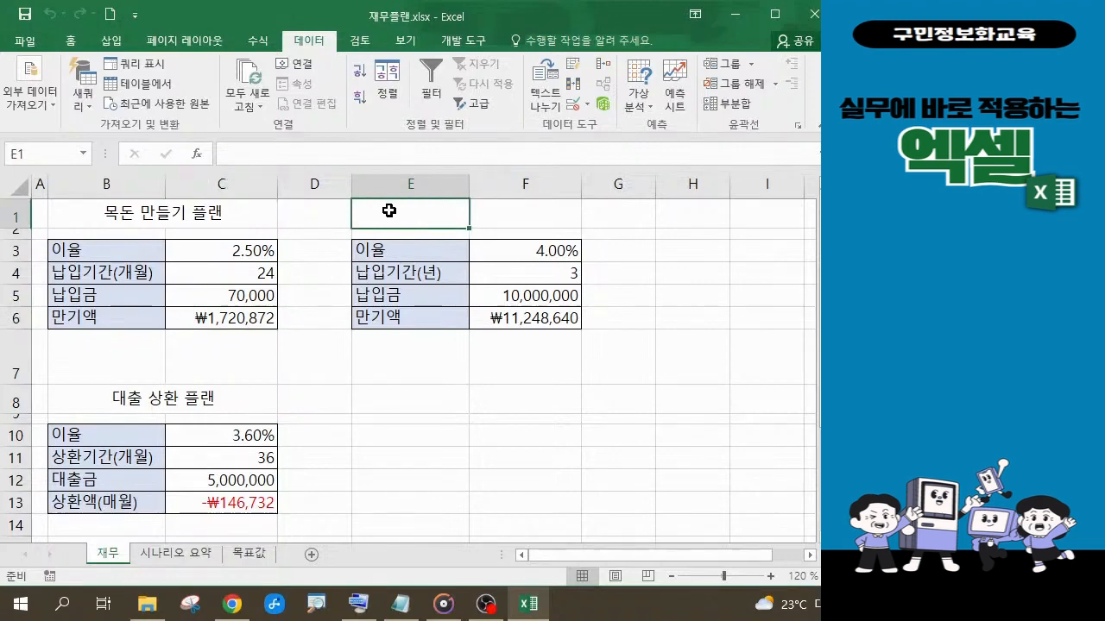
type("정")
type("기예")
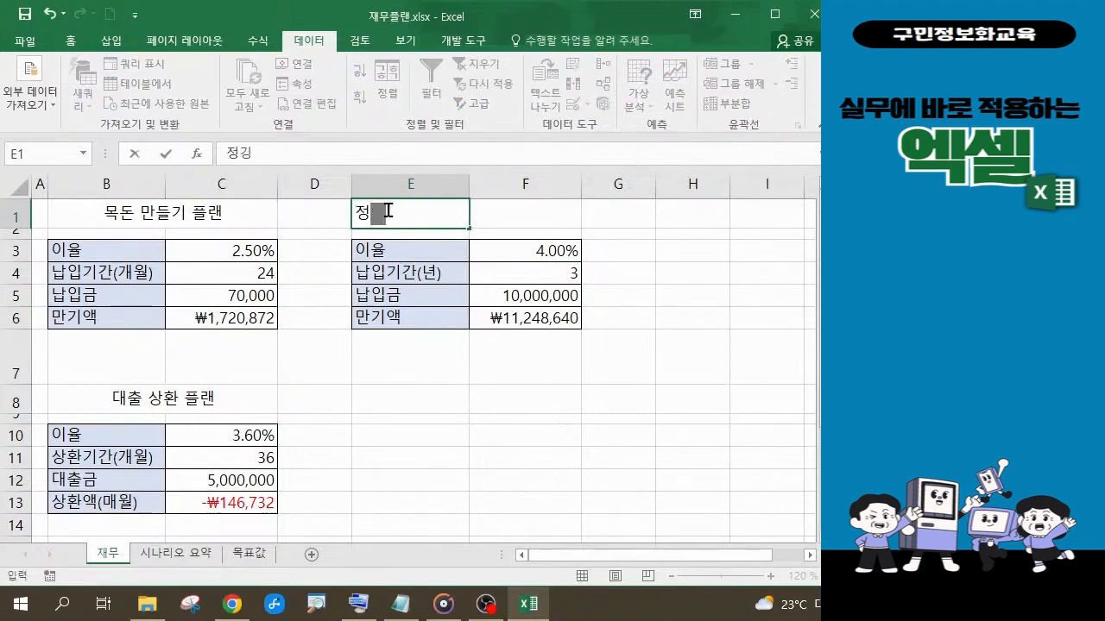
type("금")
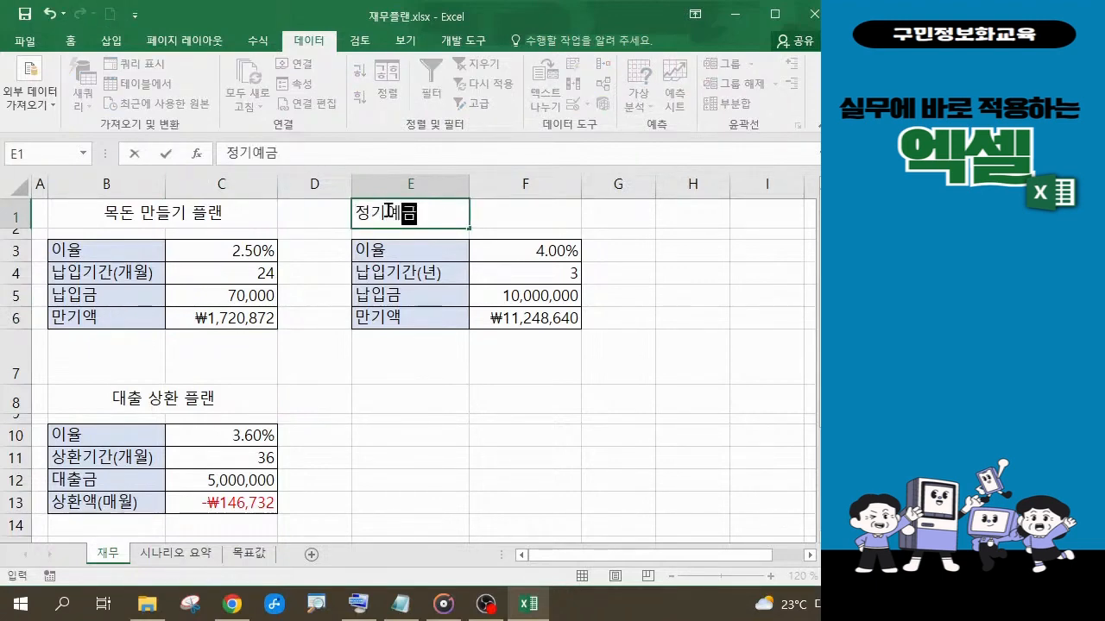
left_click(439, 364)
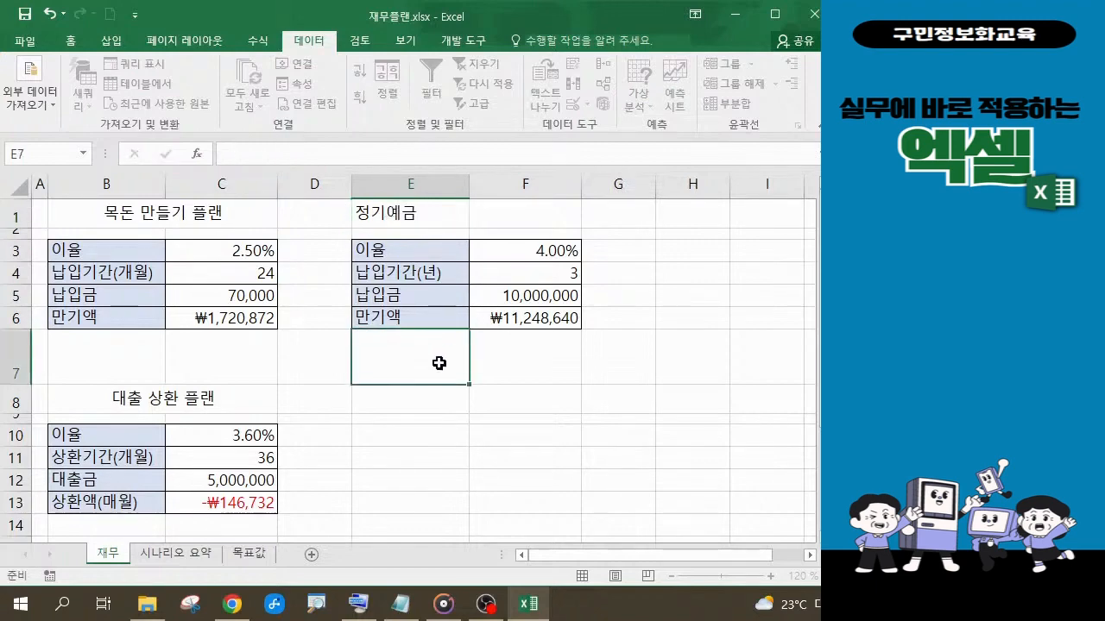
Set the 대출금 in C12 of the 대출 상환 플랜 table to 500,000,000
left_click(525, 320)
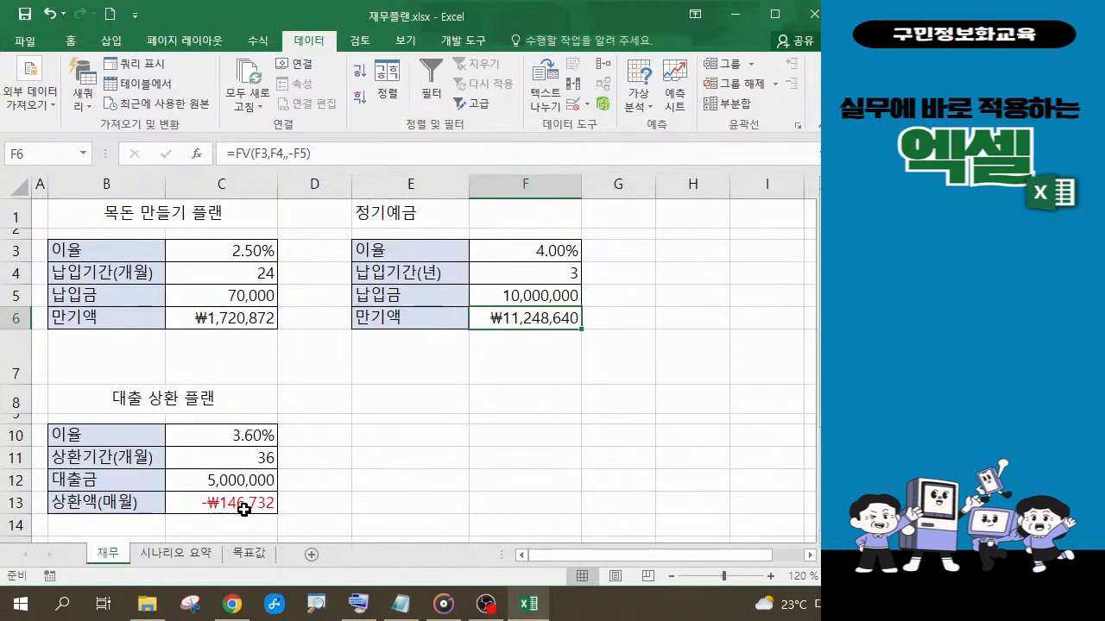
left_click(227, 479)
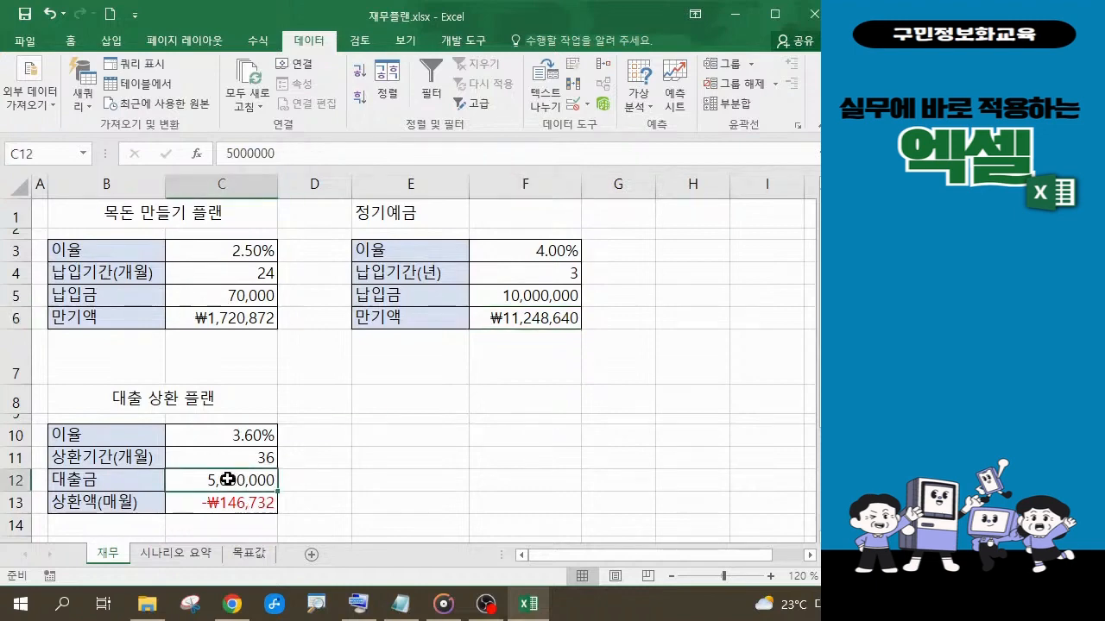
double_click(227, 480)
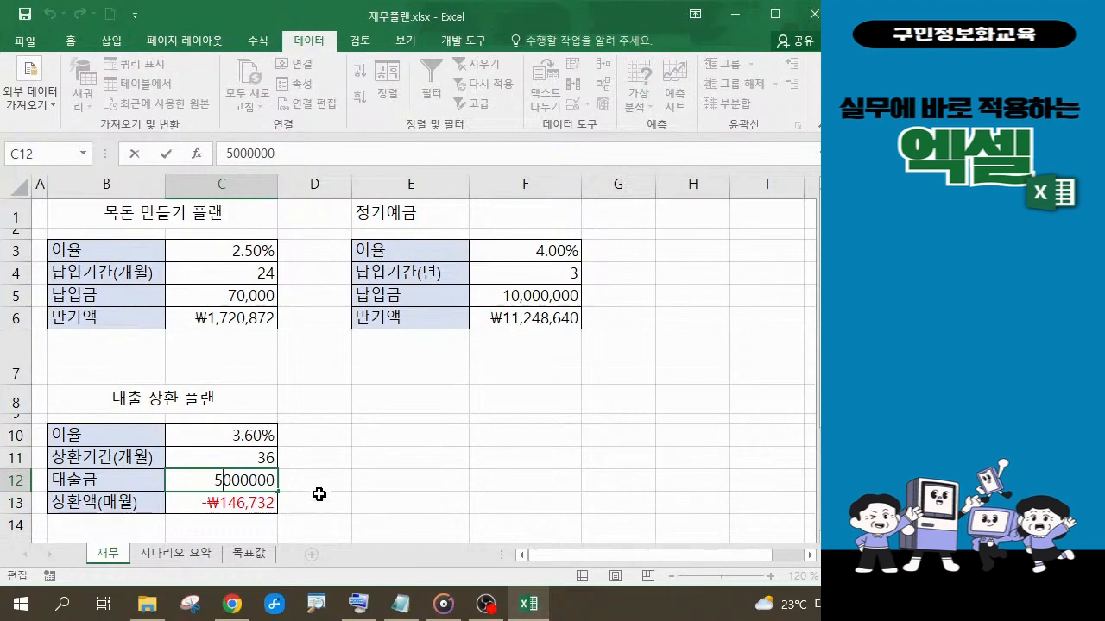
type("00")
key("Return")
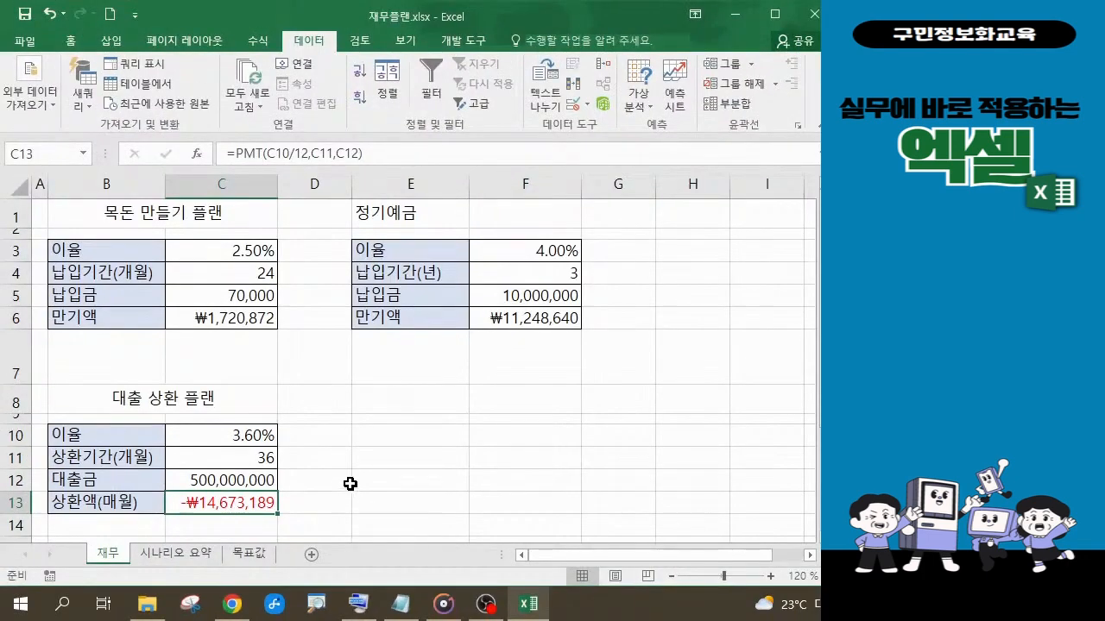
left_click(542, 341)
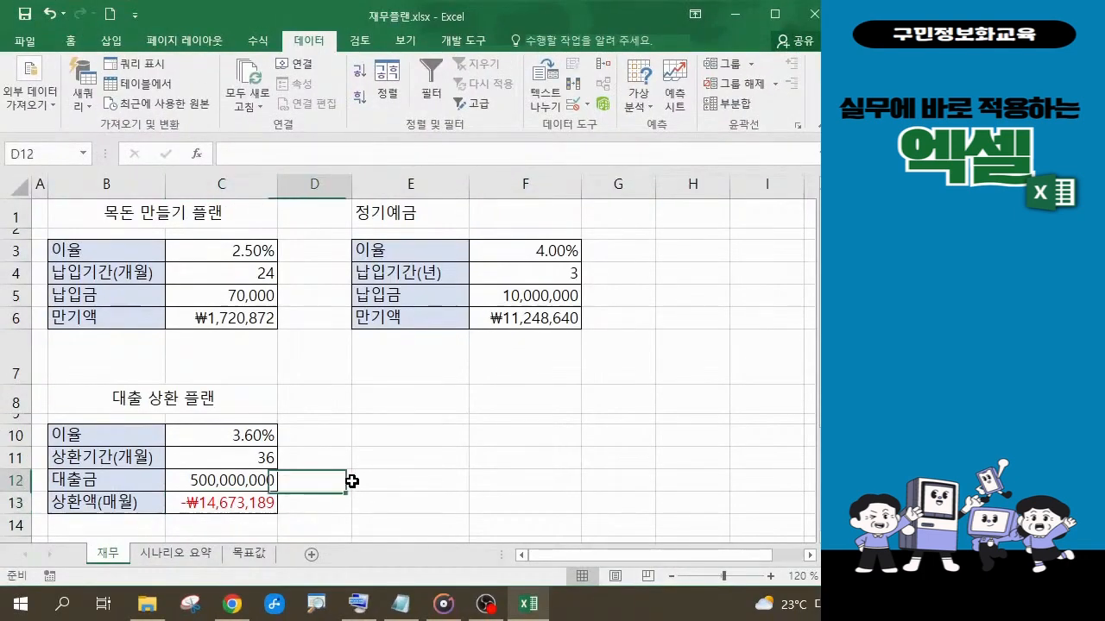
Examine the monthly repayment formula in C13, the 목표값 sheet and the 시나리오 요약 sheet
left_click(246, 504)
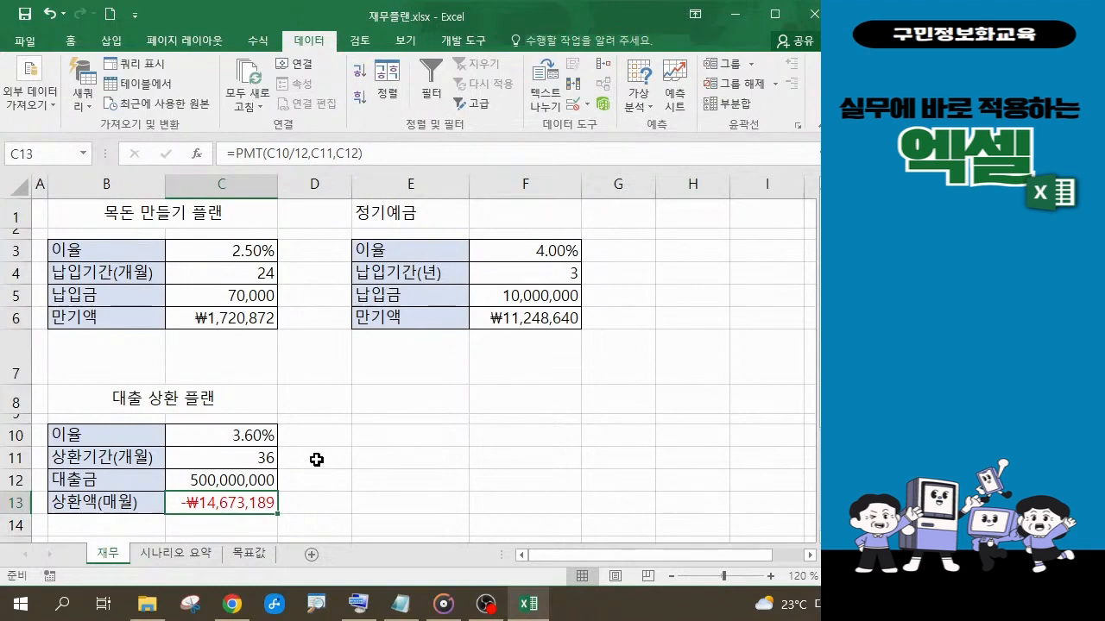
left_click(264, 557)
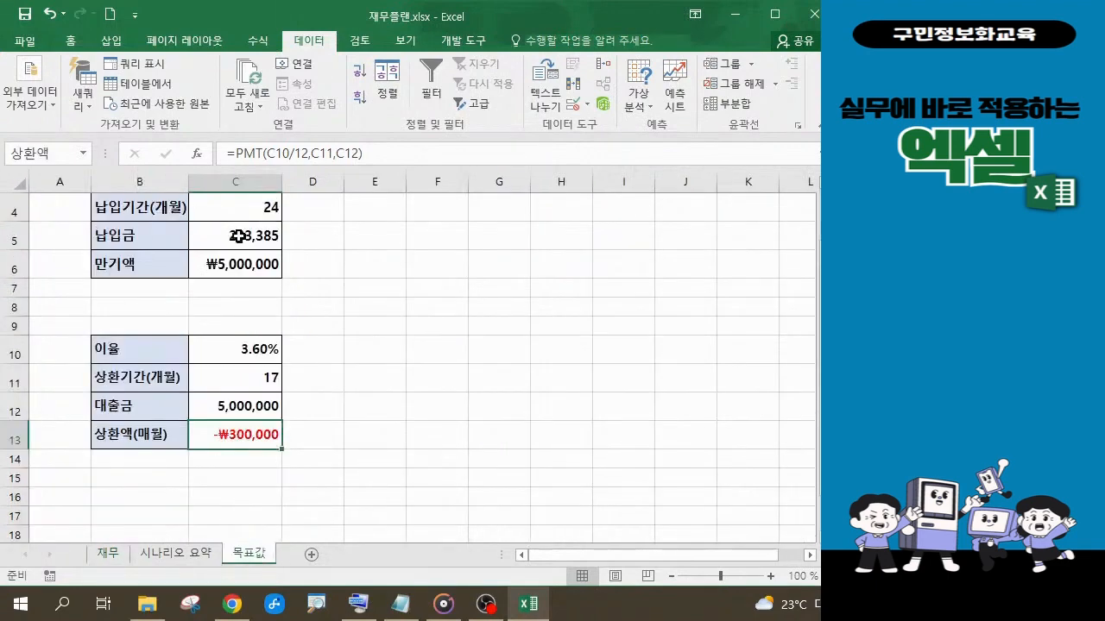
left_click(189, 557)
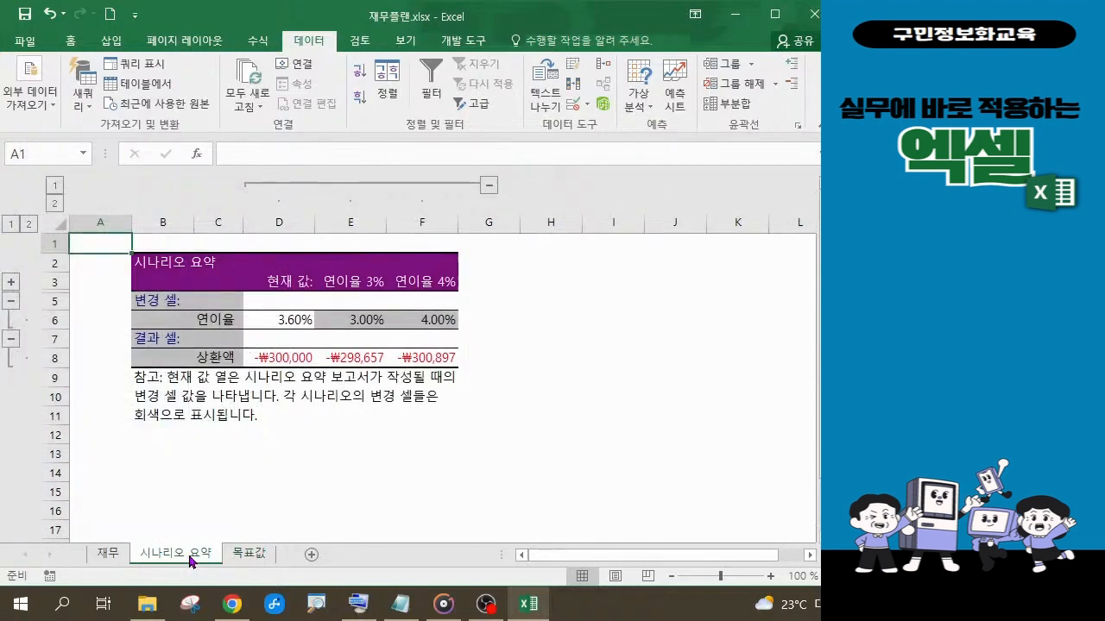